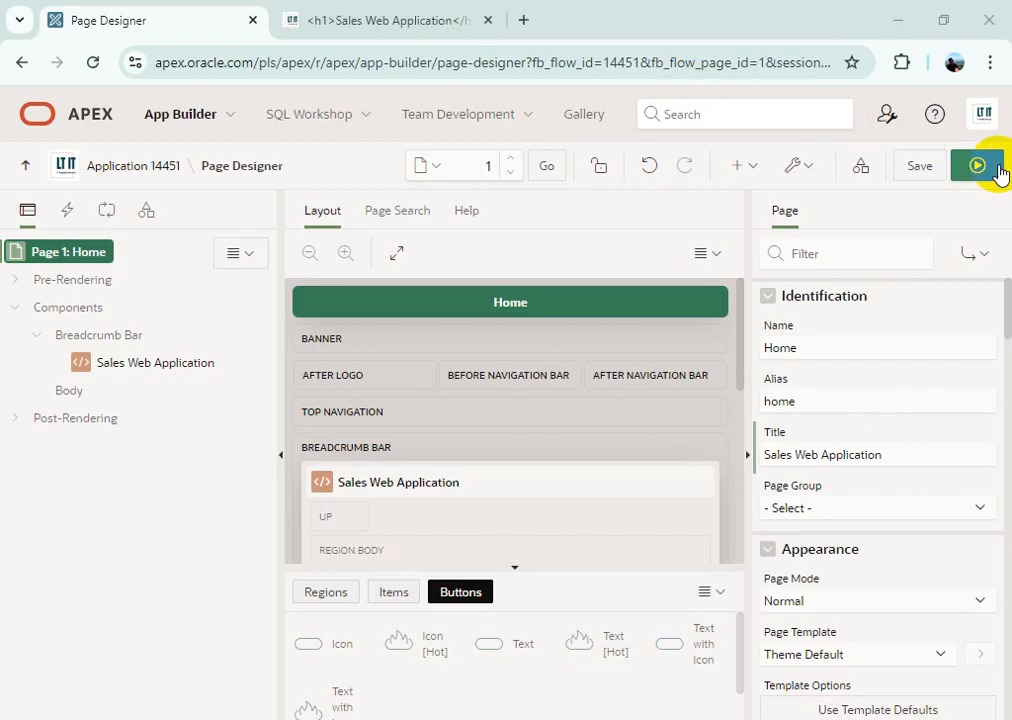
Run the Home page to preview the Sales Web Application, and return to the page designer
{"action": "left_click", "coordinate": [977, 166]}
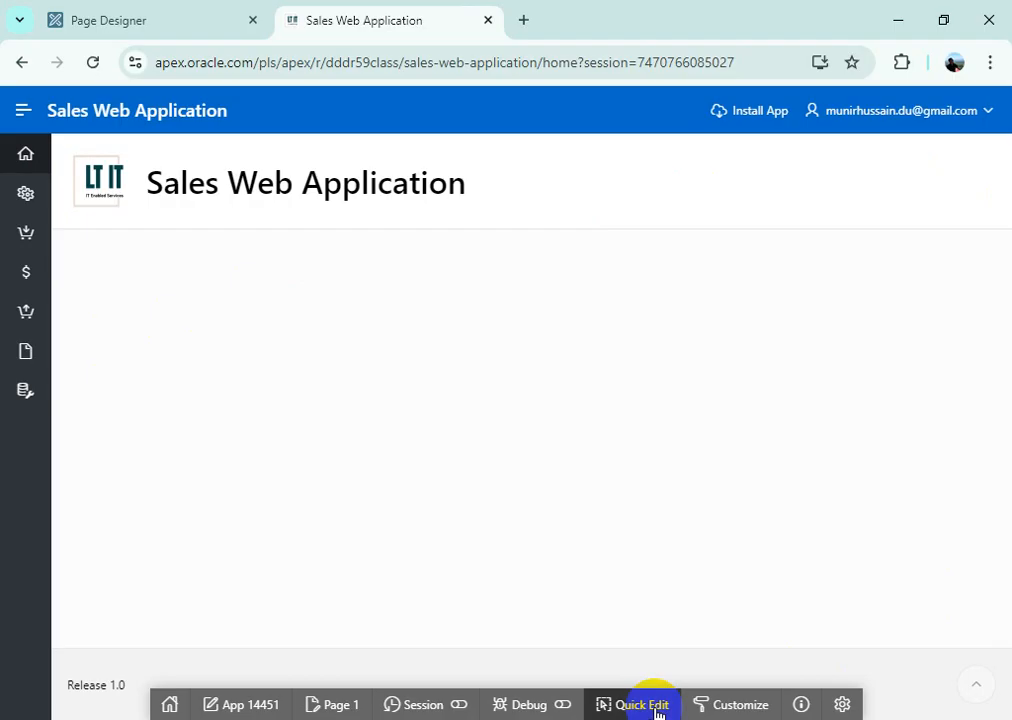
{"action": "left_click", "coordinate": [150, 17]}
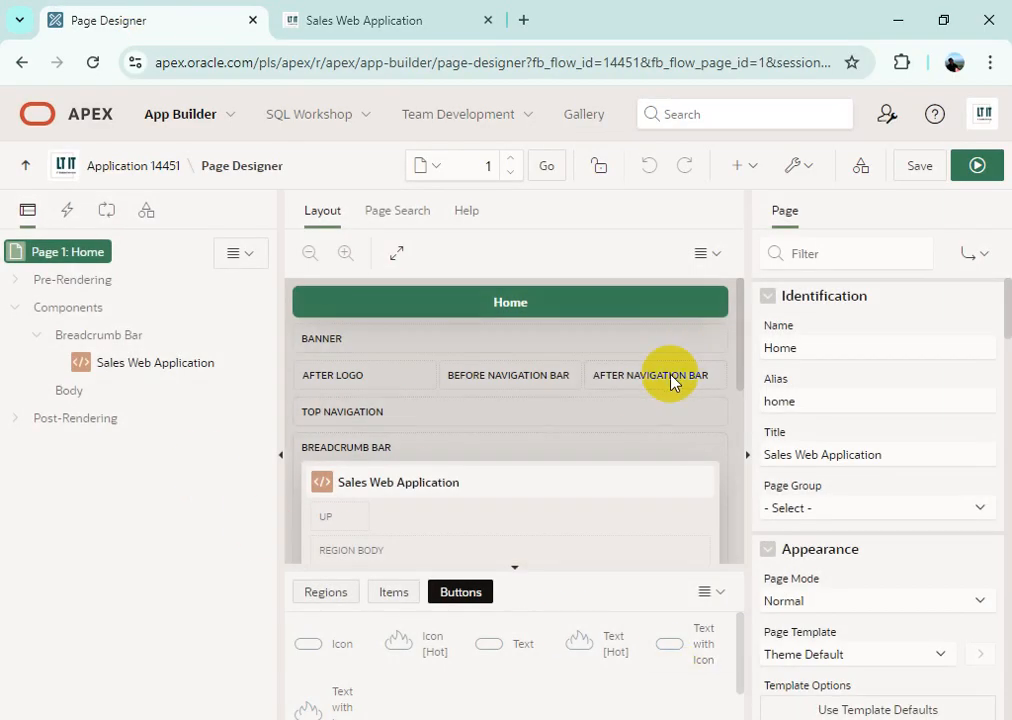
{"action": "scroll", "coordinate": [668, 382], "scroll_direction": "down", "scroll_amount": 1}
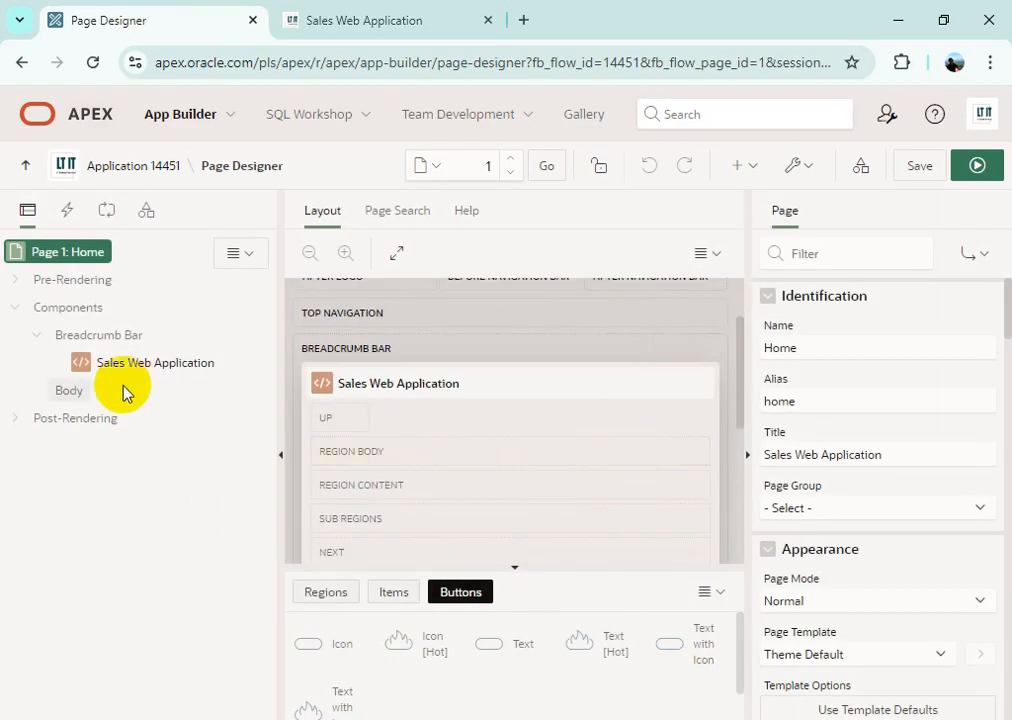
Create six new regions under the Body node of the Home page
{"action": "left_click_drag", "start_coordinate": [68, 393], "coordinate": [82, 397]}
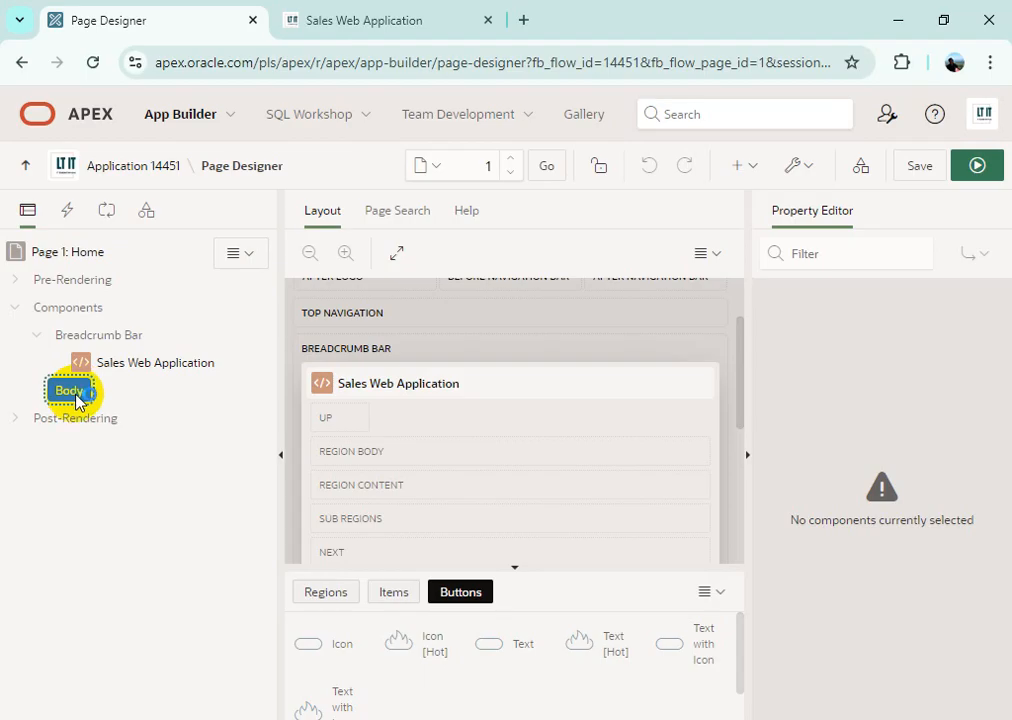
{"action": "right_click", "coordinate": [78, 394]}
{"action": "left_click", "coordinate": [184, 430]}
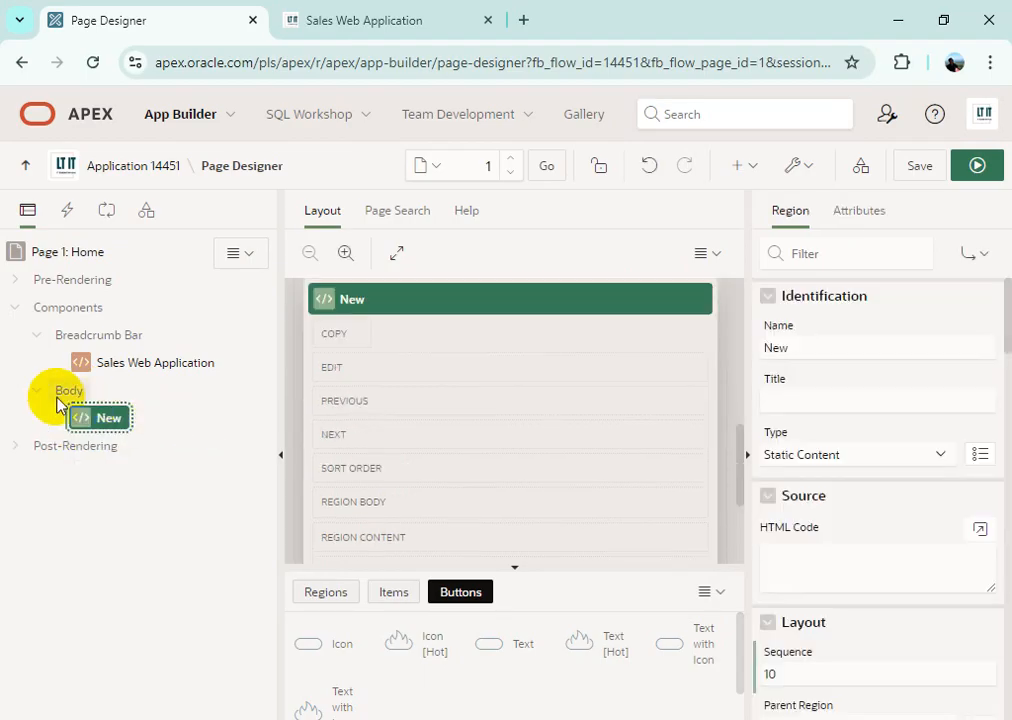
{"action": "right_click", "coordinate": [65, 393]}
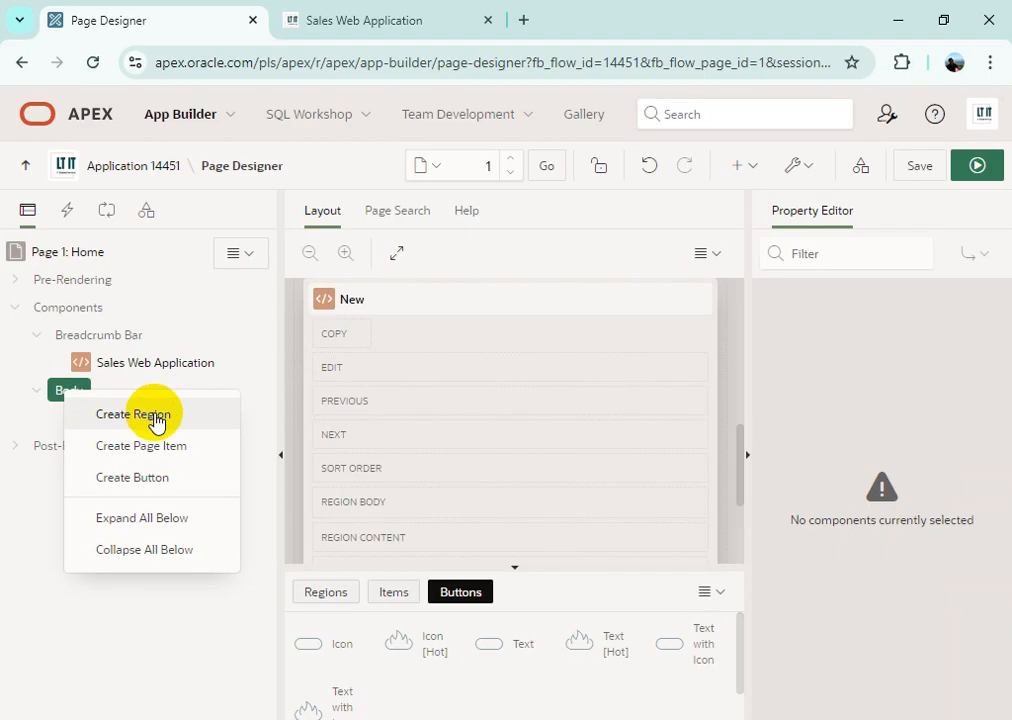
{"action": "left_click", "coordinate": [154, 418]}
{"action": "right_click", "coordinate": [70, 396]}
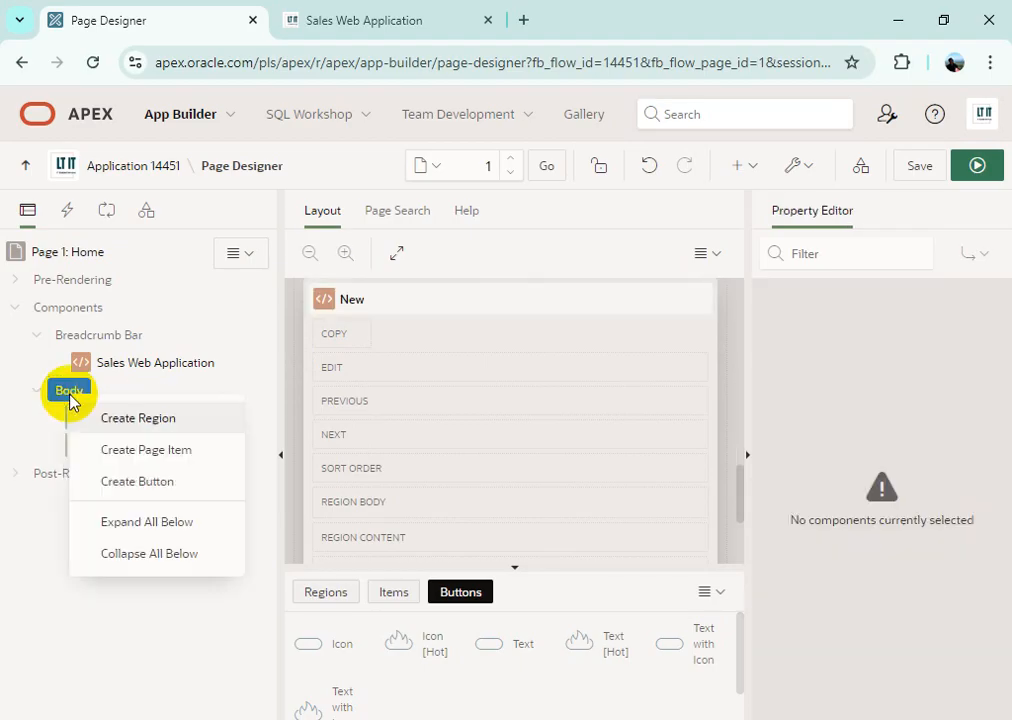
{"action": "left_click", "coordinate": [136, 420]}
{"action": "right_click", "coordinate": [63, 393]}
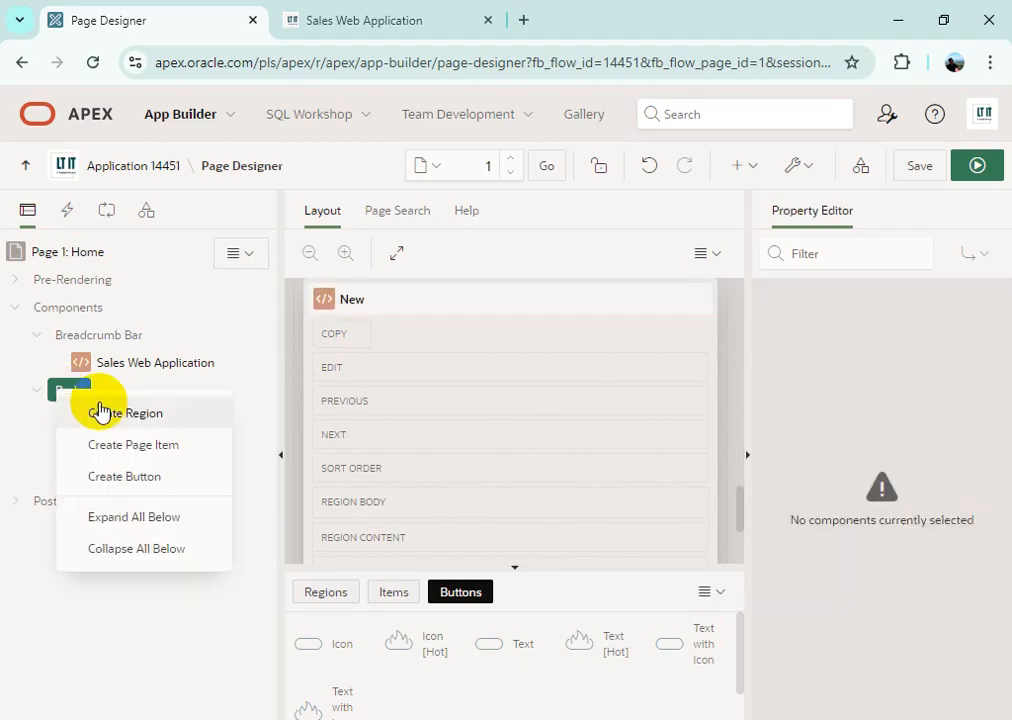
{"action": "left_click", "coordinate": [145, 418]}
{"action": "right_click", "coordinate": [72, 395]}
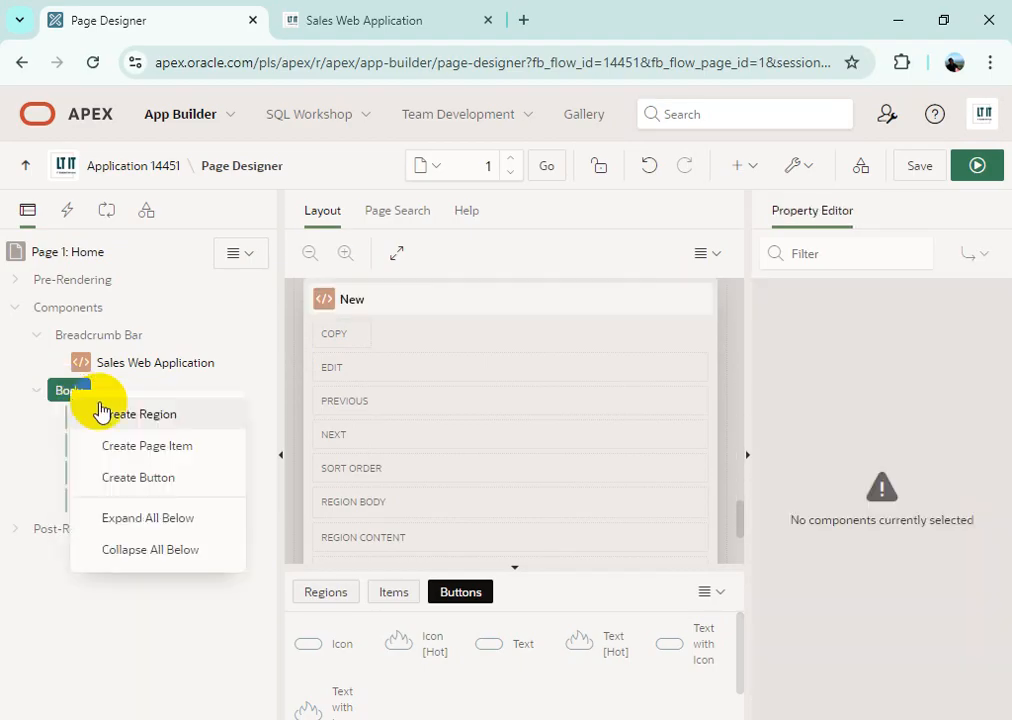
{"action": "left_click", "coordinate": [140, 418]}
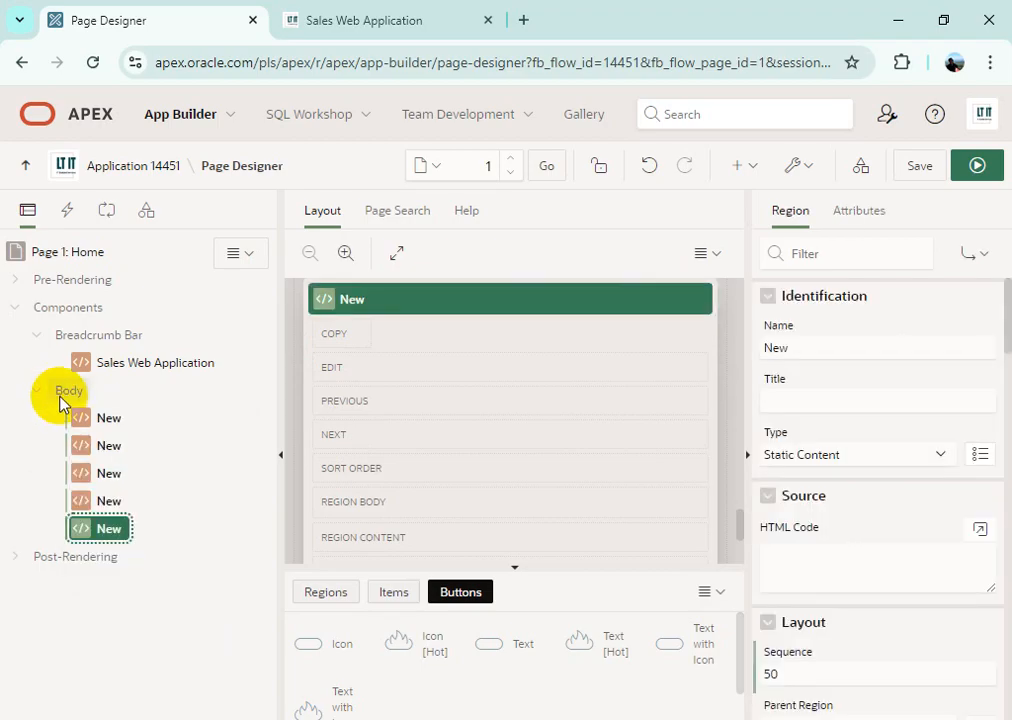
{"action": "right_click", "coordinate": [64, 396]}
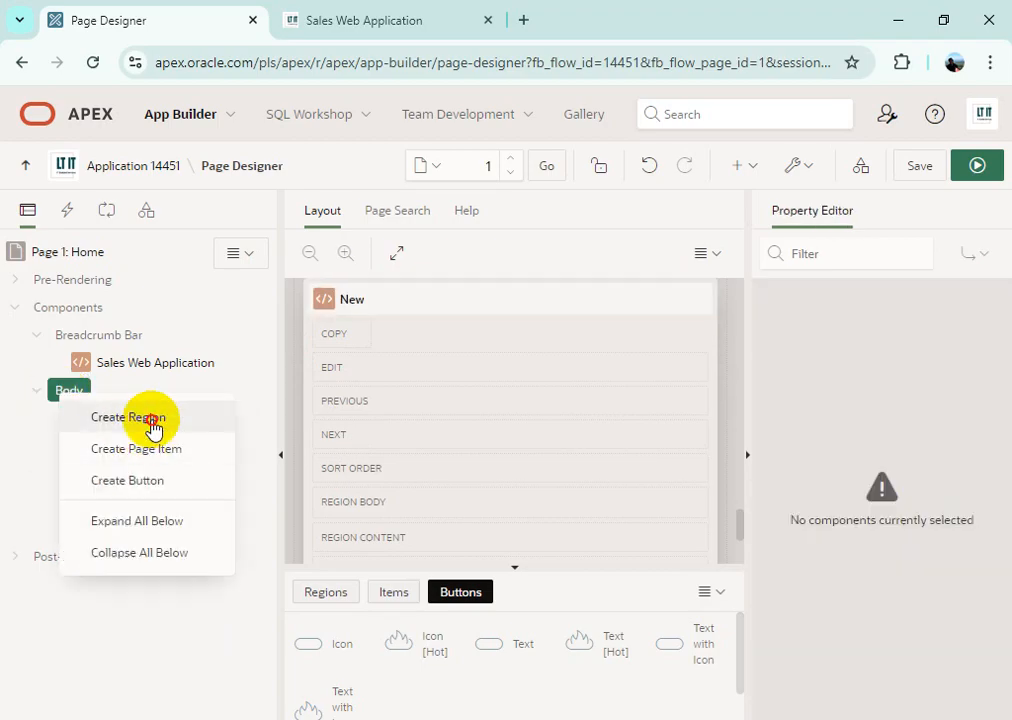
{"action": "left_click", "coordinate": [145, 420]}
Select the first new Body region and copy its title "Top Orders by Date" from the property table in section 4.3.1 of the Oracle APEX PDF
{"action": "left_click", "coordinate": [108, 422]}
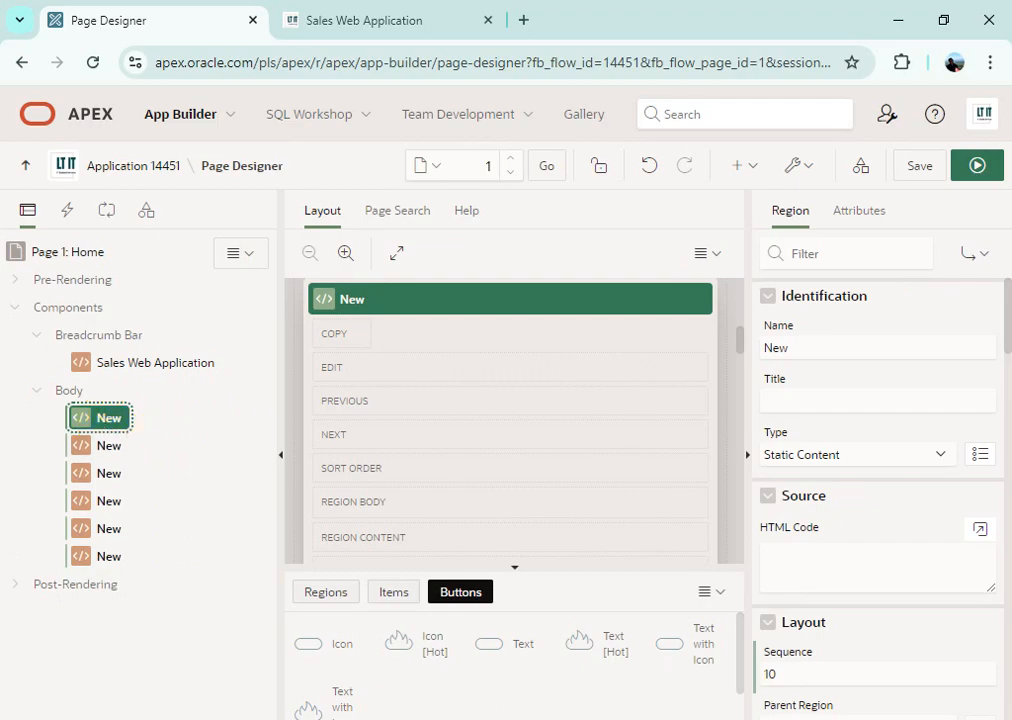
{"action": "left_click", "coordinate": [398, 716]}
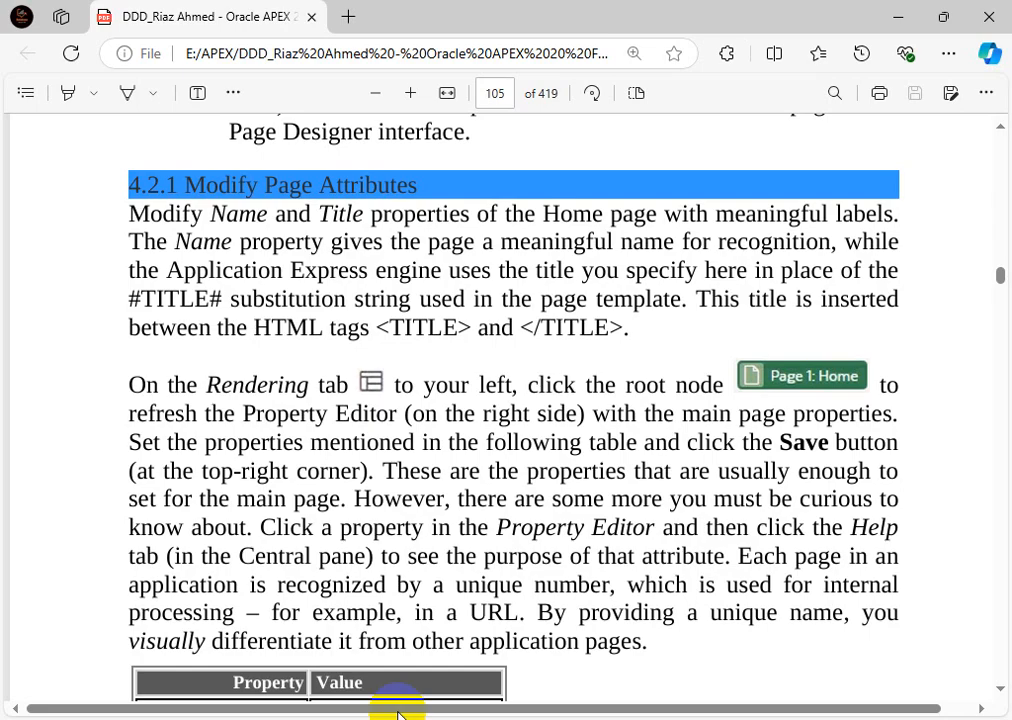
{"action": "scroll", "coordinate": [666, 478], "scroll_direction": "down", "scroll_amount": 10}
{"action": "scroll", "coordinate": [668, 478], "scroll_direction": "down", "scroll_amount": 8}
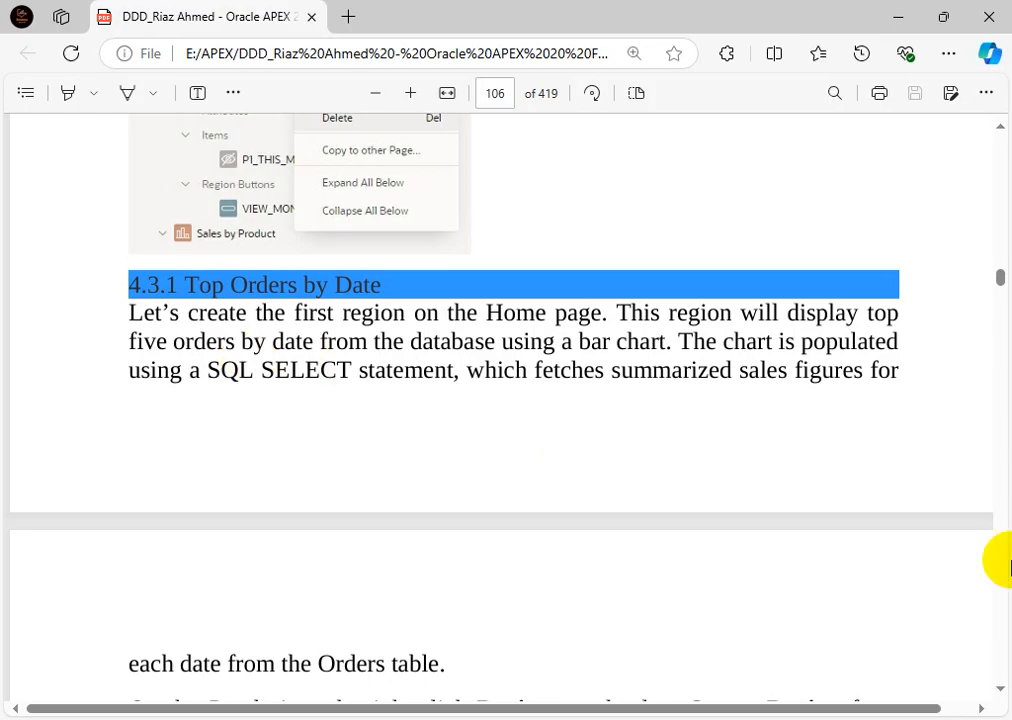
{"action": "scroll", "coordinate": [650, 390], "scroll_direction": "down", "scroll_amount": 2}
{"action": "scroll", "coordinate": [591, 365], "scroll_direction": "down", "scroll_amount": 2}
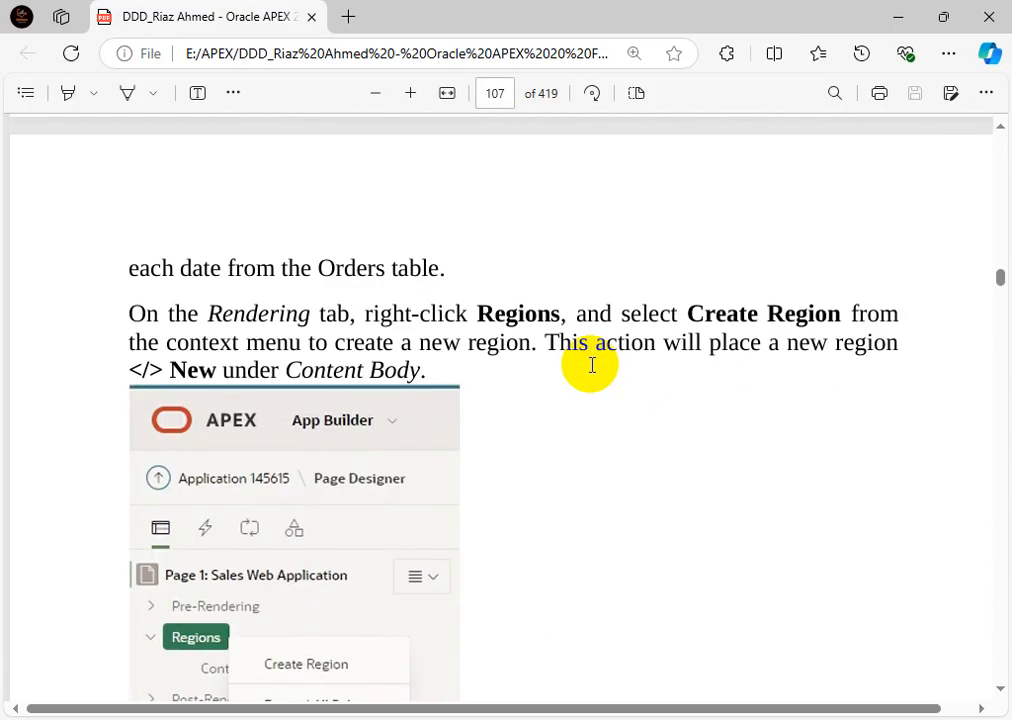
{"action": "scroll", "coordinate": [591, 365], "scroll_direction": "down", "scroll_amount": 5}
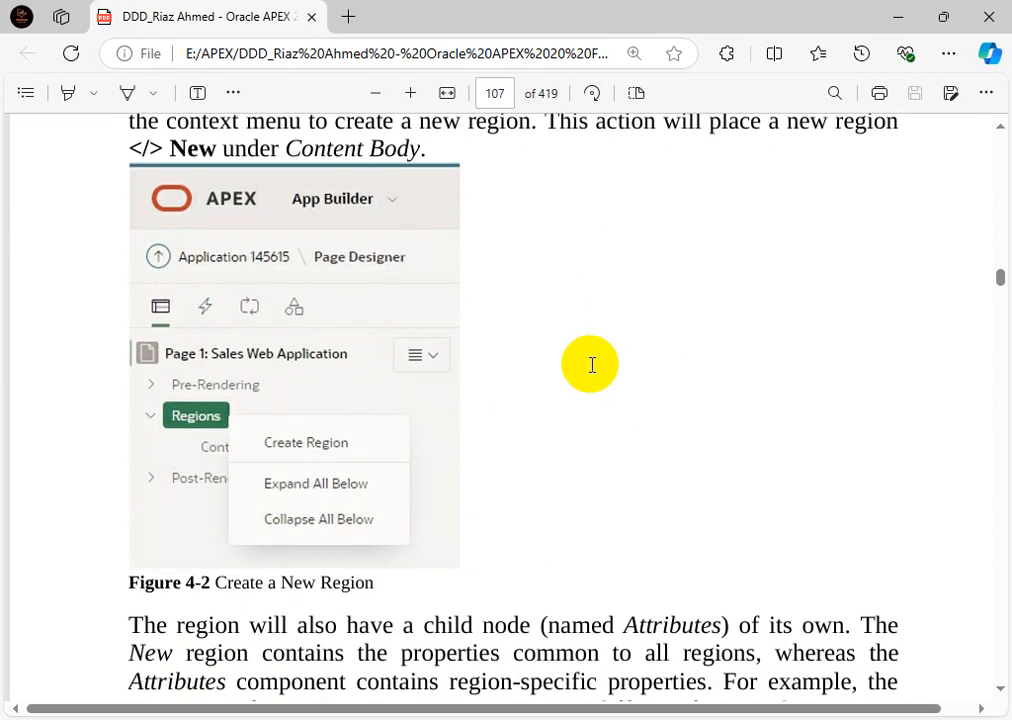
{"action": "scroll", "coordinate": [591, 365], "scroll_direction": "down", "scroll_amount": 4}
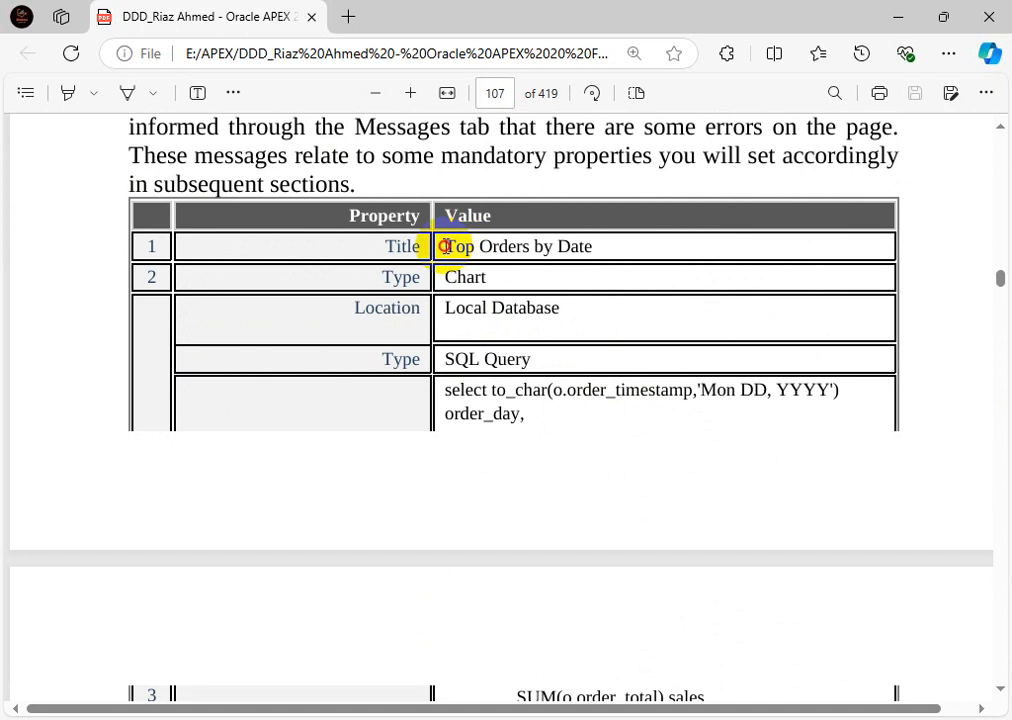
{"action": "left_click_drag", "start_coordinate": [443, 246], "coordinate": [598, 246]}
{"action": "key", "text": "ctrl+c"}
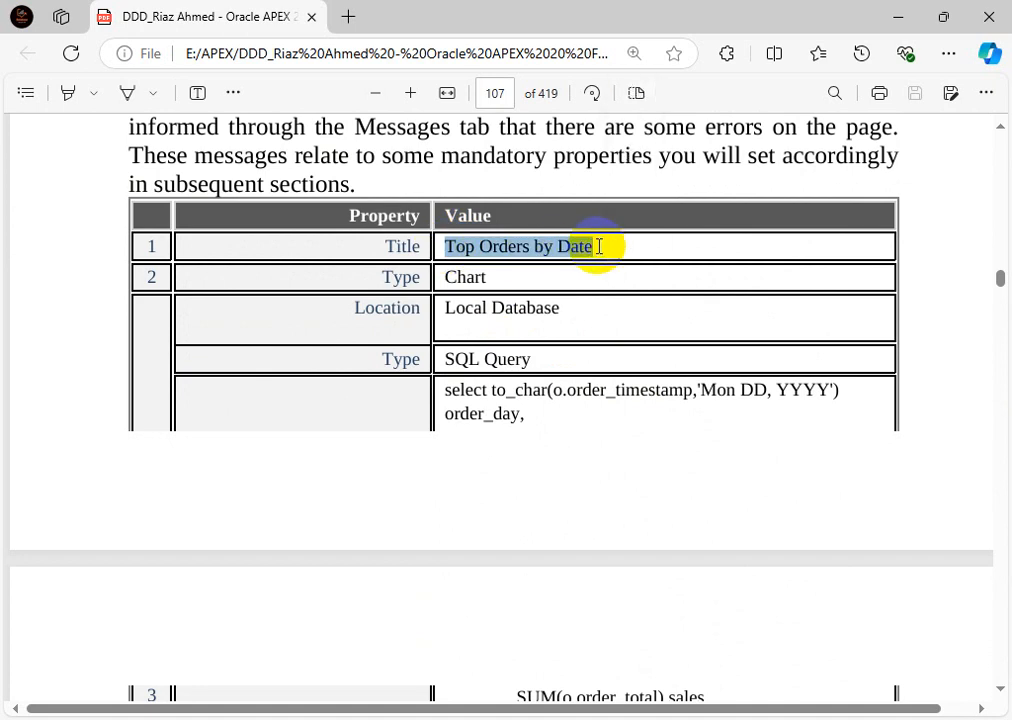
Switch back to the APEX Page Designer and name the first Body region "Top Orders by Date"
{"action": "scroll", "coordinate": [772, 595], "scroll_direction": "down", "scroll_amount": 3}
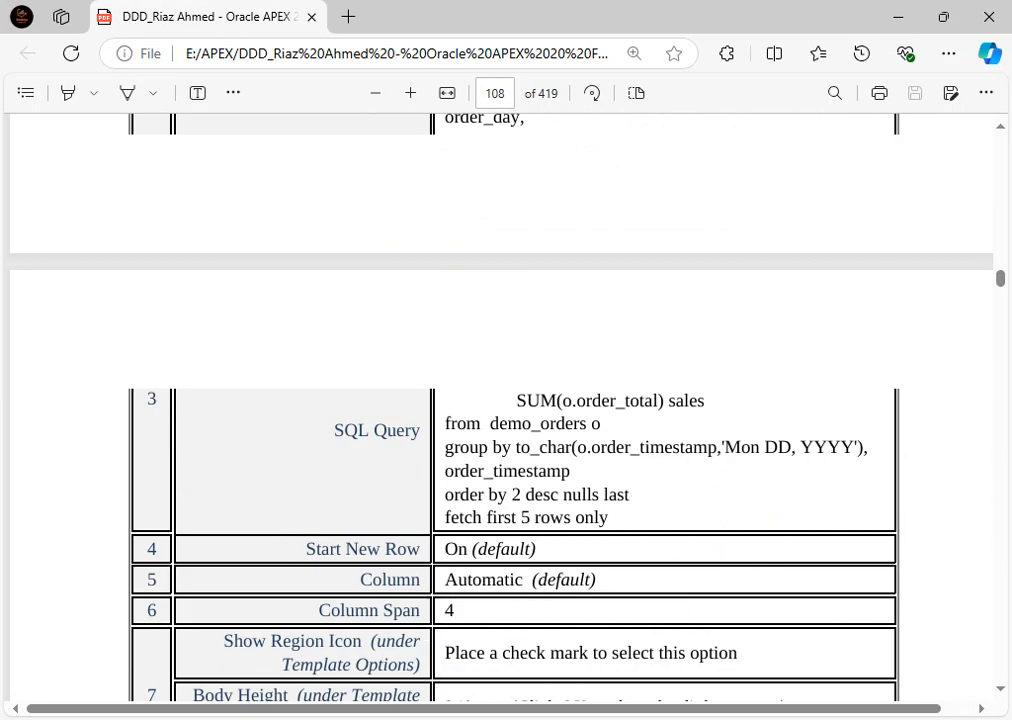
{"action": "mouse_move", "coordinate": [484, 718]}
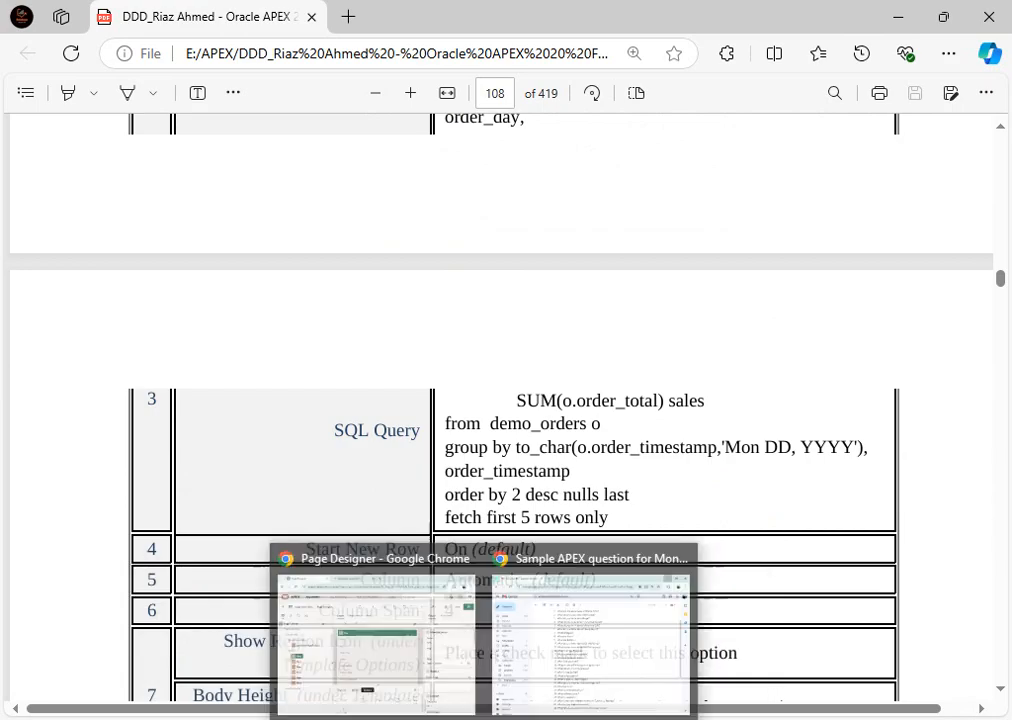
{"action": "left_click", "coordinate": [392, 664]}
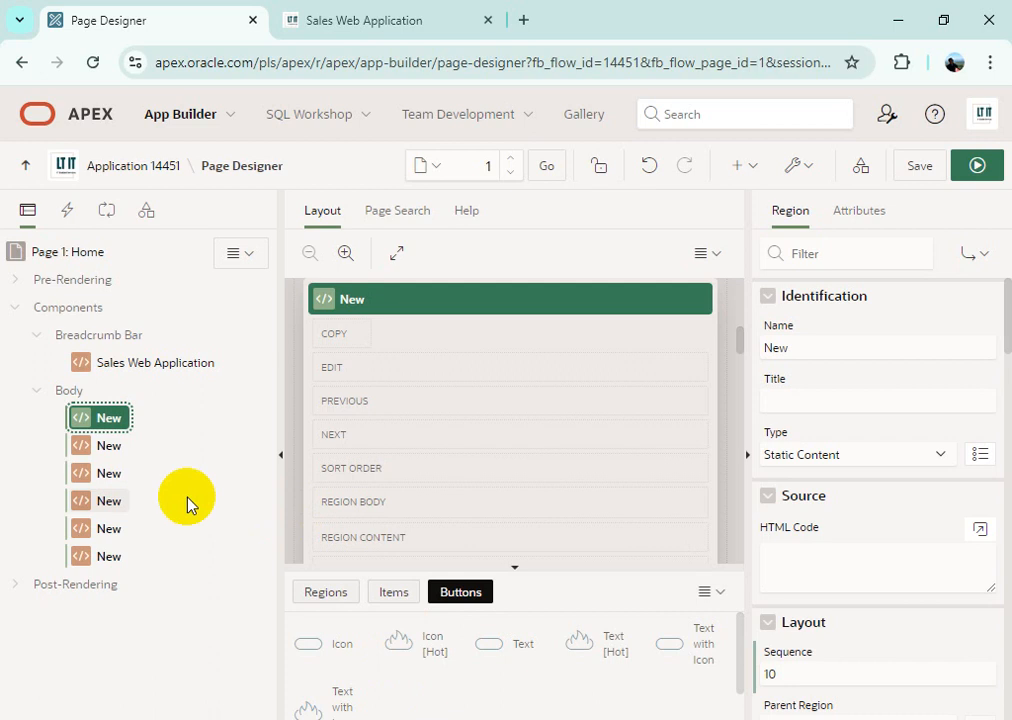
{"action": "left_click_drag", "start_coordinate": [818, 352], "coordinate": [699, 356]}
{"action": "key", "text": "ctrl+v"}
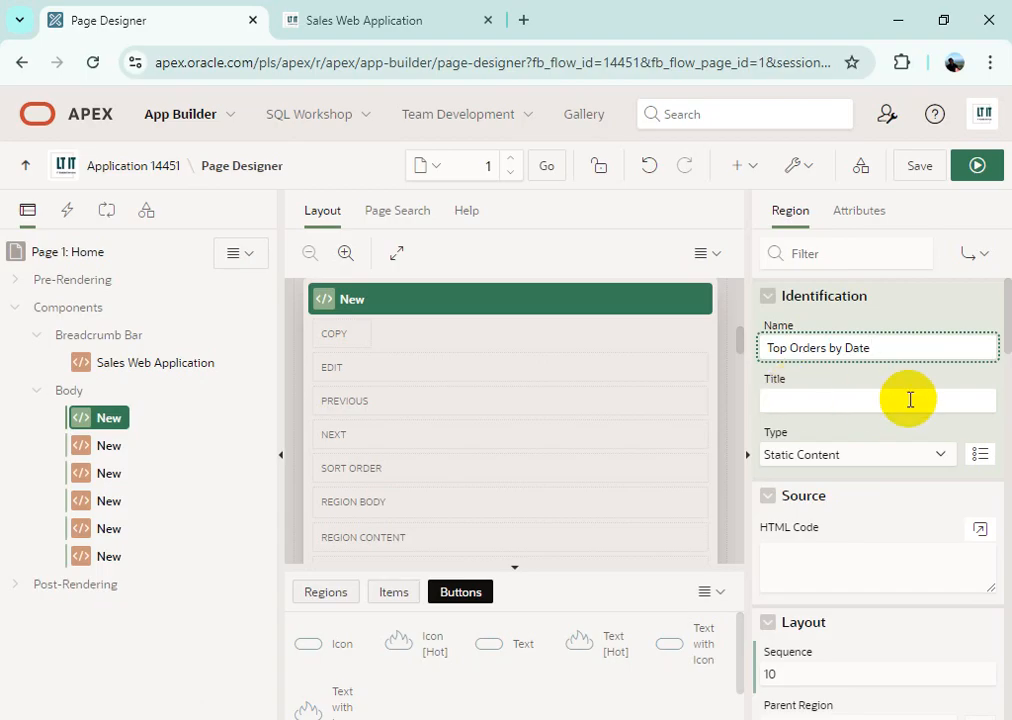
Change the type of the Top Orders by Date region to Chart
{"action": "scroll", "coordinate": [910, 400], "scroll_direction": "down", "scroll_amount": 1}
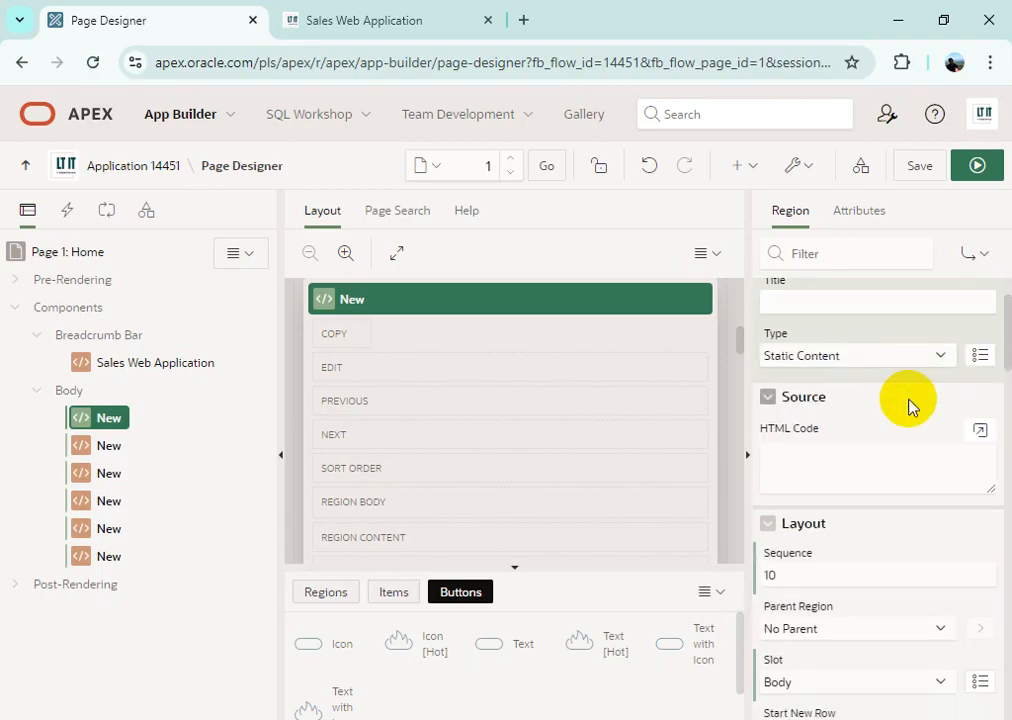
{"action": "left_click", "coordinate": [899, 355]}
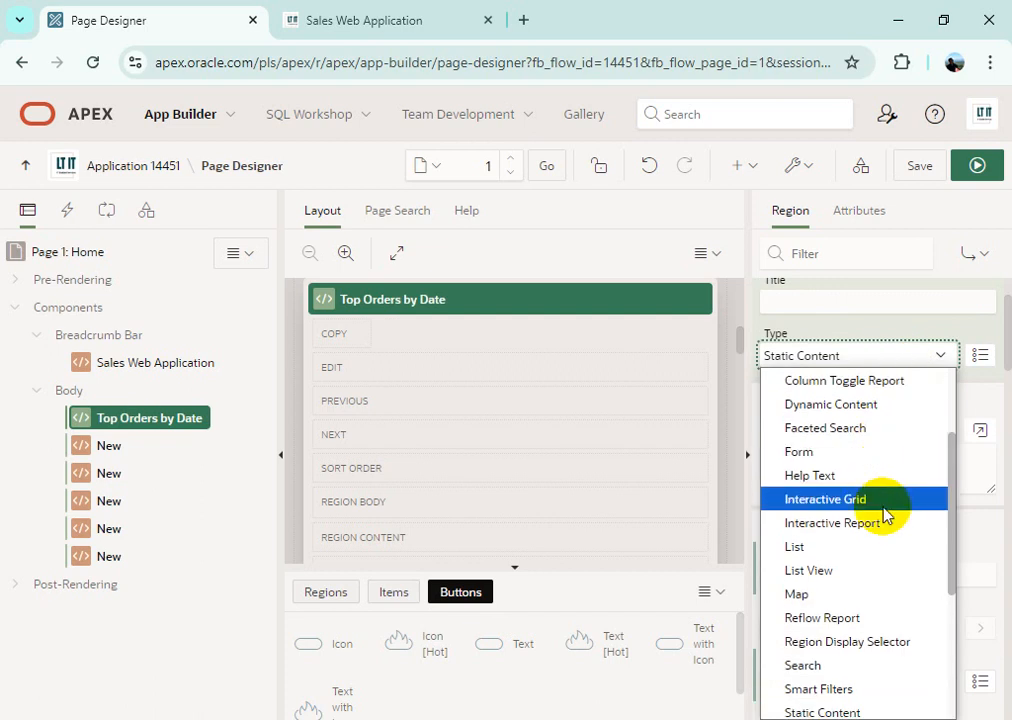
{"action": "scroll", "coordinate": [897, 542], "scroll_direction": "up", "scroll_amount": 2}
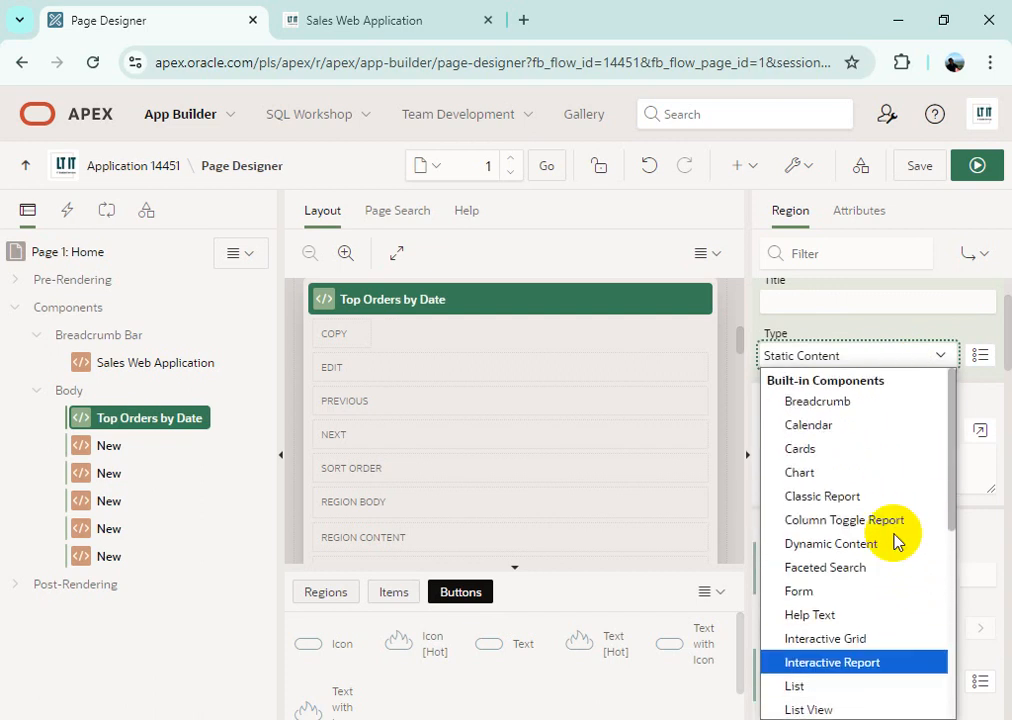
{"action": "left_click", "coordinate": [874, 474]}
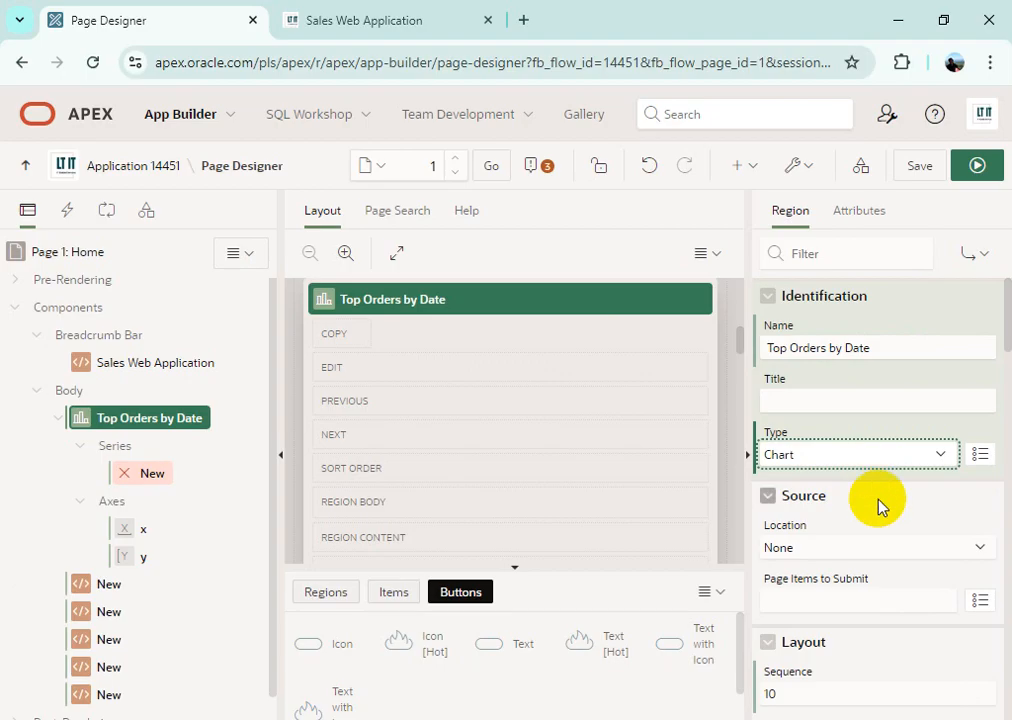
Set the chart region's source location to Local Database and its source type to SQL Query
{"action": "scroll", "coordinate": [879, 506], "scroll_direction": "down", "scroll_amount": 1}
{"action": "left_click", "coordinate": [860, 450]}
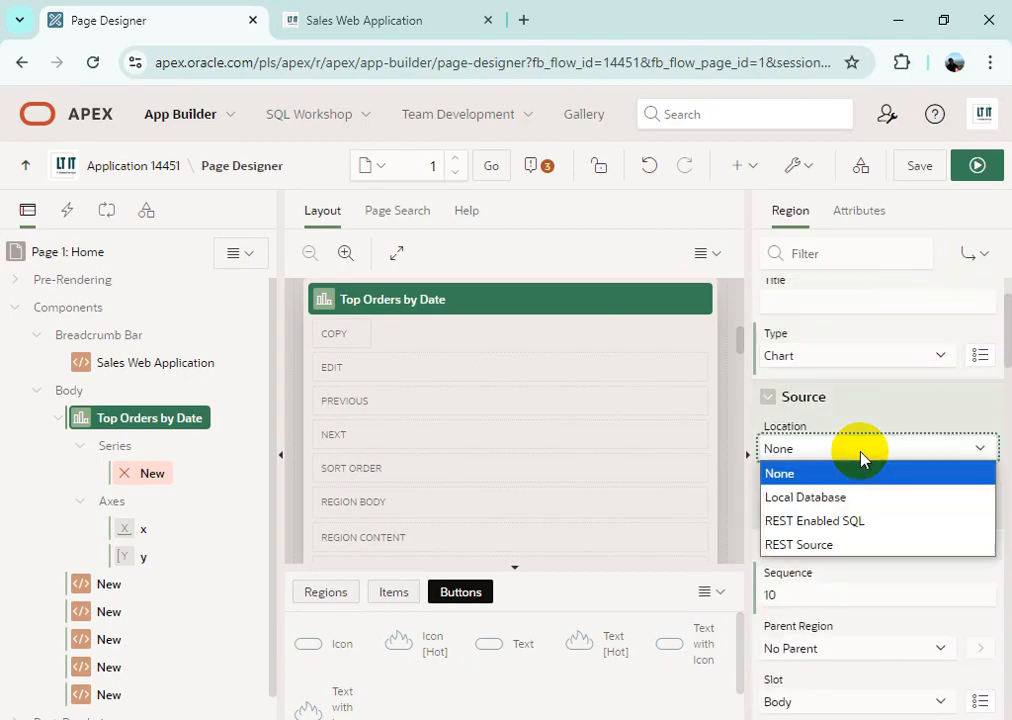
{"action": "left_click", "coordinate": [860, 499]}
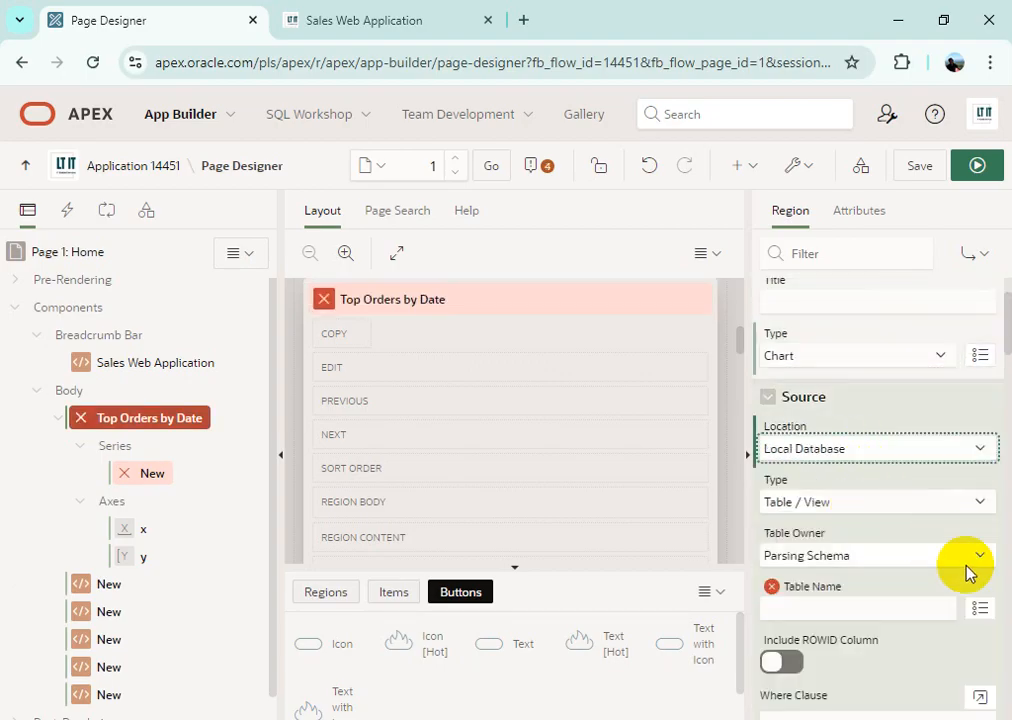
{"action": "left_click", "coordinate": [922, 503]}
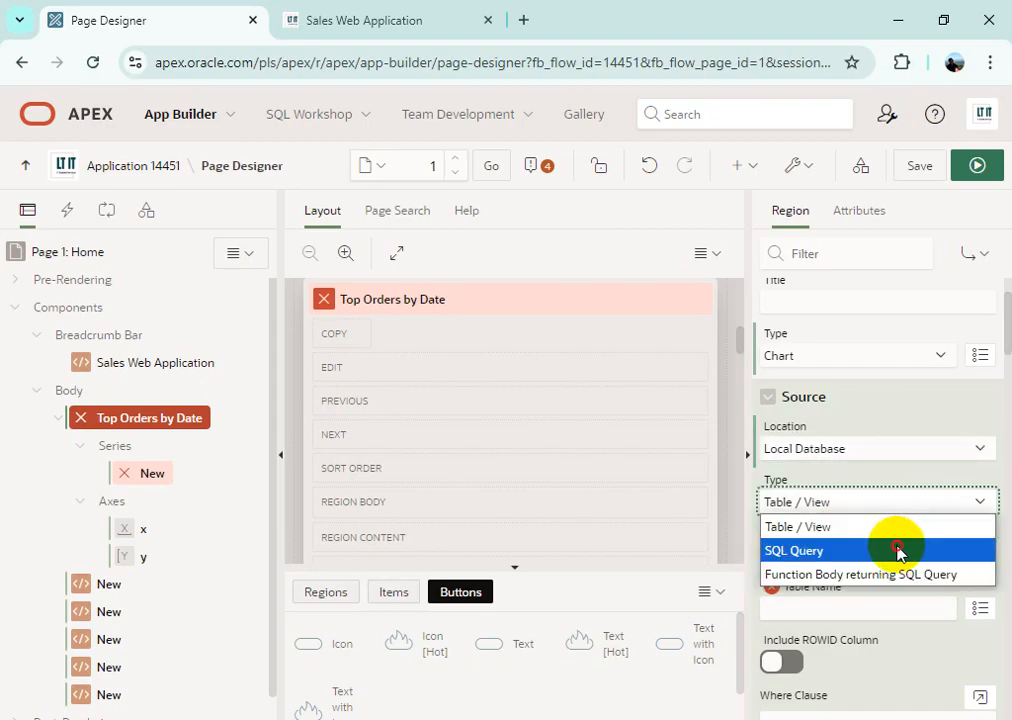
{"action": "left_click", "coordinate": [897, 550]}
Enter the SQL query selecting to_char(o.order_timestamp,'Month DD, YYYY') order_day and SUM(o.order_total) sales from demo_orders, grouped by date, ordered by 2 desc nulls last, first 5 rows
{"action": "left_click", "coordinate": [981, 538]}
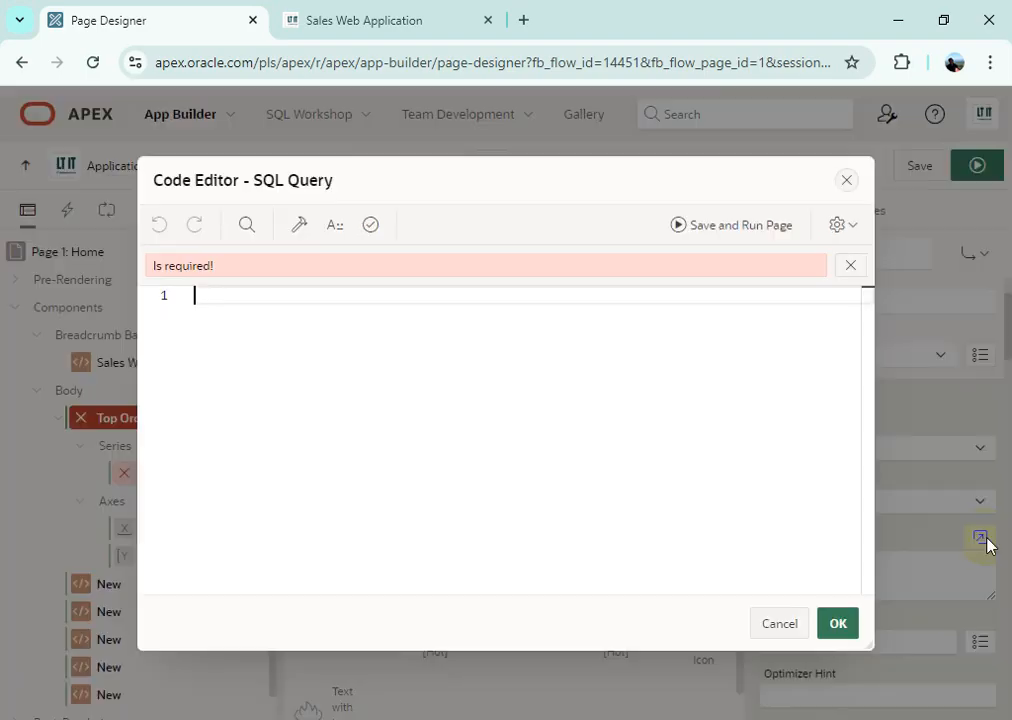
{"action": "left_click_drag", "start_coordinate": [526, 163], "coordinate": [392, 195]}
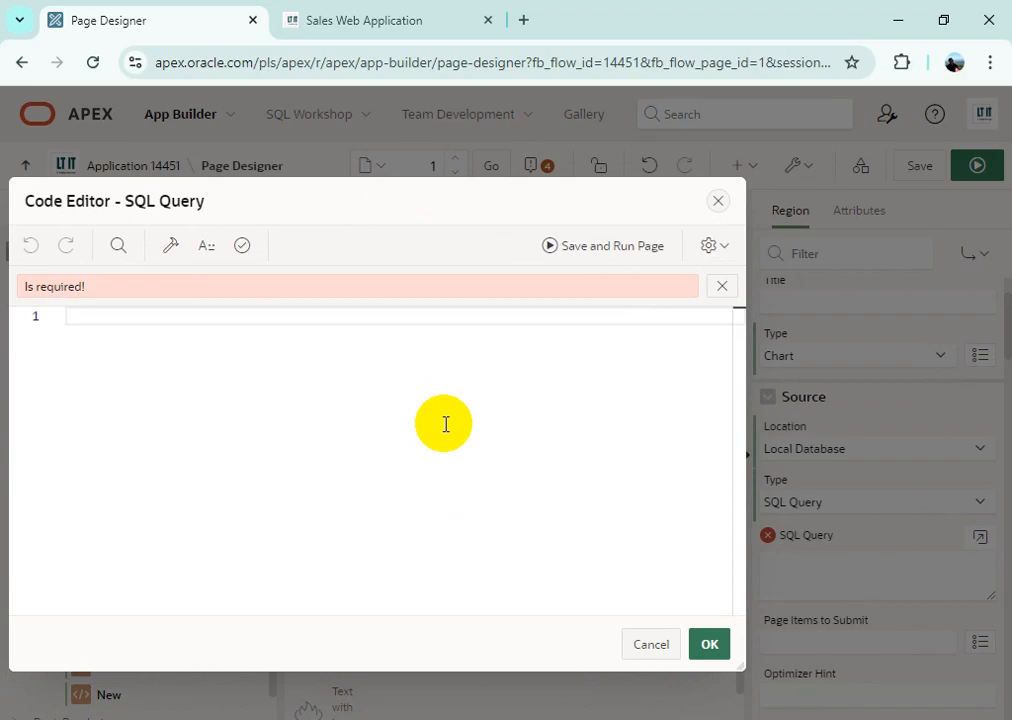
{"action": "left_click", "coordinate": [352, 472]}
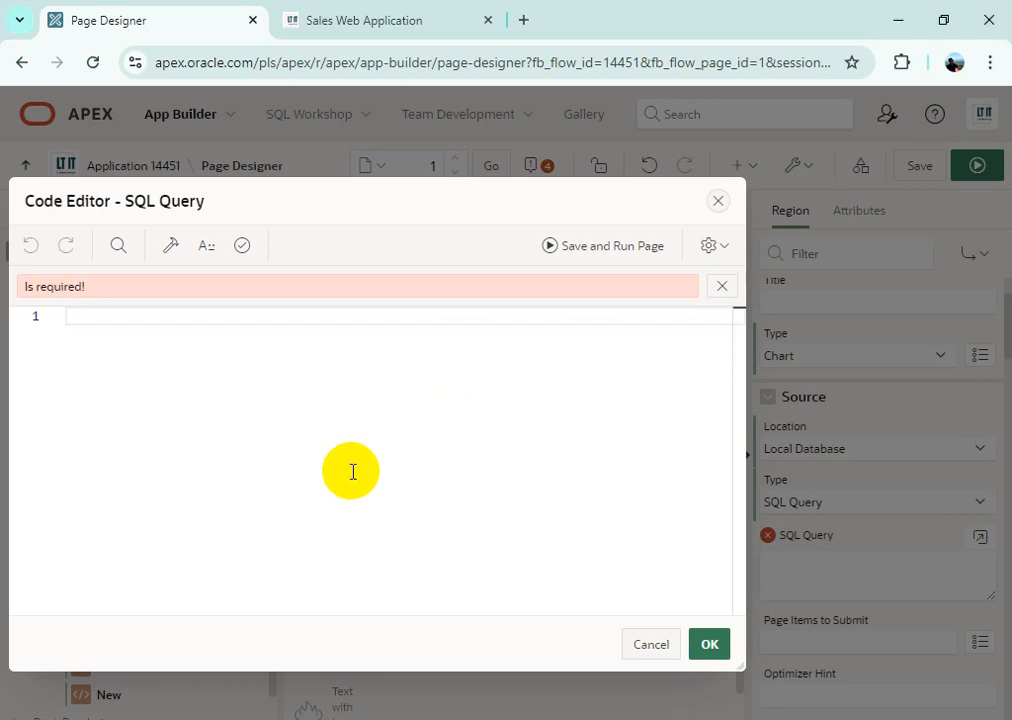
{"action": "key", "text": "ctrl+v"}
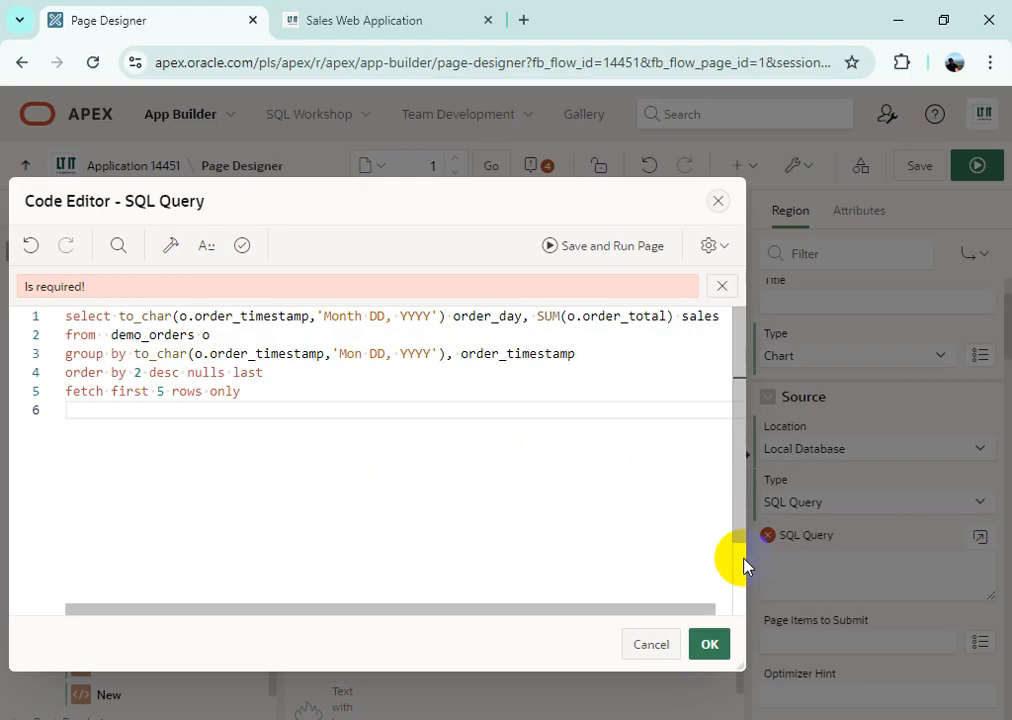
{"action": "left_click_drag", "start_coordinate": [745, 558], "coordinate": [994, 553]}
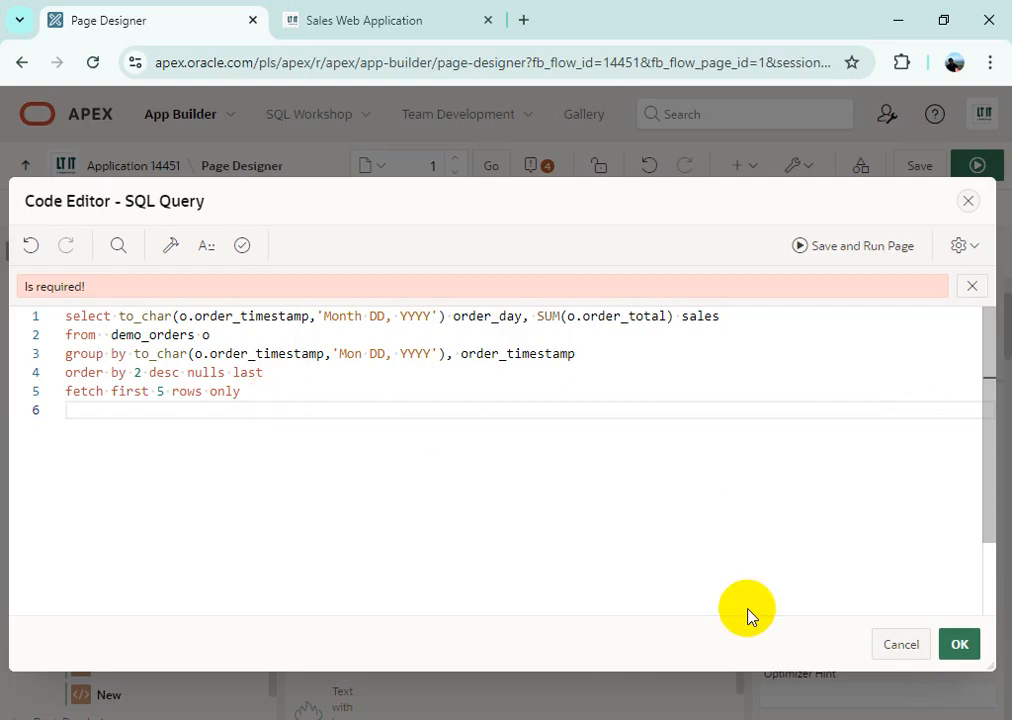
{"action": "left_click", "coordinate": [957, 648]}
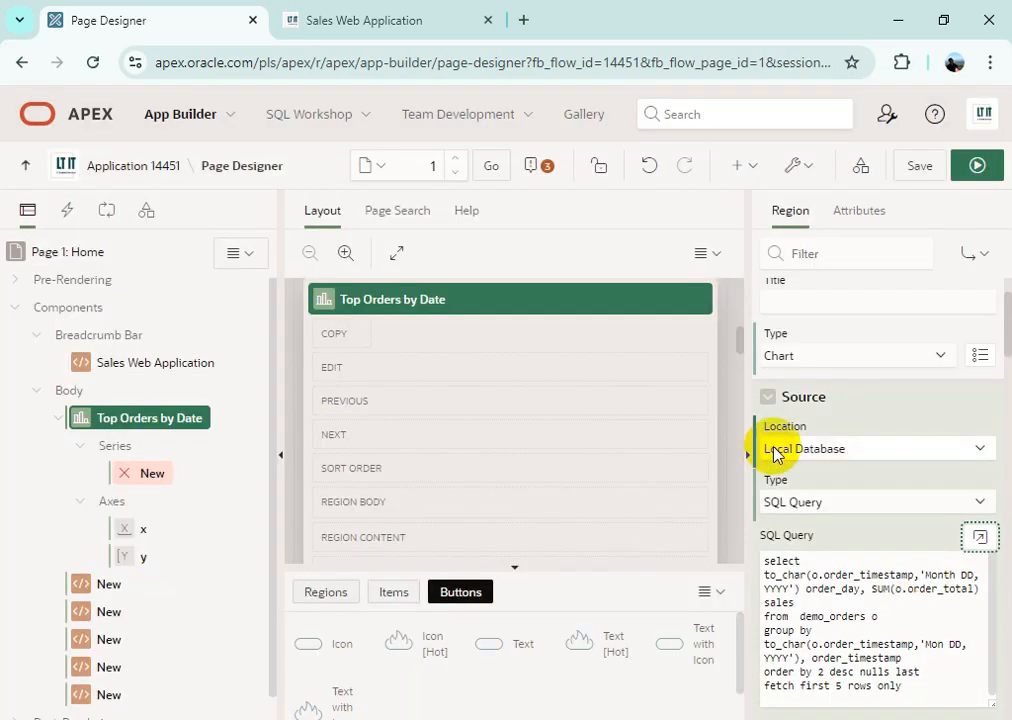
Set the column span of the Top Orders by Date region to 4 in its layout settings
{"action": "scroll", "coordinate": [958, 505], "scroll_direction": "down", "scroll_amount": 2}
{"action": "scroll", "coordinate": [966, 530], "scroll_direction": "down", "scroll_amount": 8}
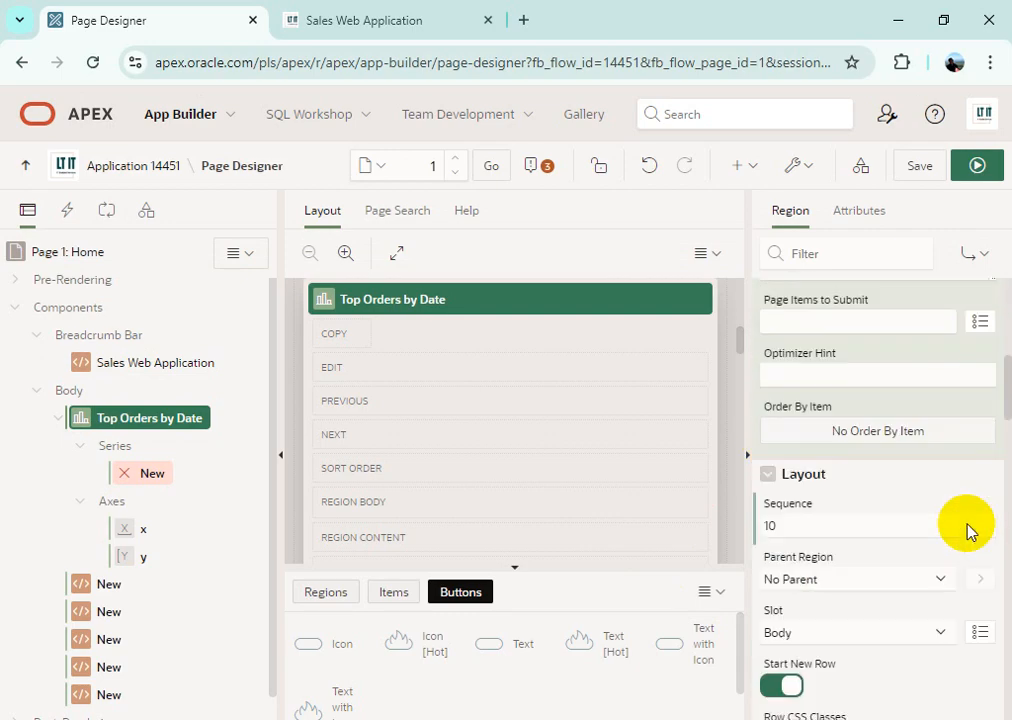
{"action": "scroll", "coordinate": [966, 530], "scroll_direction": "down", "scroll_amount": 4}
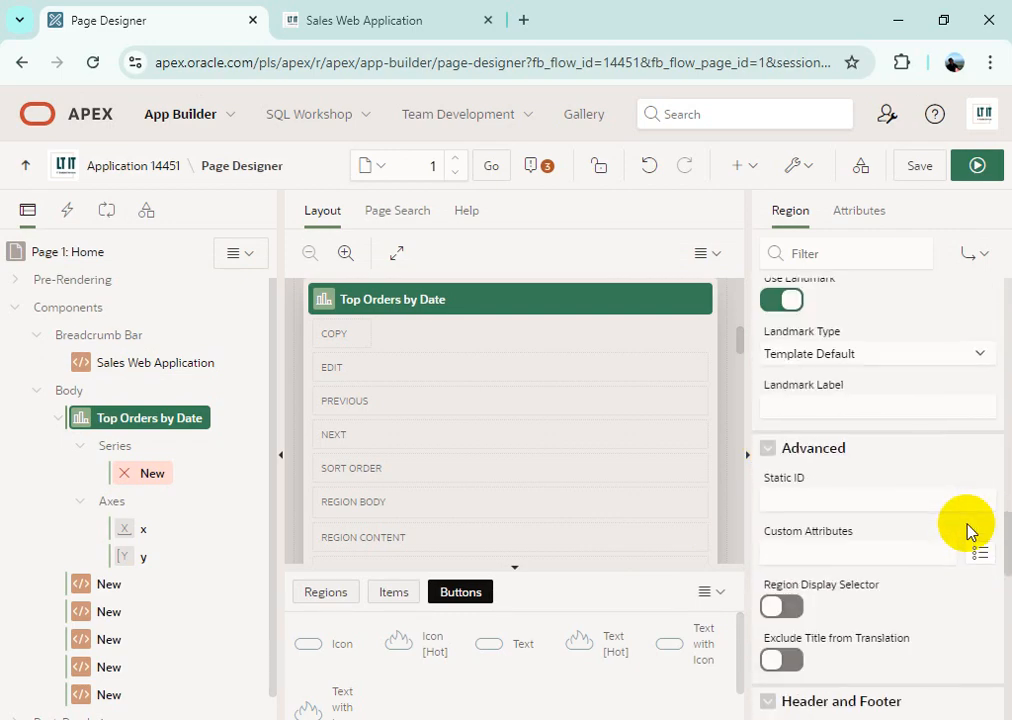
{"action": "scroll", "coordinate": [966, 530], "scroll_direction": "up", "scroll_amount": 15}
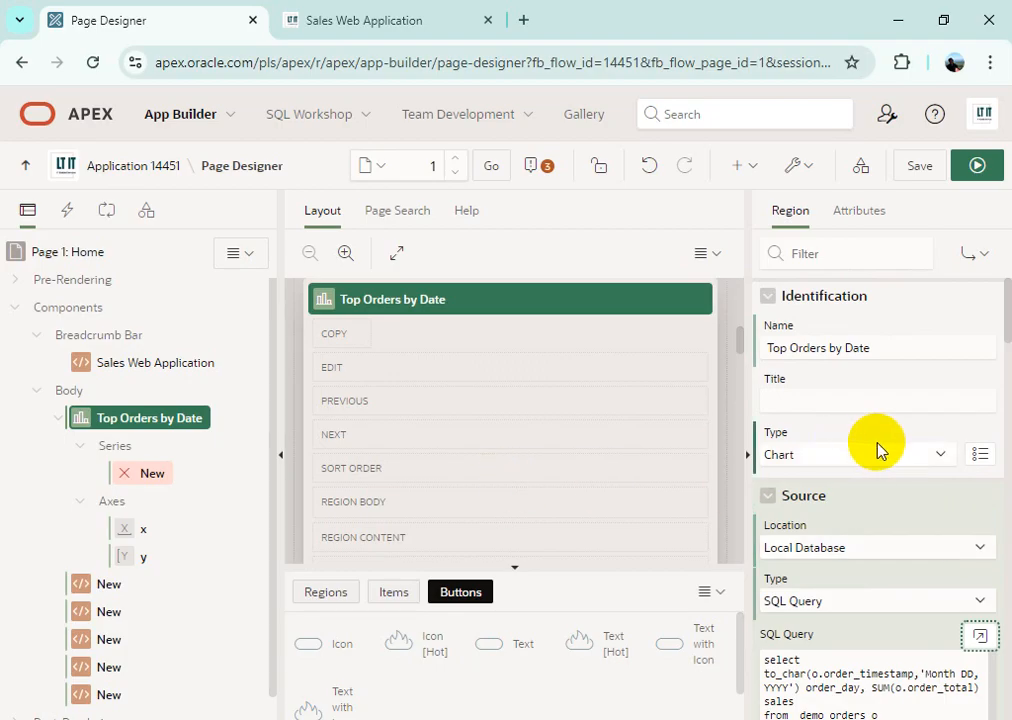
{"action": "scroll", "coordinate": [878, 450], "scroll_direction": "down", "scroll_amount": 8}
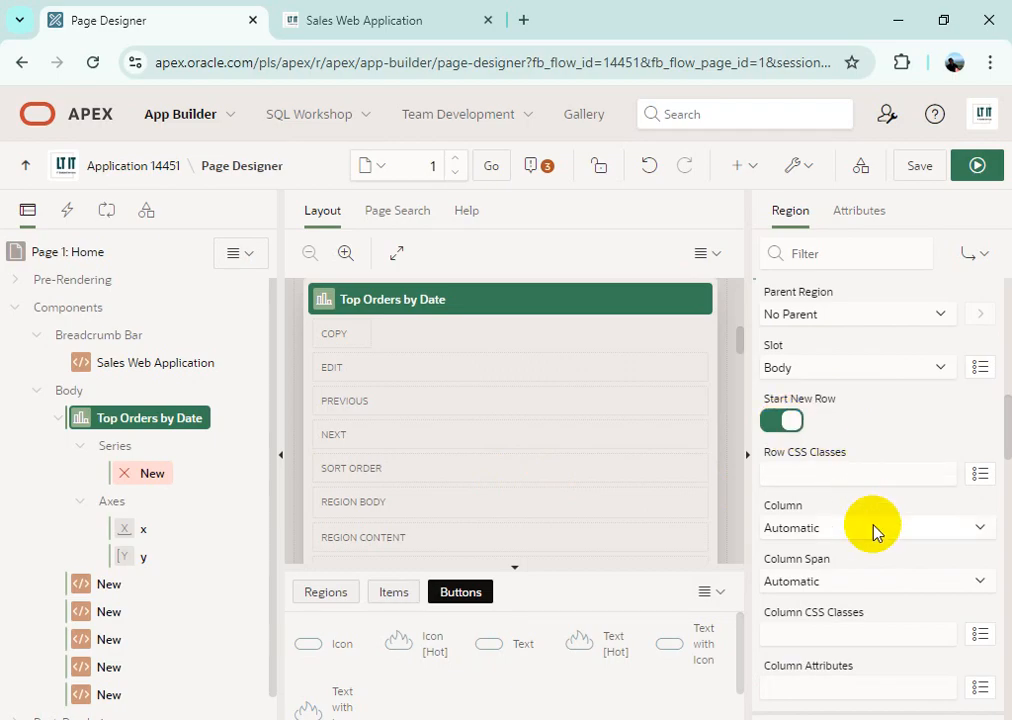
{"action": "scroll", "coordinate": [872, 530], "scroll_direction": "down", "scroll_amount": 1}
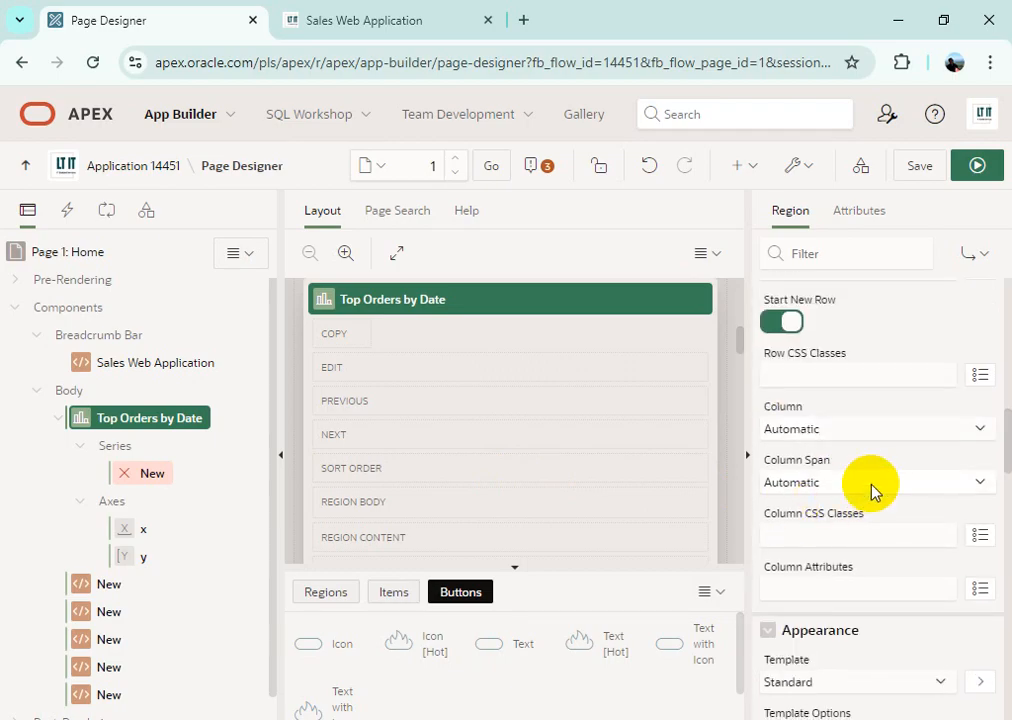
{"action": "left_click", "coordinate": [871, 484]}
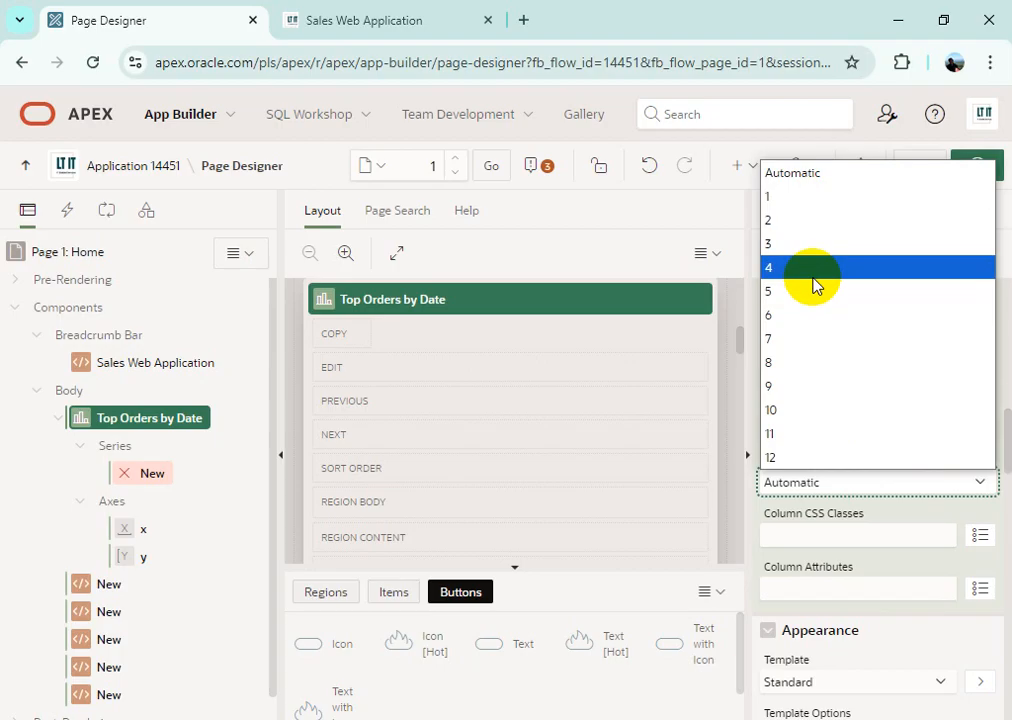
{"action": "left_click", "coordinate": [813, 270]}
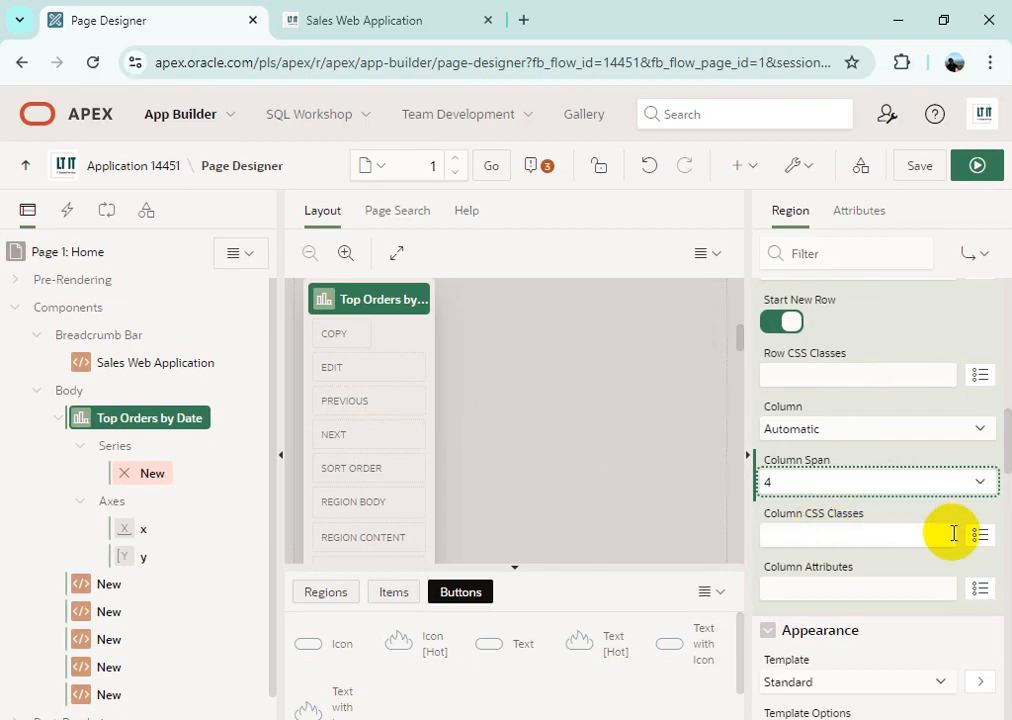
Set the body height to 240px in the template options of the Top Orders by Date region
{"action": "scroll", "coordinate": [955, 535], "scroll_direction": "down", "scroll_amount": 2}
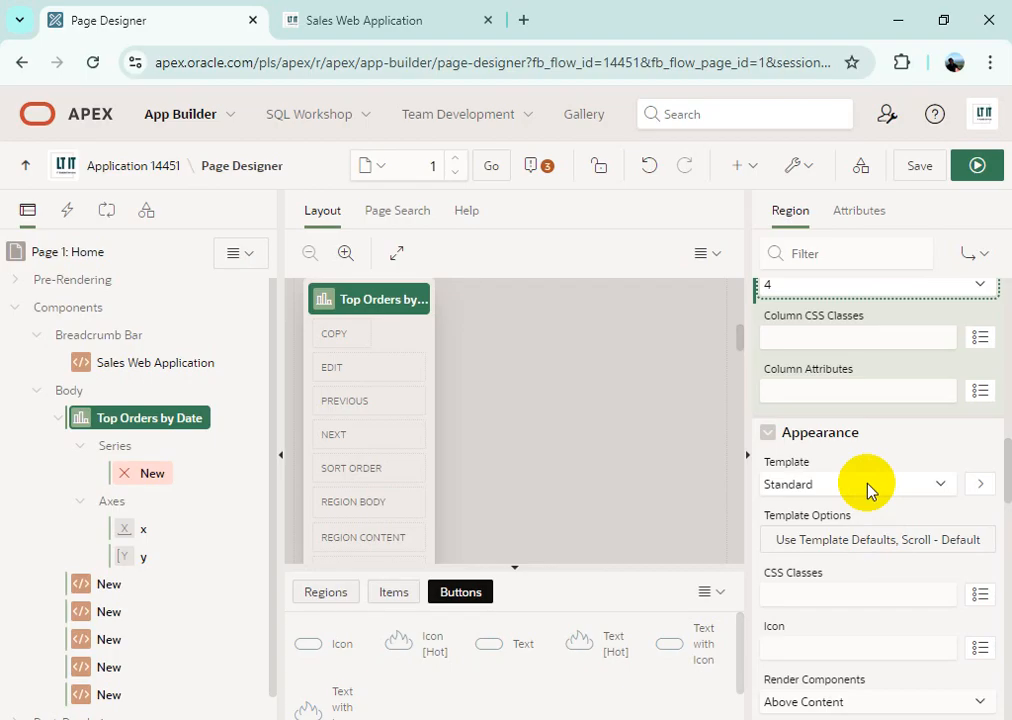
{"action": "scroll", "coordinate": [880, 548], "scroll_direction": "down", "scroll_amount": 1}
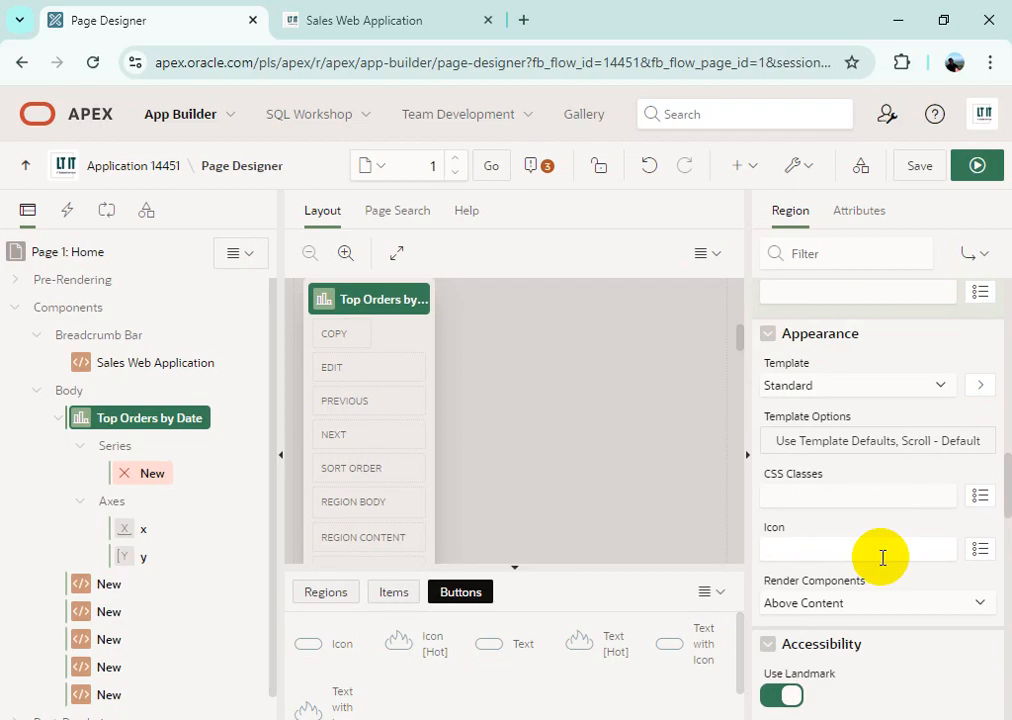
{"action": "scroll", "coordinate": [882, 557], "scroll_direction": "down", "scroll_amount": 2}
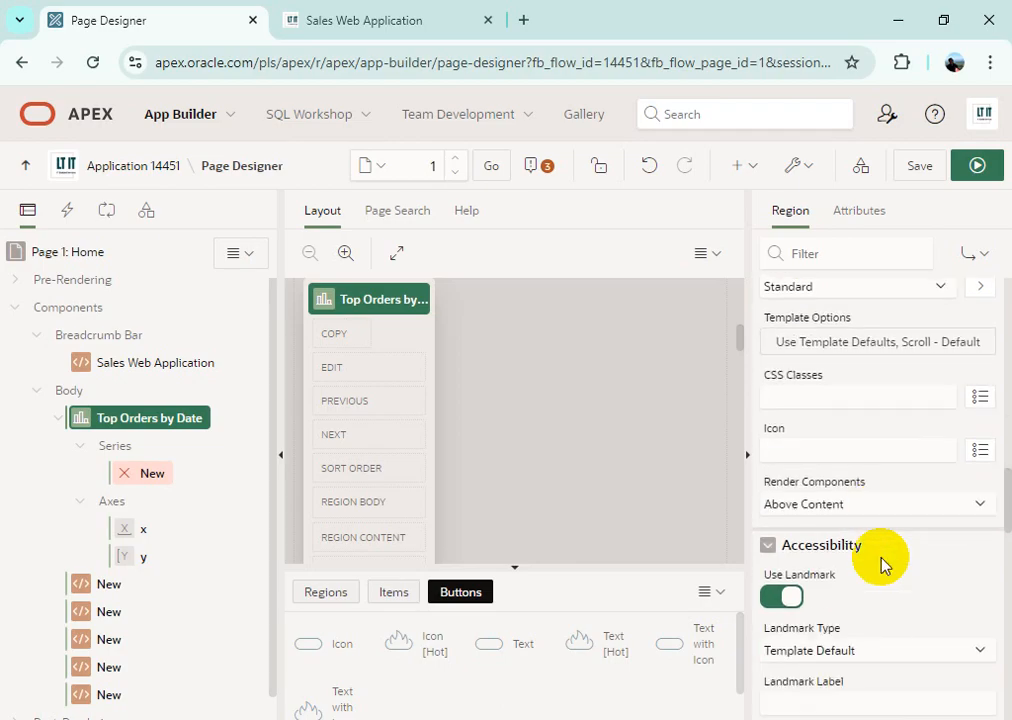
{"action": "scroll", "coordinate": [931, 517], "scroll_direction": "up", "scroll_amount": 1}
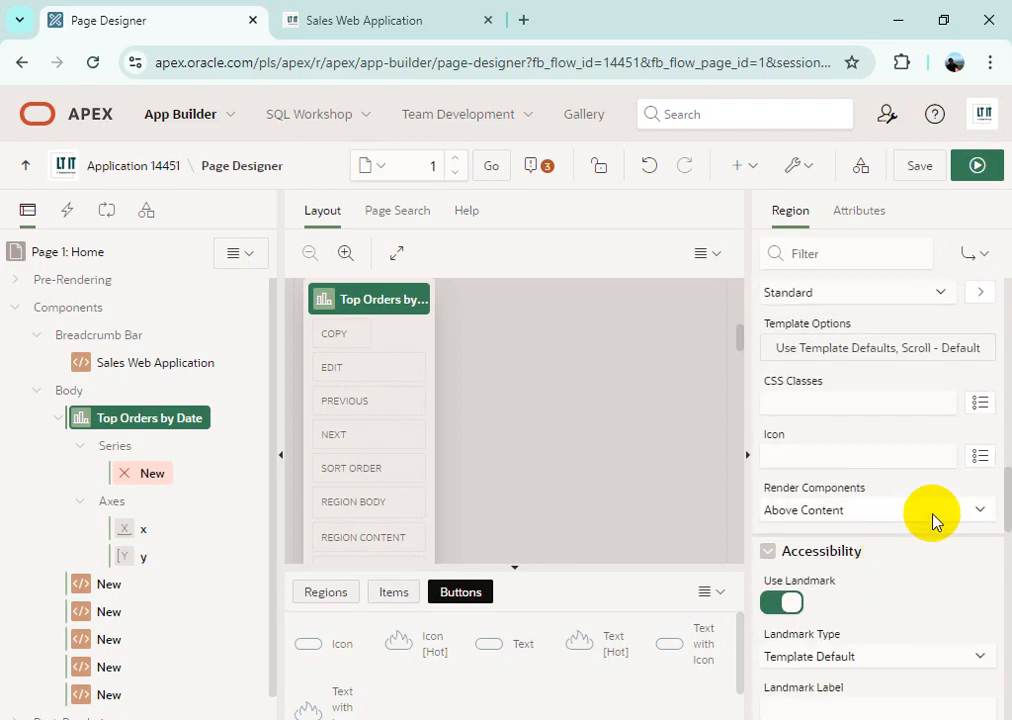
{"action": "left_click", "coordinate": [892, 447]}
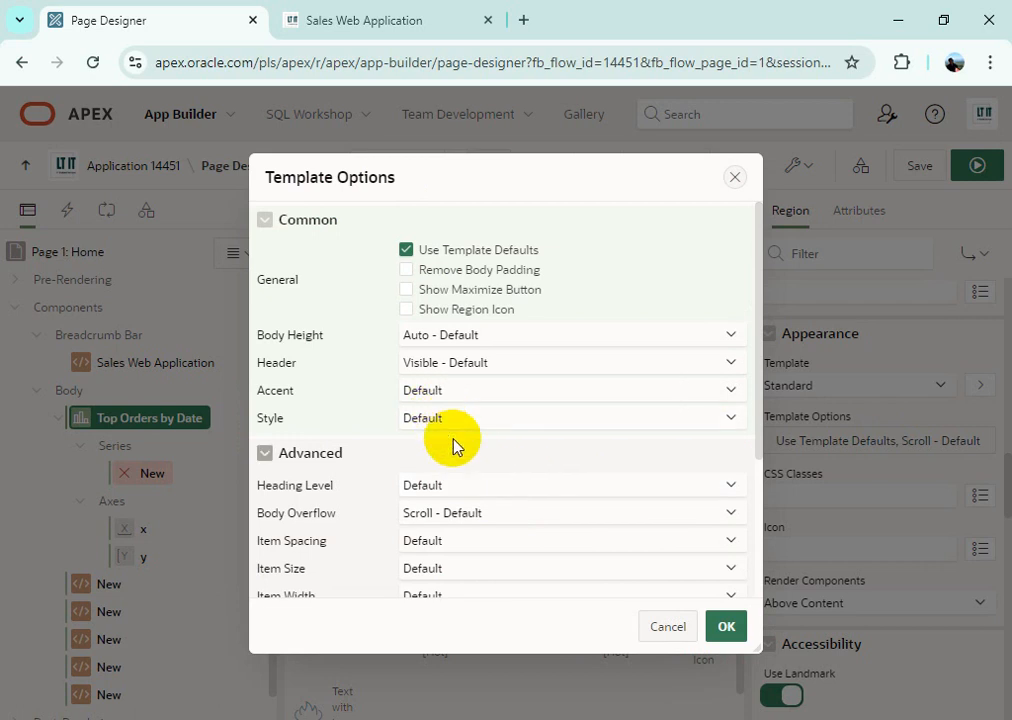
{"action": "left_click", "coordinate": [513, 337]}
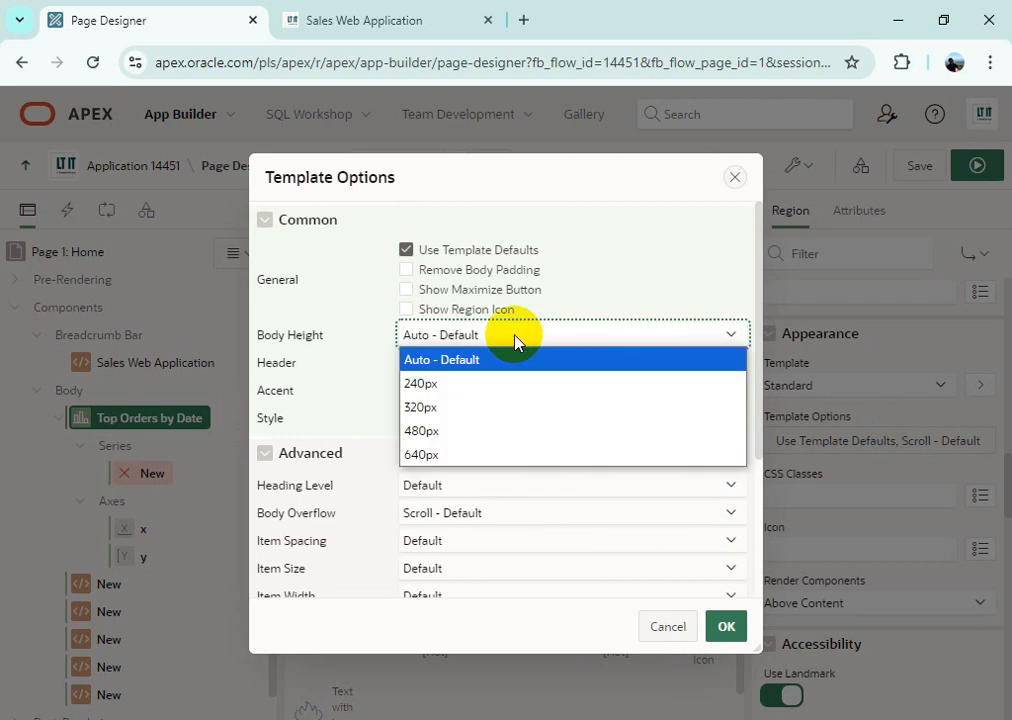
{"action": "left_click", "coordinate": [495, 391]}
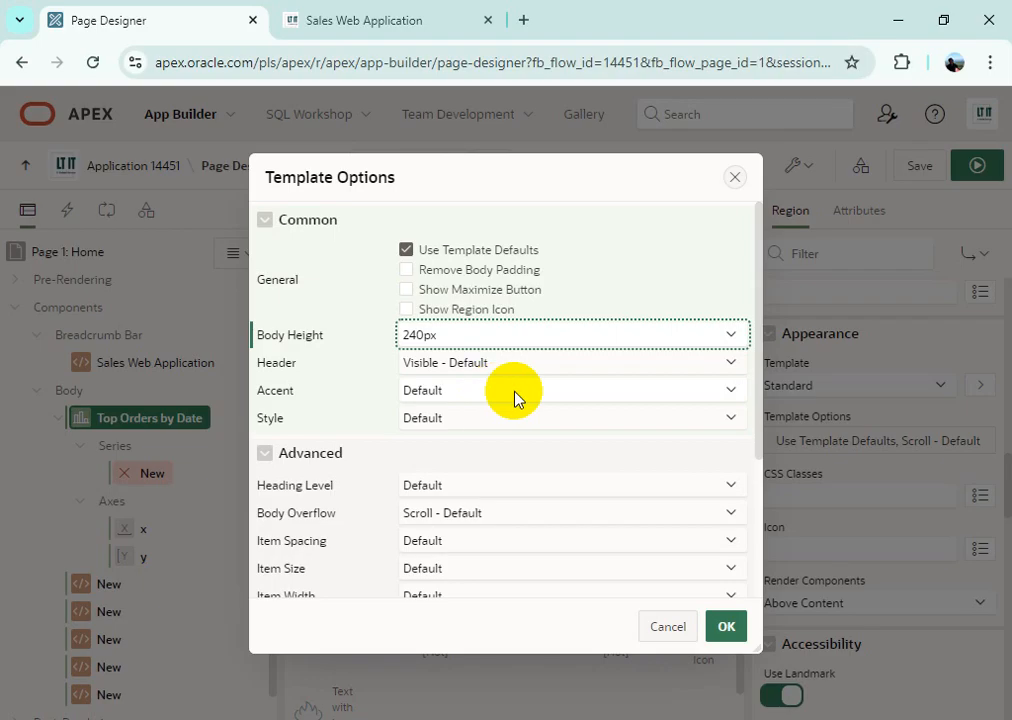
{"action": "left_click", "coordinate": [724, 628]}
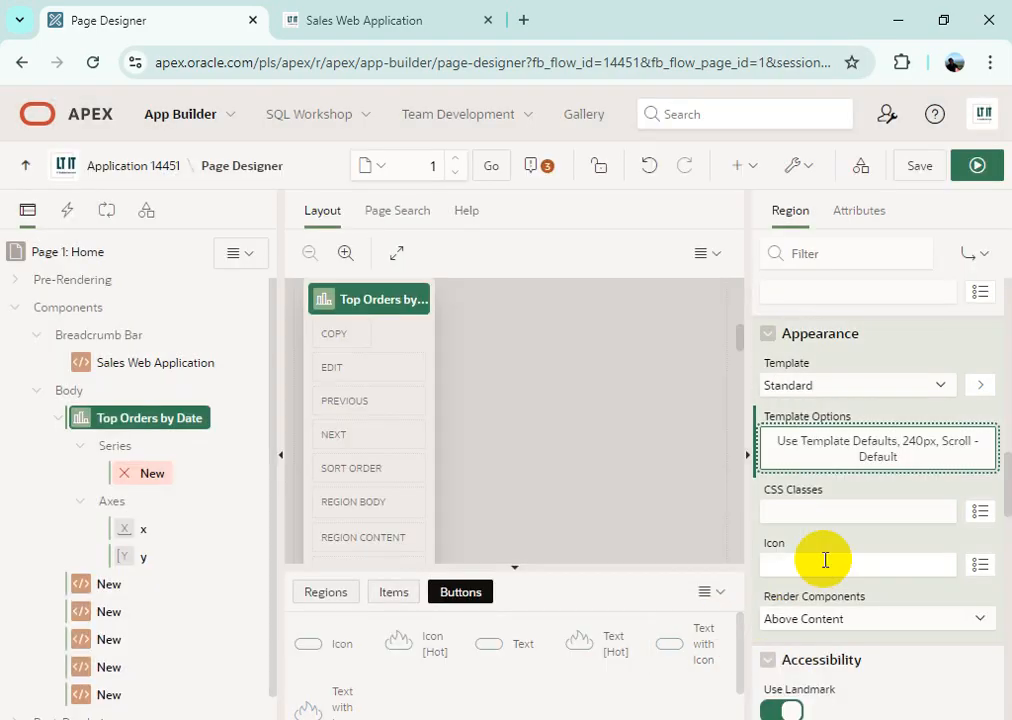
Set the icon of the Top Orders by Date region to fa-apex
{"action": "left_click", "coordinate": [825, 564]}
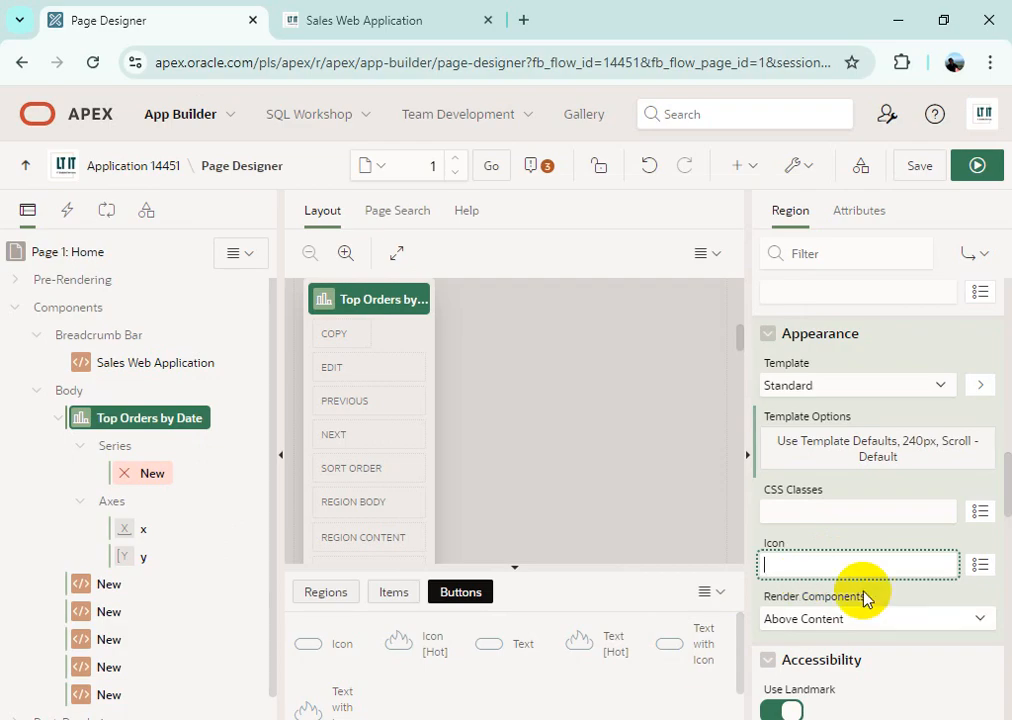
{"action": "type", "text": "fa-apex"}
{"action": "scroll", "coordinate": [865, 495], "scroll_direction": "down", "scroll_amount": 2}
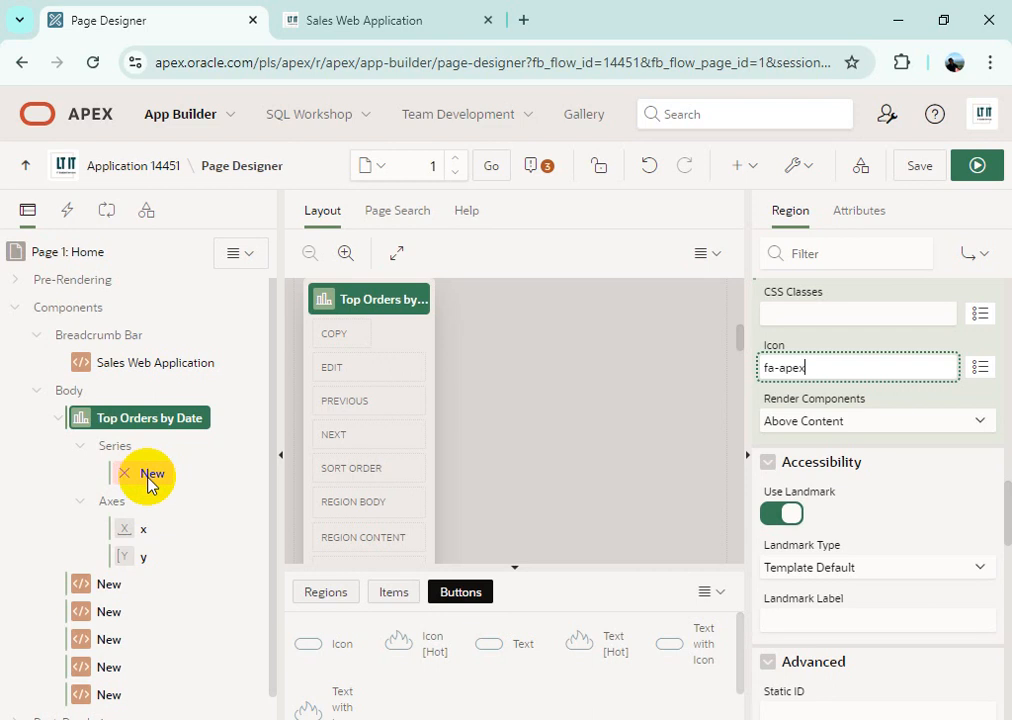
Change the orientation of the Top Orders by Date bar chart to Horizontal in the region's chart attributes
{"action": "left_click", "coordinate": [148, 478]}
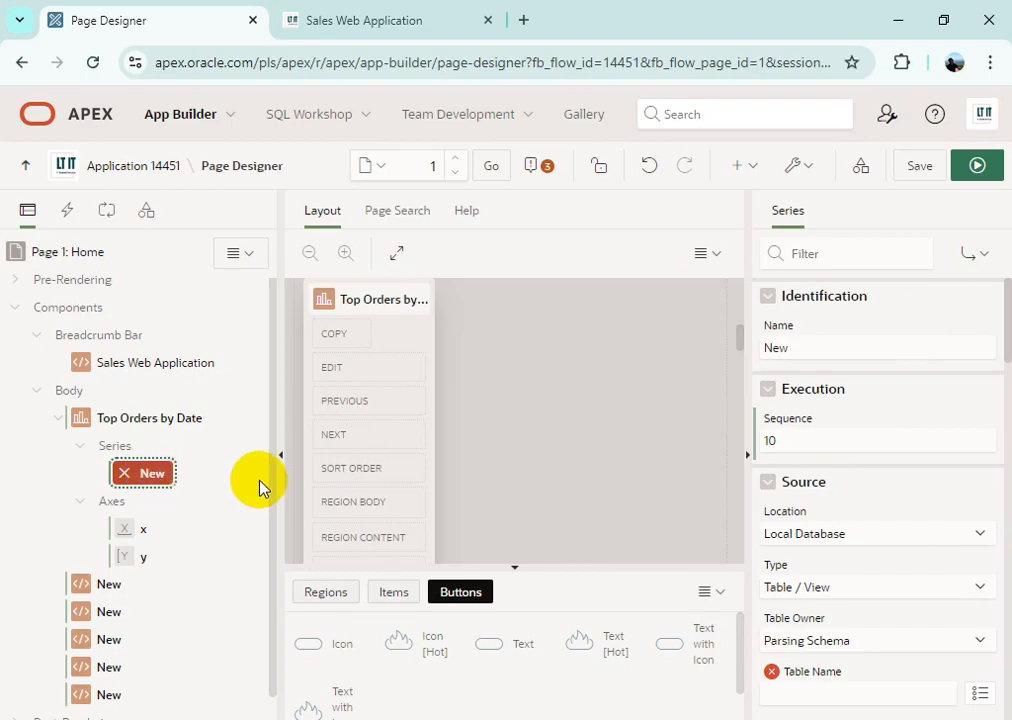
{"action": "left_click", "coordinate": [130, 426]}
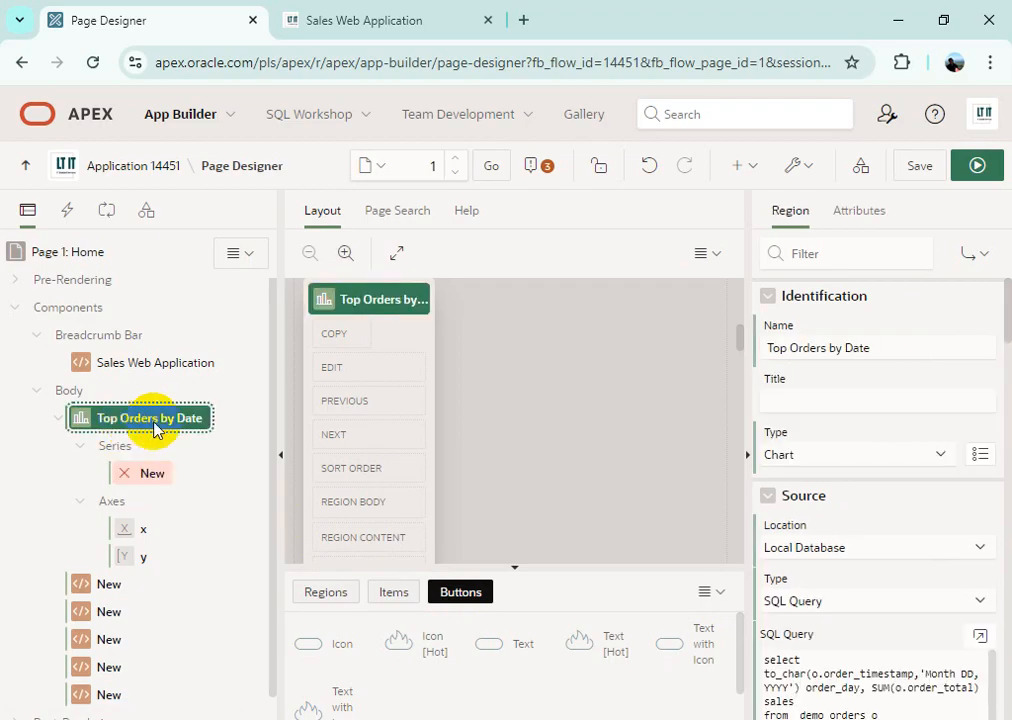
{"action": "left_click", "coordinate": [862, 213]}
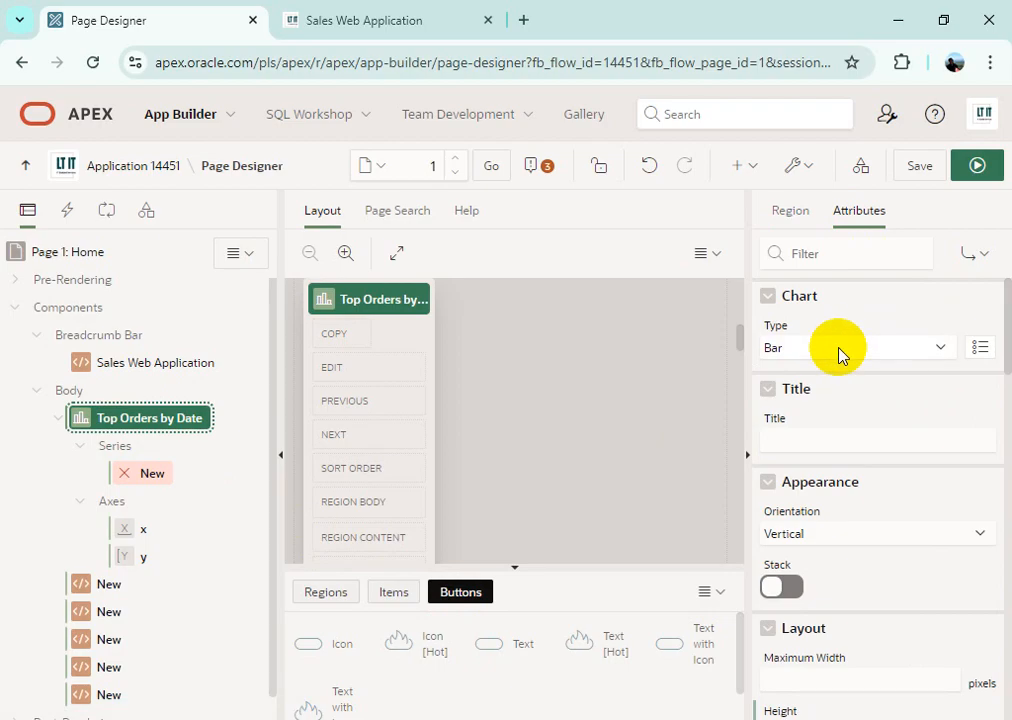
{"action": "left_click", "coordinate": [848, 543]}
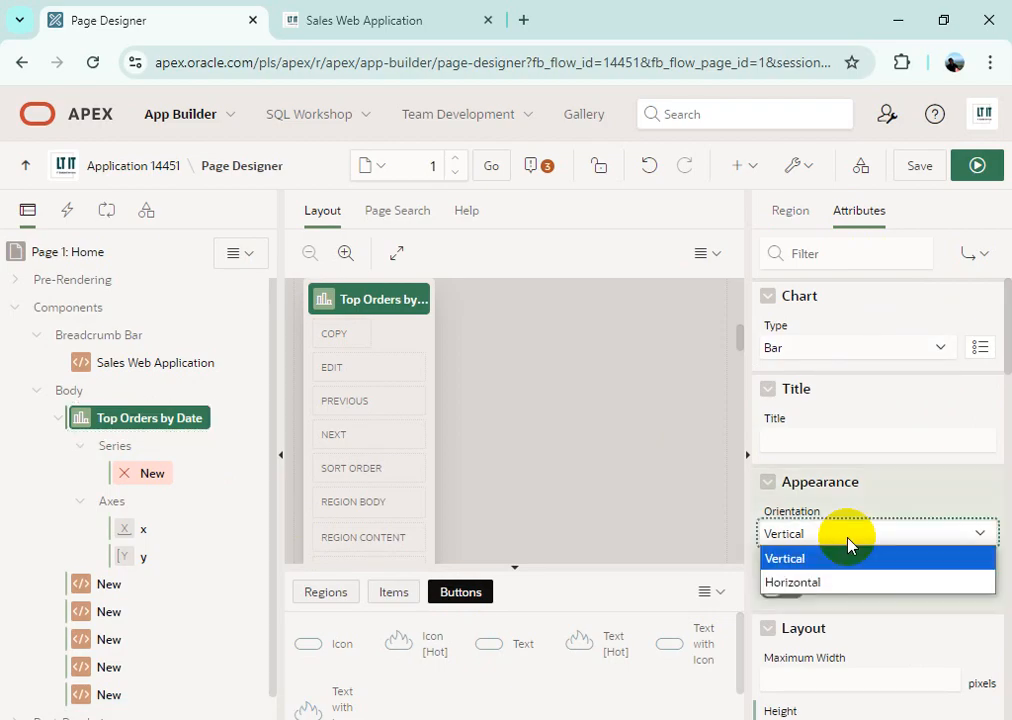
{"action": "left_click", "coordinate": [839, 588]}
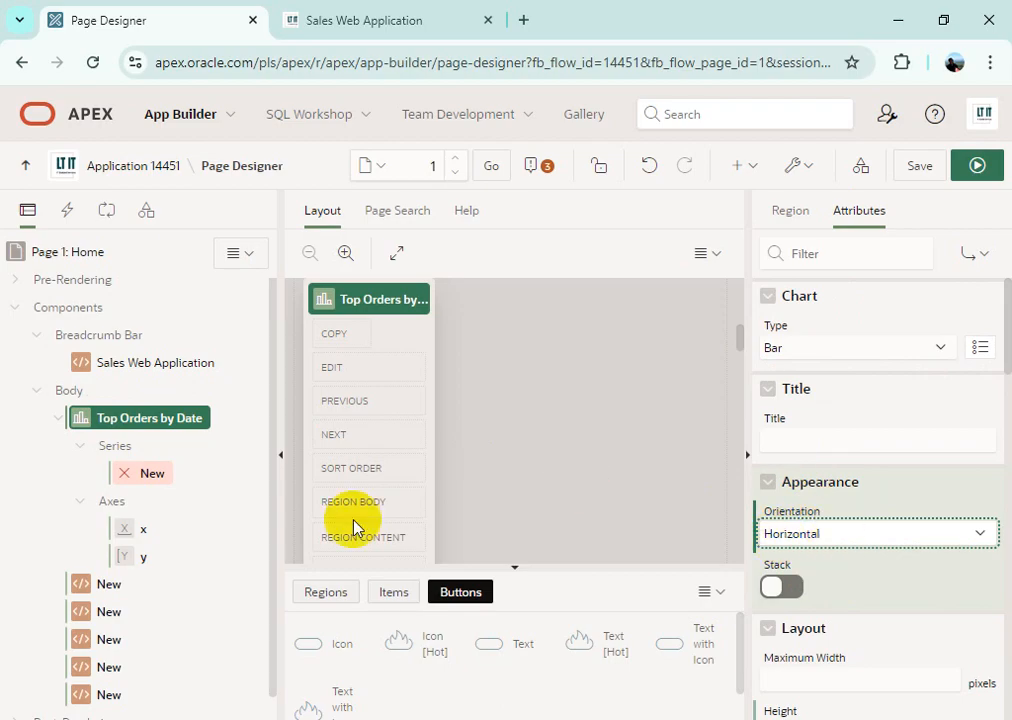
Set the source location of the Top Orders by Date chart's series to Region Source
{"action": "left_click", "coordinate": [156, 482]}
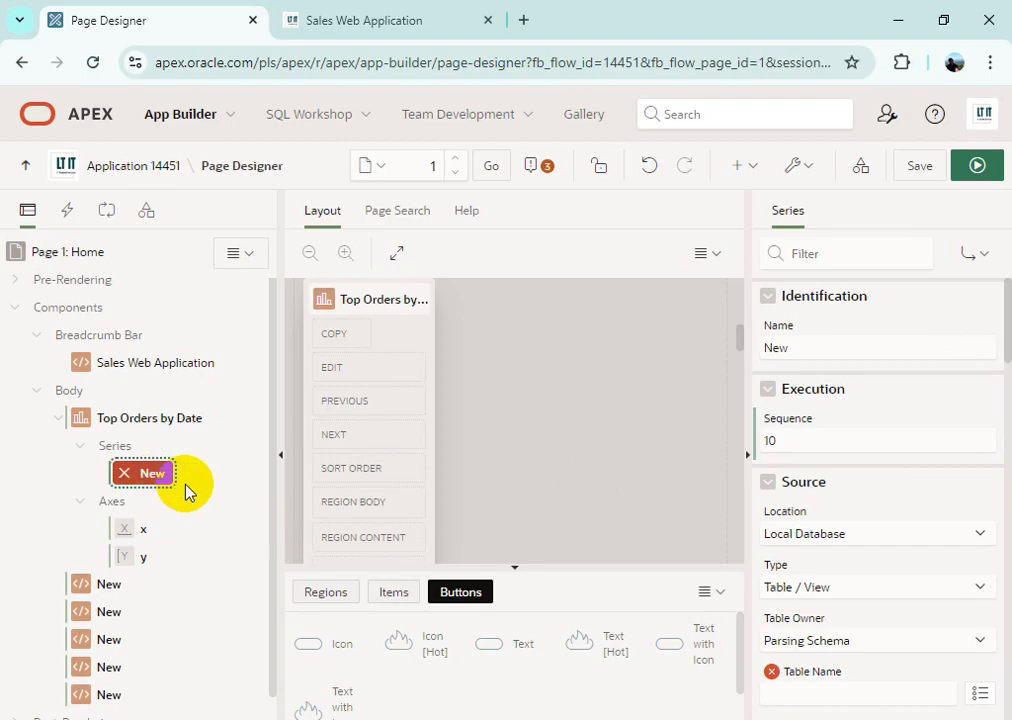
{"action": "scroll", "coordinate": [905, 503], "scroll_direction": "down", "scroll_amount": 1}
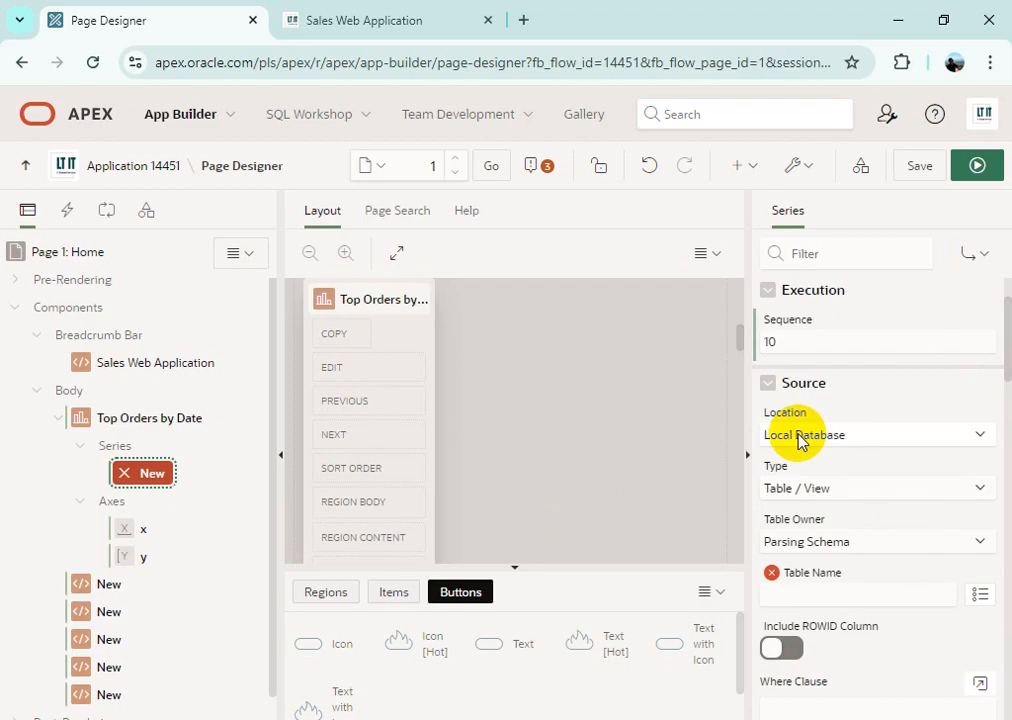
{"action": "left_click", "coordinate": [928, 440]}
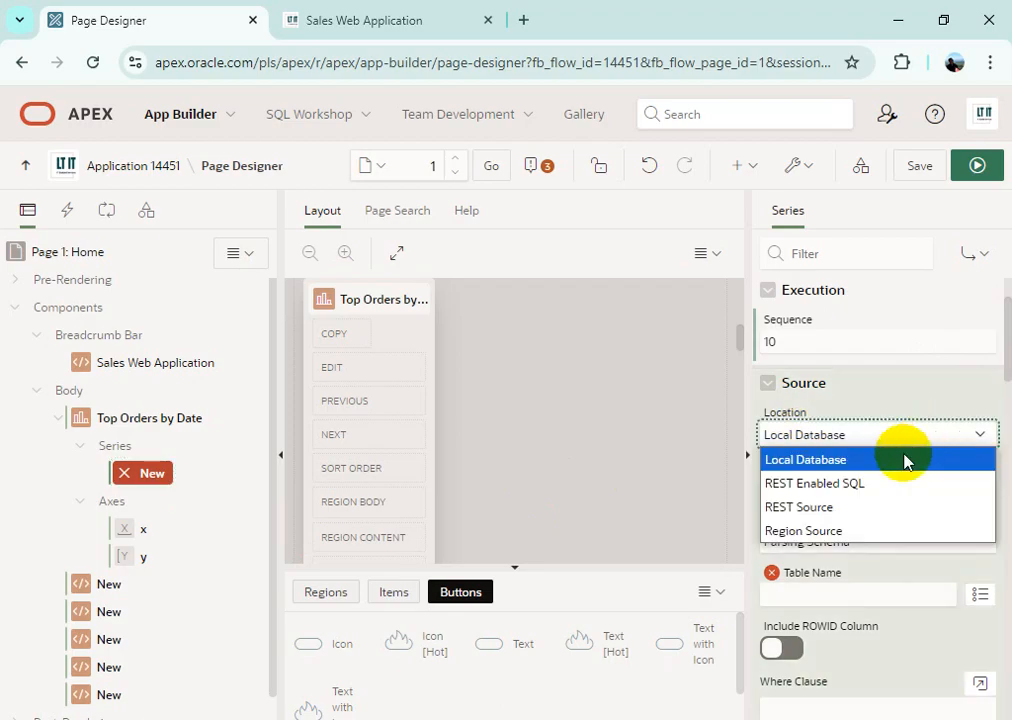
{"action": "left_click", "coordinate": [872, 531]}
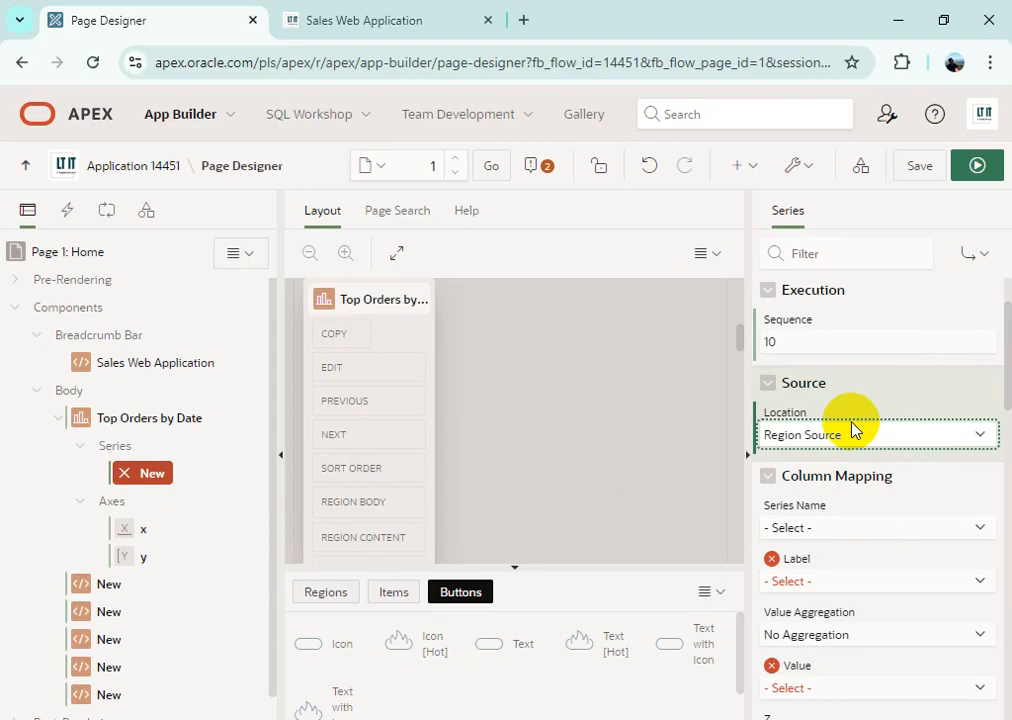
Map both the series name and the label of the chart series to the ORDER_DAY column
{"action": "left_click", "coordinate": [897, 541]}
{"action": "left_click", "coordinate": [871, 574]}
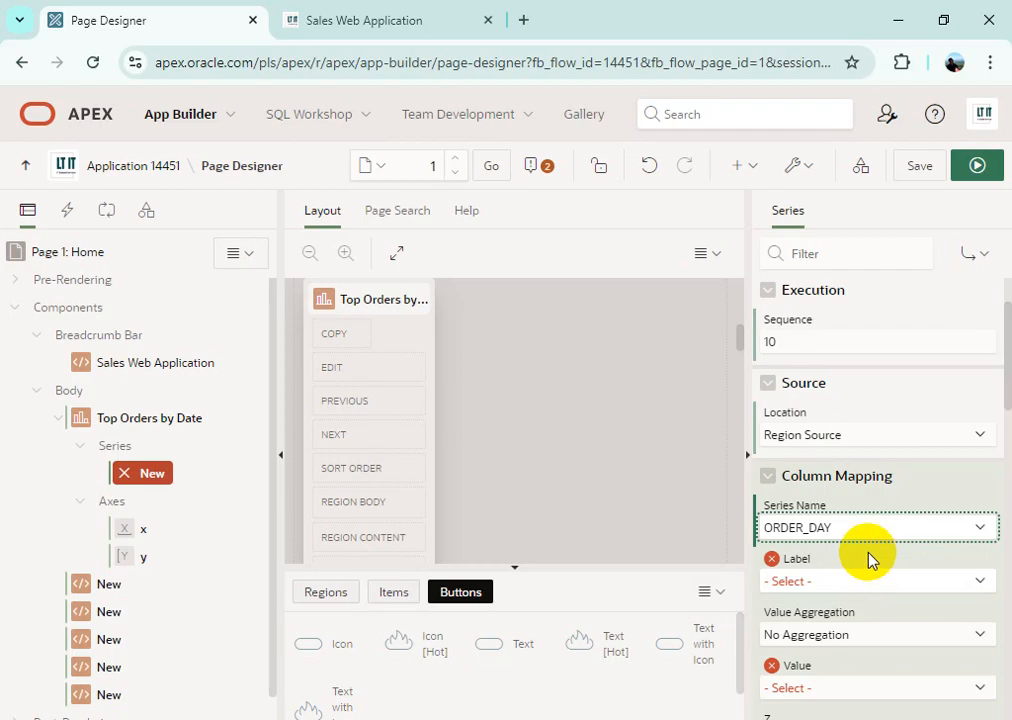
{"action": "left_click", "coordinate": [871, 532]}
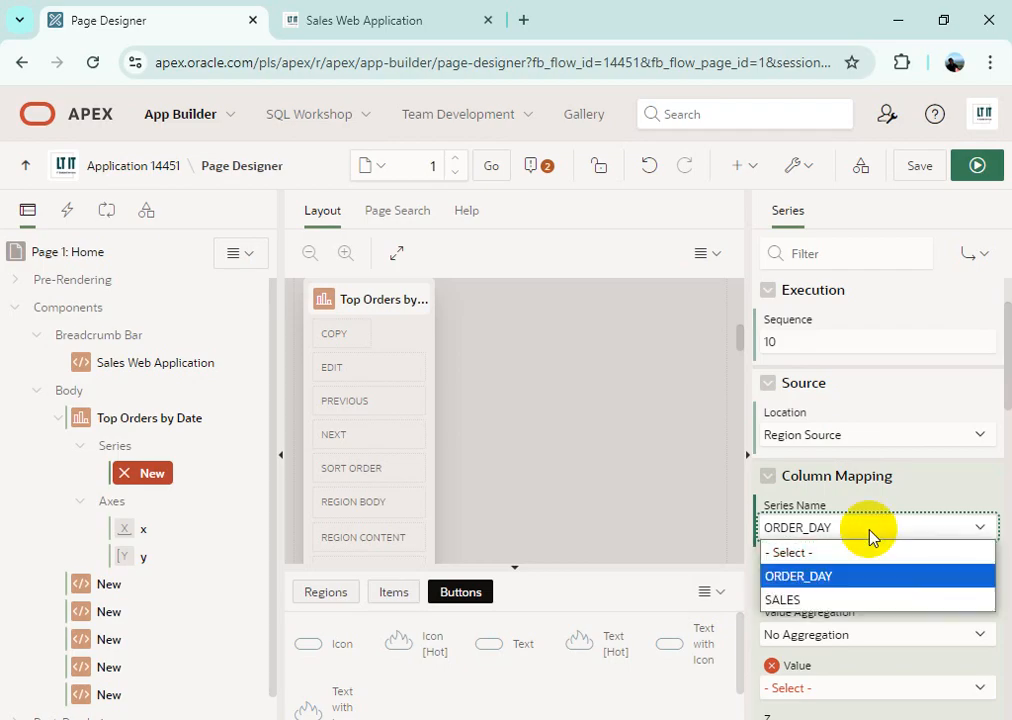
{"action": "left_click", "coordinate": [871, 532]}
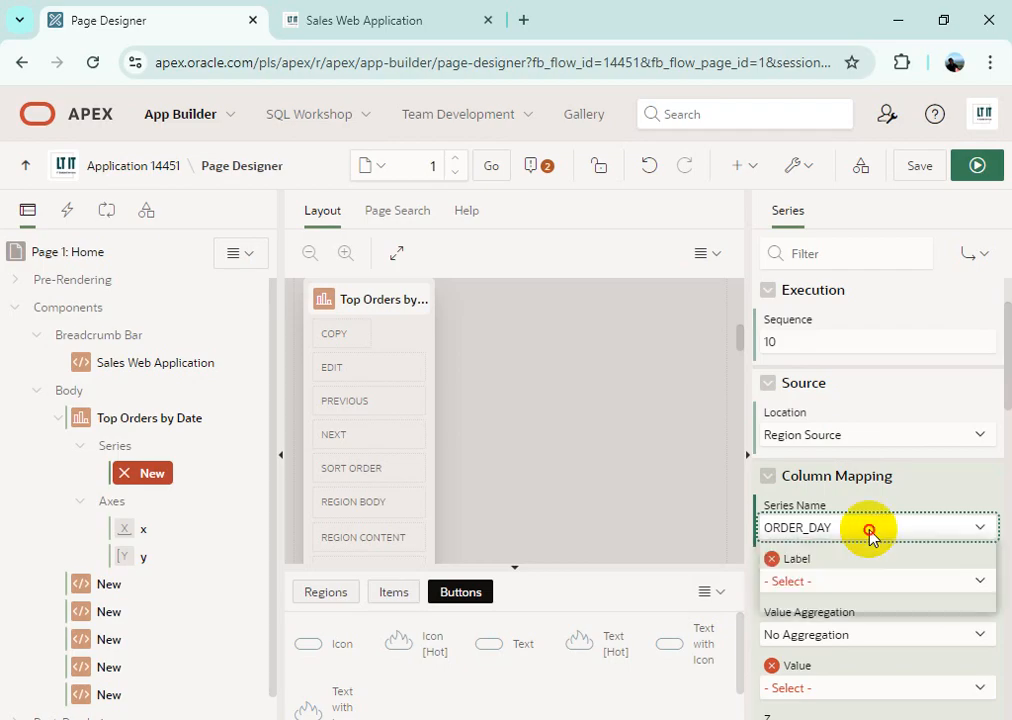
{"action": "left_click", "coordinate": [865, 588]}
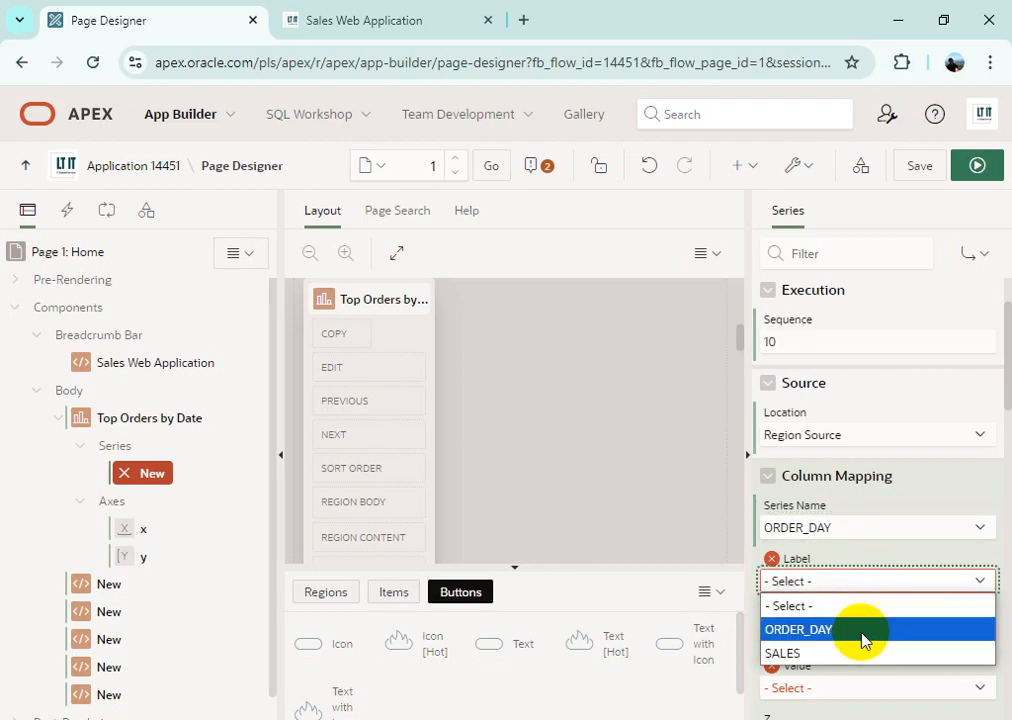
{"action": "left_click", "coordinate": [862, 630]}
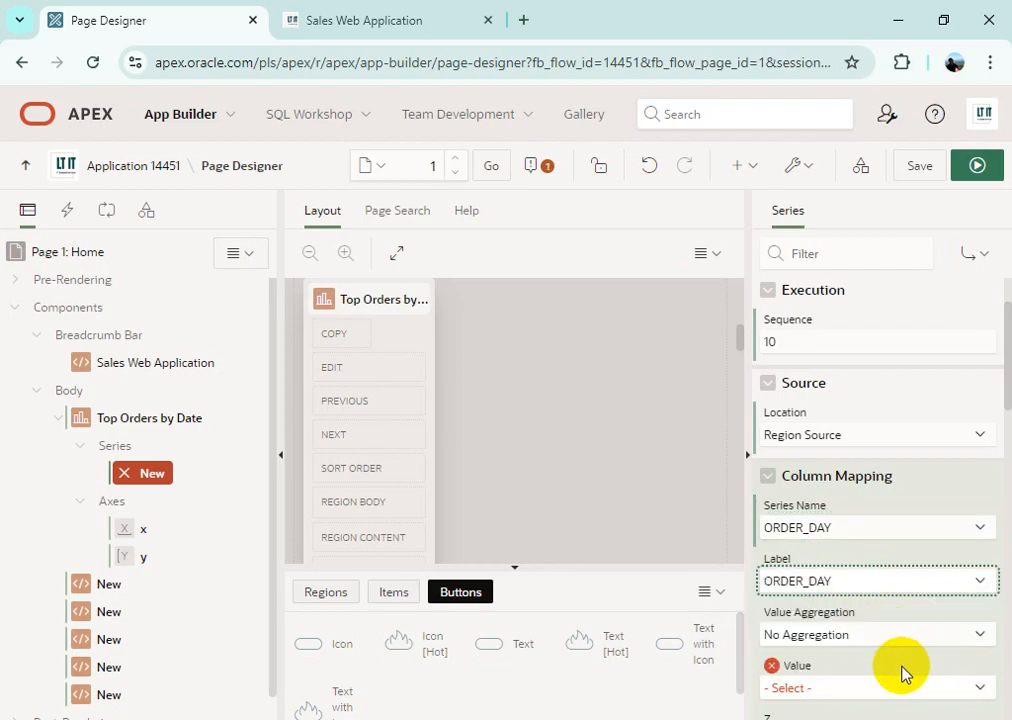
Map the value of the chart series to the SALES column
{"action": "scroll", "coordinate": [902, 672], "scroll_direction": "down", "scroll_amount": 1}
{"action": "scroll", "coordinate": [902, 672], "scroll_direction": "down", "scroll_amount": 1}
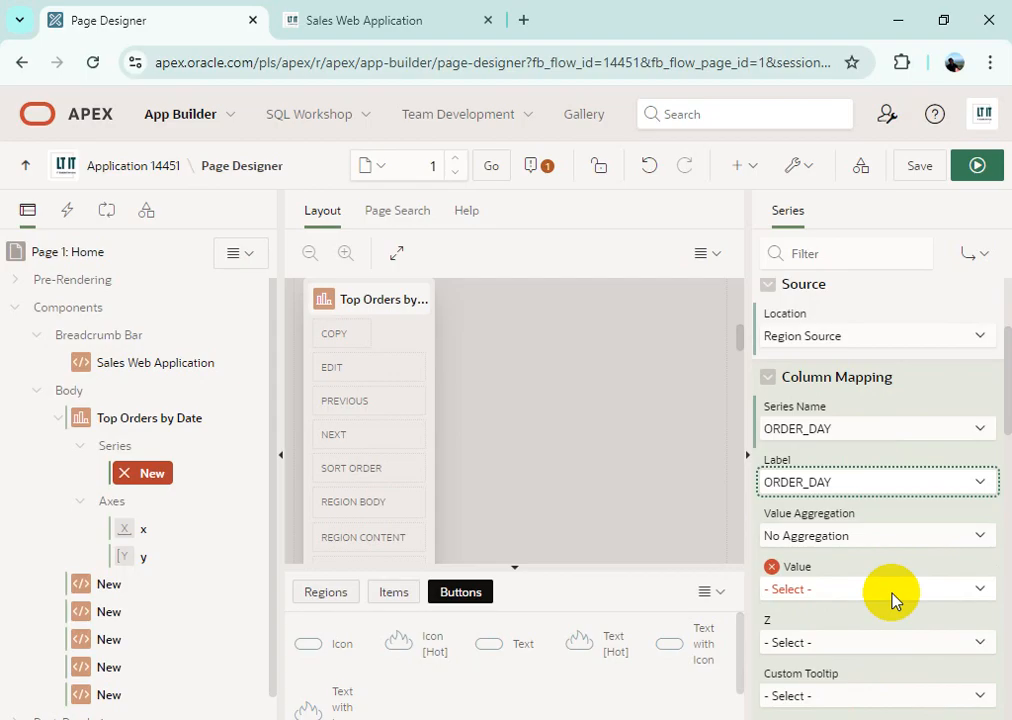
{"action": "left_click", "coordinate": [893, 592]}
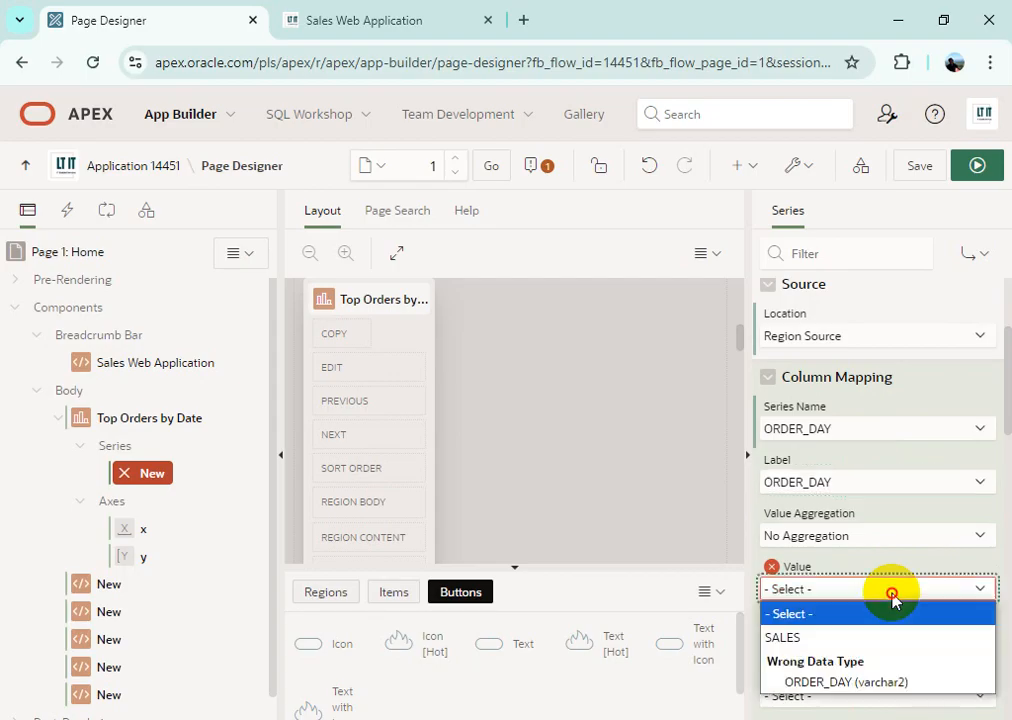
{"action": "left_click", "coordinate": [879, 645]}
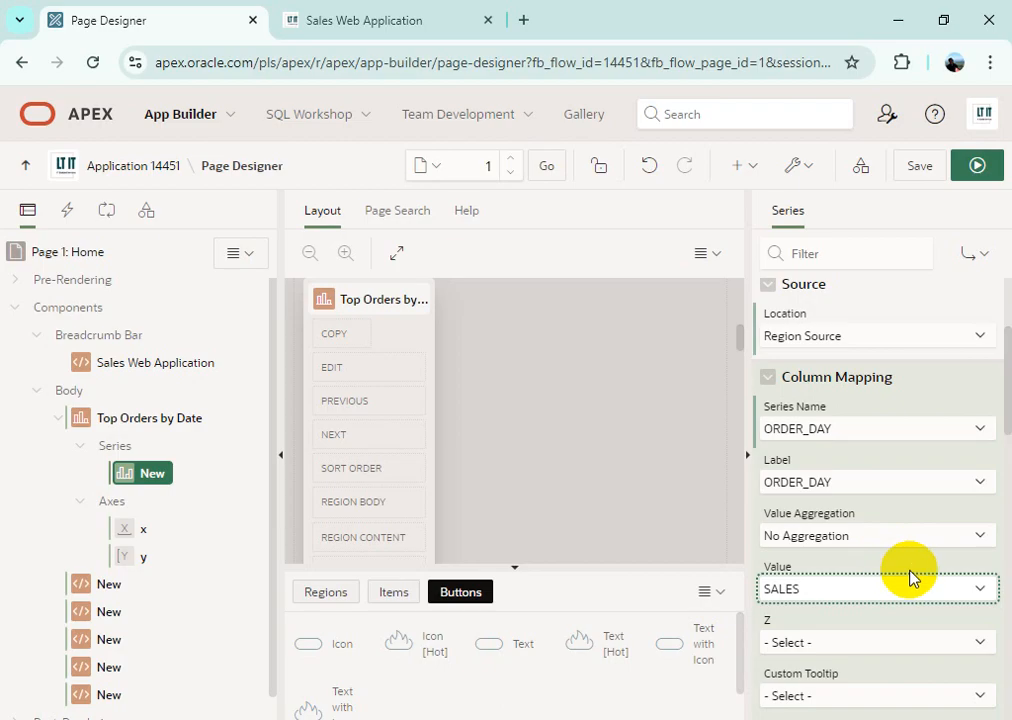
{"action": "scroll", "coordinate": [910, 578], "scroll_direction": "down", "scroll_amount": 2}
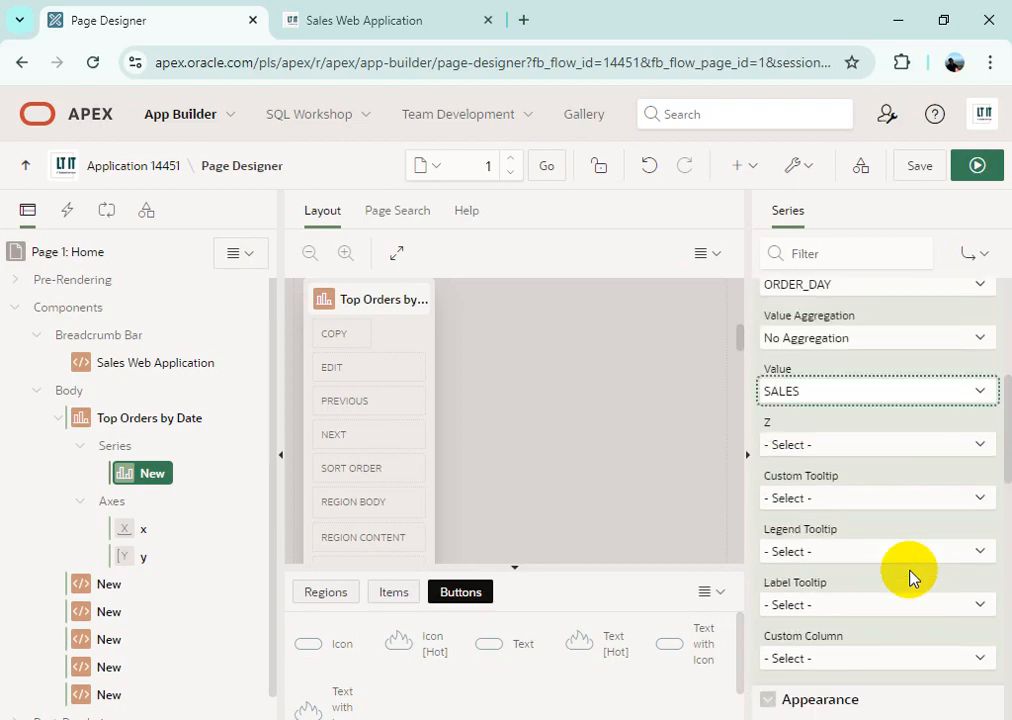
Link the Top Orders by Date chart series to page 4 using Redirect to Page in this Application
{"action": "scroll", "coordinate": [910, 578], "scroll_direction": "down", "scroll_amount": 6}
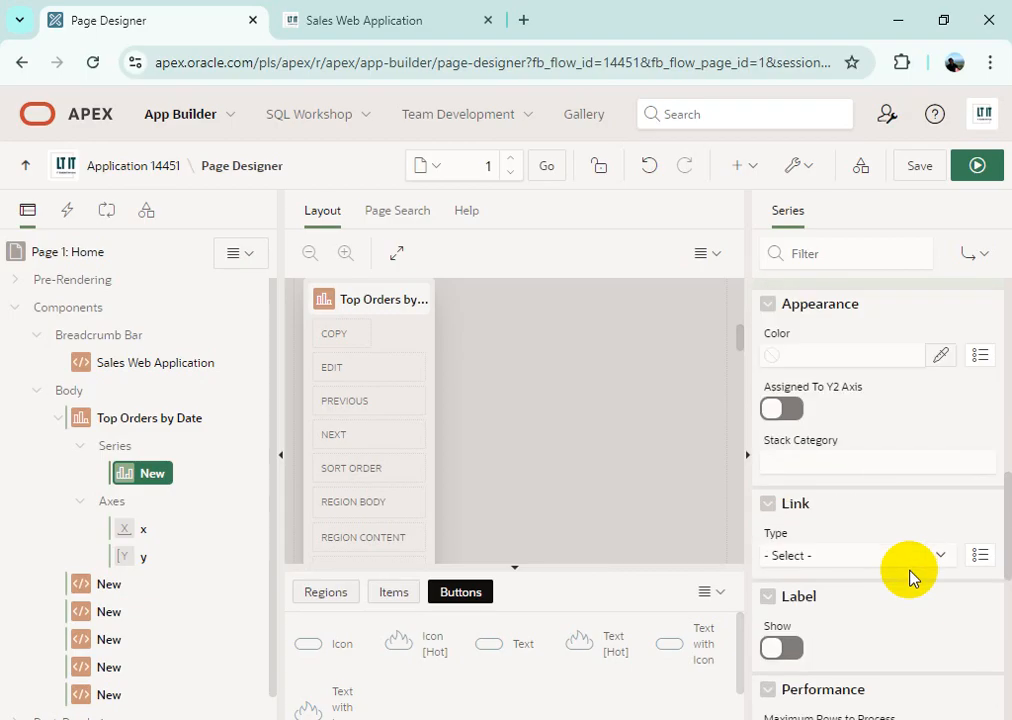
{"action": "scroll", "coordinate": [910, 578], "scroll_direction": "up", "scroll_amount": 2}
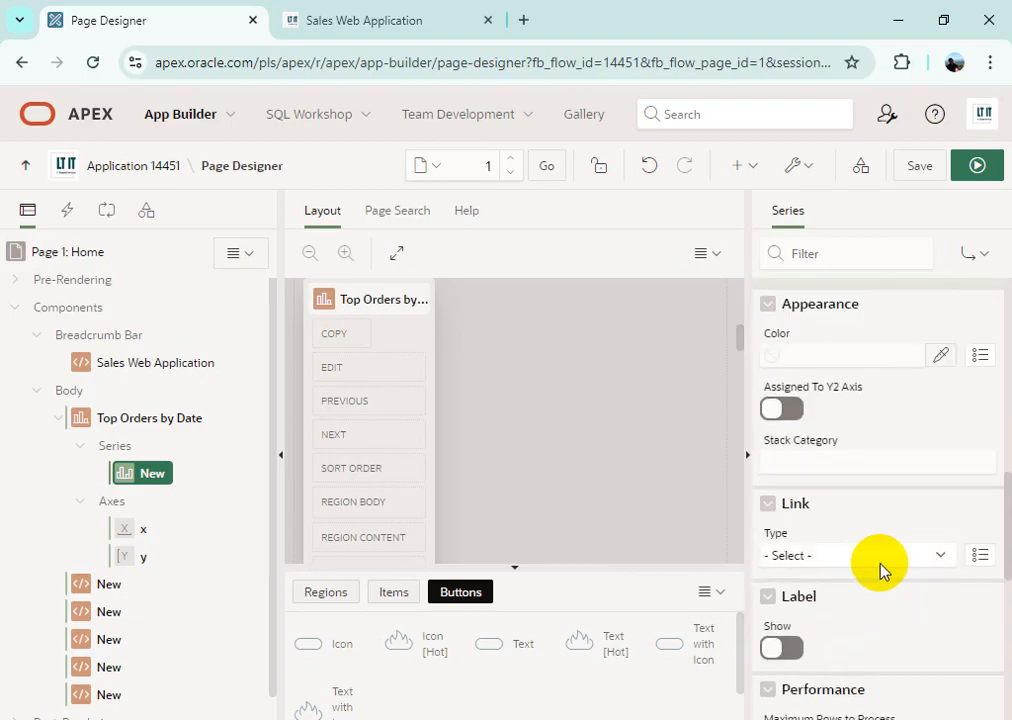
{"action": "left_click", "coordinate": [876, 558]}
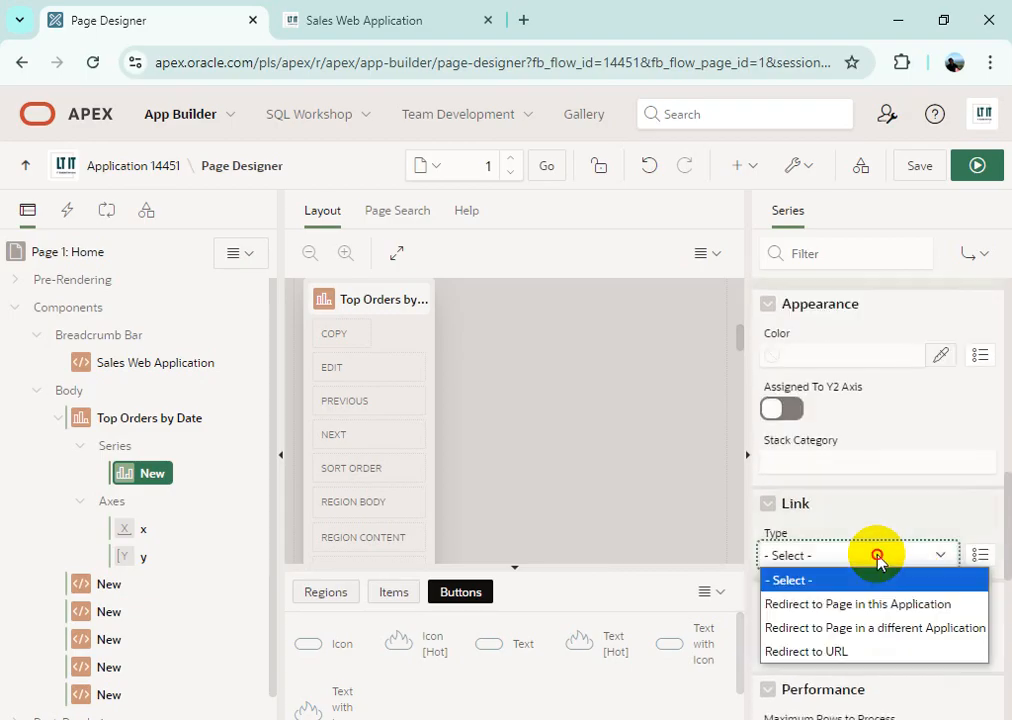
{"action": "left_click", "coordinate": [876, 606]}
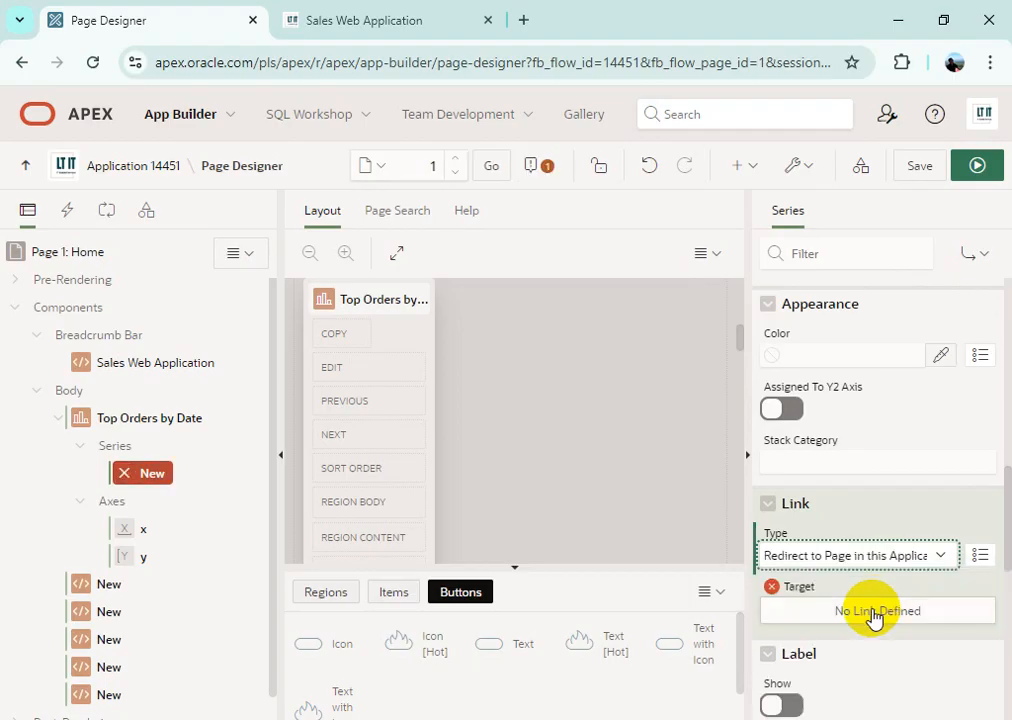
{"action": "left_click", "coordinate": [874, 612]}
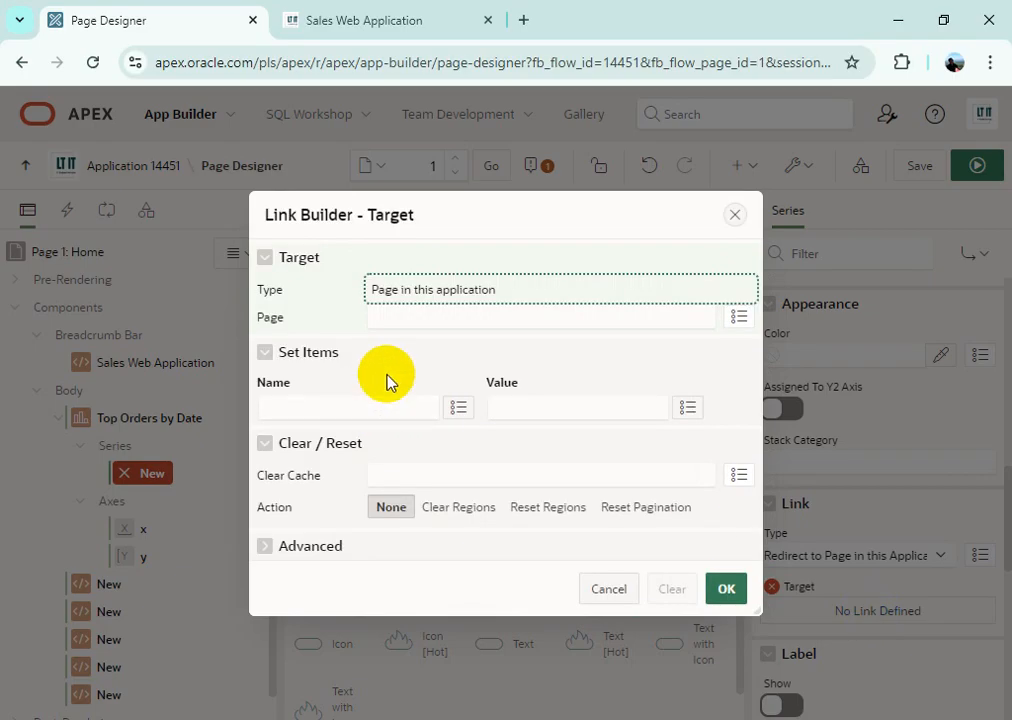
{"action": "left_click", "coordinate": [399, 316]}
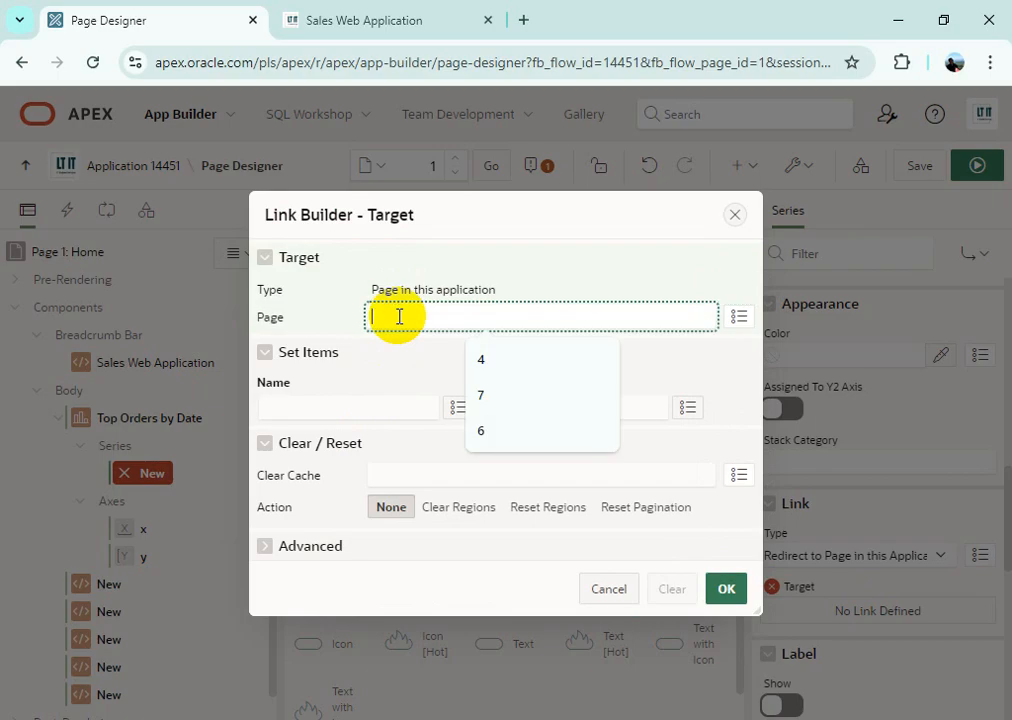
{"action": "type", "text": "4"}
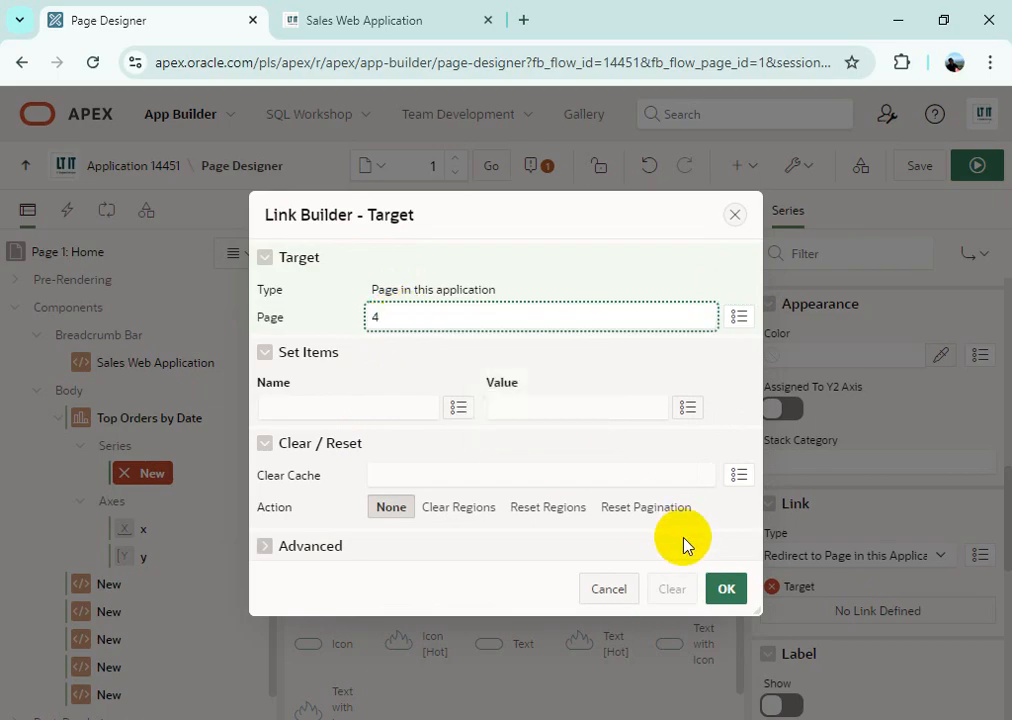
{"action": "left_click", "coordinate": [732, 594]}
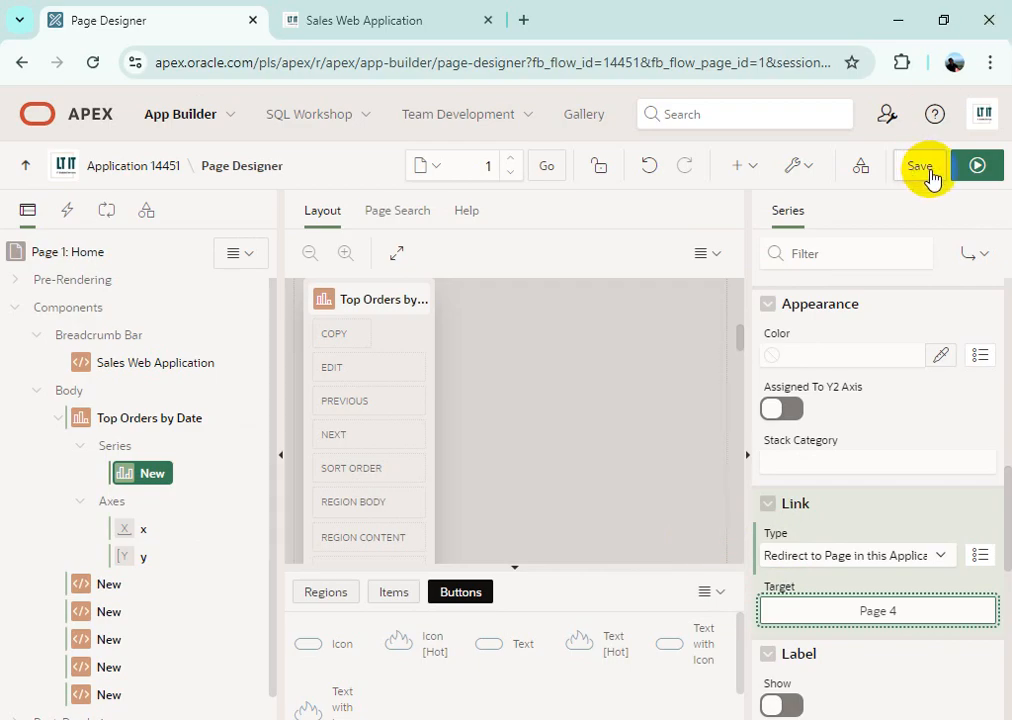
Save and run the Home page, and look through the bars of the Top Orders by Date chart
{"action": "left_click", "coordinate": [975, 168]}
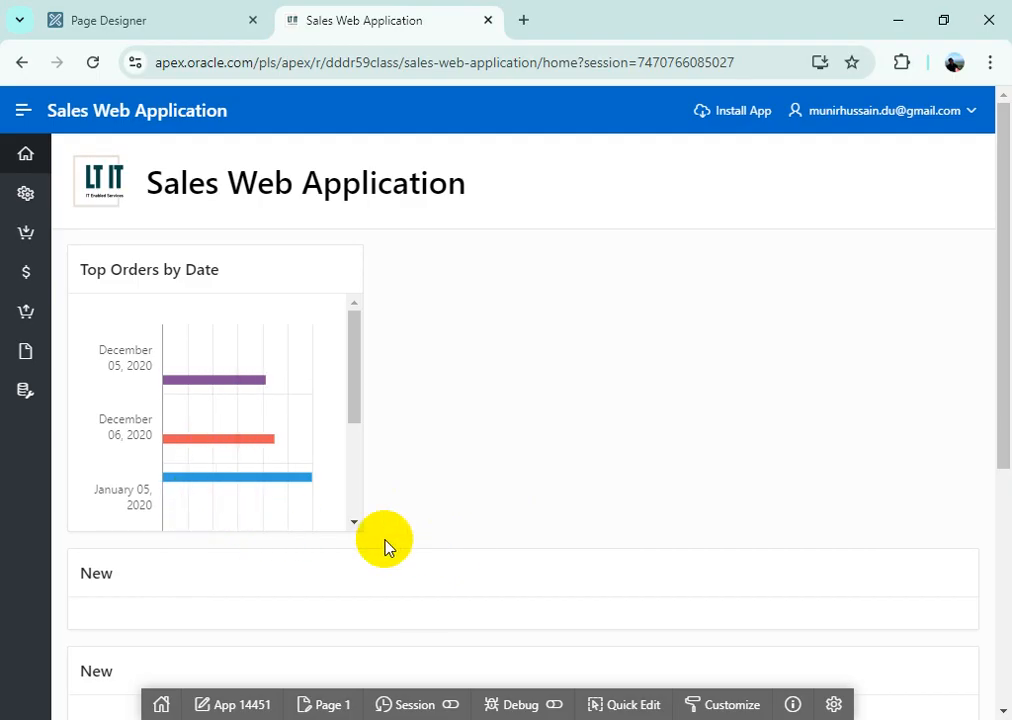
{"action": "left_click_drag", "start_coordinate": [357, 402], "coordinate": [350, 507]}
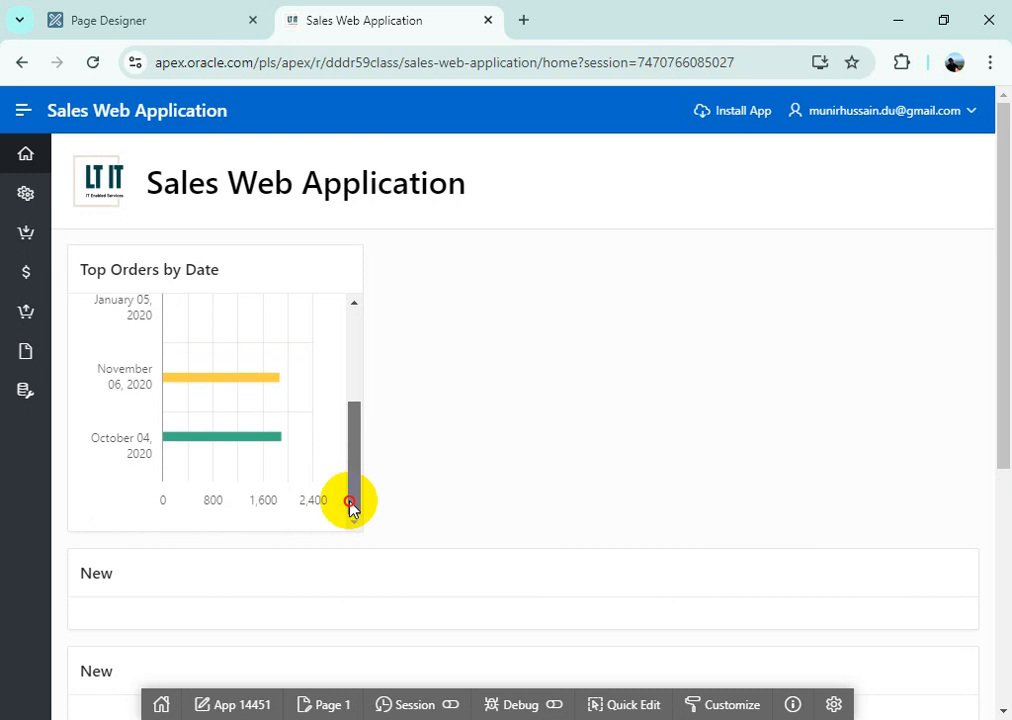
{"action": "left_click_drag", "start_coordinate": [350, 507], "coordinate": [339, 422]}
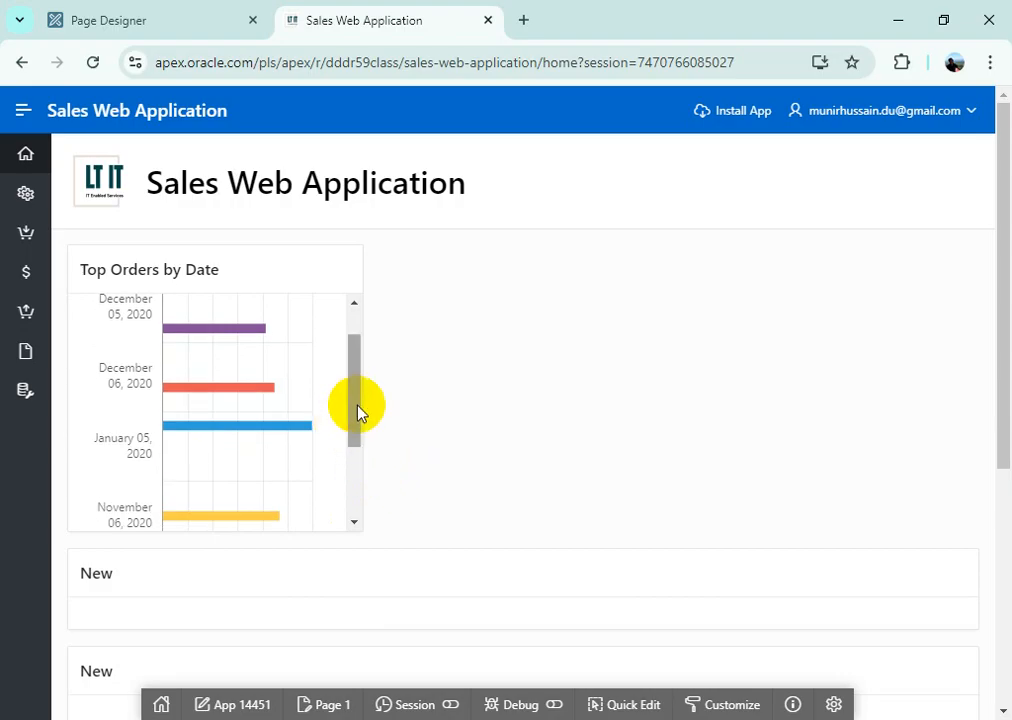
Return to Page Designer and set the Top Orders by Date region's body height to 320px in its template options
{"action": "left_click", "coordinate": [142, 14]}
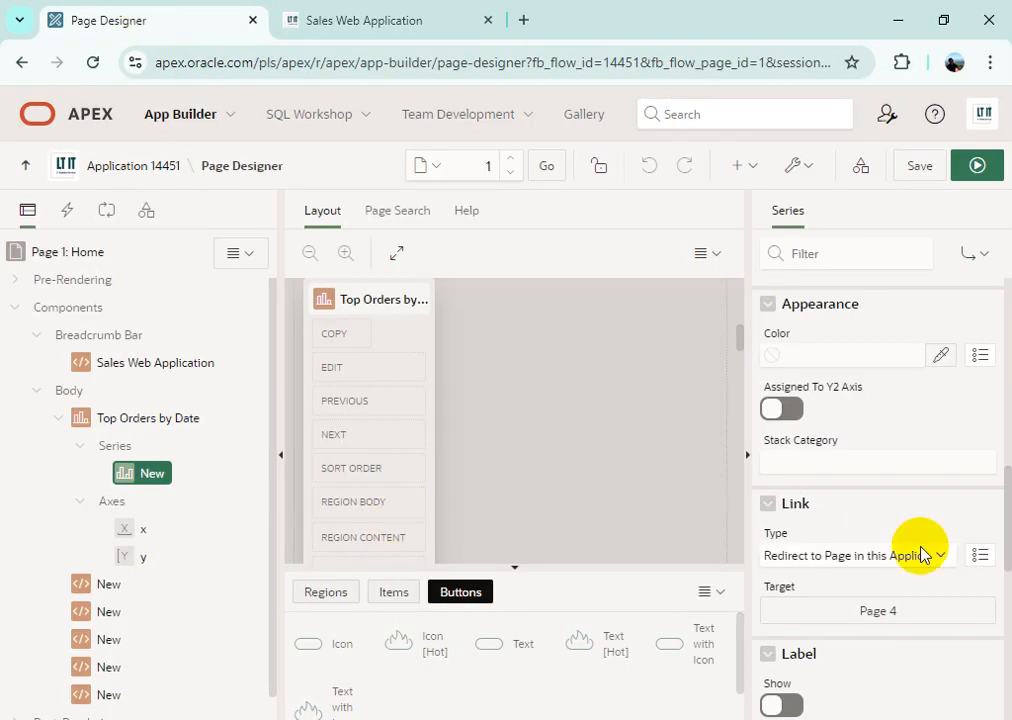
{"action": "left_click", "coordinate": [140, 424]}
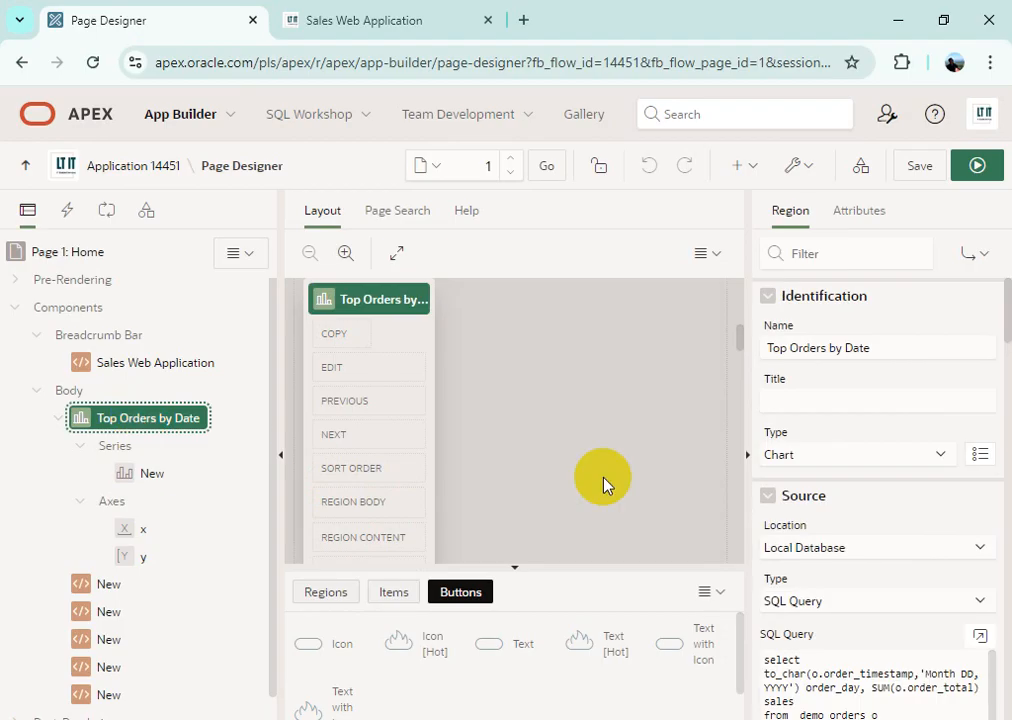
{"action": "scroll", "coordinate": [906, 580], "scroll_direction": "down", "scroll_amount": 6}
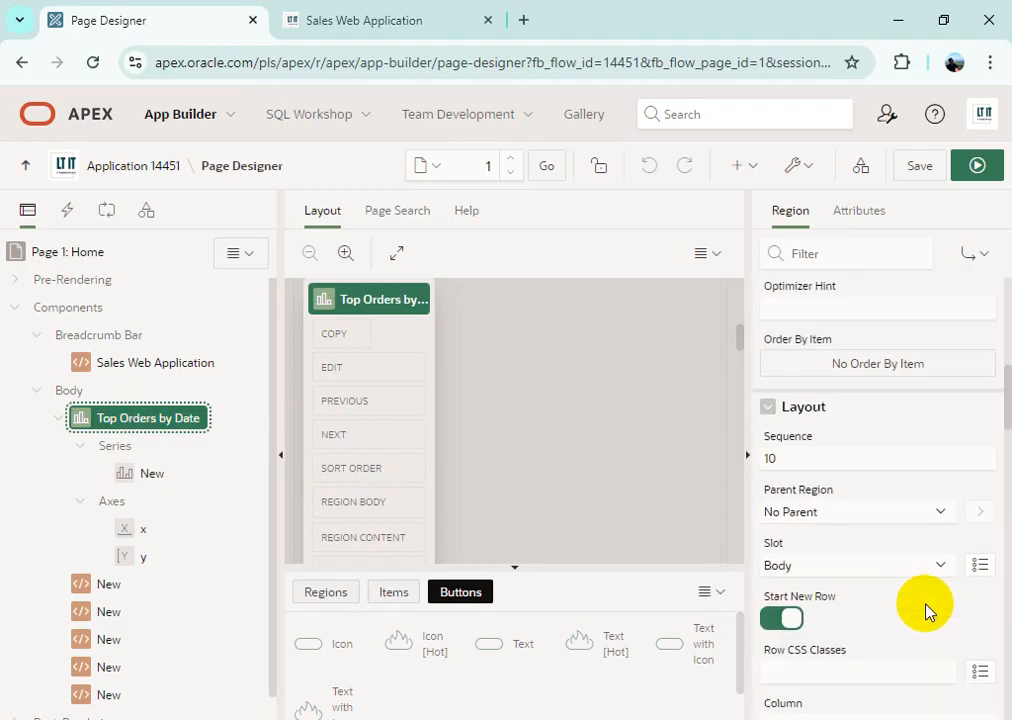
{"action": "scroll", "coordinate": [925, 610], "scroll_direction": "down", "scroll_amount": 5}
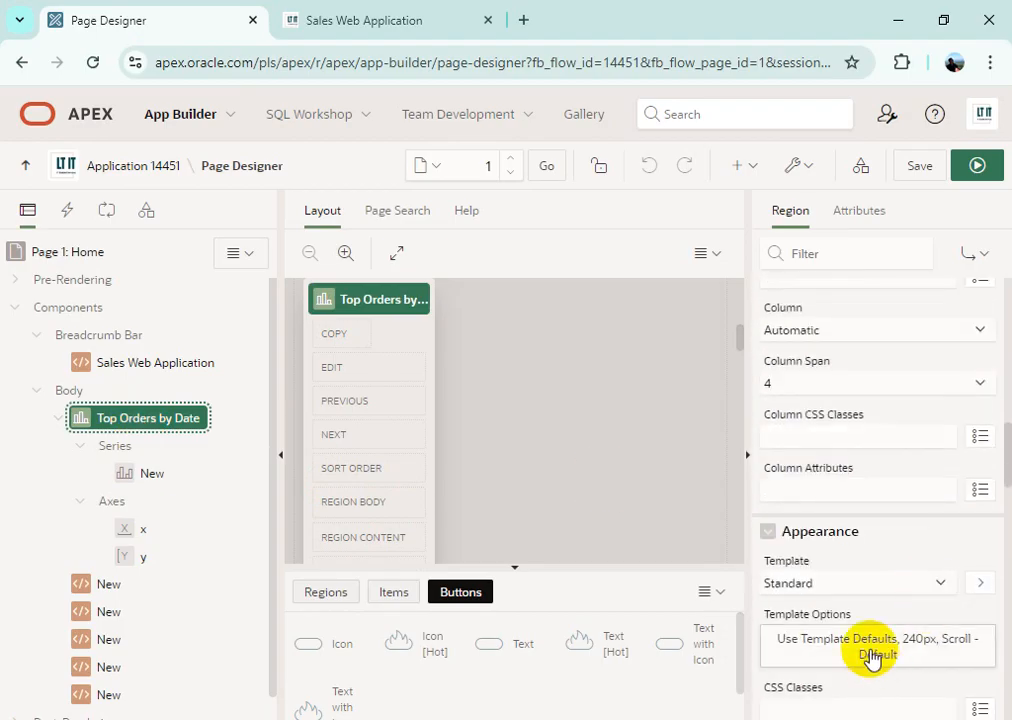
{"action": "left_click", "coordinate": [872, 650]}
{"action": "left_click", "coordinate": [453, 338]}
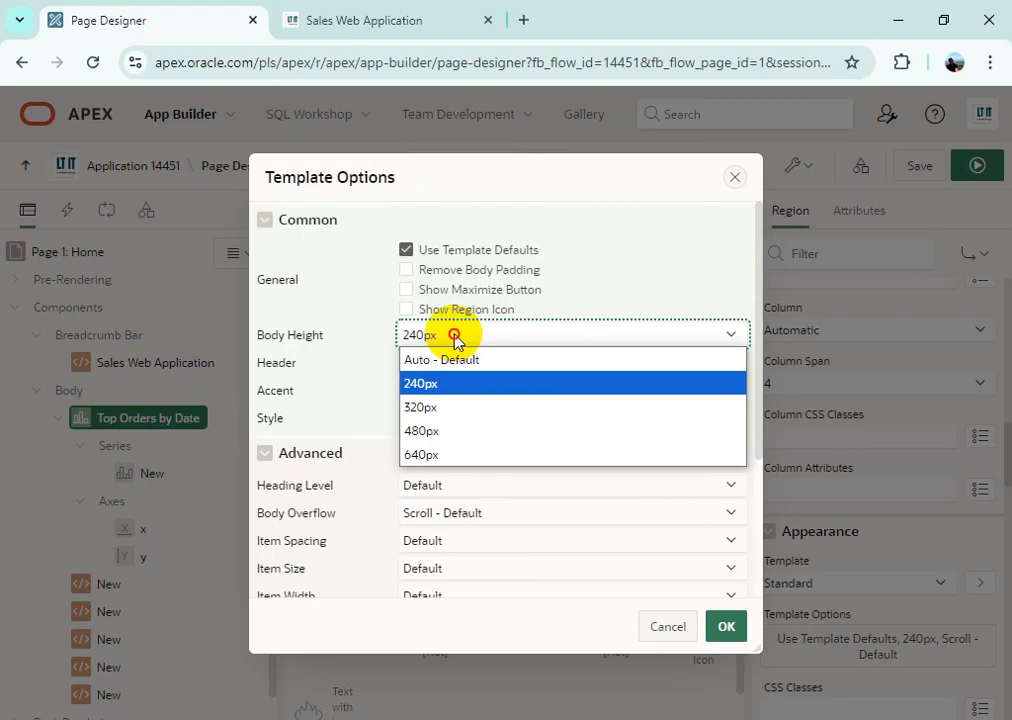
{"action": "left_click", "coordinate": [453, 336]}
{"action": "left_click", "coordinate": [452, 338]}
{"action": "left_click", "coordinate": [452, 407]}
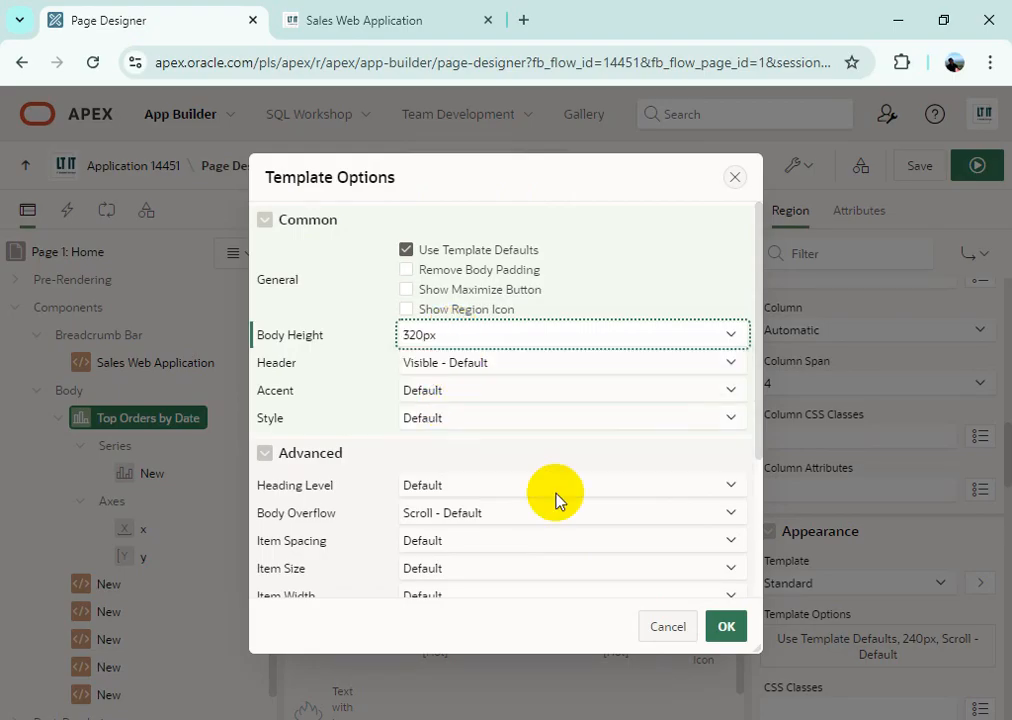
{"action": "left_click", "coordinate": [725, 626]}
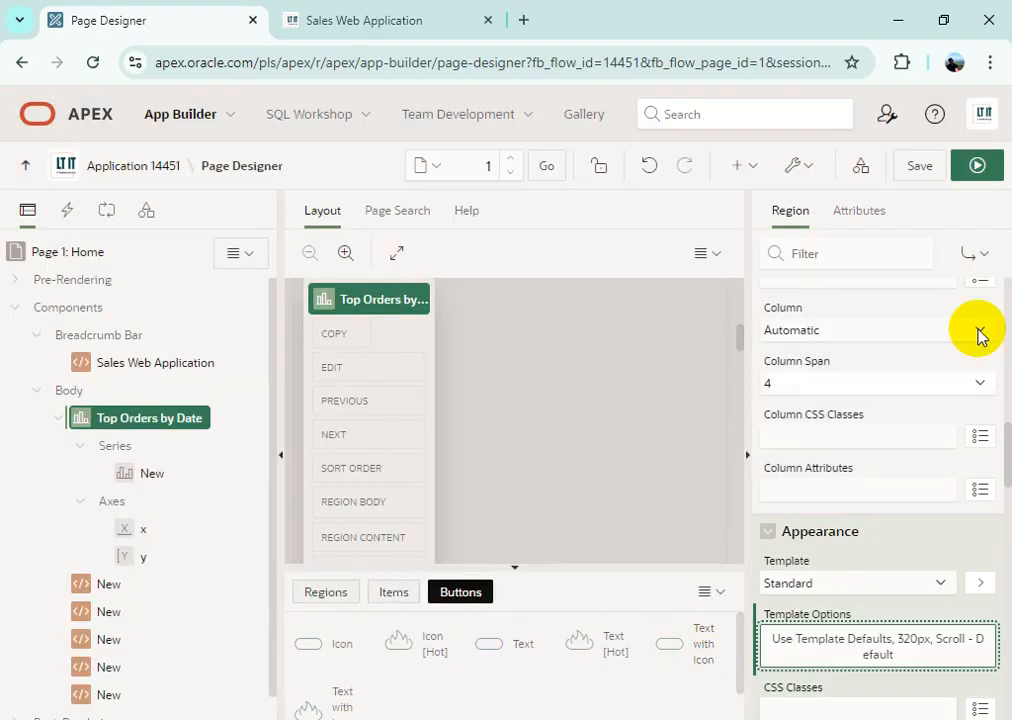
Run the Home page again and check how much of the Top Orders by Date chart fits in its region
{"action": "left_click", "coordinate": [970, 165]}
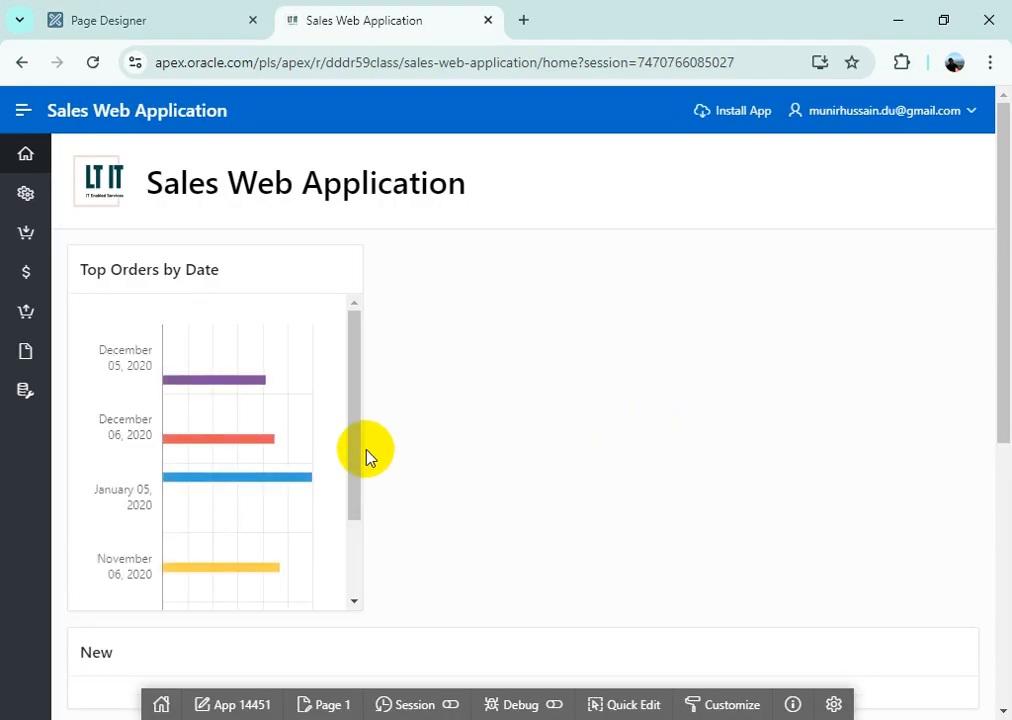
{"action": "left_click_drag", "start_coordinate": [355, 459], "coordinate": [360, 572]}
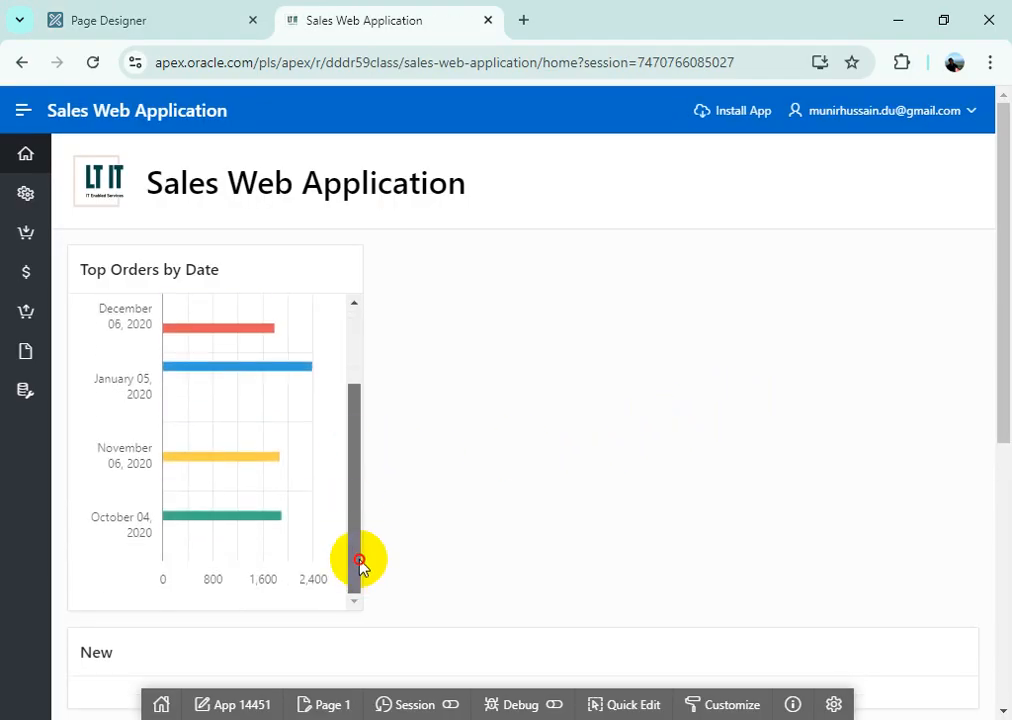
{"action": "mouse_move", "coordinate": [355, 519]}
{"action": "left_mouse_down"}
{"action": "mouse_move", "coordinate": [353, 458]}
{"action": "mouse_move", "coordinate": [344, 533]}
{"action": "left_mouse_up"}
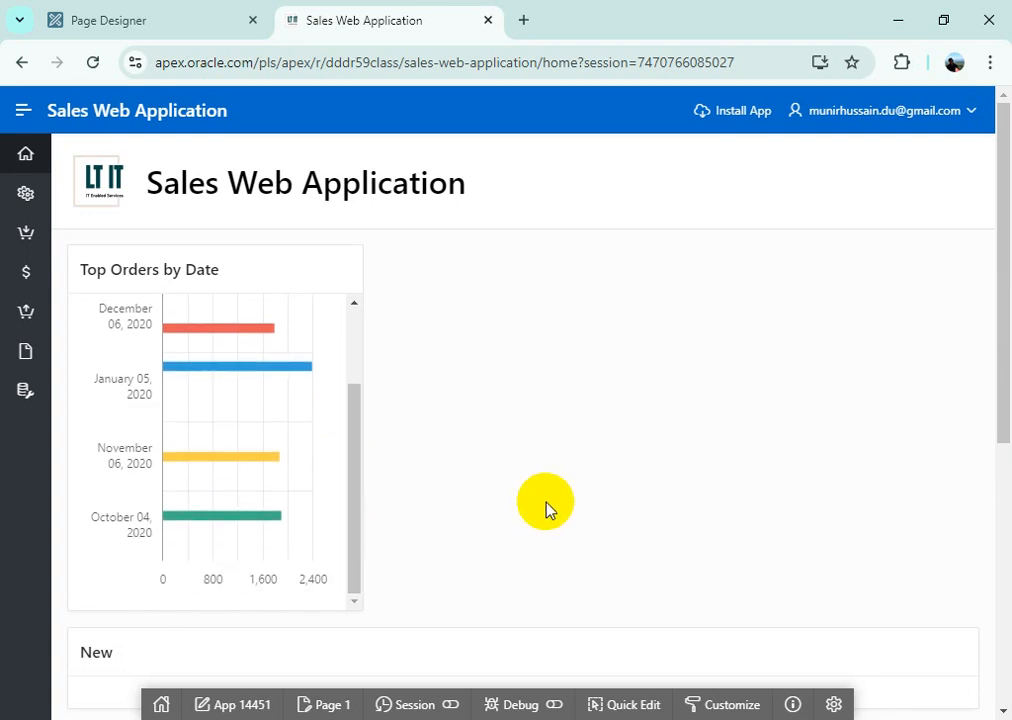
Switch to the Oracle APEX PDF guide and read on through the page grid layout to the Sales For This Month section
{"action": "left_click", "coordinate": [413, 706]}
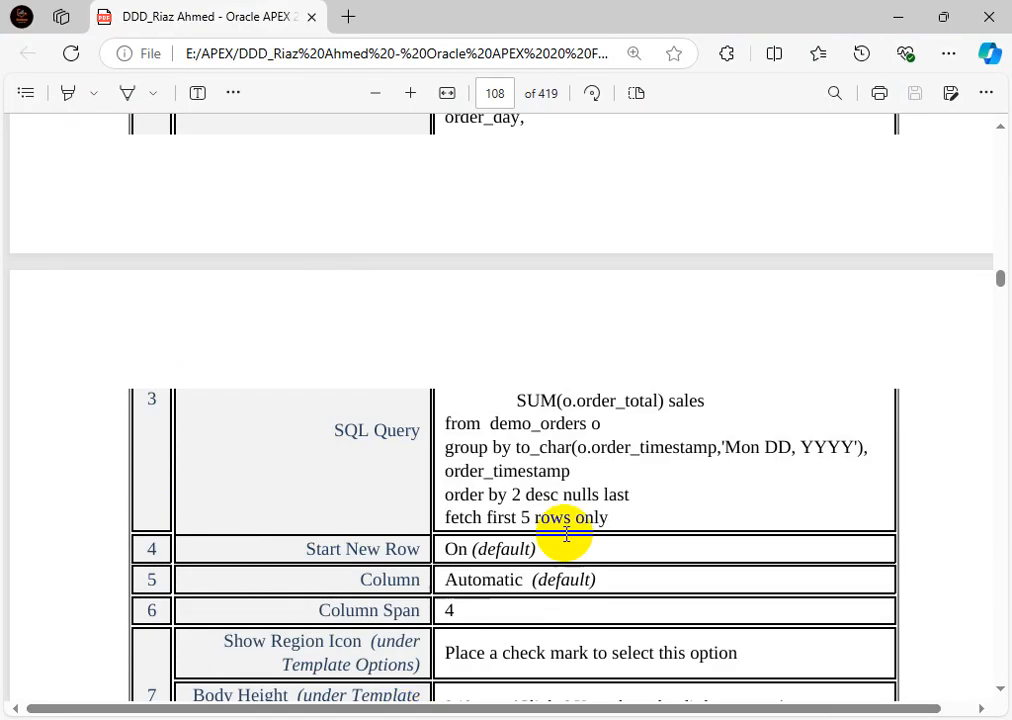
{"action": "scroll", "coordinate": [565, 535], "scroll_direction": "down", "scroll_amount": 10}
{"action": "scroll", "coordinate": [650, 497], "scroll_direction": "down", "scroll_amount": 20}
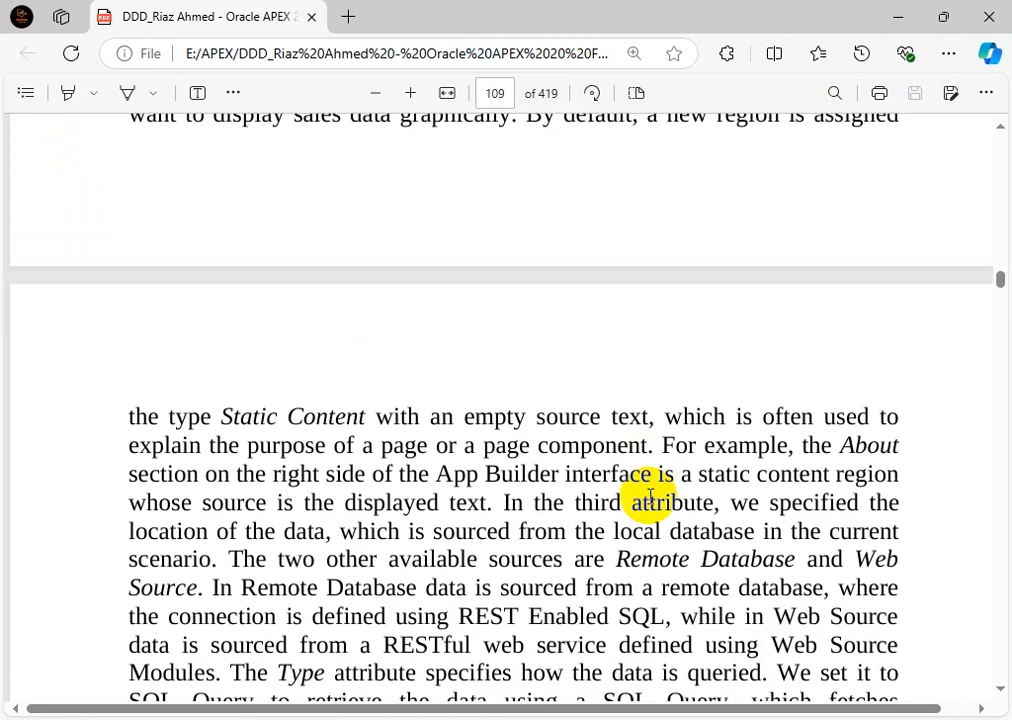
{"action": "scroll", "coordinate": [650, 497], "scroll_direction": "down", "scroll_amount": 4}
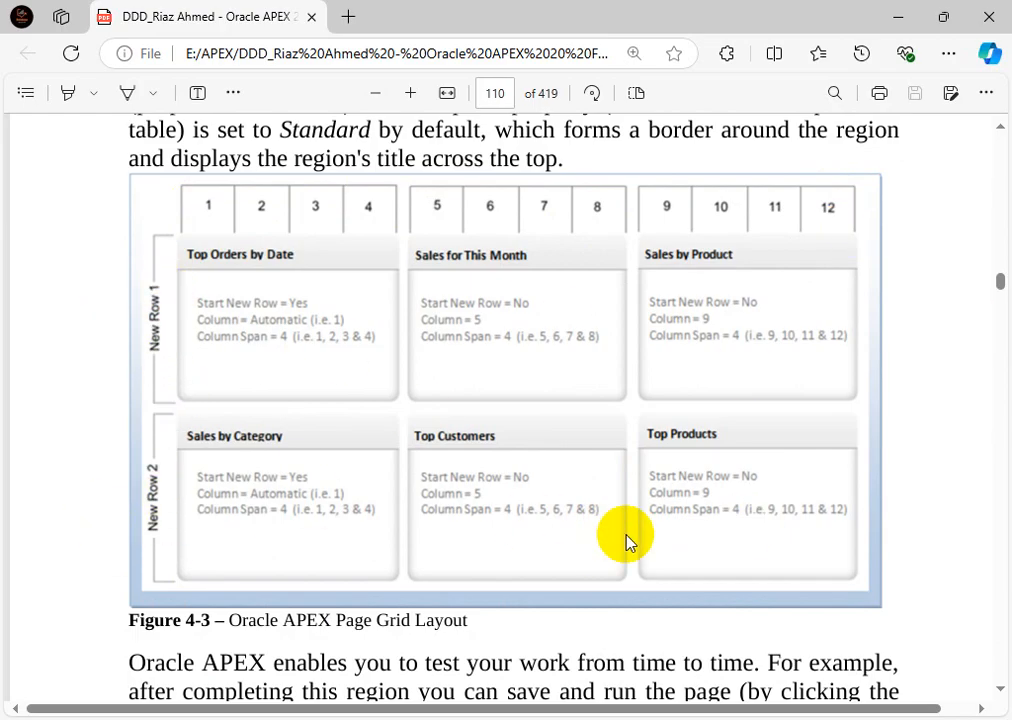
{"action": "scroll", "coordinate": [625, 540], "scroll_direction": "down", "scroll_amount": 10}
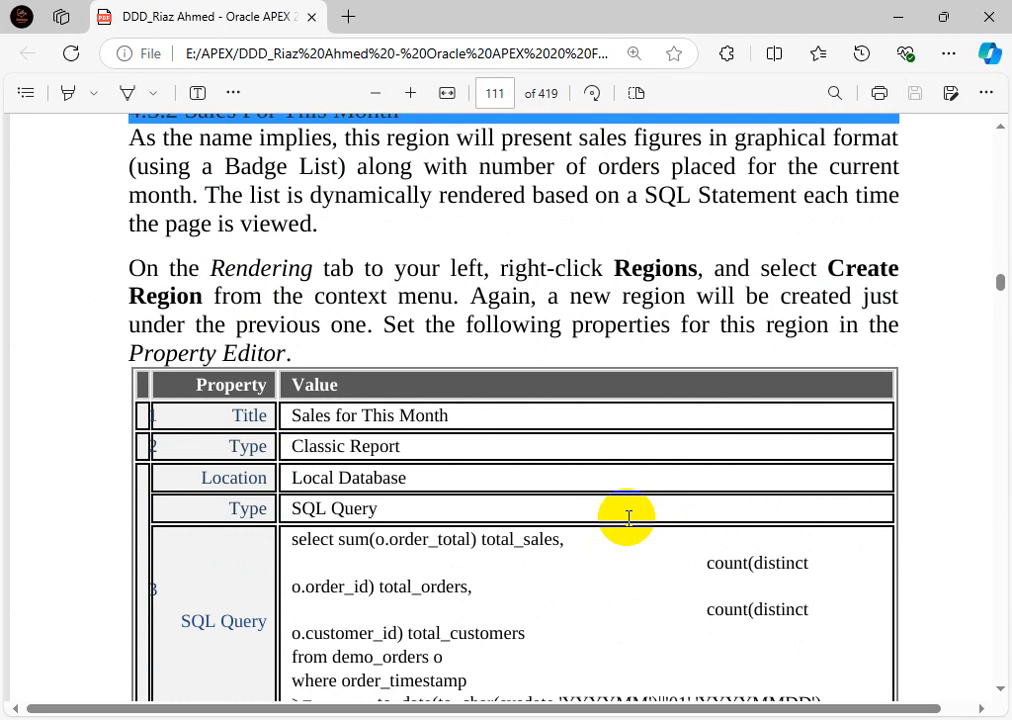
{"action": "scroll", "coordinate": [628, 517], "scroll_direction": "up", "scroll_amount": 2}
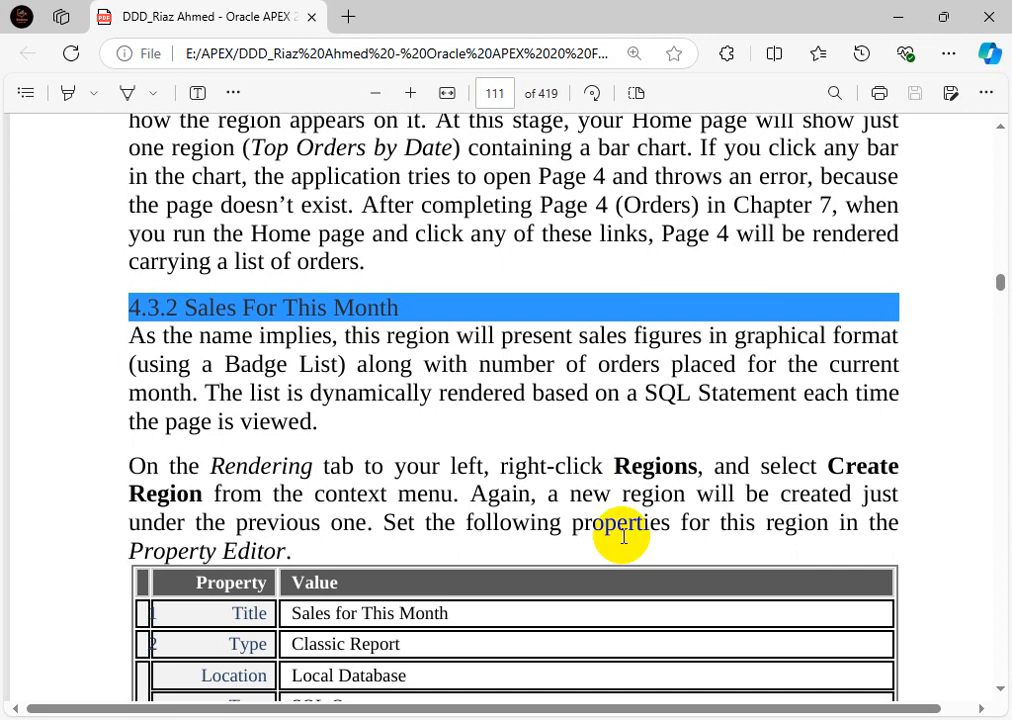
Return to Page Designer, apply the Top Orders by Date template options with Show Region Icon checked, and run the page
{"action": "key", "text": "alt+Tab"}
{"action": "left_click", "coordinate": [102, 23]}
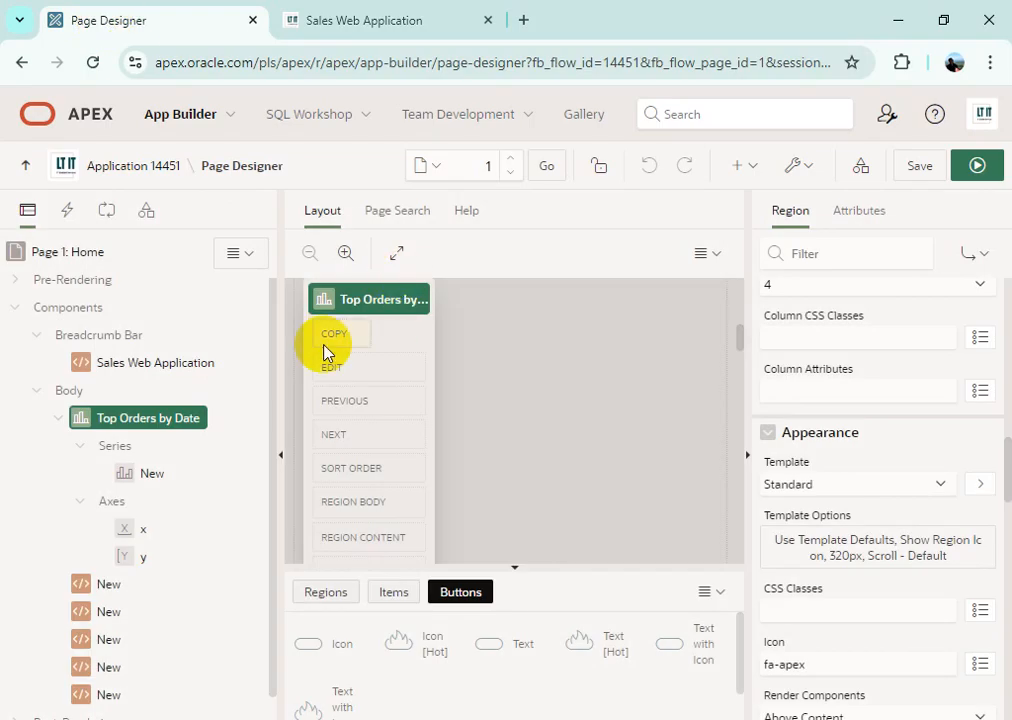
{"action": "left_click", "coordinate": [879, 550]}
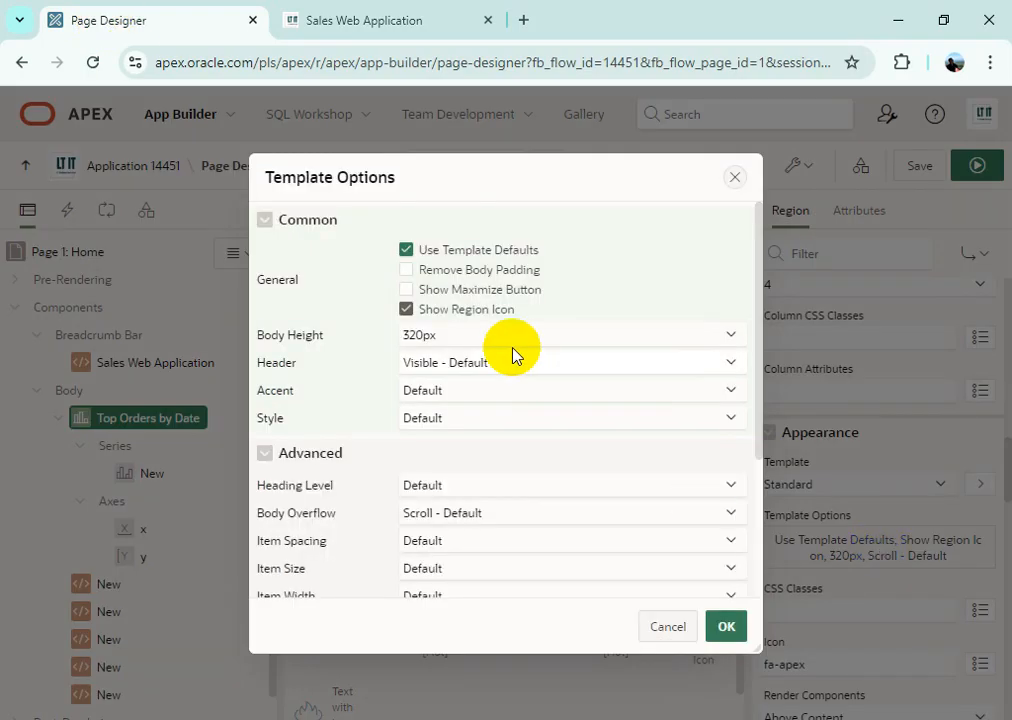
{"action": "left_click", "coordinate": [407, 312]}
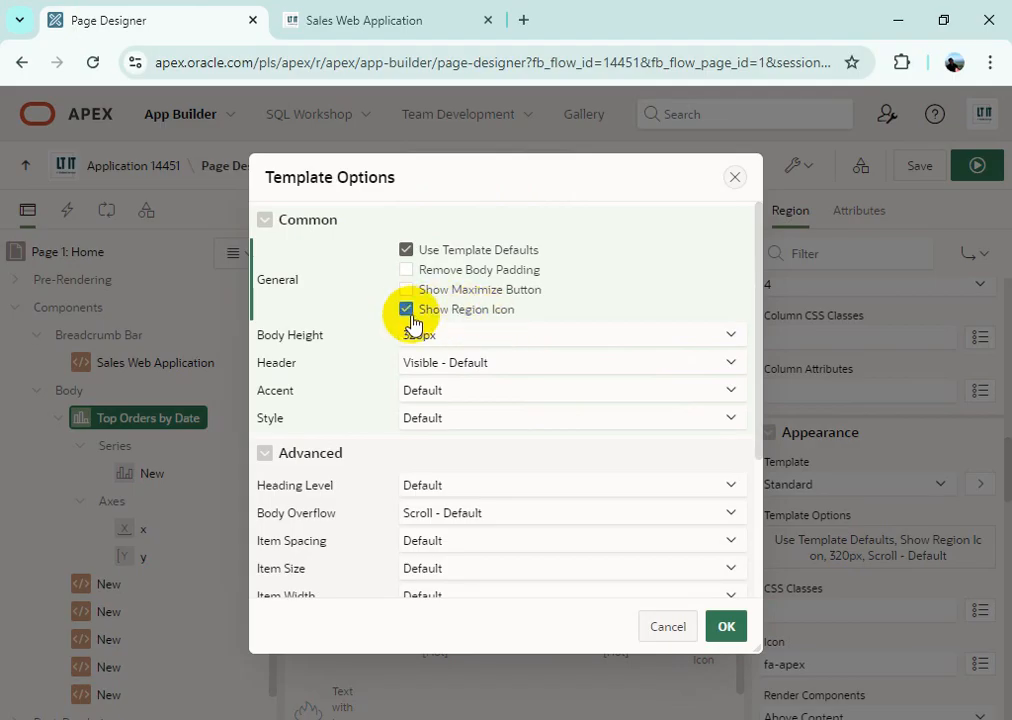
{"action": "left_click", "coordinate": [726, 626]}
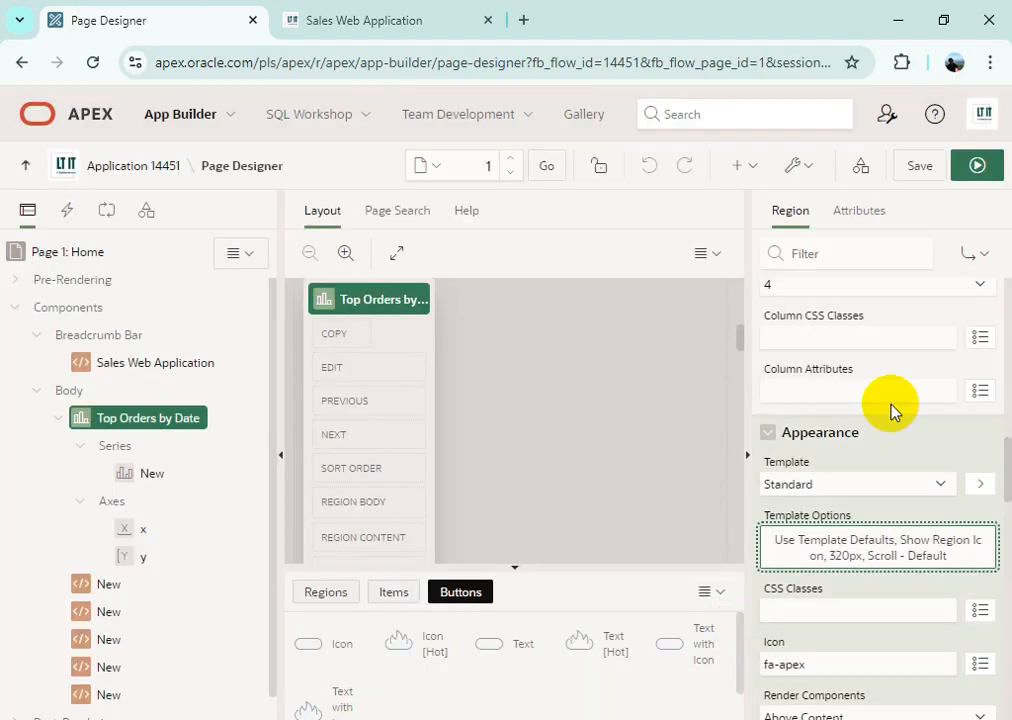
{"action": "left_click", "coordinate": [979, 170]}
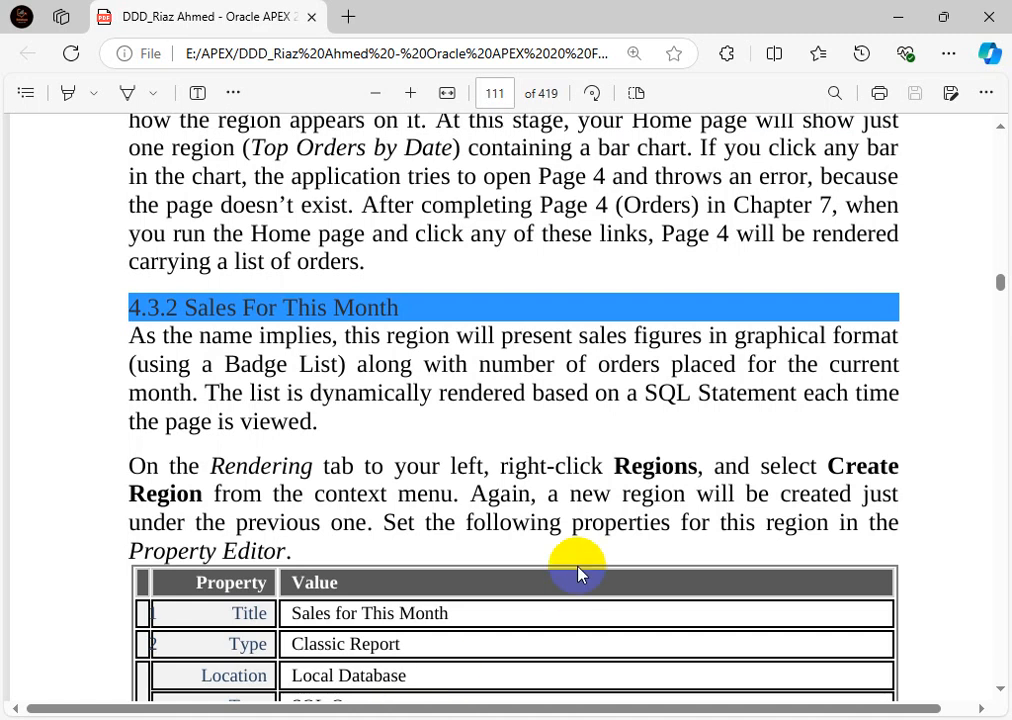
Examine the property table for the Sales for This Month region in the PDF guide
{"action": "scroll", "coordinate": [585, 540], "scroll_direction": "down", "scroll_amount": 1}
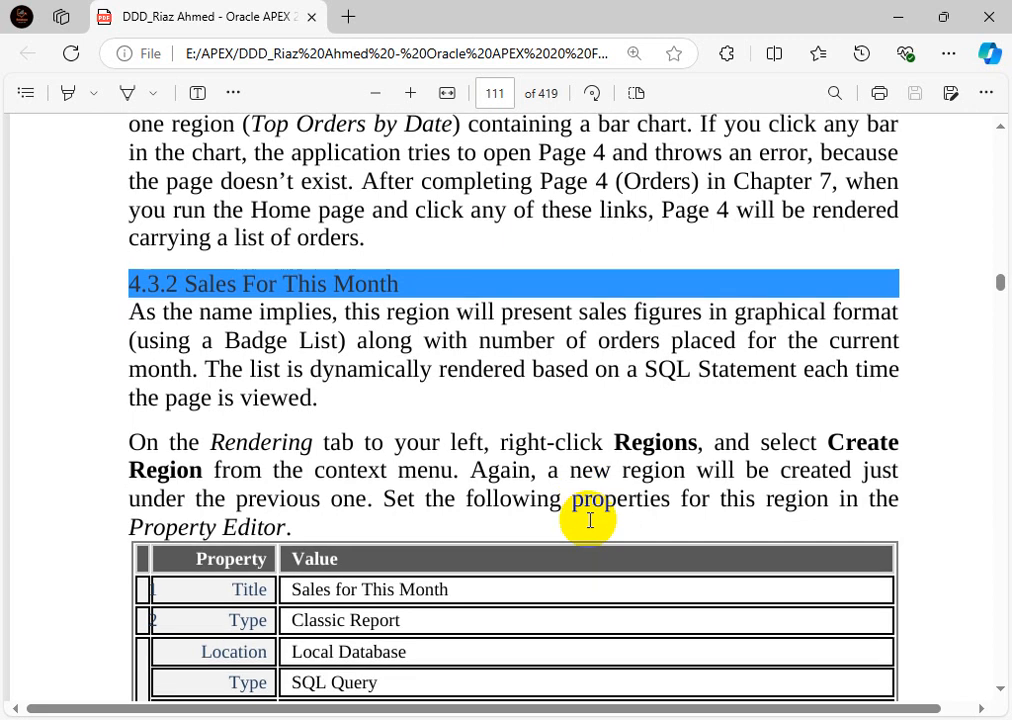
{"action": "scroll", "coordinate": [588, 520], "scroll_direction": "down", "scroll_amount": 3}
{"action": "scroll", "coordinate": [565, 500], "scroll_direction": "up", "scroll_amount": 1}
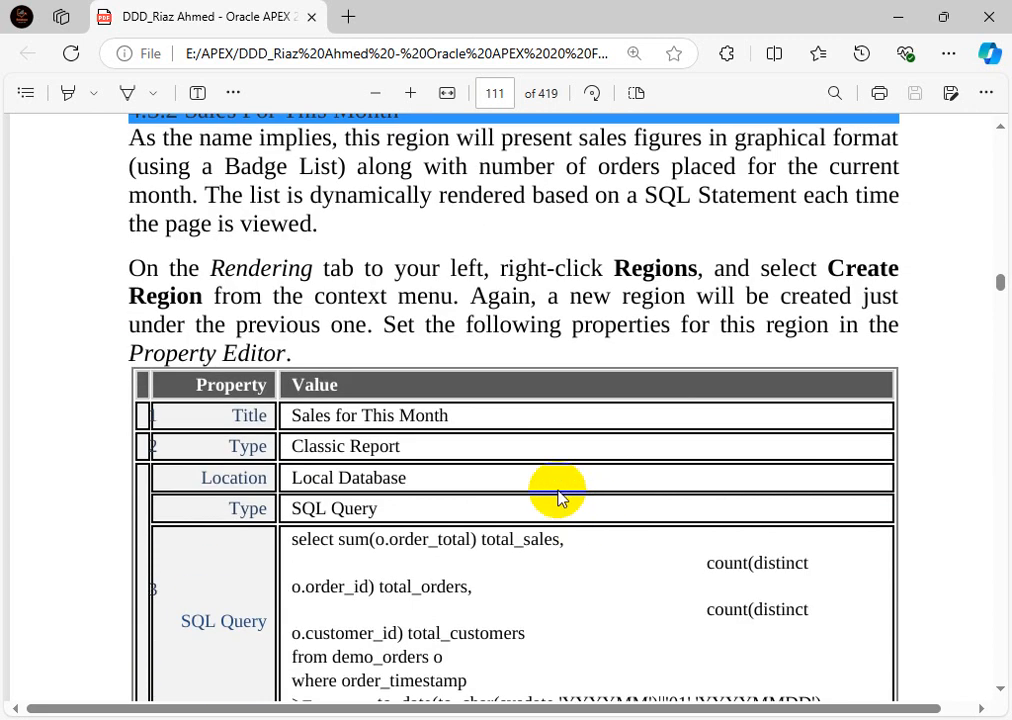
{"action": "scroll", "coordinate": [560, 497], "scroll_direction": "up", "scroll_amount": 2}
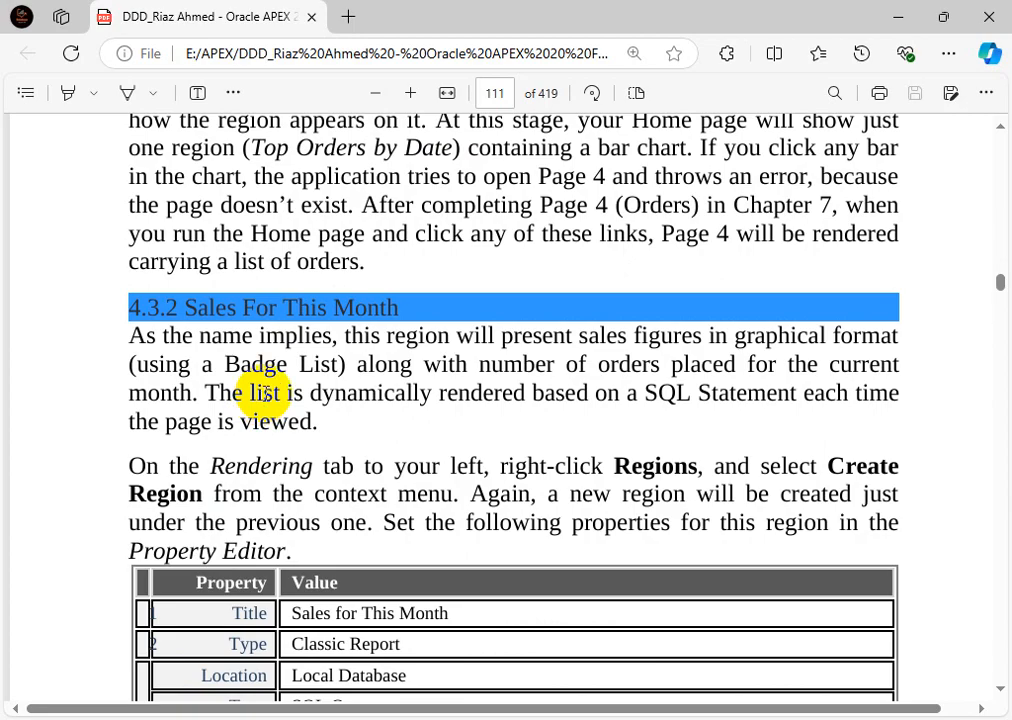
{"action": "scroll", "coordinate": [670, 520], "scroll_direction": "down", "scroll_amount": 4}
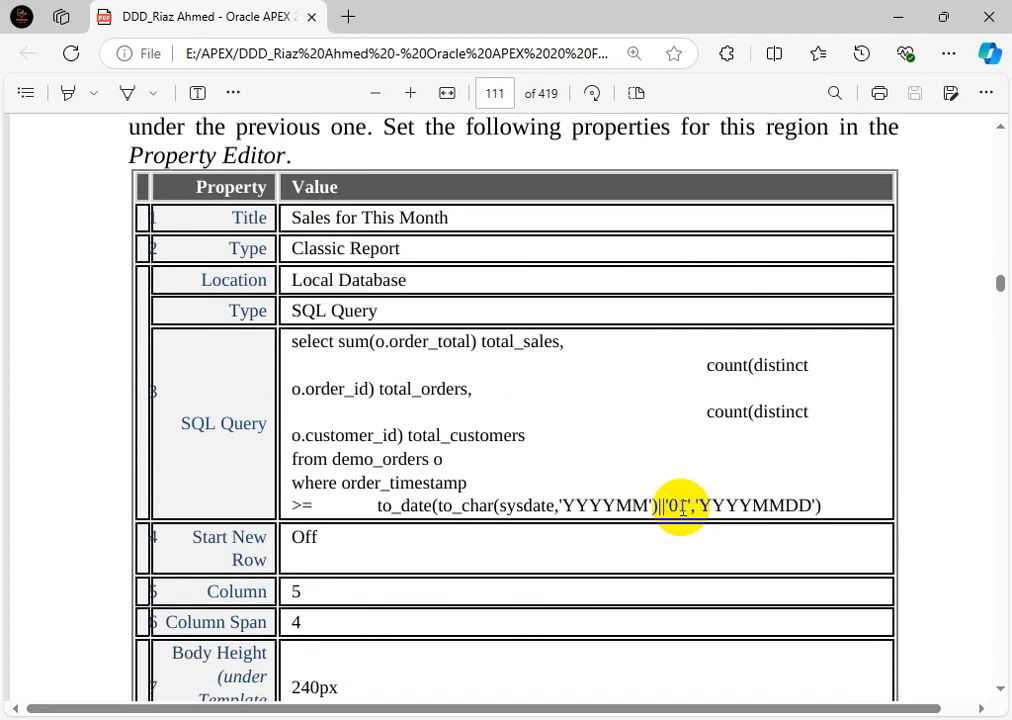
Read the PDF guide's instructions for the P1_THIS_MONTH hidden item and TOTAL_SALES link, and review the Sales for This Month property table
{"action": "scroll", "coordinate": [680, 510], "scroll_direction": "down", "scroll_amount": 2}
{"action": "scroll", "coordinate": [683, 509], "scroll_direction": "down", "scroll_amount": 5}
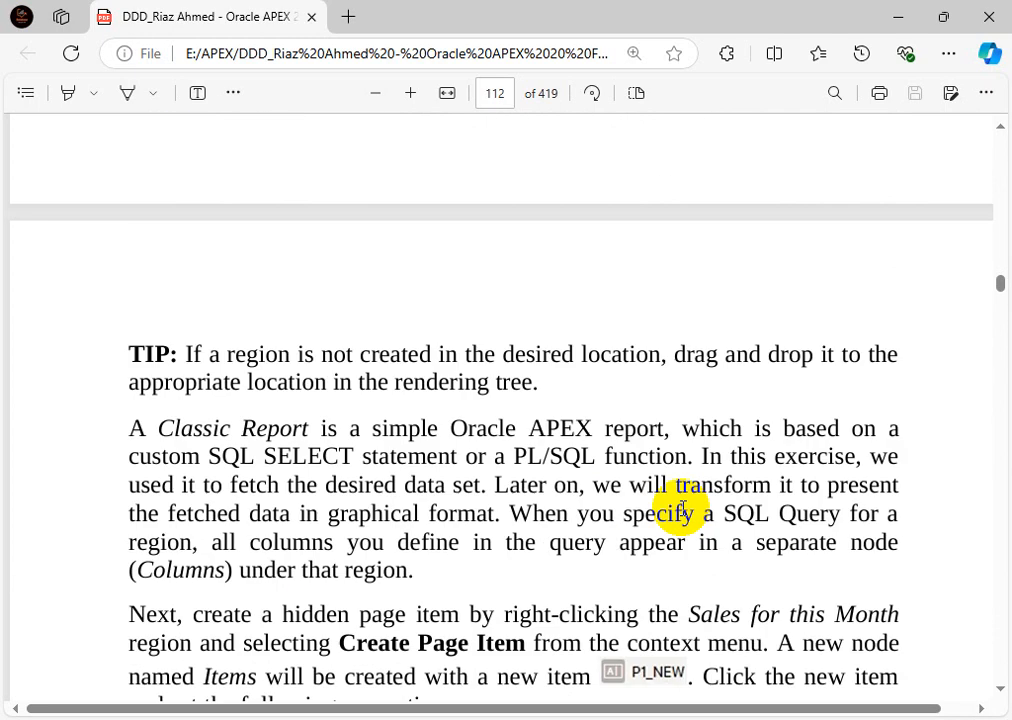
{"action": "scroll", "coordinate": [683, 509], "scroll_direction": "down", "scroll_amount": 4}
{"action": "scroll", "coordinate": [683, 509], "scroll_direction": "down", "scroll_amount": 14}
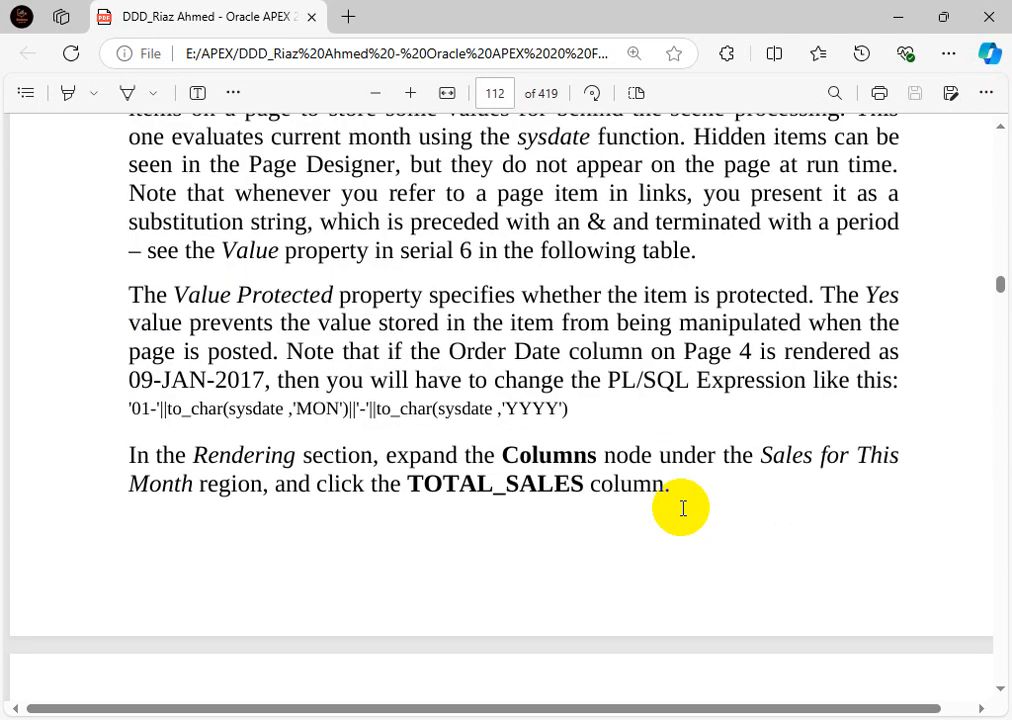
{"action": "scroll", "coordinate": [683, 509], "scroll_direction": "down", "scroll_amount": 18}
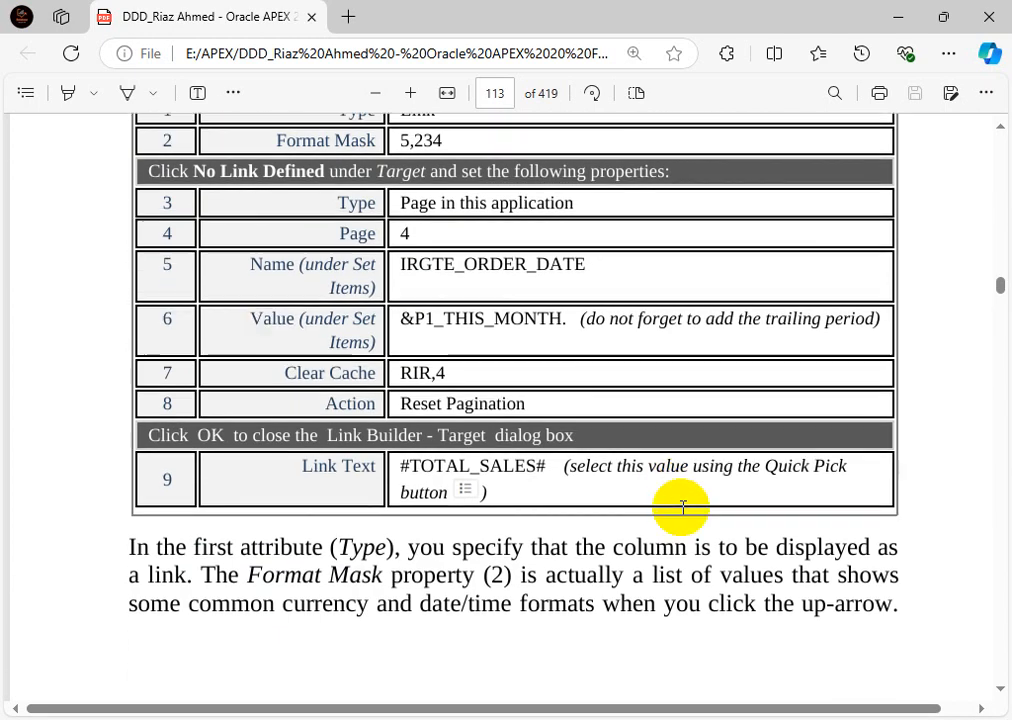
{"action": "scroll", "coordinate": [683, 509], "scroll_direction": "down", "scroll_amount": 10}
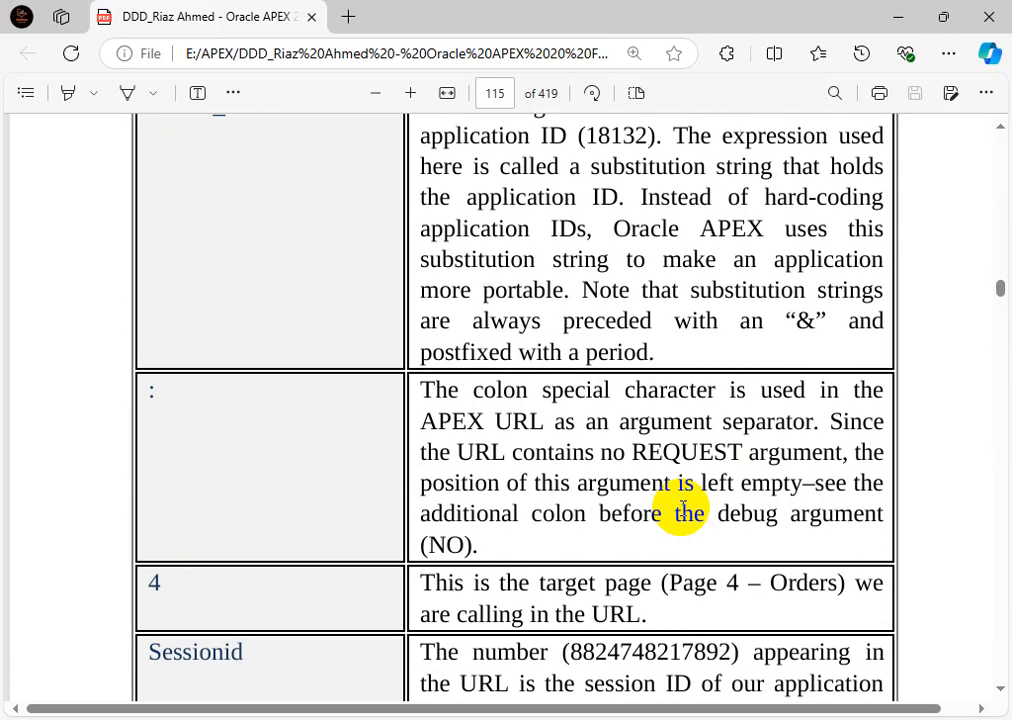
{"action": "scroll", "coordinate": [683, 509], "scroll_direction": "up", "scroll_amount": 20}
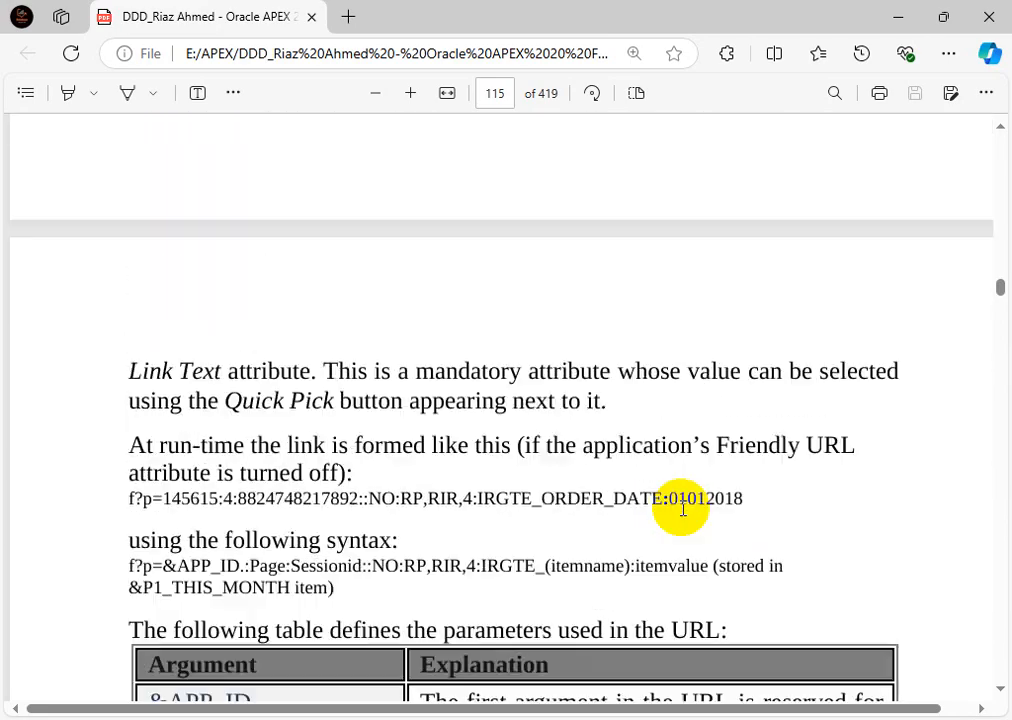
{"action": "scroll", "coordinate": [683, 509], "scroll_direction": "up", "scroll_amount": 14}
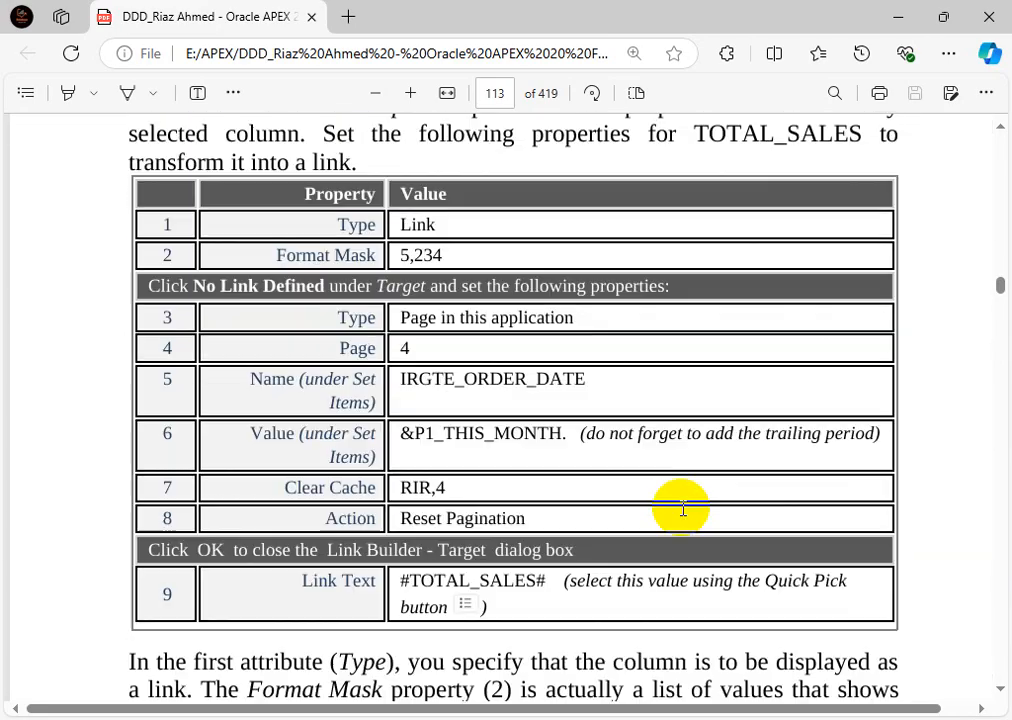
{"action": "scroll", "coordinate": [683, 509], "scroll_direction": "up", "scroll_amount": 15}
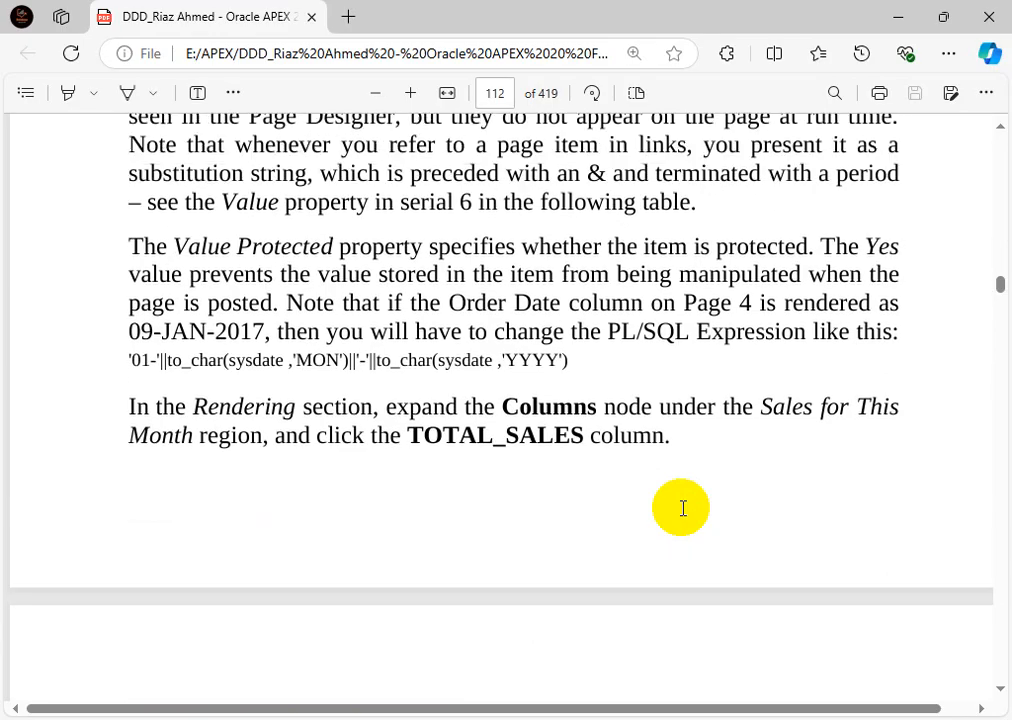
{"action": "scroll", "coordinate": [683, 509], "scroll_direction": "up", "scroll_amount": 2}
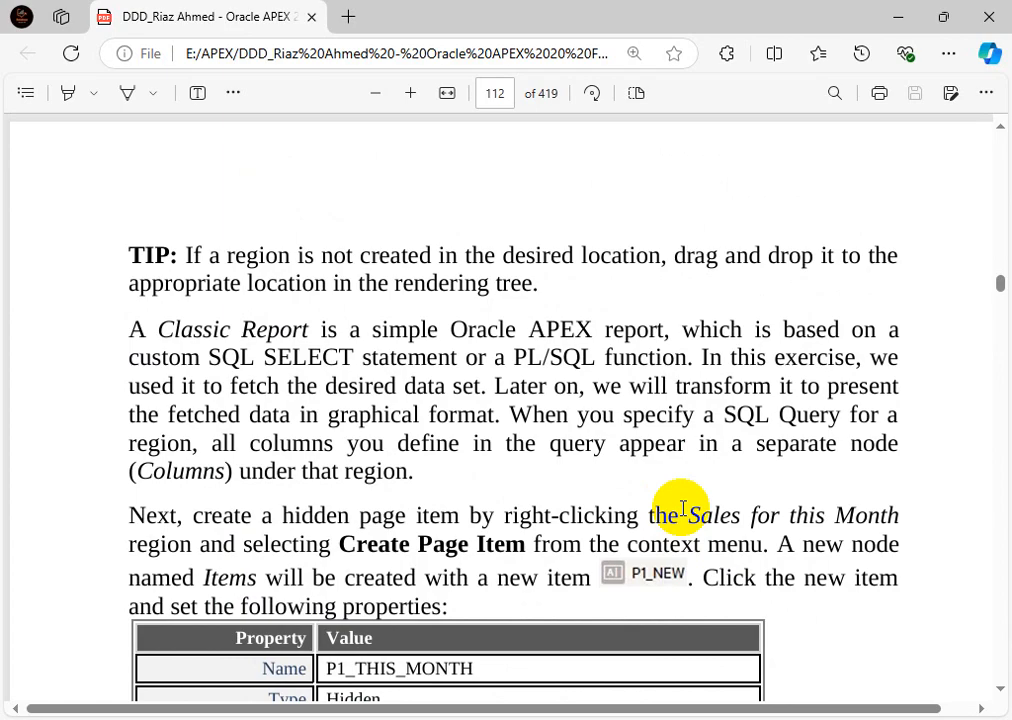
{"action": "scroll", "coordinate": [683, 505], "scroll_direction": "up", "scroll_amount": 9}
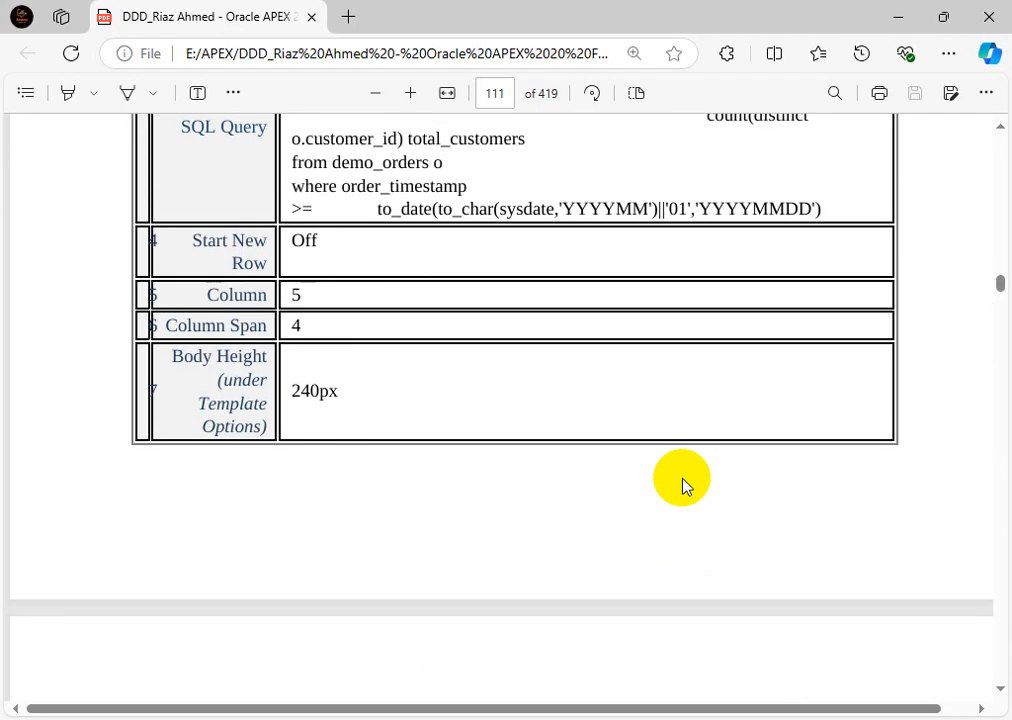
{"action": "scroll", "coordinate": [683, 485], "scroll_direction": "up", "scroll_amount": 4}
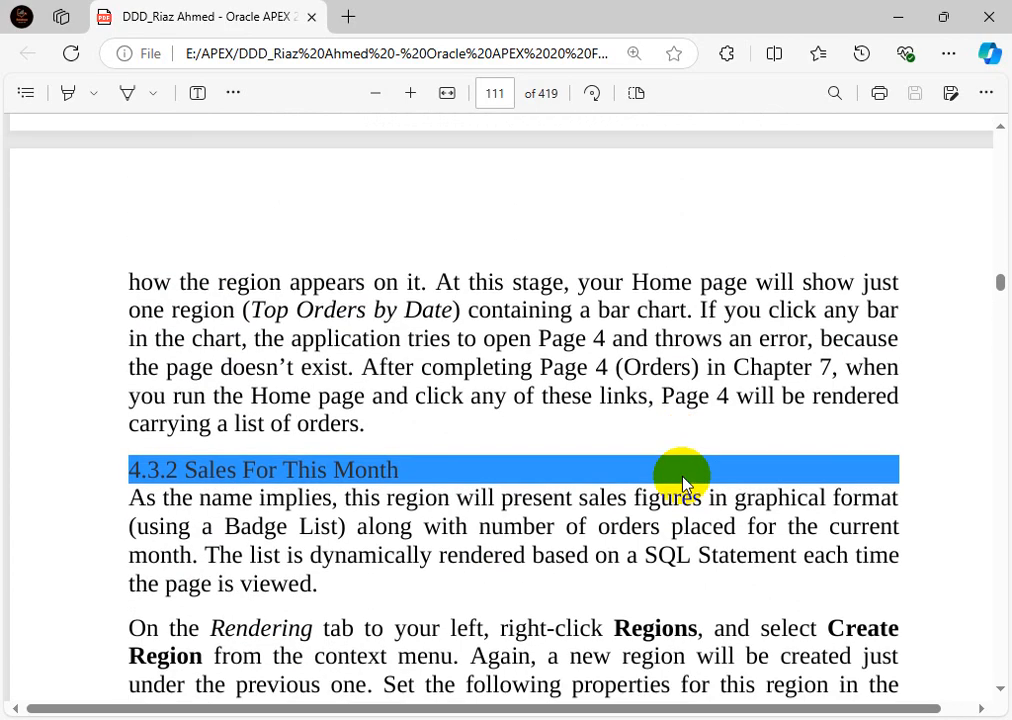
{"action": "scroll", "coordinate": [683, 485], "scroll_direction": "down", "scroll_amount": 2}
{"action": "scroll", "coordinate": [655, 495], "scroll_direction": "up", "scroll_amount": 1}
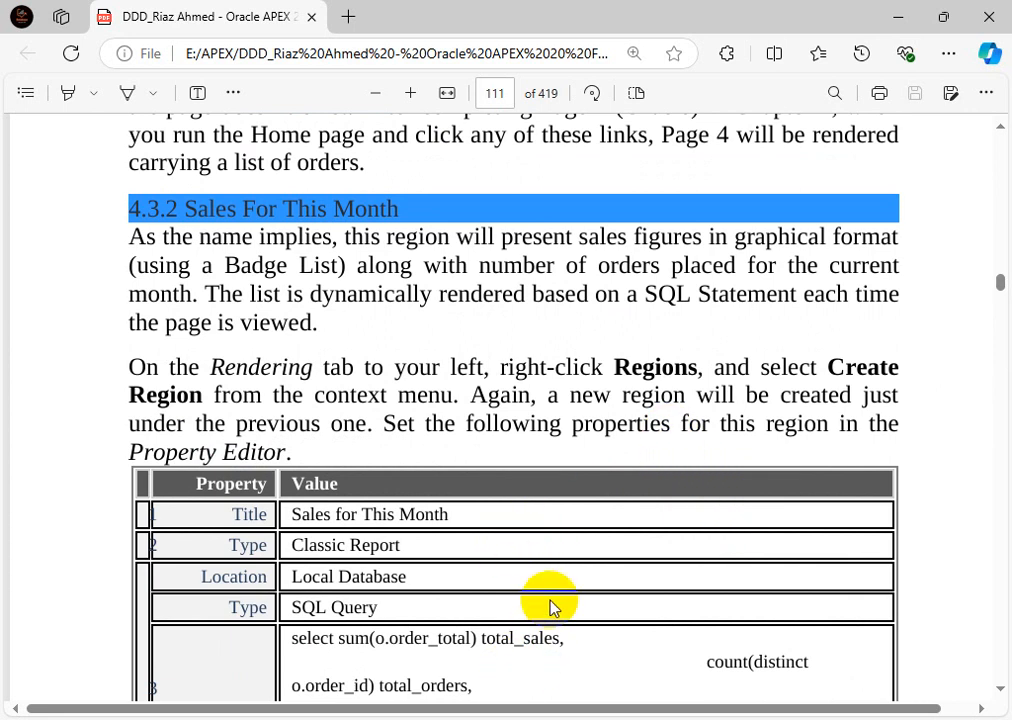
{"action": "scroll", "coordinate": [548, 608], "scroll_direction": "down", "scroll_amount": 1}
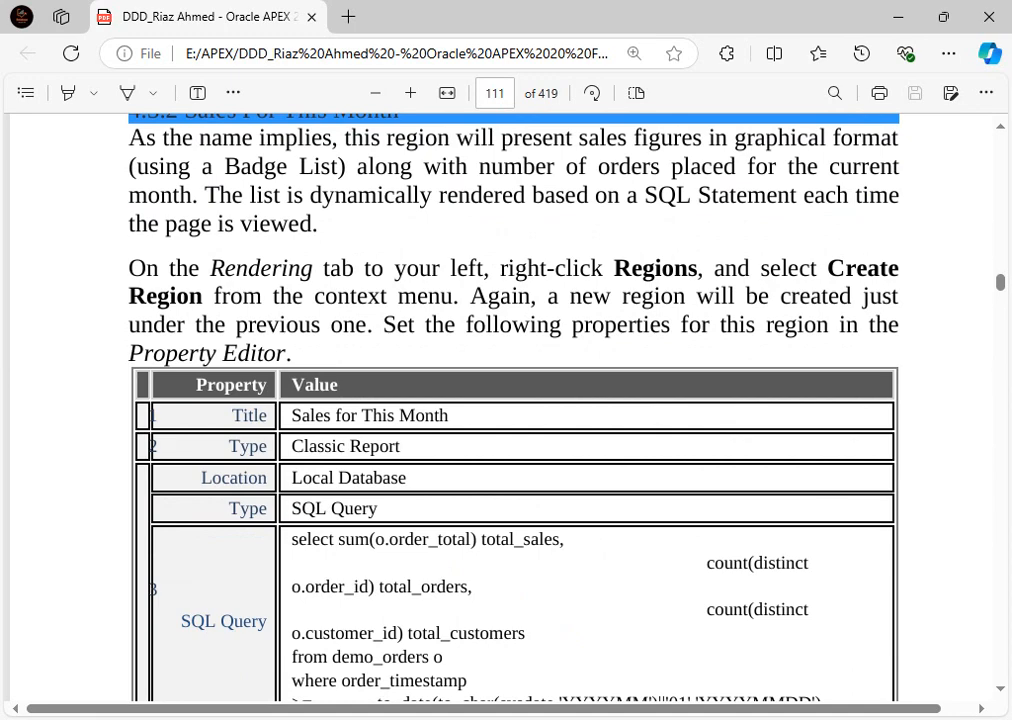
Switch to Page Designer and turn off Start New Row for the first New region below Top Orders by Date
{"action": "left_click", "coordinate": [377, 648]}
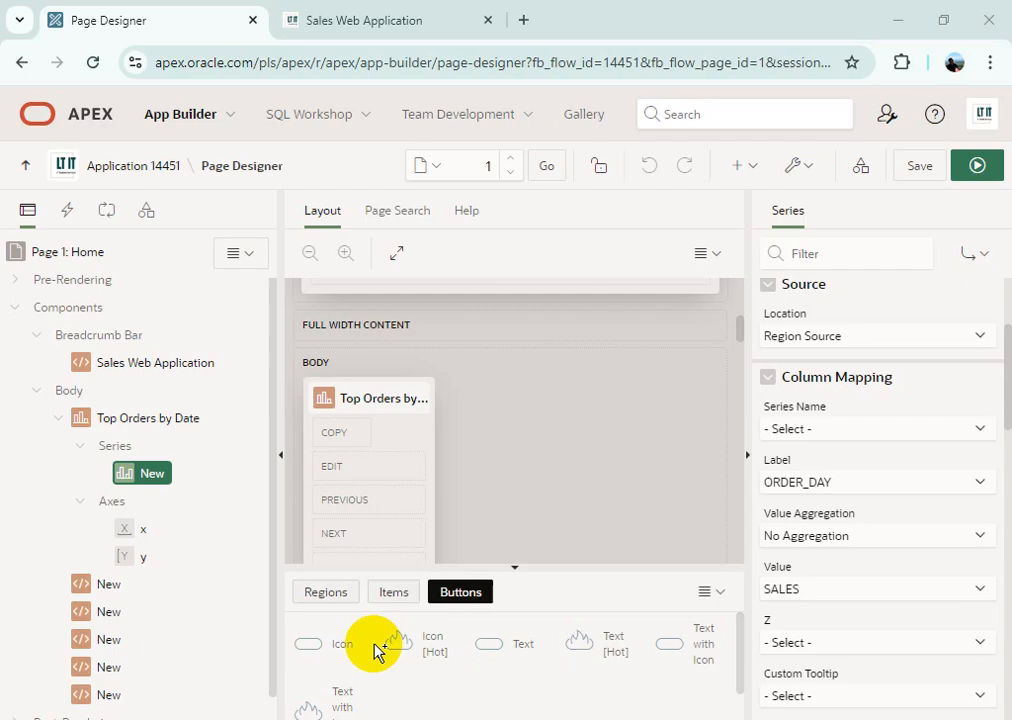
{"action": "left_click", "coordinate": [112, 587]}
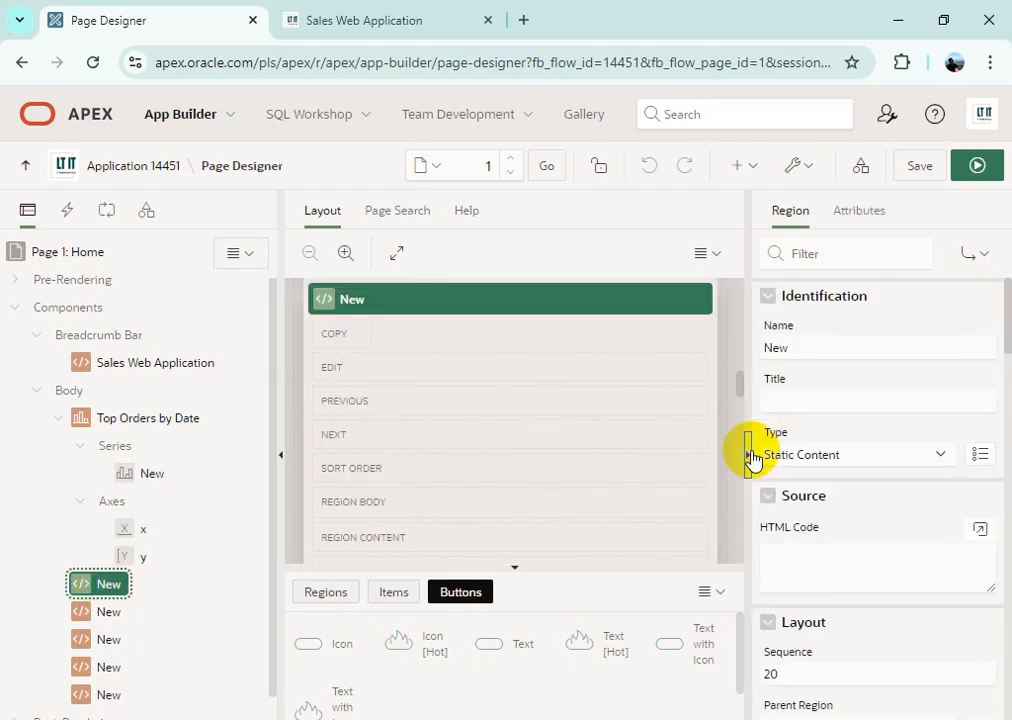
{"action": "scroll", "coordinate": [684, 454], "scroll_direction": "up", "scroll_amount": 1}
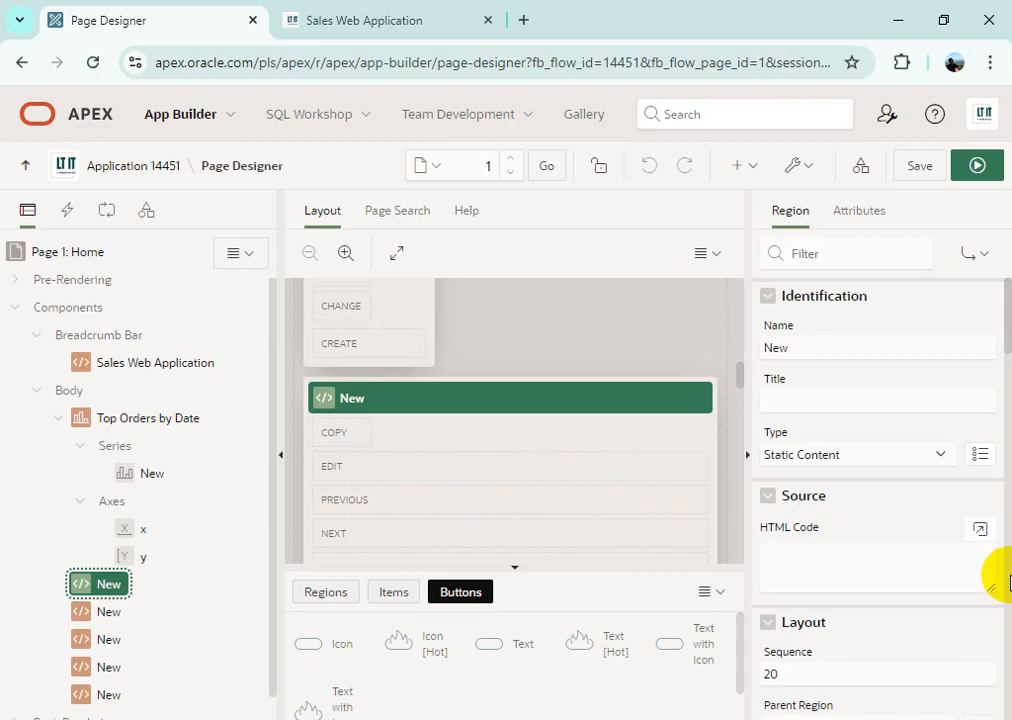
{"action": "scroll", "coordinate": [1000, 580], "scroll_direction": "down", "scroll_amount": 2}
{"action": "left_click", "coordinate": [790, 636]}
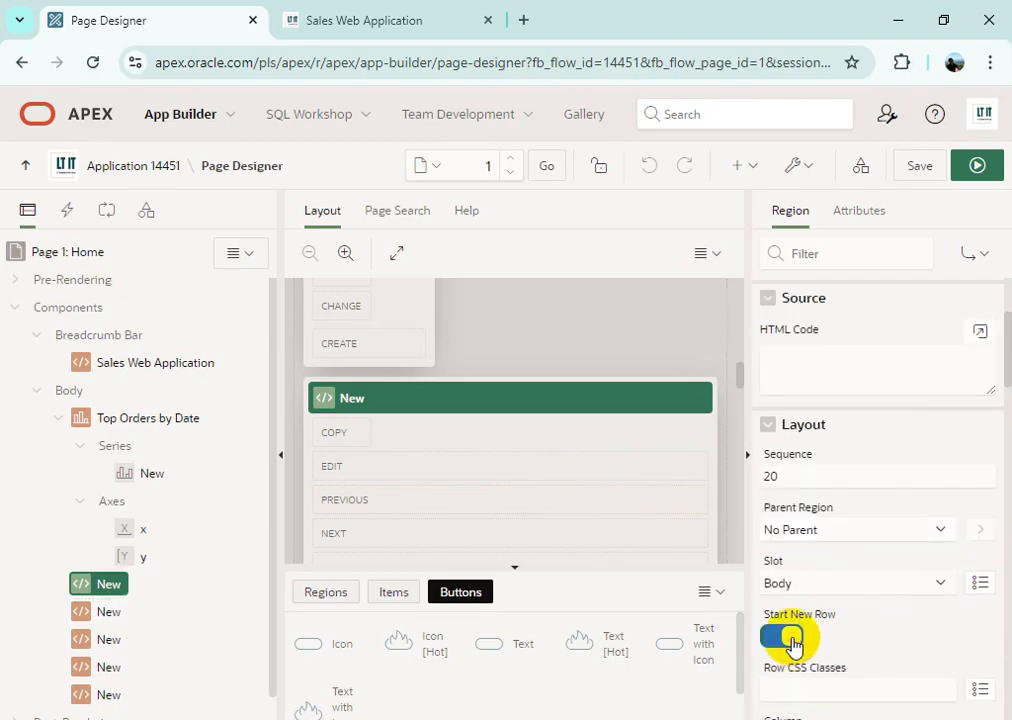
{"action": "left_click", "coordinate": [790, 638]}
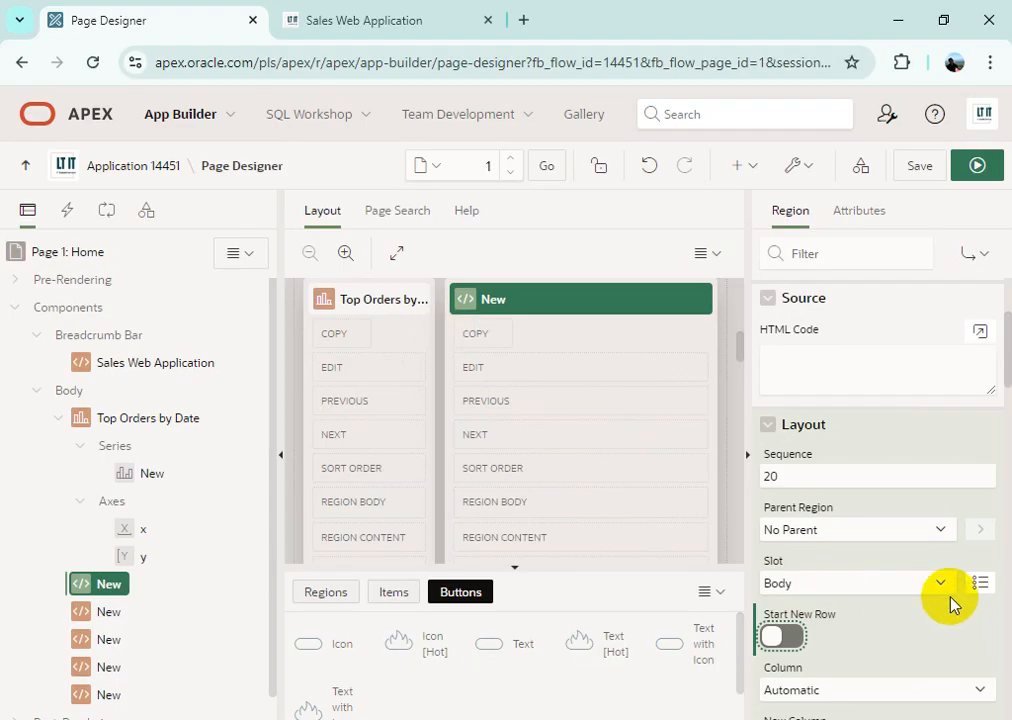
Set the selected New region's Column to 5 and its Column Span to 4
{"action": "scroll", "coordinate": [903, 556], "scroll_direction": "down", "scroll_amount": 3}
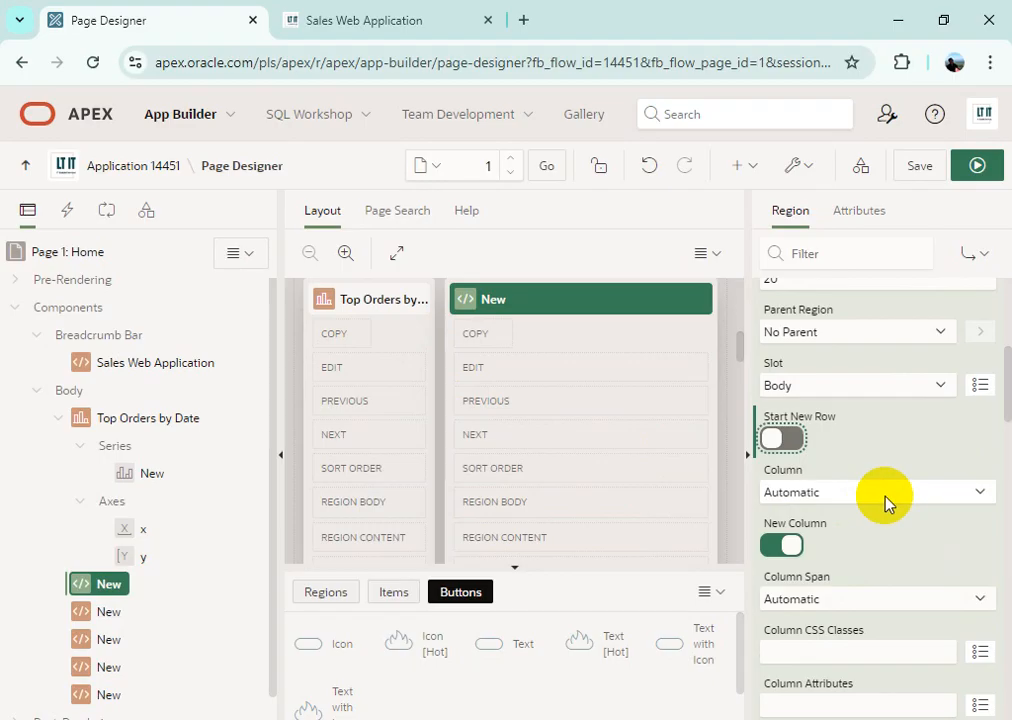
{"action": "left_click", "coordinate": [885, 492]}
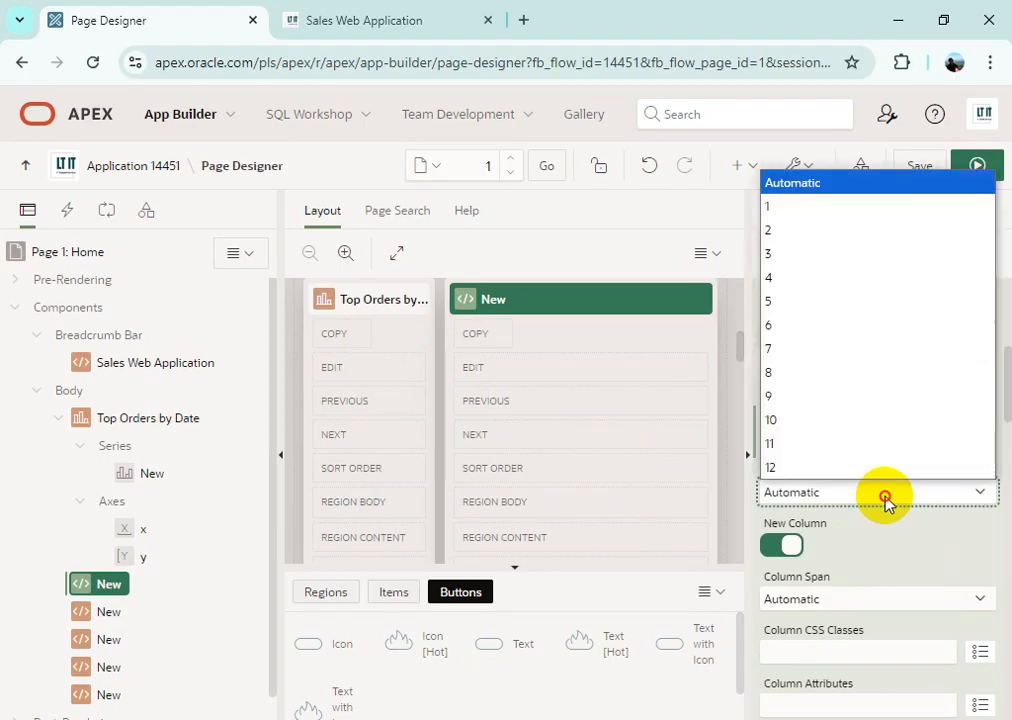
{"action": "left_click", "coordinate": [836, 303]}
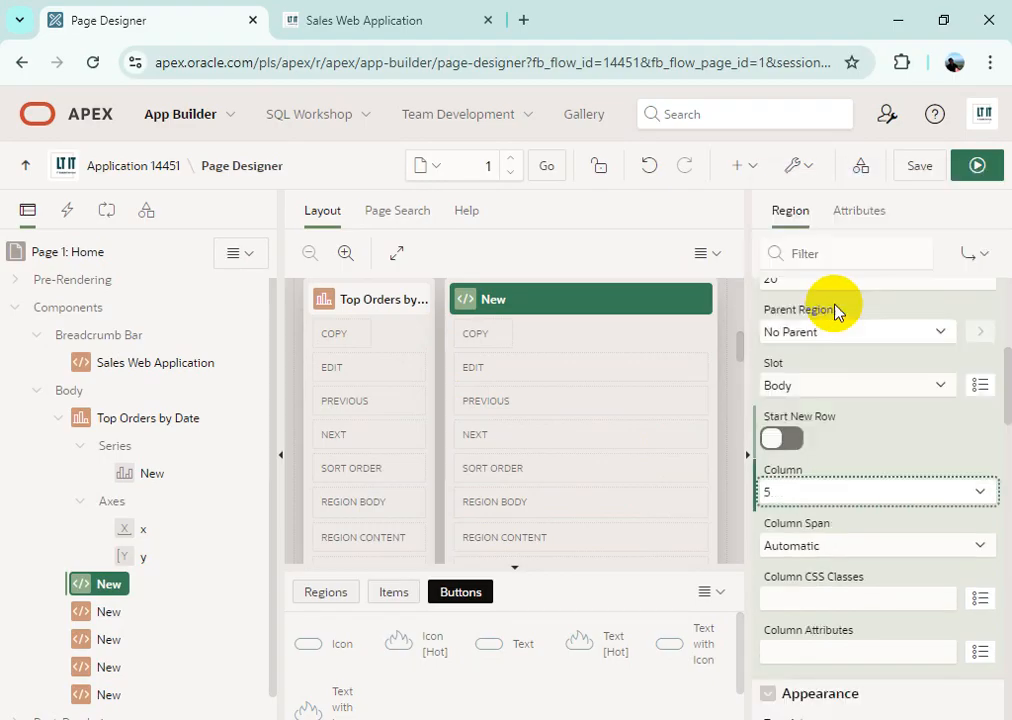
{"action": "left_click", "coordinate": [852, 549]}
{"action": "left_click", "coordinate": [820, 433]}
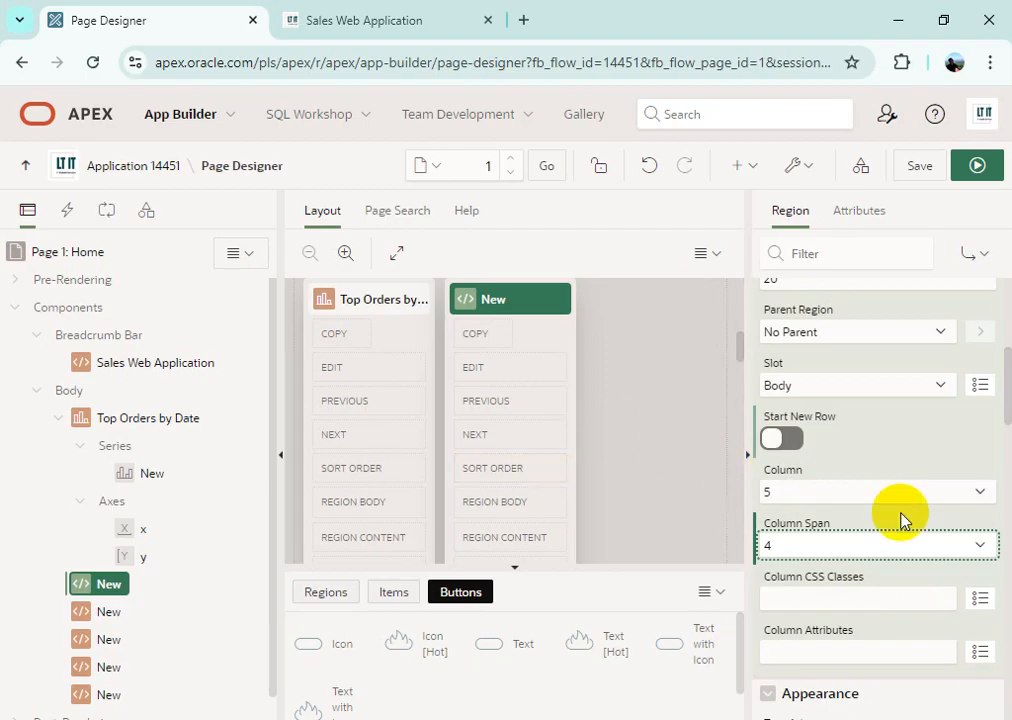
Copy the title from the PDF guide's property table and rename the selected region Sales for This Month in Page Designer
{"action": "scroll", "coordinate": [900, 518], "scroll_direction": "up", "scroll_amount": 4}
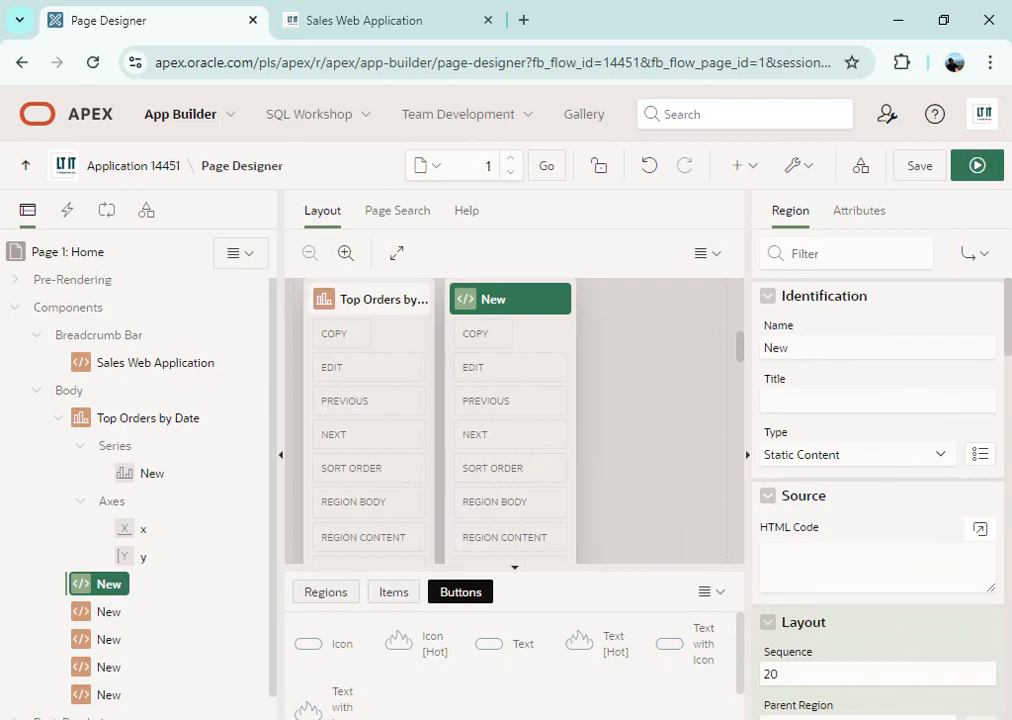
{"action": "key", "text": "alt+Tab"}
{"action": "left_click_drag", "start_coordinate": [464, 416], "coordinate": [289, 416]}
{"action": "mouse_move", "coordinate": [484, 718]}
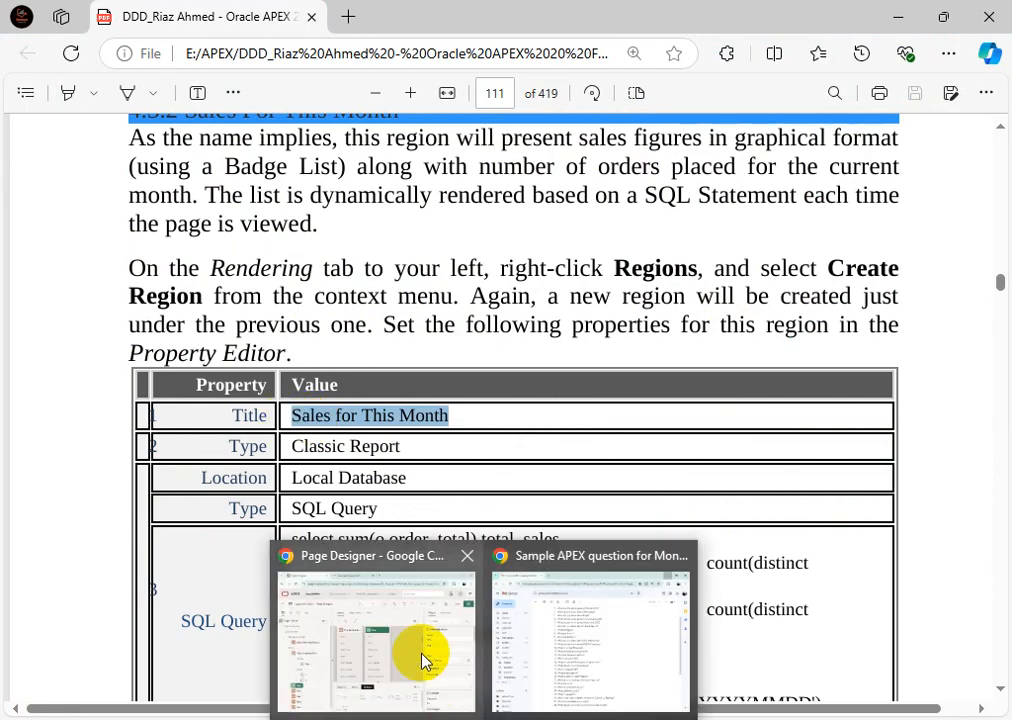
{"action": "left_click", "coordinate": [679, 558]}
{"action": "left_click", "coordinate": [456, 621]}
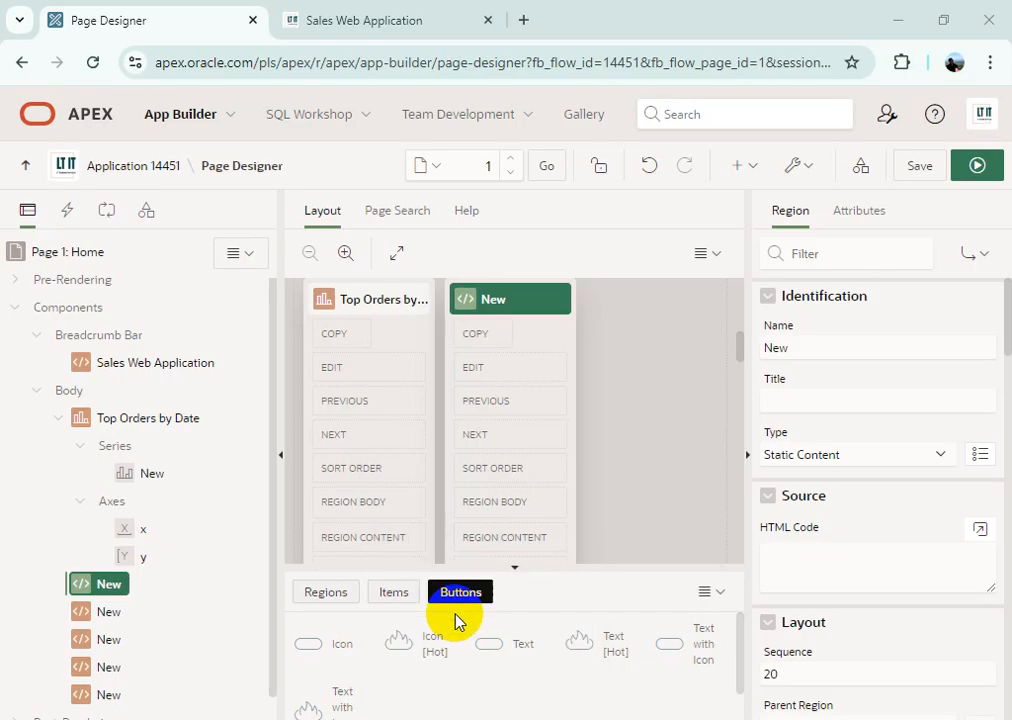
{"action": "left_click", "coordinate": [818, 347]}
{"action": "key", "text": "ctrl+a"}
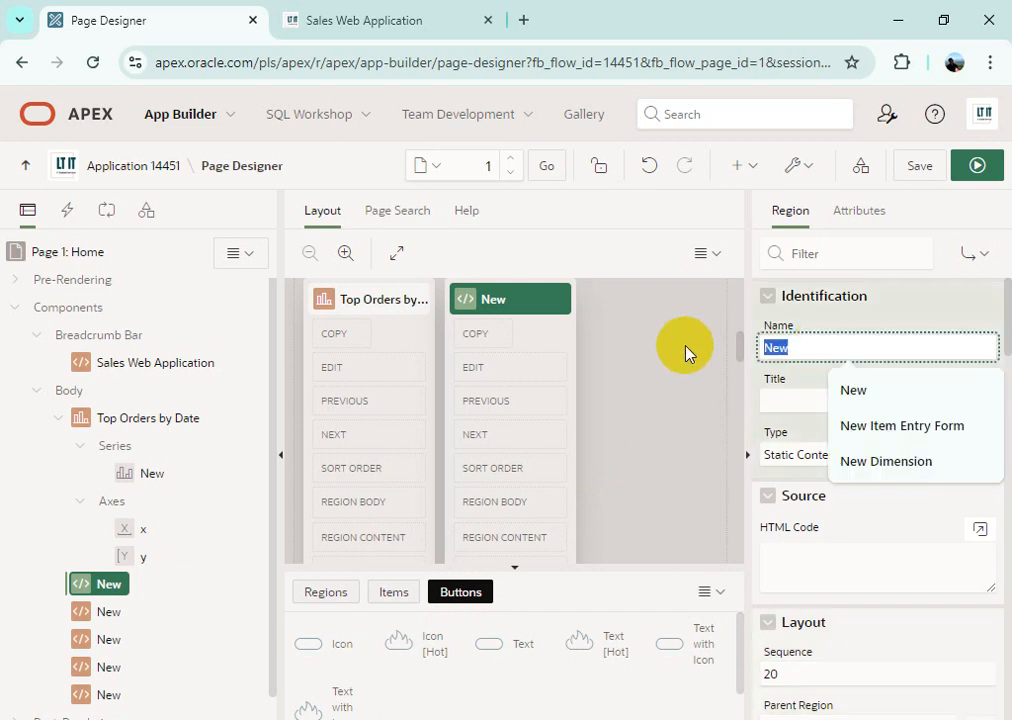
{"action": "type", "text": "Sales for This Month"}
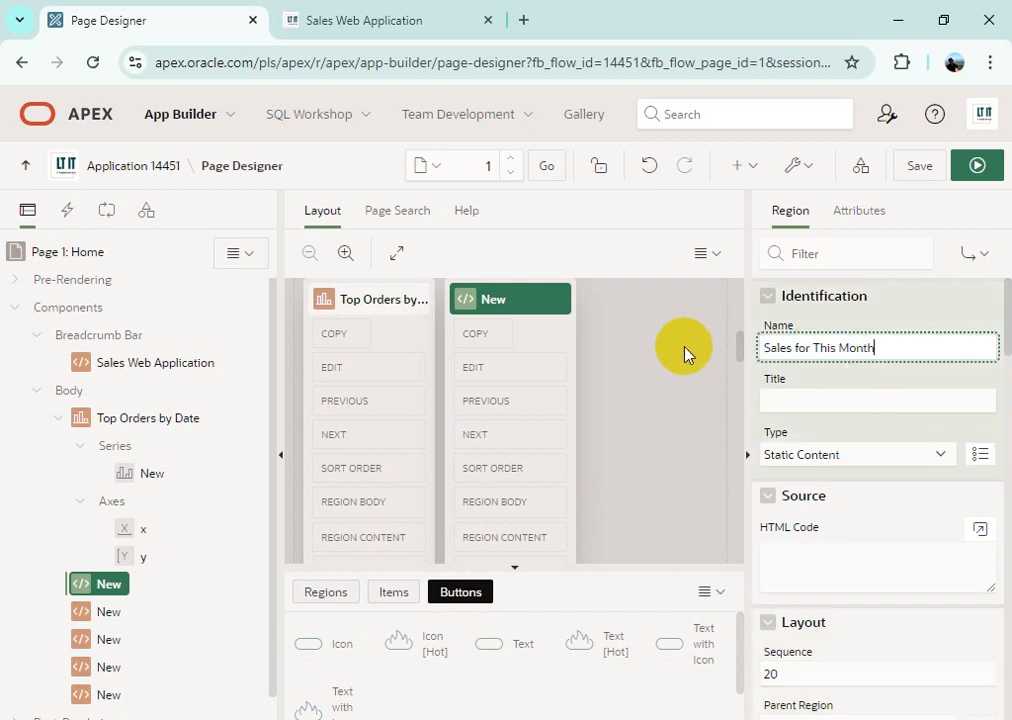
Change the Sales for This Month region's type to Classic Report and its source type to SQL Query
{"action": "left_click", "coordinate": [871, 463]}
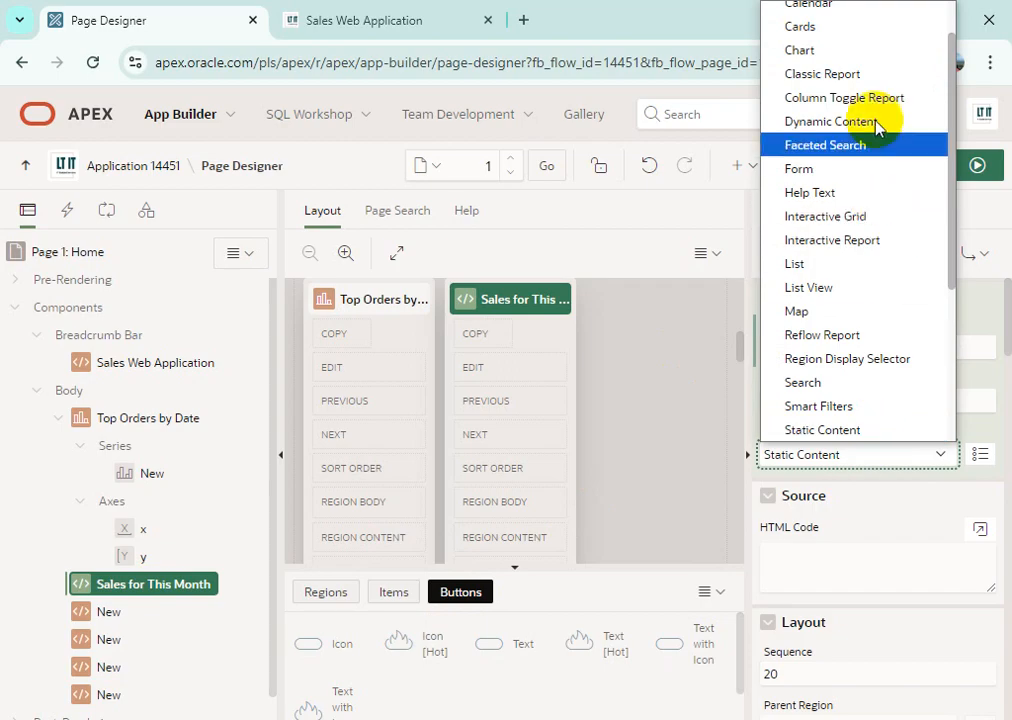
{"action": "key", "text": "Escape"}
{"action": "left_click", "coordinate": [875, 77]}
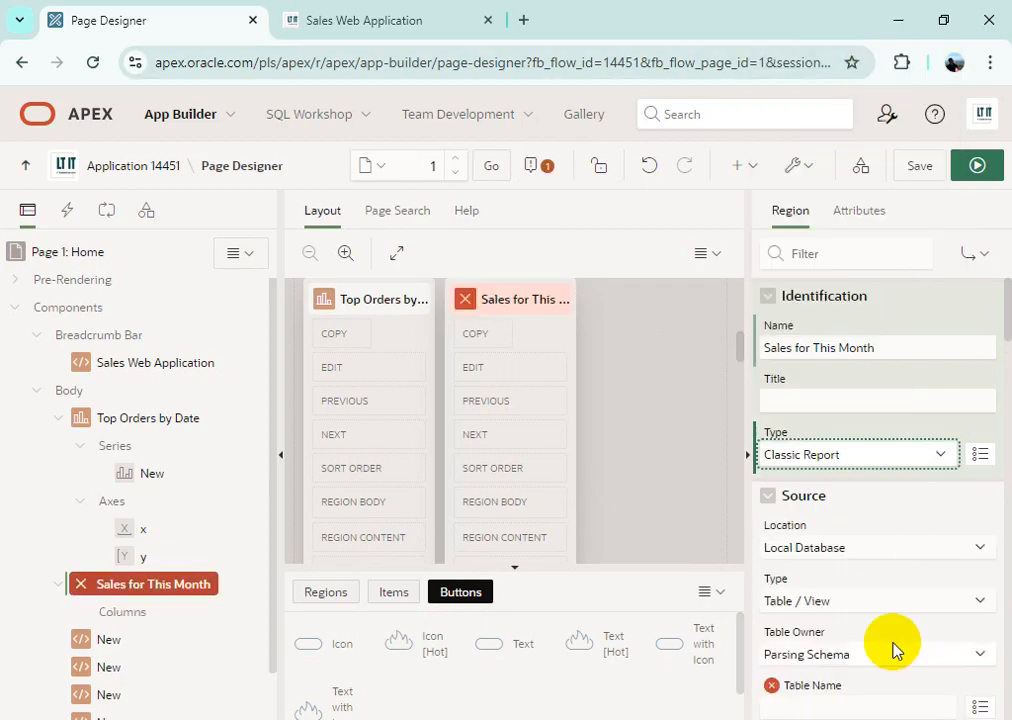
{"action": "scroll", "coordinate": [868, 527], "scroll_direction": "down", "scroll_amount": 1}
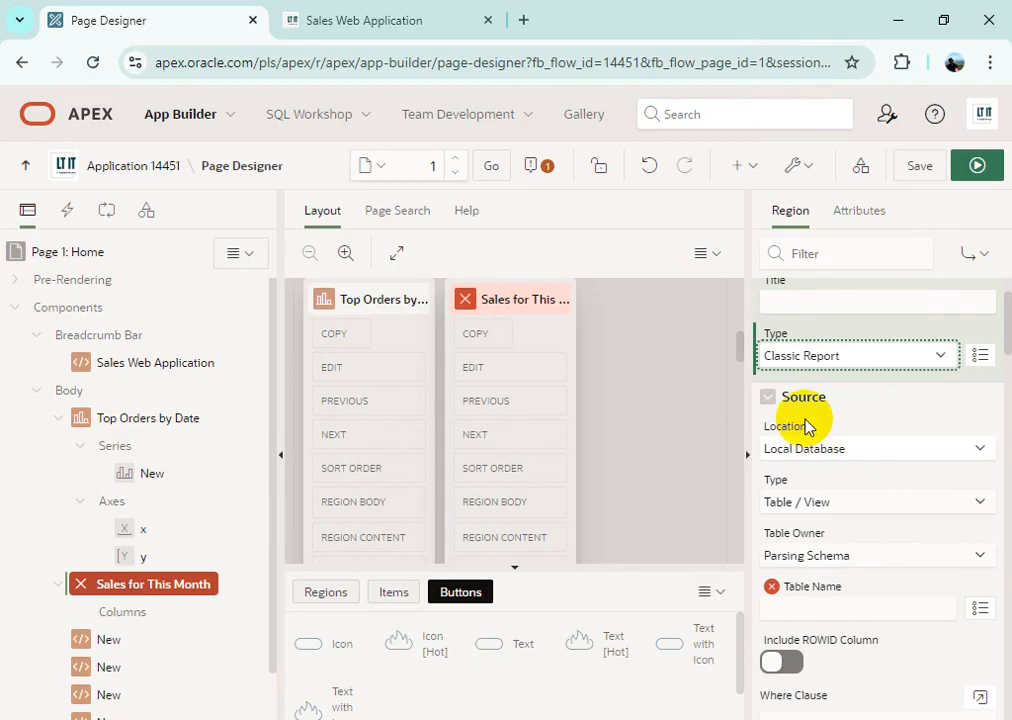
{"action": "left_click", "coordinate": [855, 510]}
{"action": "left_click", "coordinate": [849, 550]}
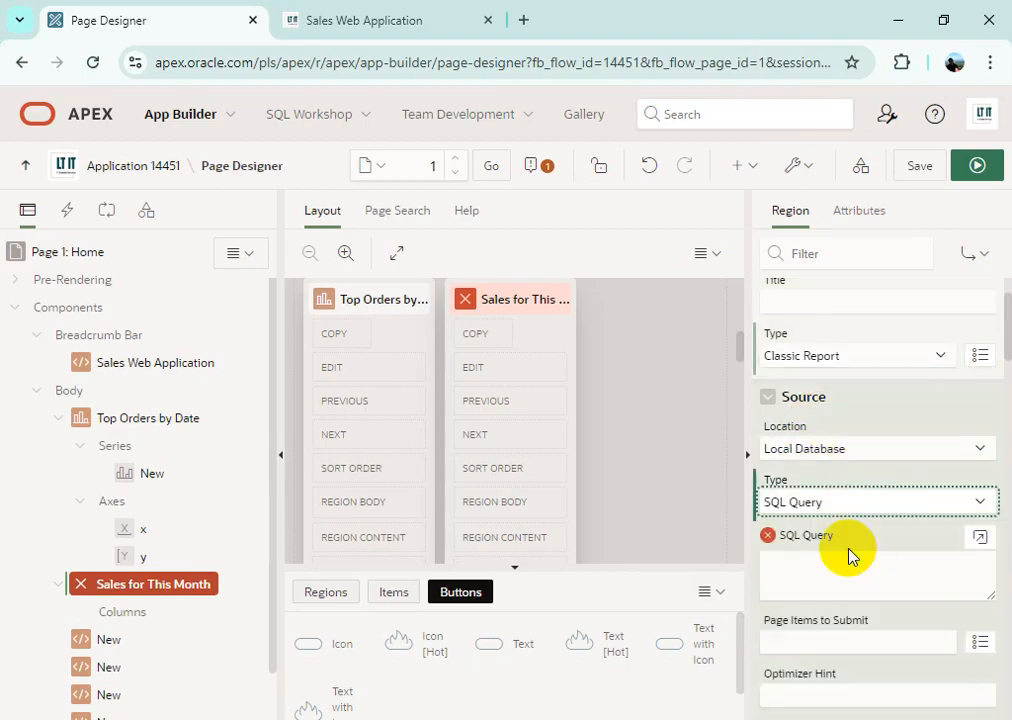
Open the Sales for This Month region's SQL query for editing and copy the whole query from 4.3.2.txt in the Chapter4 folder
{"action": "left_click", "coordinate": [980, 537]}
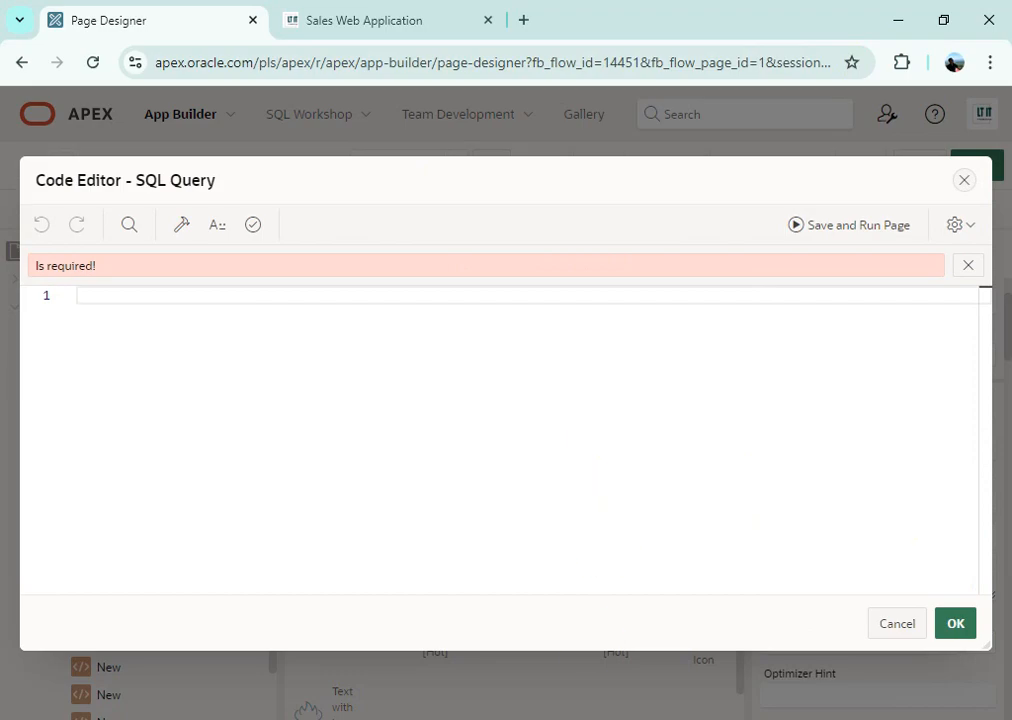
{"action": "mouse_move", "coordinate": [445, 693]}
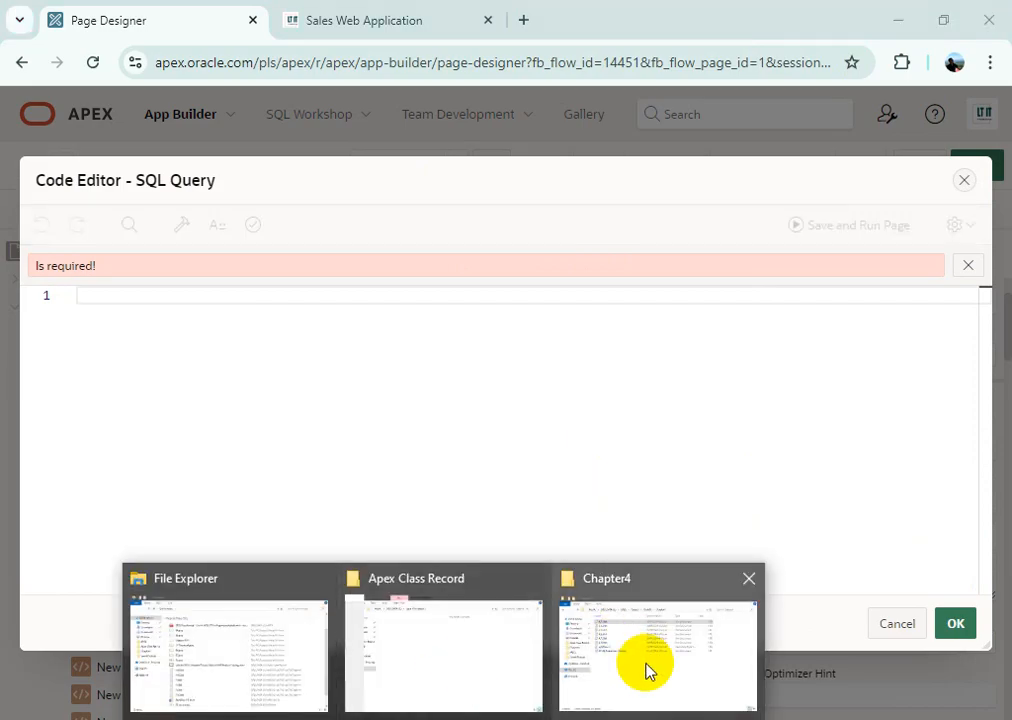
{"action": "left_click", "coordinate": [648, 668]}
{"action": "double_click", "coordinate": [318, 162]}
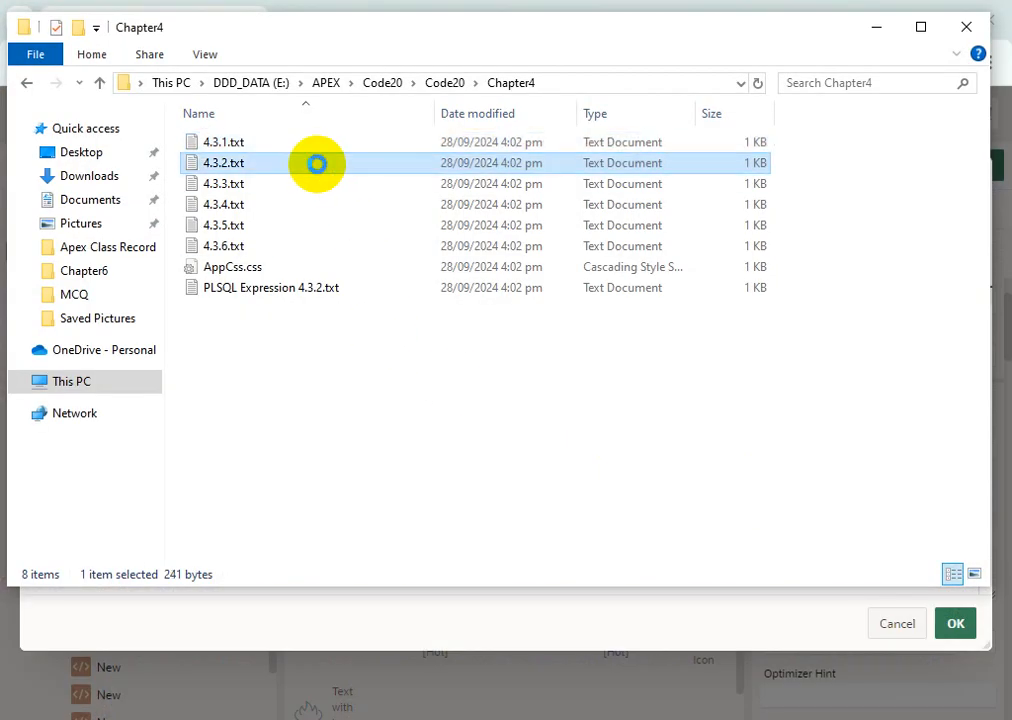
{"action": "left_click_drag", "start_coordinate": [723, 174], "coordinate": [3, 92]}
{"action": "key", "text": "ctrl+c"}
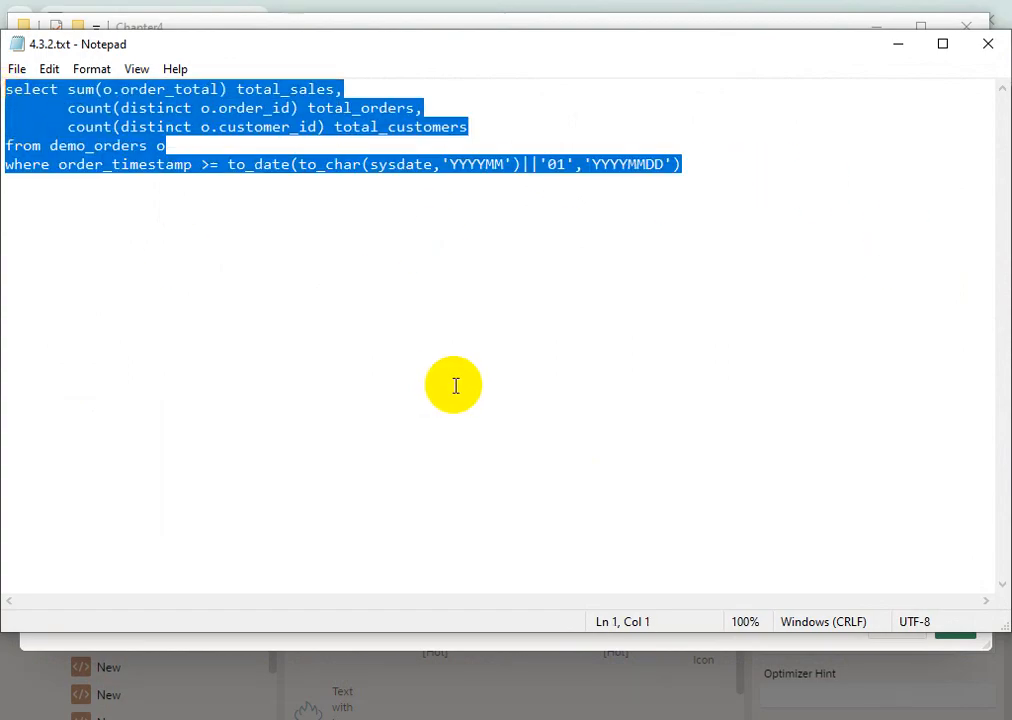
Switch back to Page Designer, paste the copied monthly sales query as the region's SQL query and accept it
{"action": "left_click", "coordinate": [519, 697]}
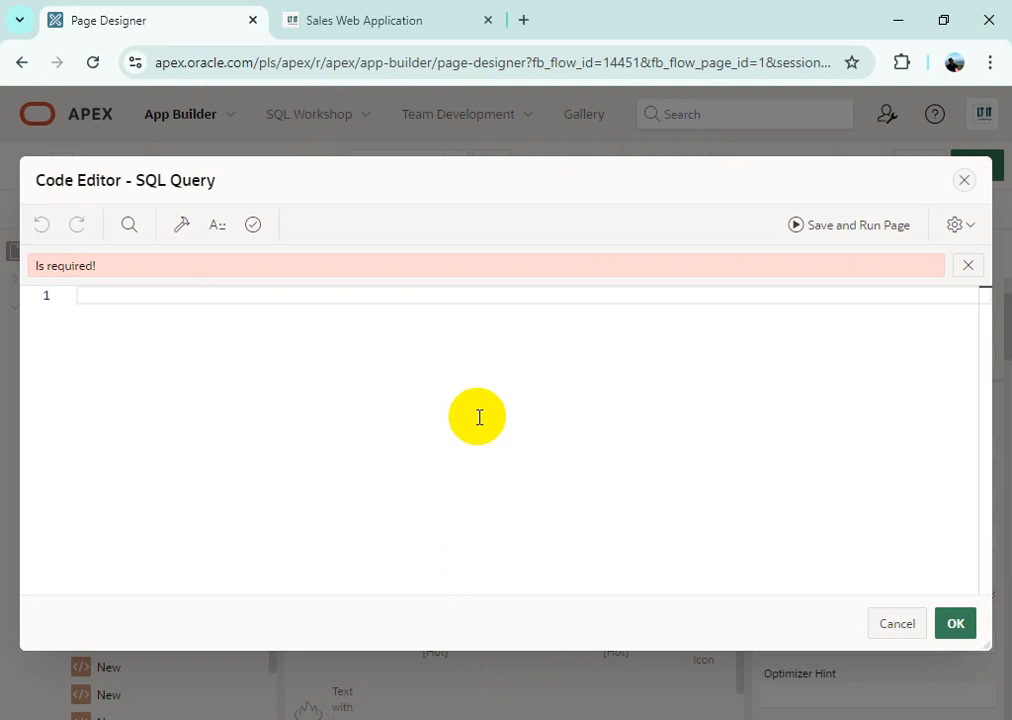
{"action": "key", "text": "ctrl+v"}
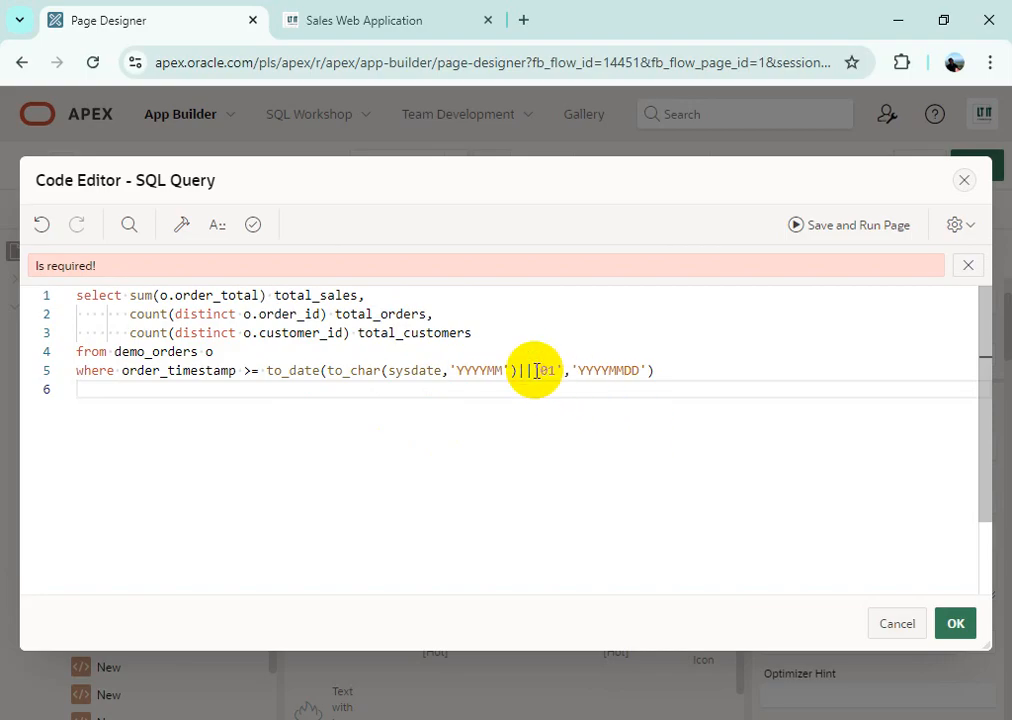
{"action": "left_click_drag", "start_coordinate": [534, 370], "coordinate": [652, 370]}
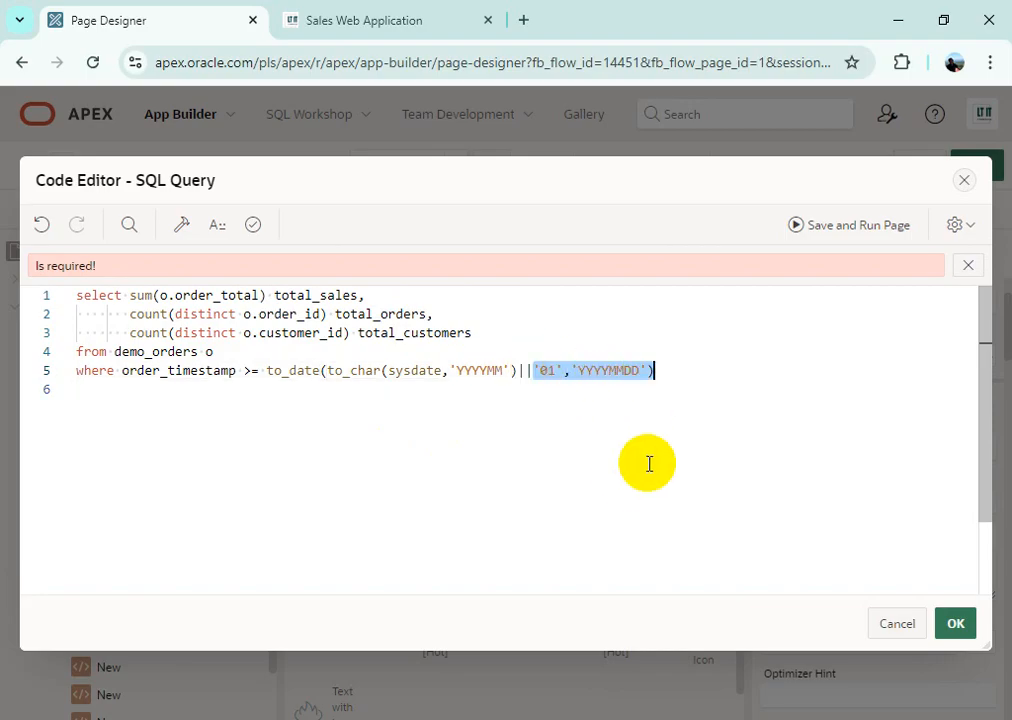
{"action": "left_click", "coordinate": [618, 482]}
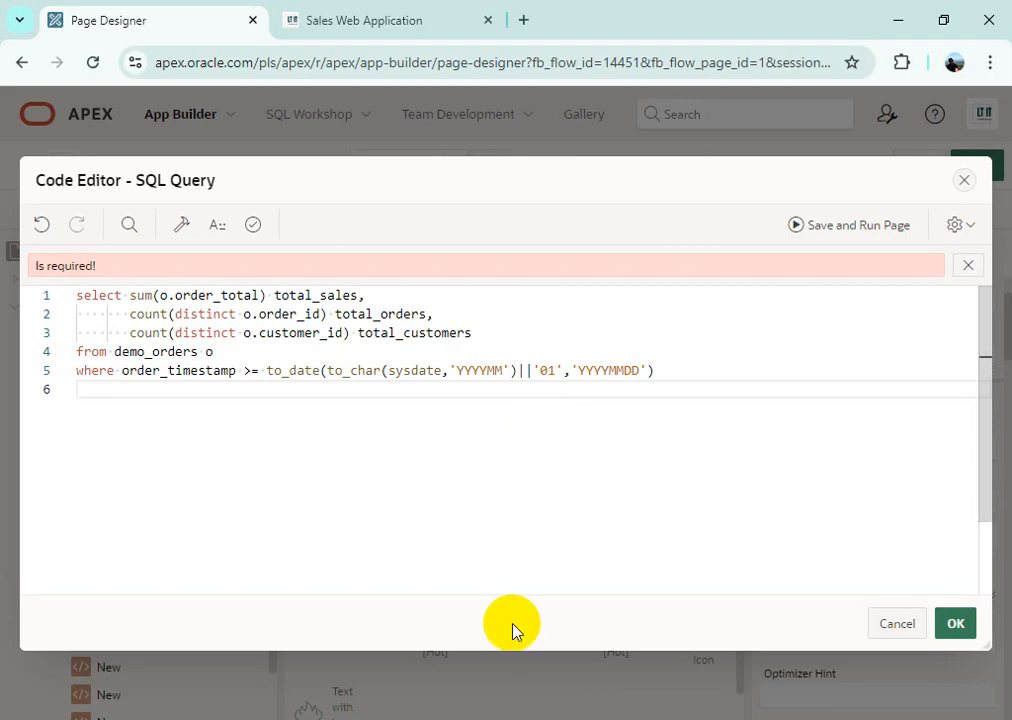
{"action": "left_click", "coordinate": [955, 625]}
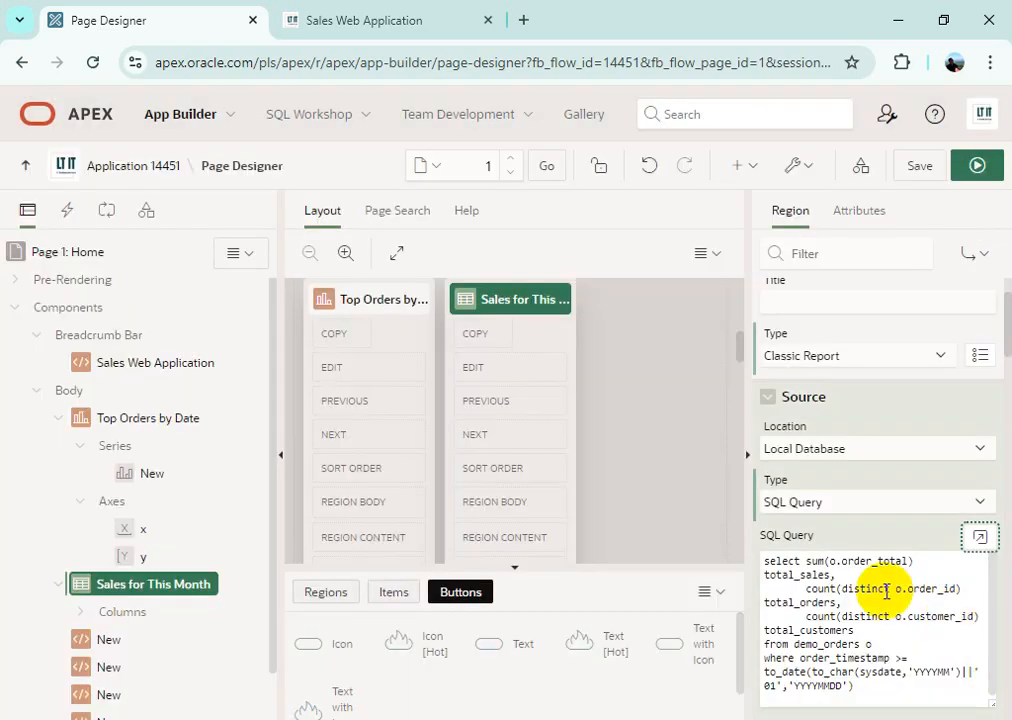
In the Sales for This Month region's template options, set Body Height to 320px and enable Show Region Icon
{"action": "scroll", "coordinate": [892, 547], "scroll_direction": "down", "scroll_amount": 5}
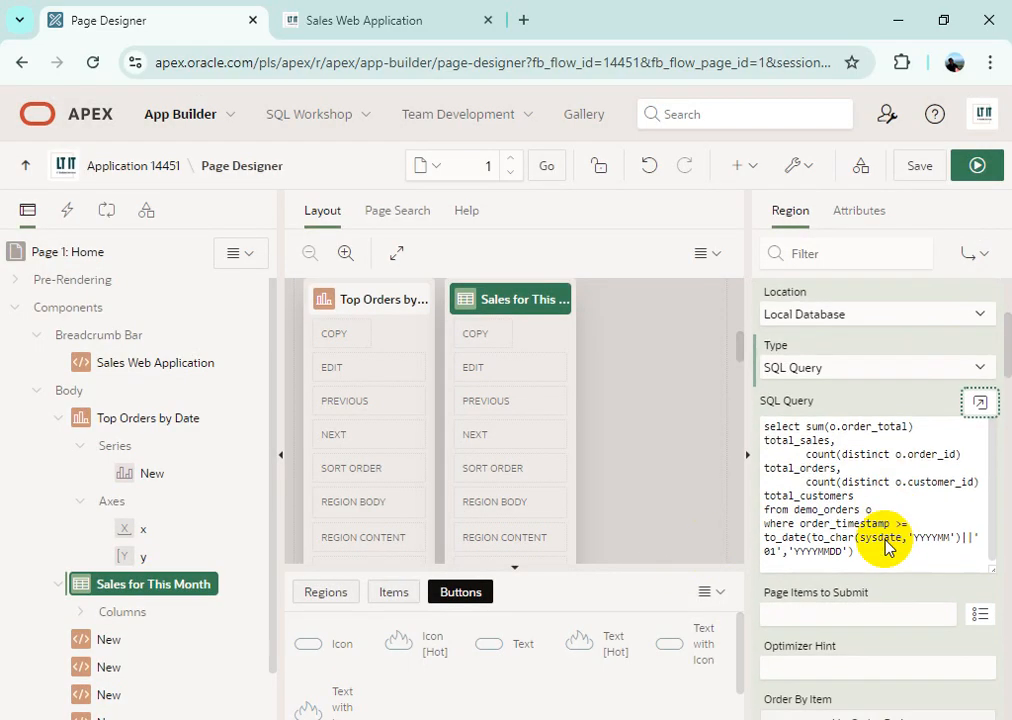
{"action": "scroll", "coordinate": [912, 590], "scroll_direction": "down", "scroll_amount": 1}
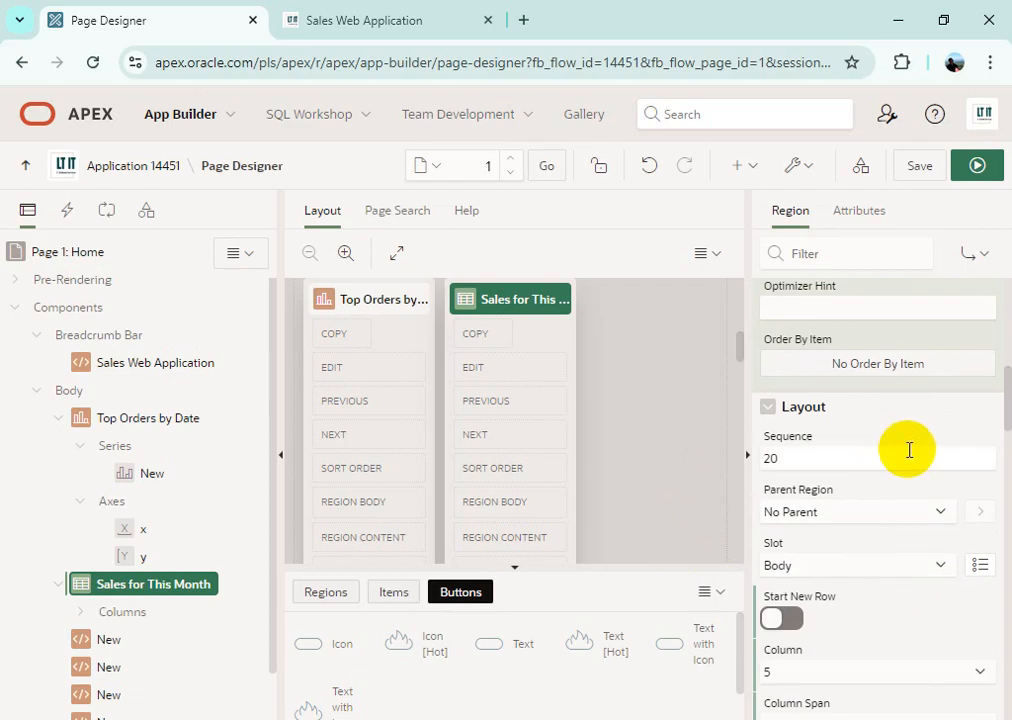
{"action": "scroll", "coordinate": [896, 462], "scroll_direction": "up", "scroll_amount": 2}
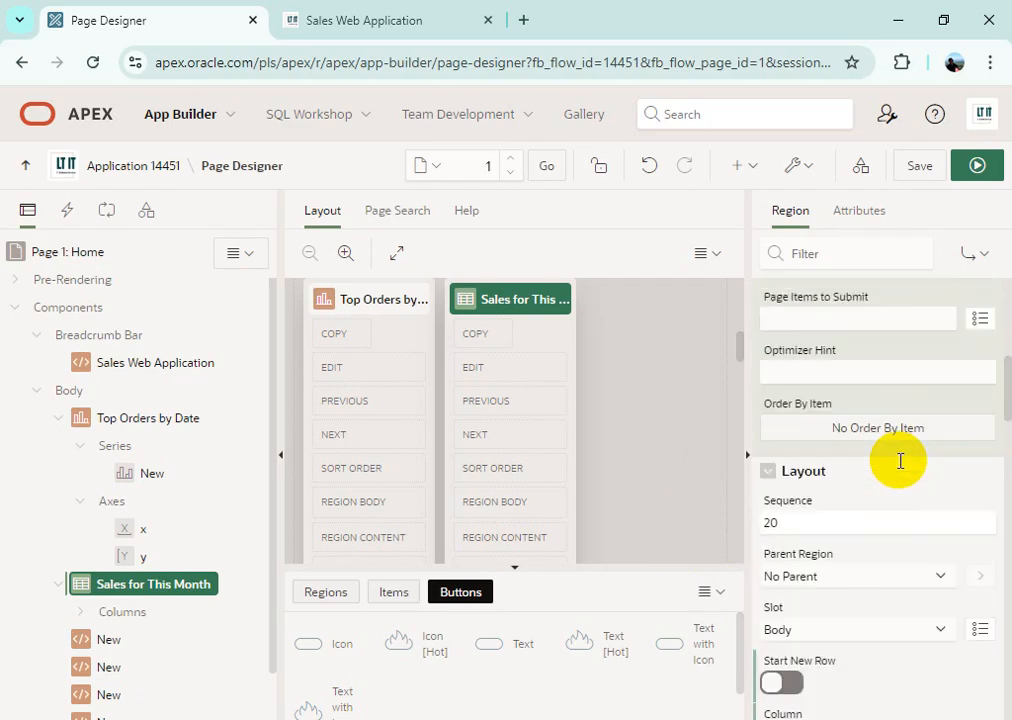
{"action": "scroll", "coordinate": [898, 460], "scroll_direction": "up", "scroll_amount": 2}
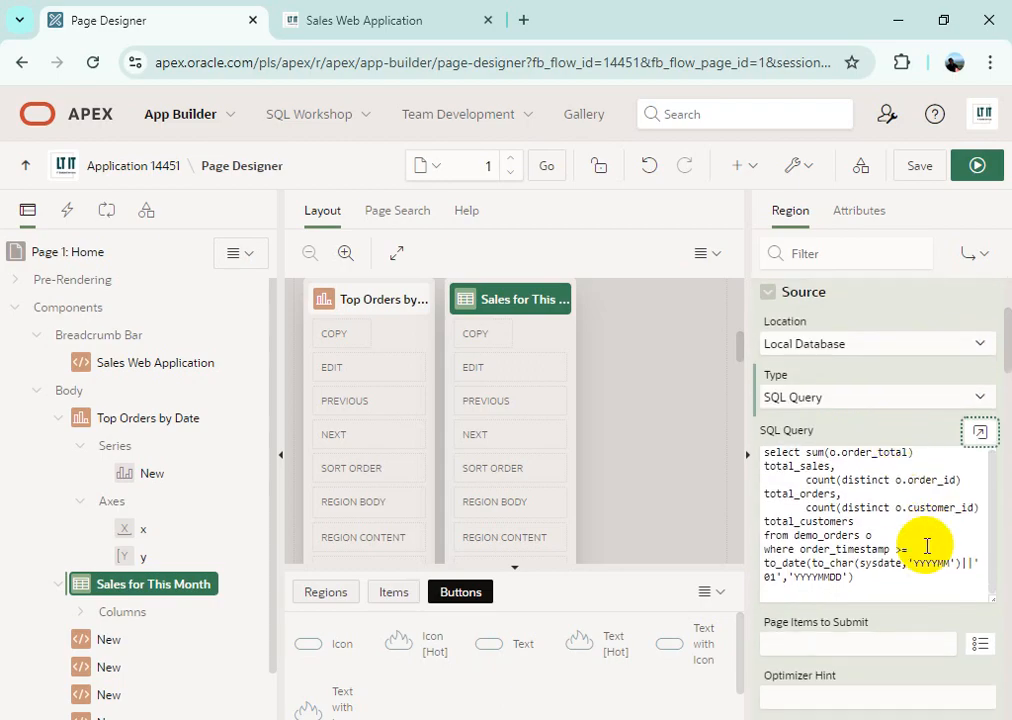
{"action": "scroll", "coordinate": [923, 555], "scroll_direction": "down", "scroll_amount": 2}
{"action": "scroll", "coordinate": [921, 565], "scroll_direction": "down", "scroll_amount": 3}
{"action": "scroll", "coordinate": [921, 563], "scroll_direction": "down", "scroll_amount": 4}
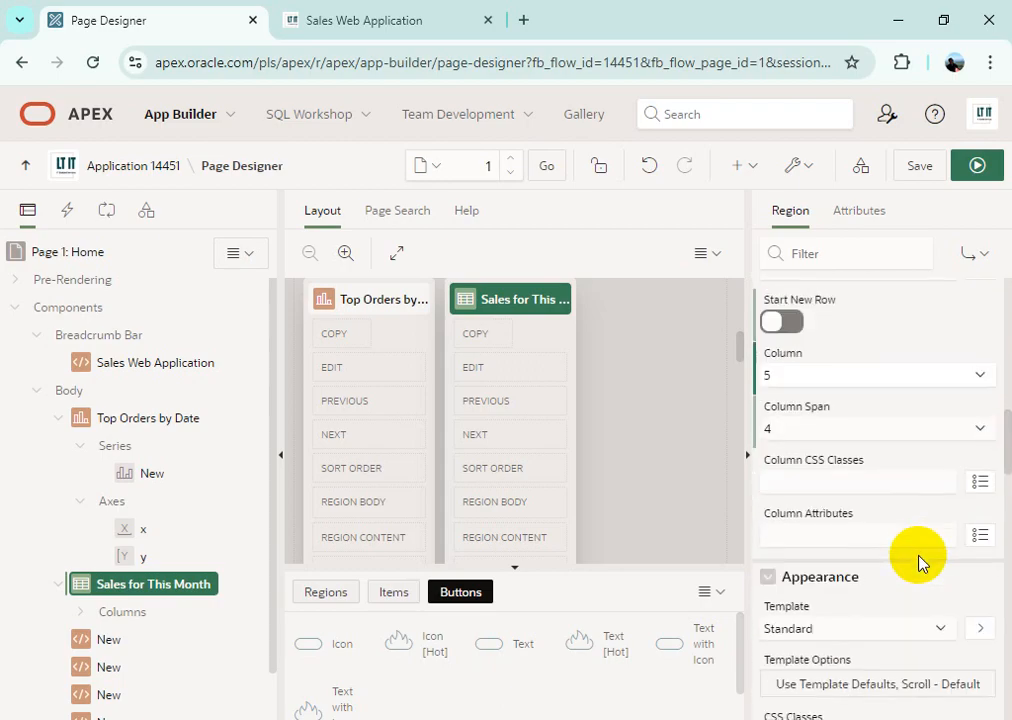
{"action": "left_click", "coordinate": [918, 584]}
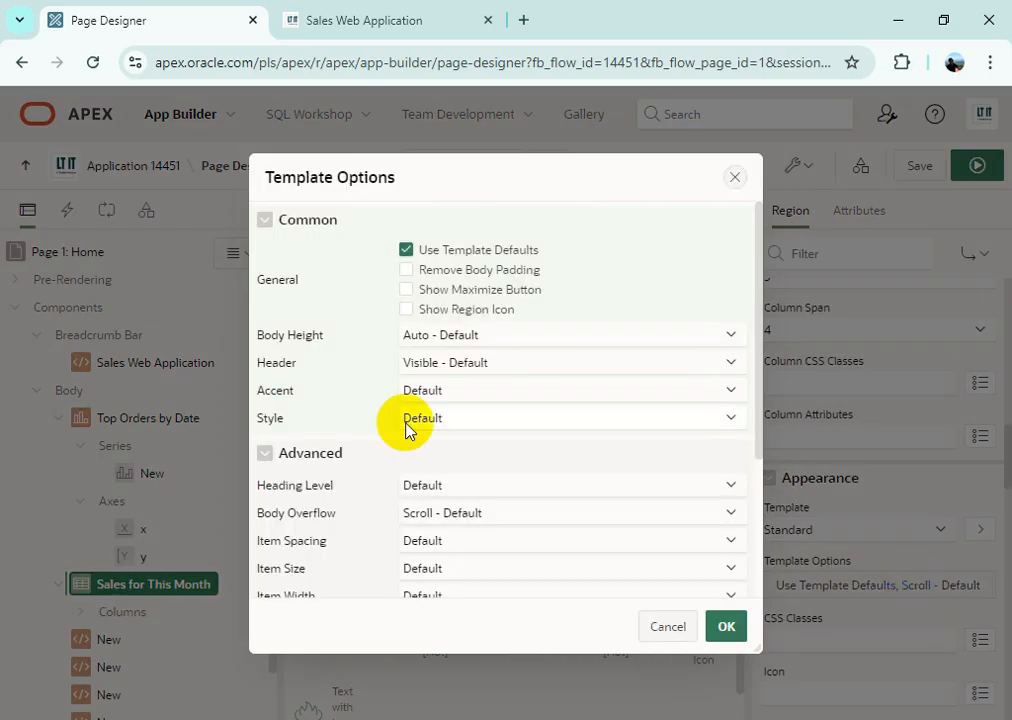
{"action": "left_click", "coordinate": [501, 340]}
{"action": "left_click", "coordinate": [481, 408]}
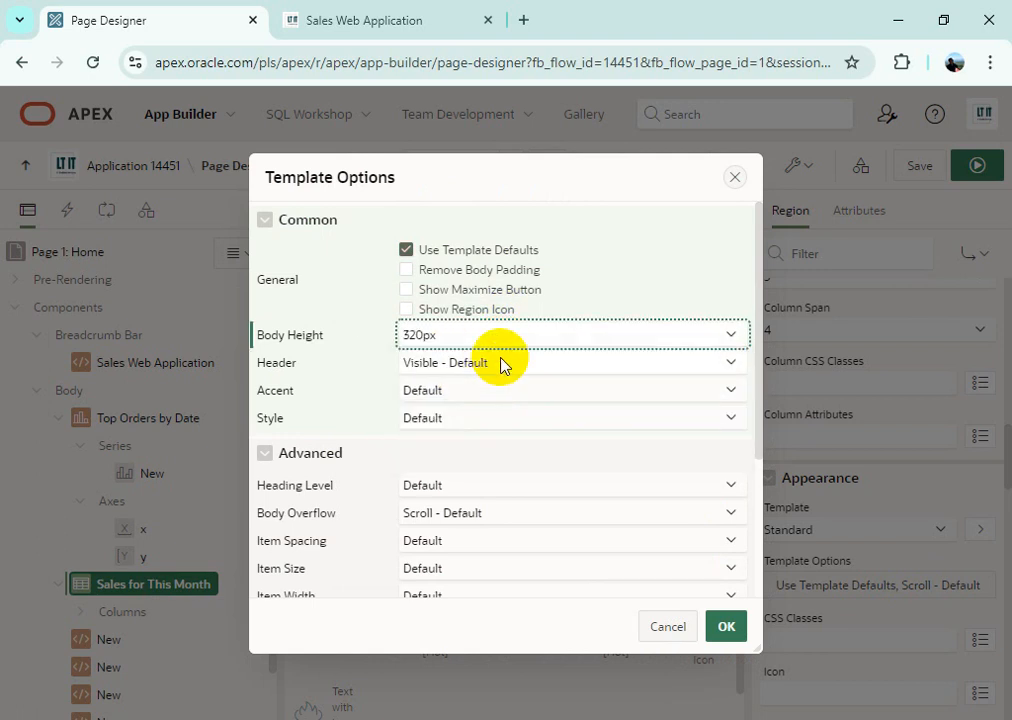
{"action": "left_click", "coordinate": [407, 313]}
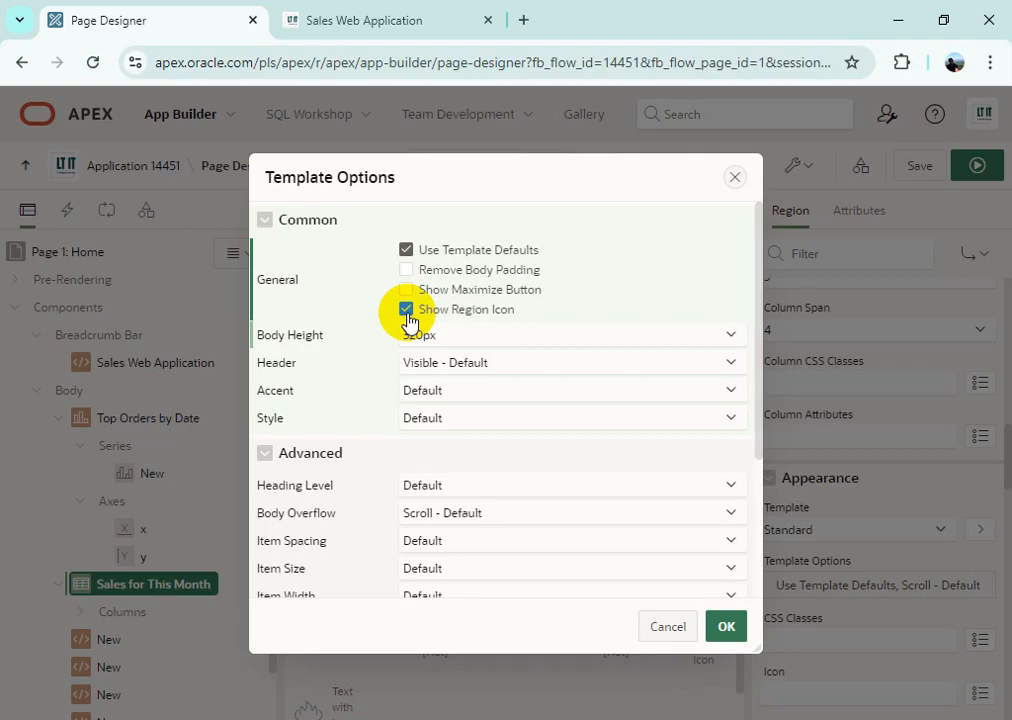
{"action": "left_click", "coordinate": [728, 627]}
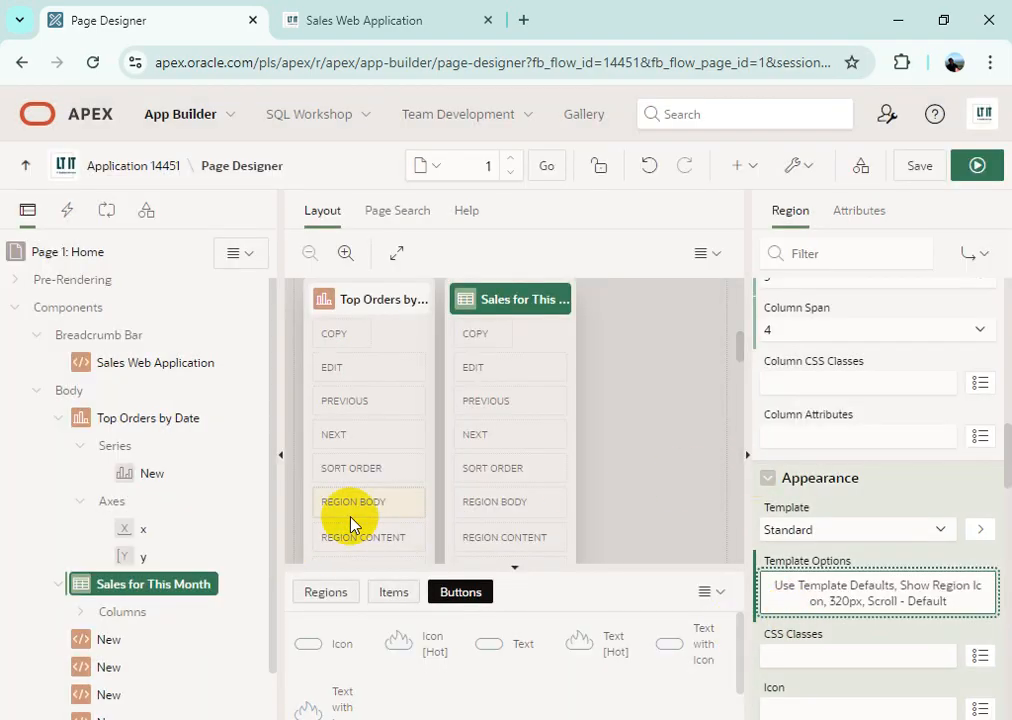
Create a page item in the Sales for This Month region and name it P1_THIS_MONTH
{"action": "scroll", "coordinate": [156, 556], "scroll_direction": "down", "scroll_amount": 1}
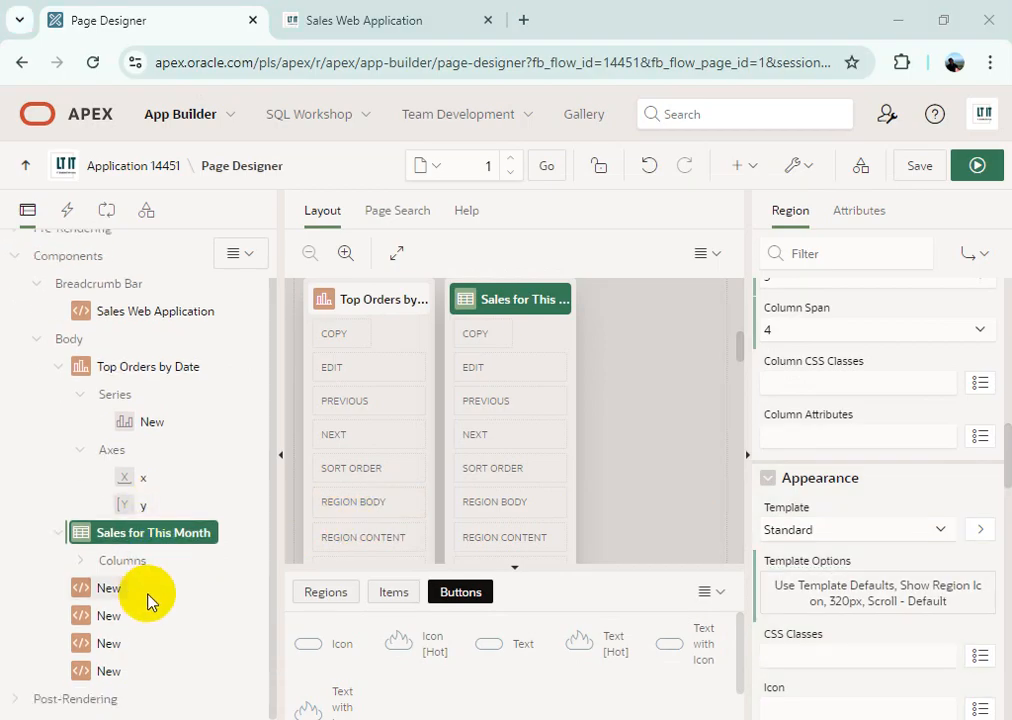
{"action": "right_click", "coordinate": [163, 542]}
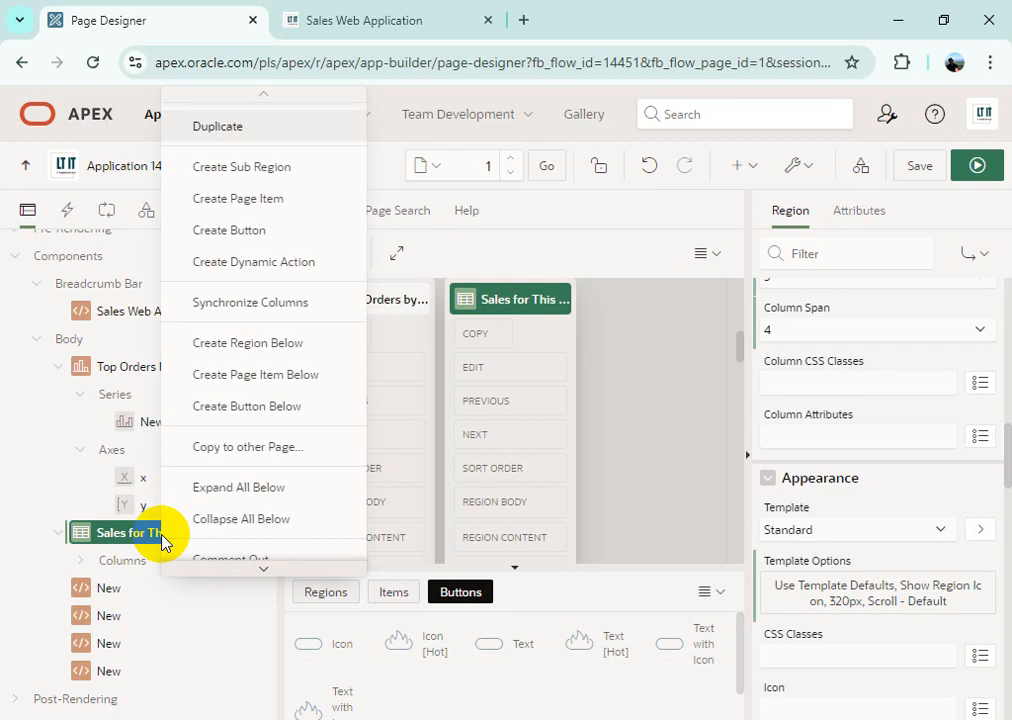
{"action": "left_click", "coordinate": [262, 198]}
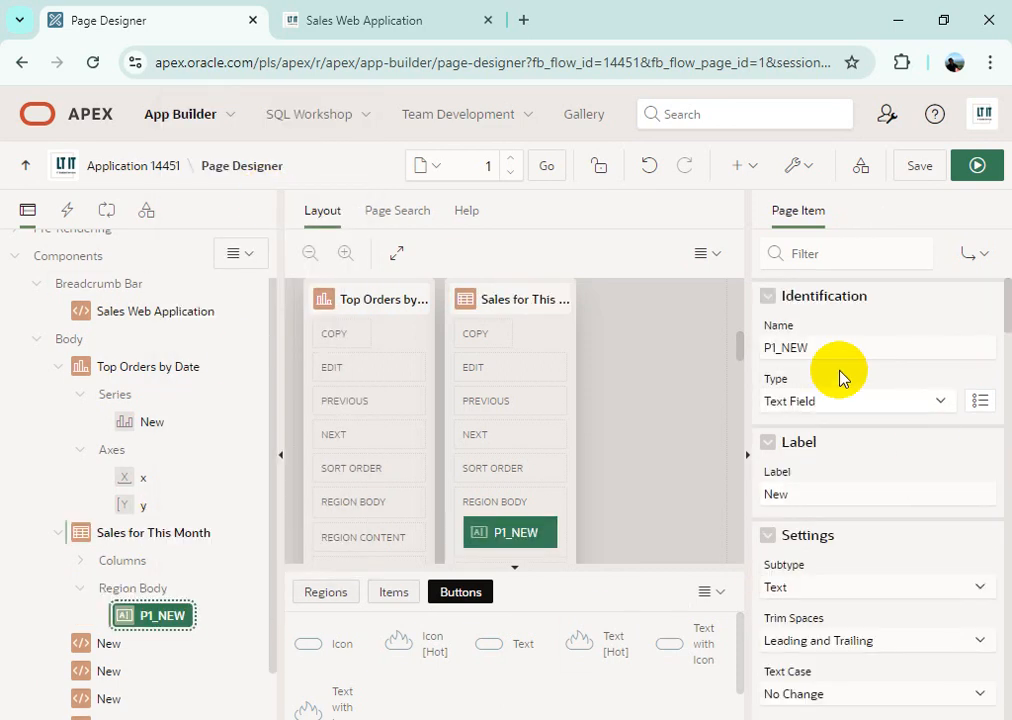
{"action": "left_click_drag", "start_coordinate": [783, 349], "coordinate": [865, 346]}
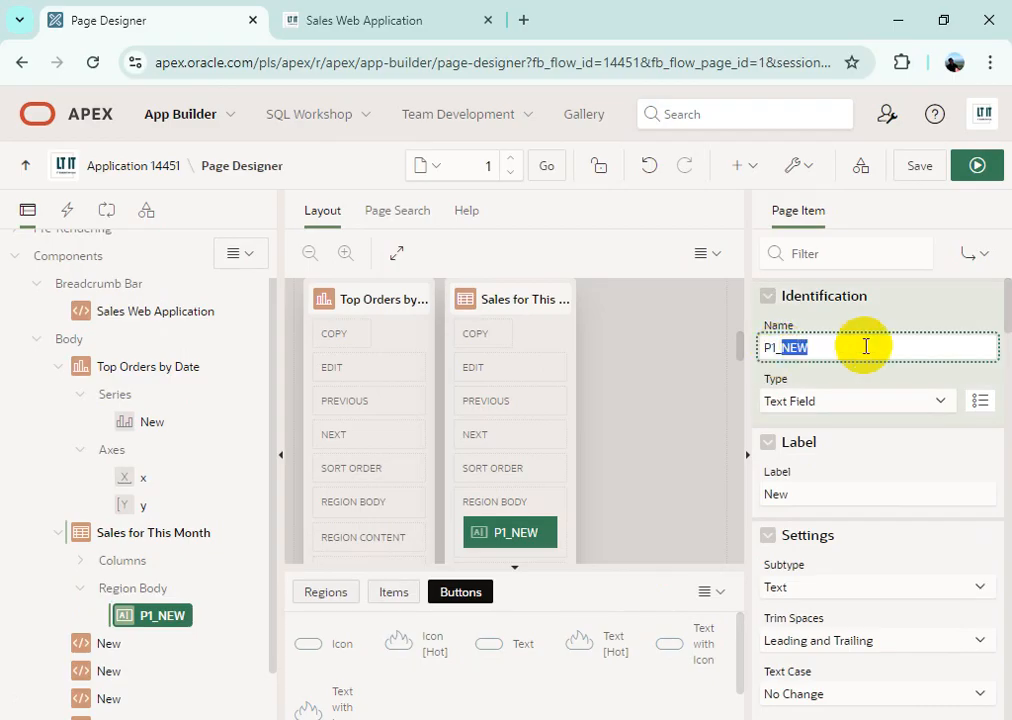
{"action": "type", "text": "THIS_"}
{"action": "type", "text": "MONTH"}
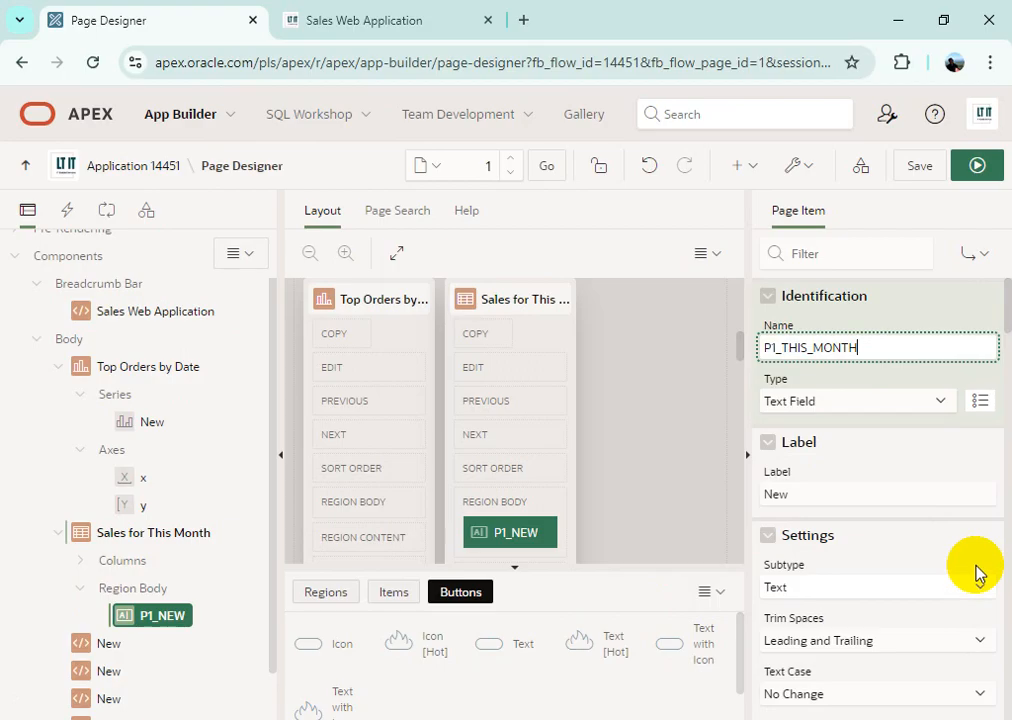
Change the P1_THIS_MONTH page item's type to Hidden
{"action": "left_click", "coordinate": [884, 406]}
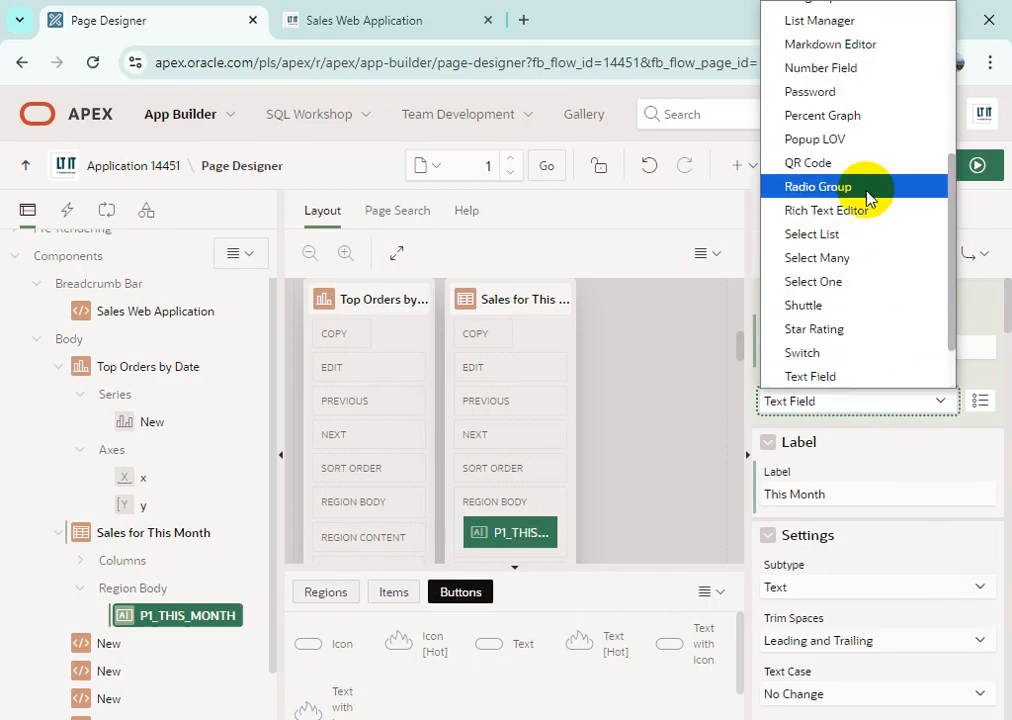
{"action": "scroll", "coordinate": [867, 309], "scroll_direction": "down", "scroll_amount": 1}
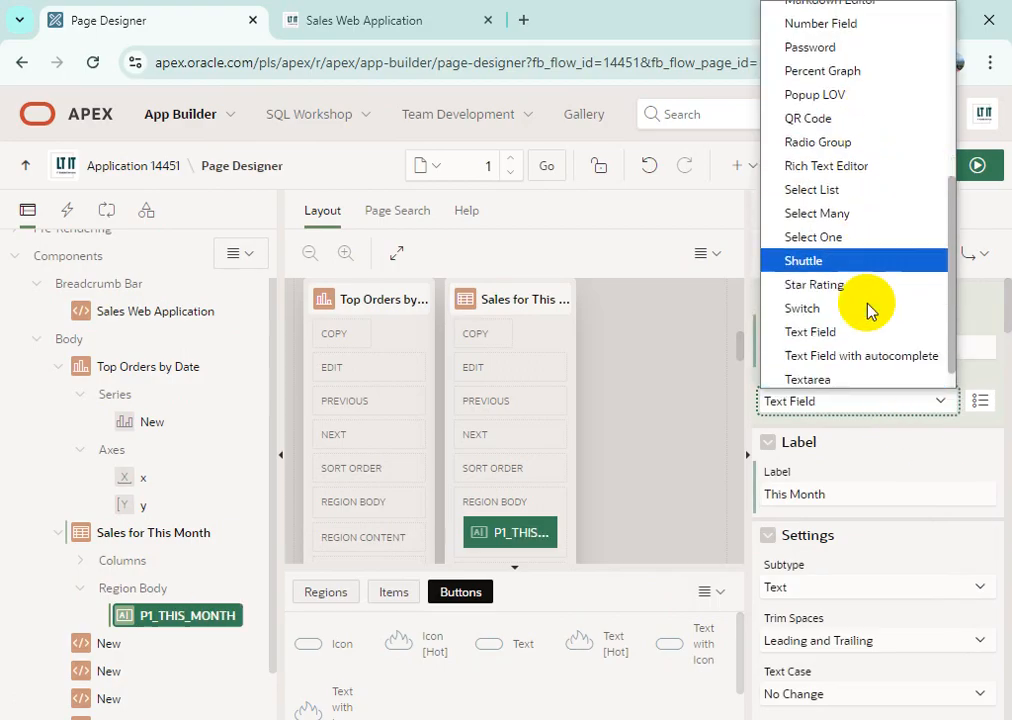
{"action": "scroll", "coordinate": [867, 309], "scroll_direction": "up", "scroll_amount": 5}
{"action": "scroll", "coordinate": [867, 309], "scroll_direction": "down", "scroll_amount": 5}
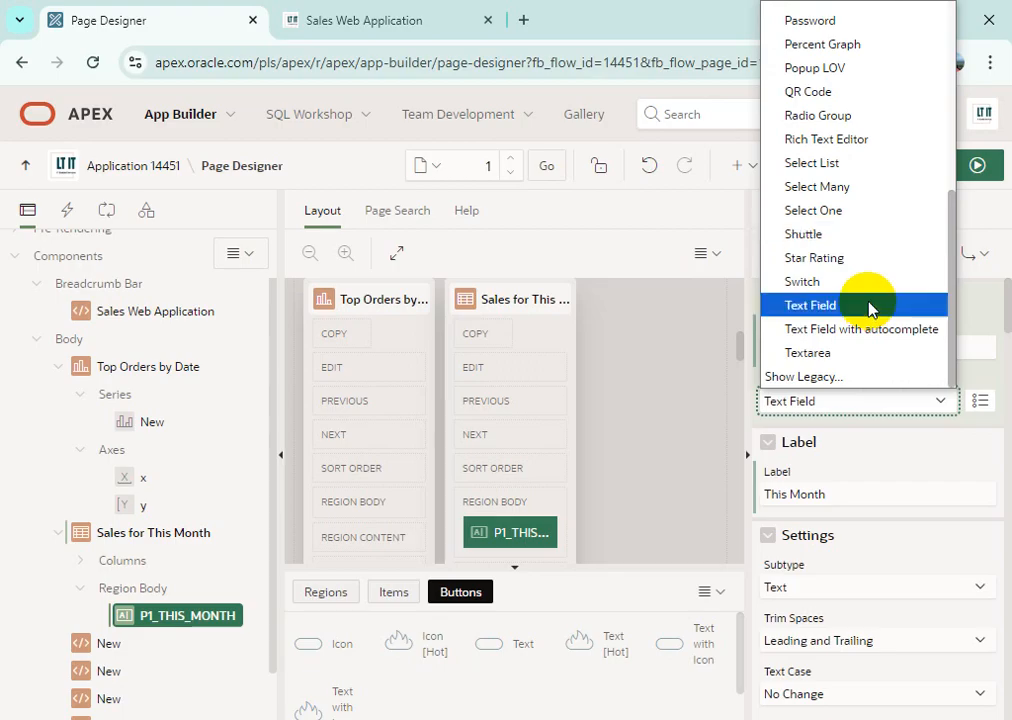
{"action": "scroll", "coordinate": [867, 309], "scroll_direction": "up", "scroll_amount": 5}
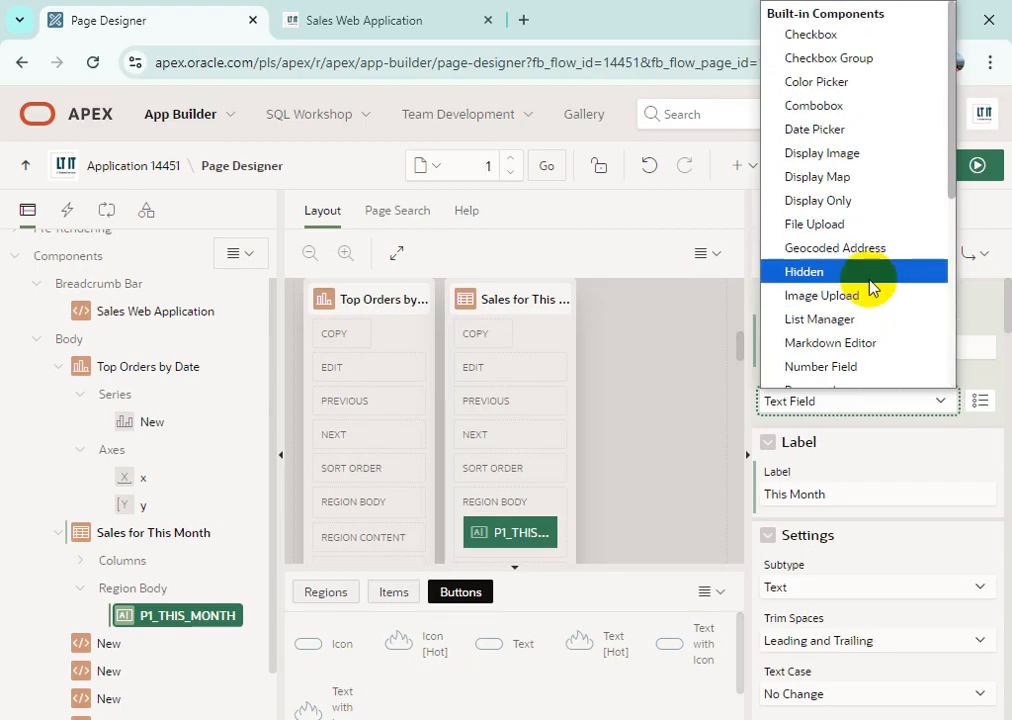
{"action": "left_click", "coordinate": [868, 273]}
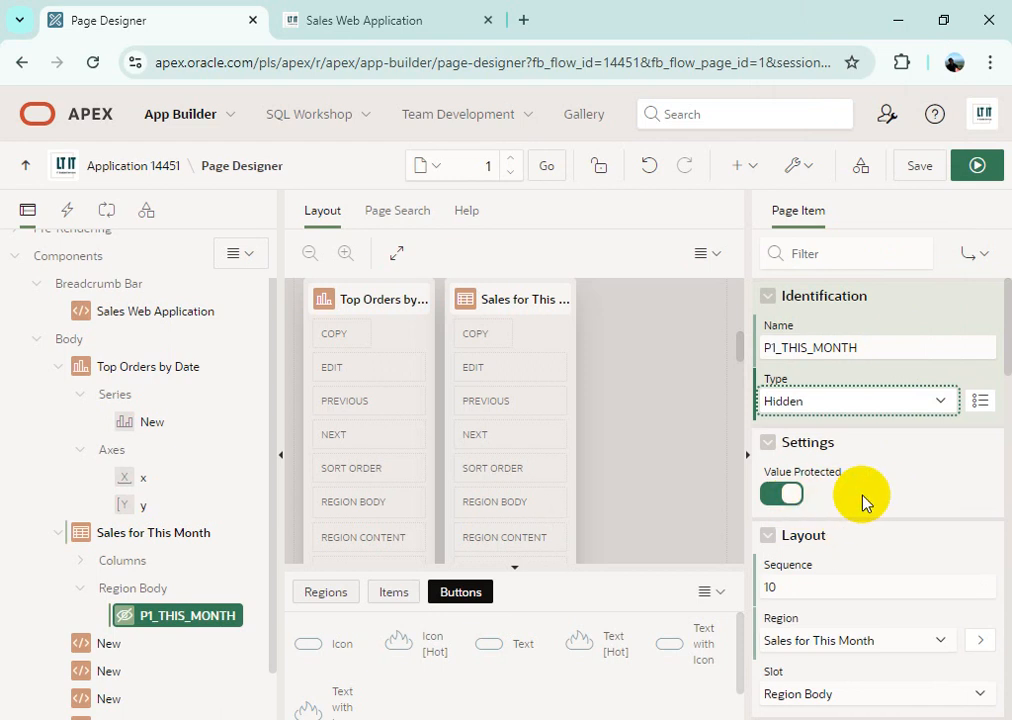
Set the P1_THIS_MONTH item's source type to Expression and open its PL/SQL expression in the code editor
{"action": "left_click", "coordinate": [985, 258]}
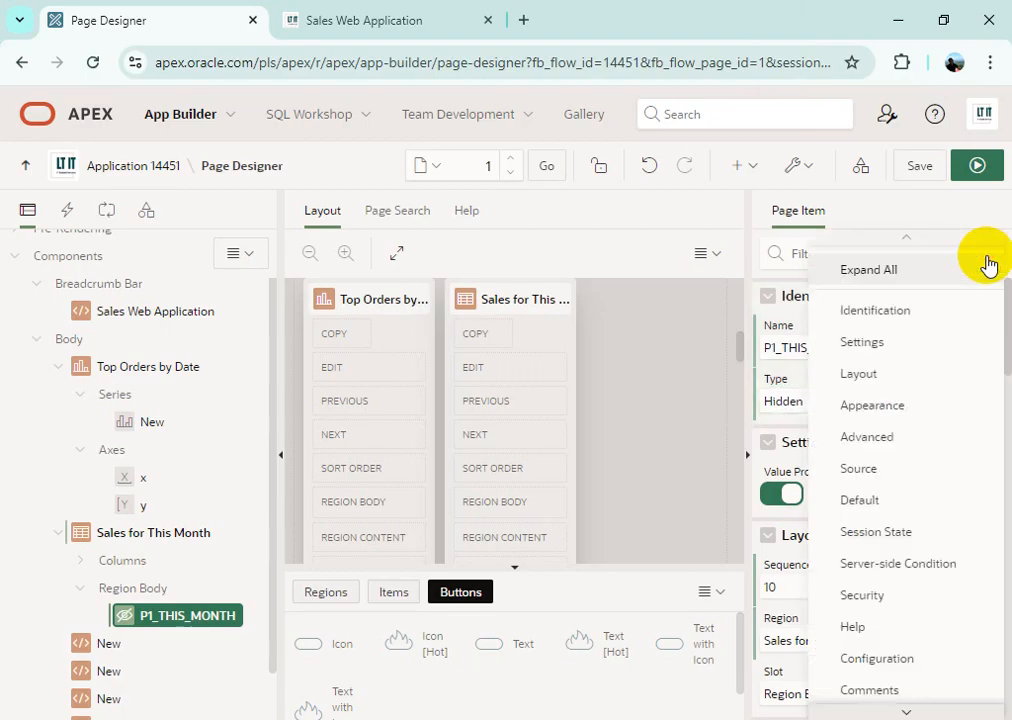
{"action": "left_click", "coordinate": [880, 472]}
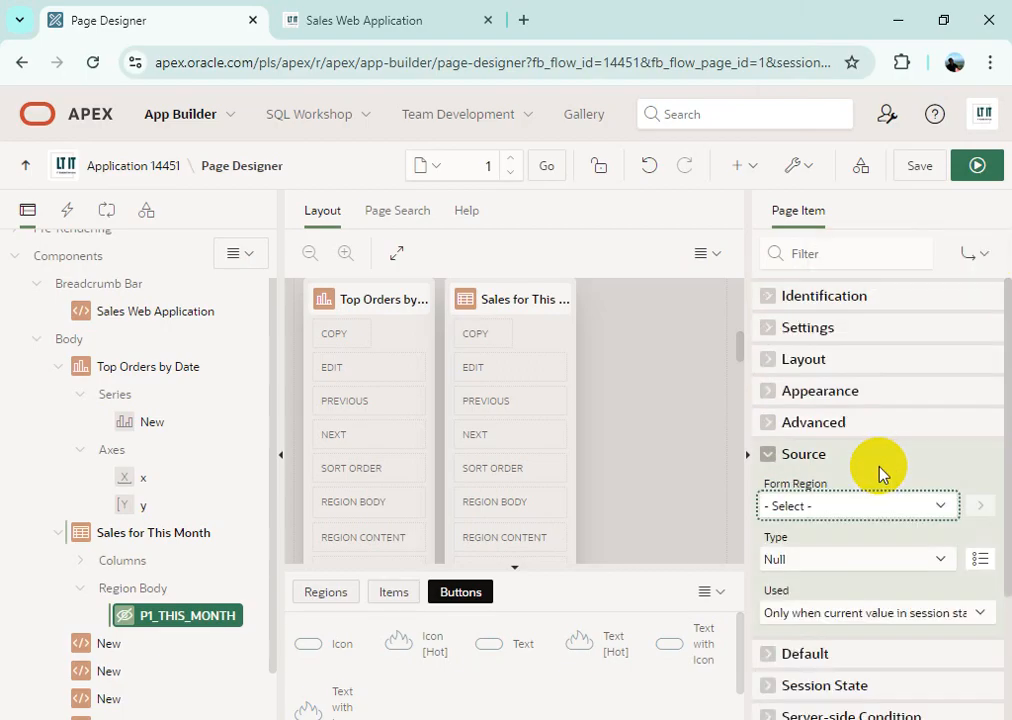
{"action": "left_click", "coordinate": [868, 567]}
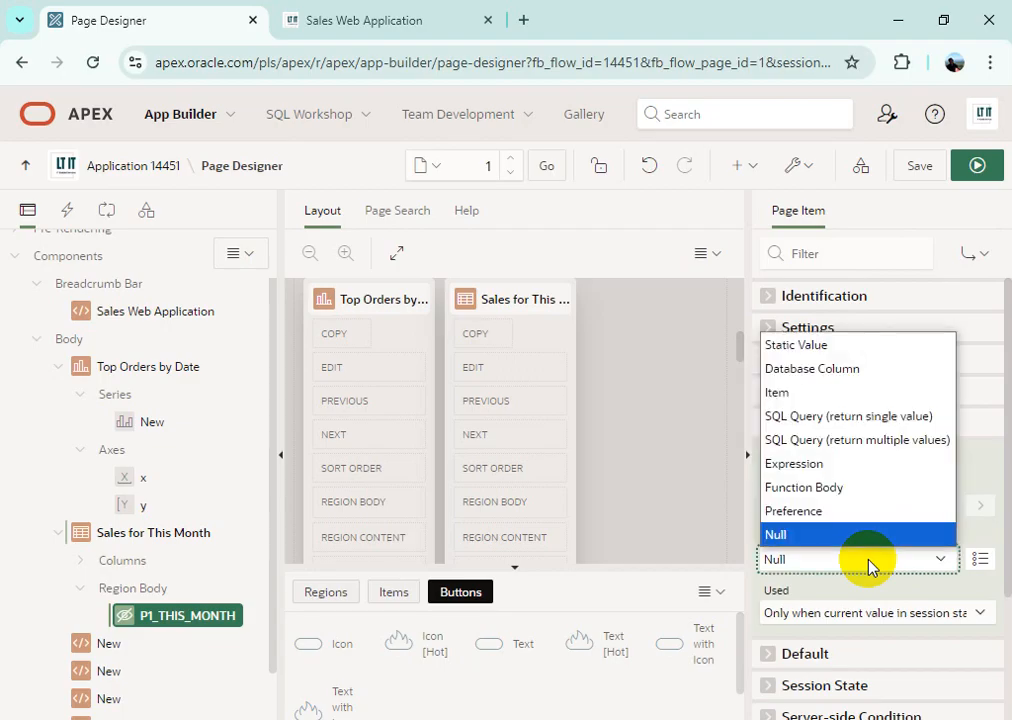
{"action": "left_click", "coordinate": [868, 465]}
{"action": "scroll", "coordinate": [919, 610], "scroll_direction": "down", "scroll_amount": 1}
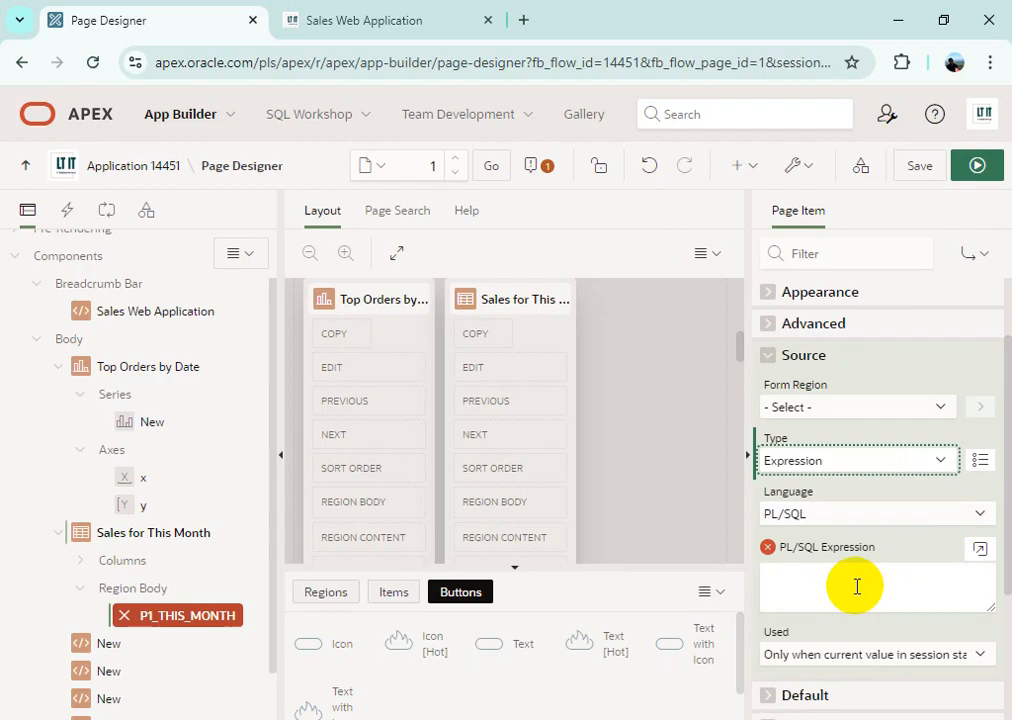
{"action": "left_click", "coordinate": [980, 550]}
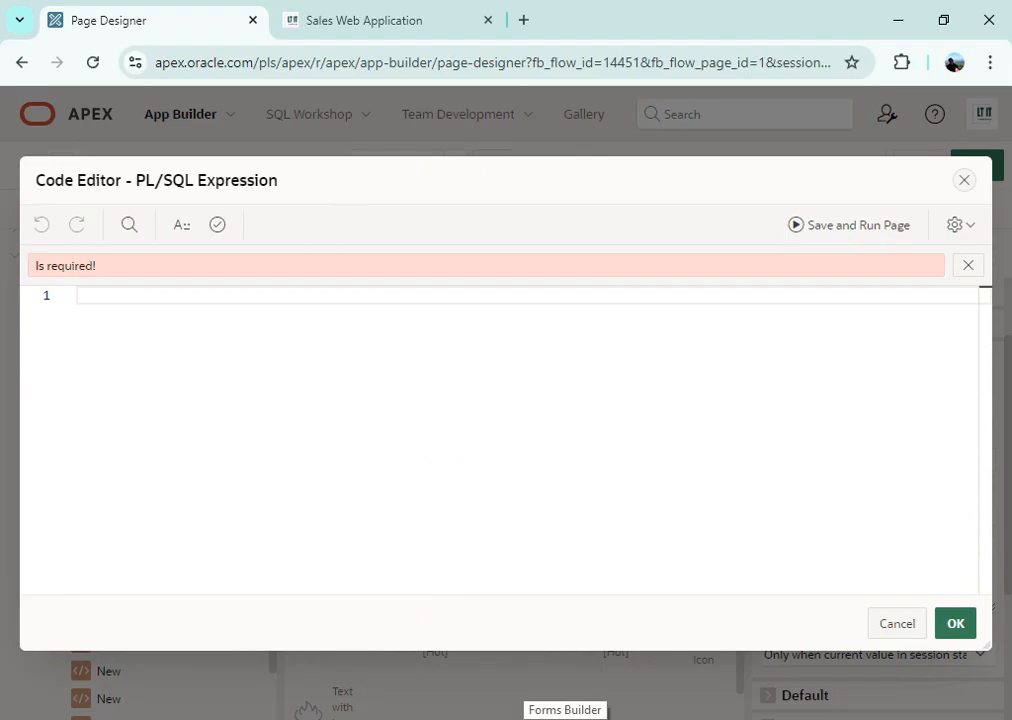
Unpin Forms Builder from the taskbar
{"action": "right_click", "coordinate": [565, 718]}
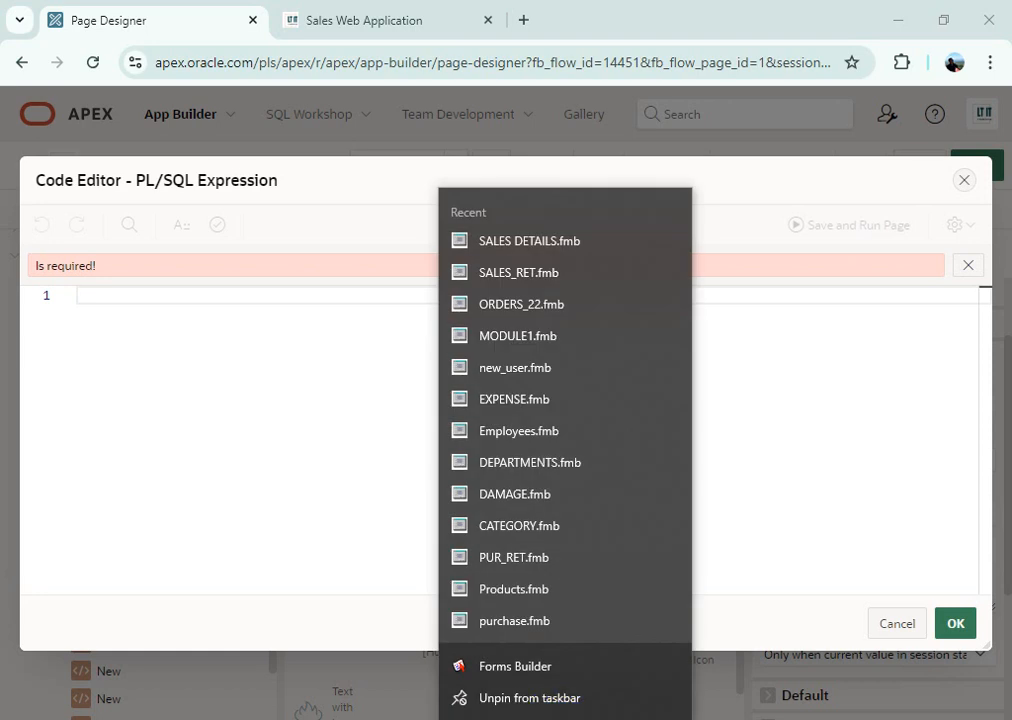
{"action": "left_click", "coordinate": [550, 698]}
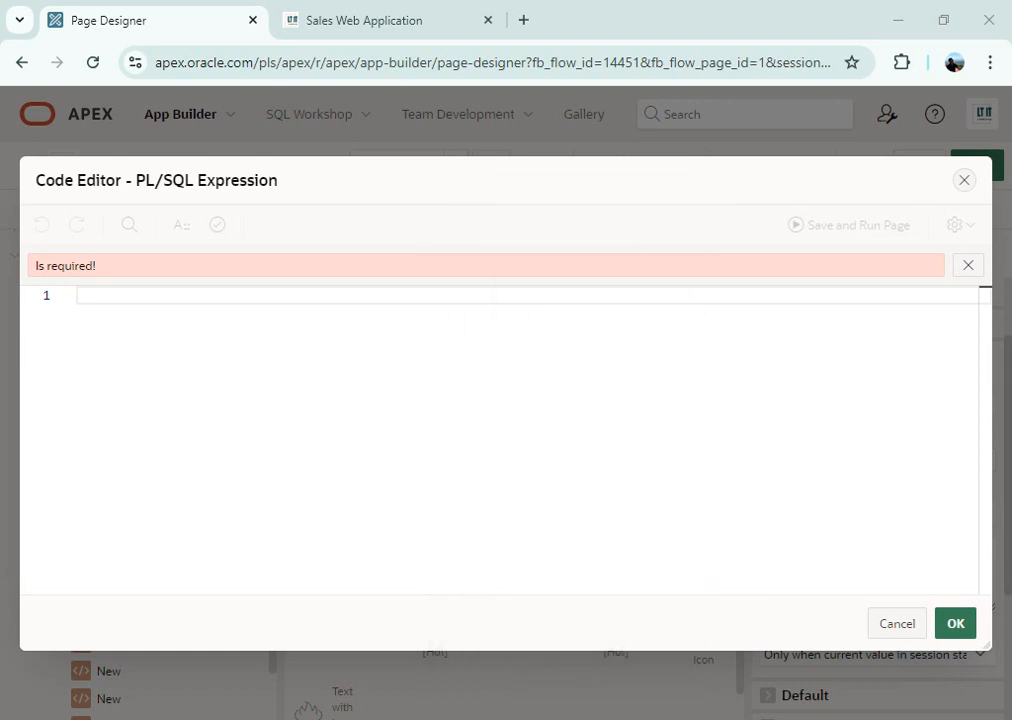
Unpin Cloud Sales and the unneeded app next to it from the taskbar
{"action": "right_click", "coordinate": [604, 718]}
{"action": "left_click", "coordinate": [588, 696]}
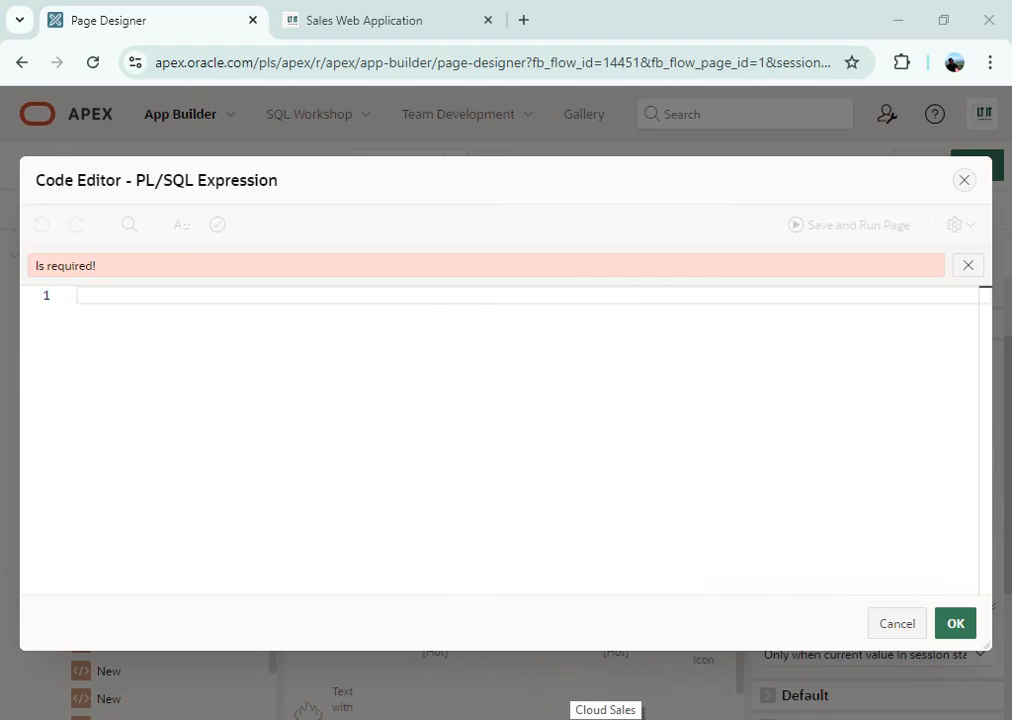
{"action": "right_click", "coordinate": [604, 718]}
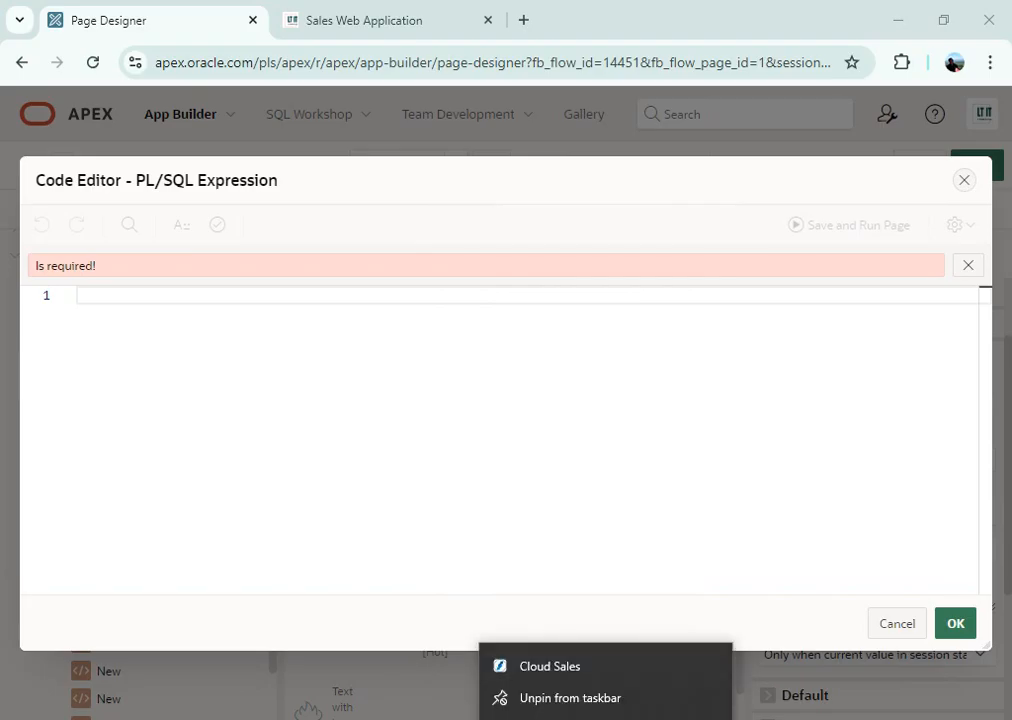
{"action": "left_click", "coordinate": [584, 698]}
Close the 4.3.2.txt and 4.3.1.txt query files open in Notepad
{"action": "mouse_move", "coordinate": [640, 700]}
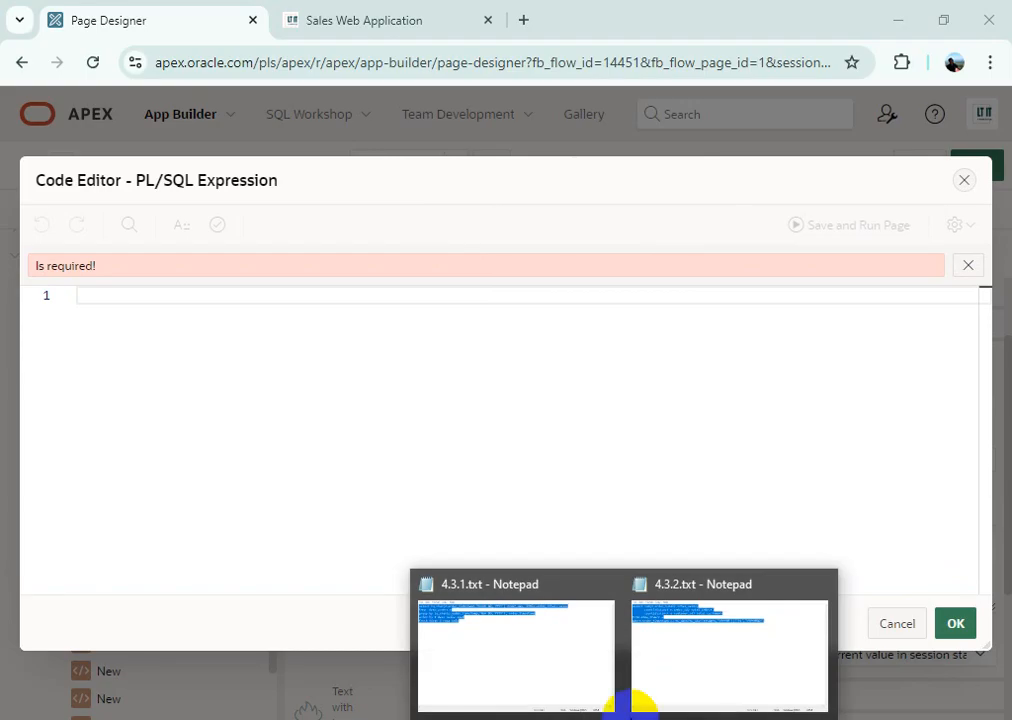
{"action": "left_click", "coordinate": [680, 678]}
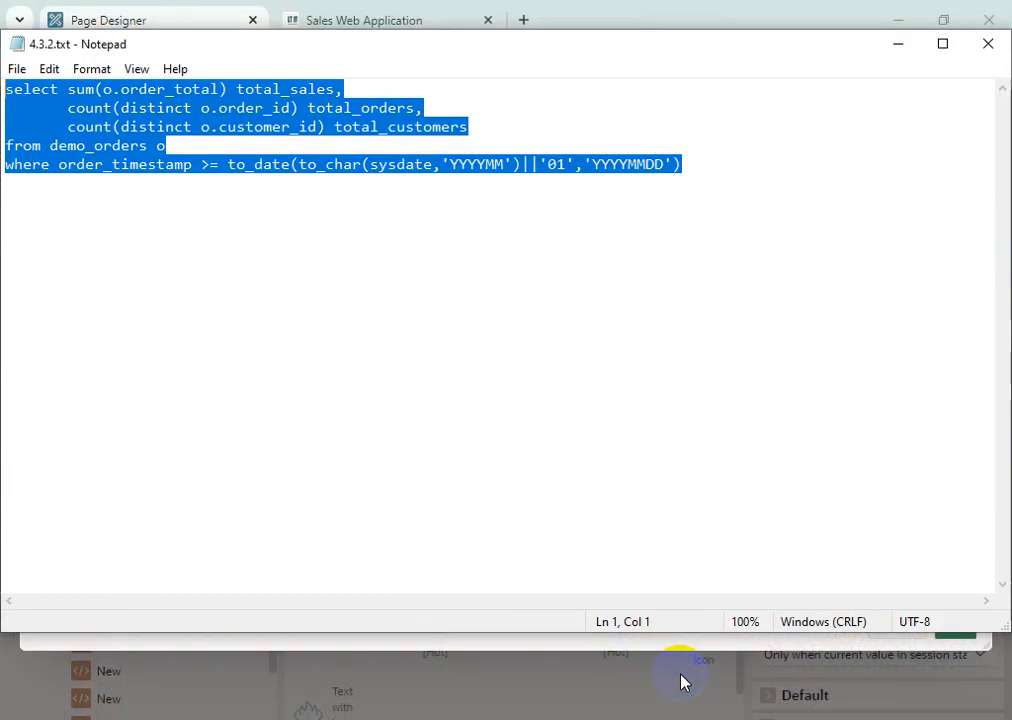
{"action": "left_click", "coordinate": [981, 42]}
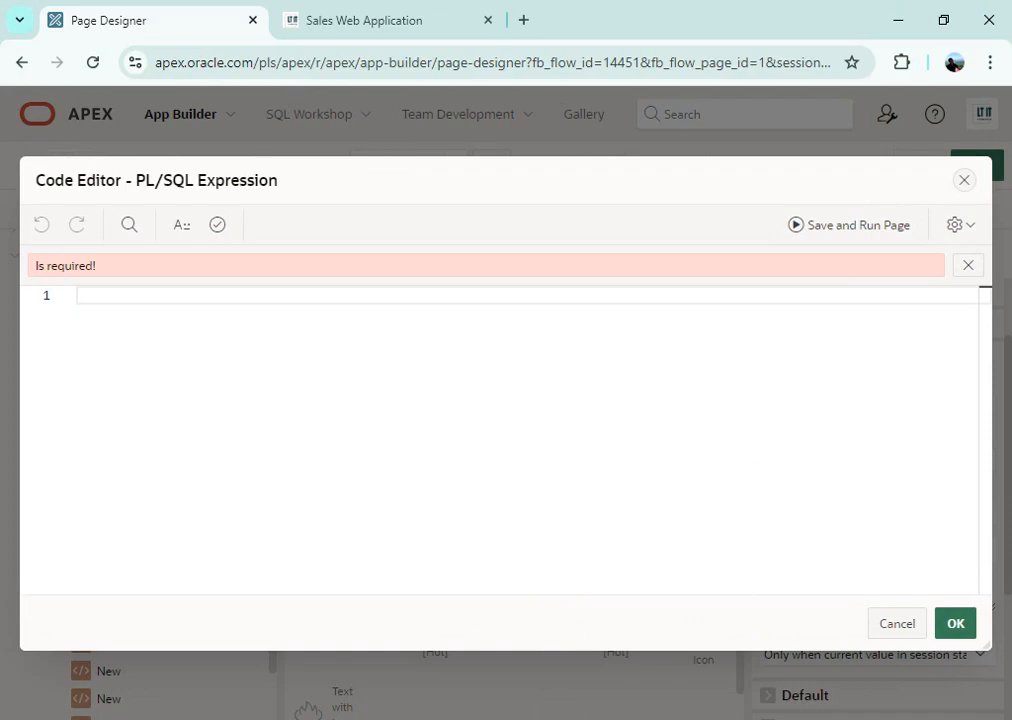
{"action": "left_click", "coordinate": [590, 718]}
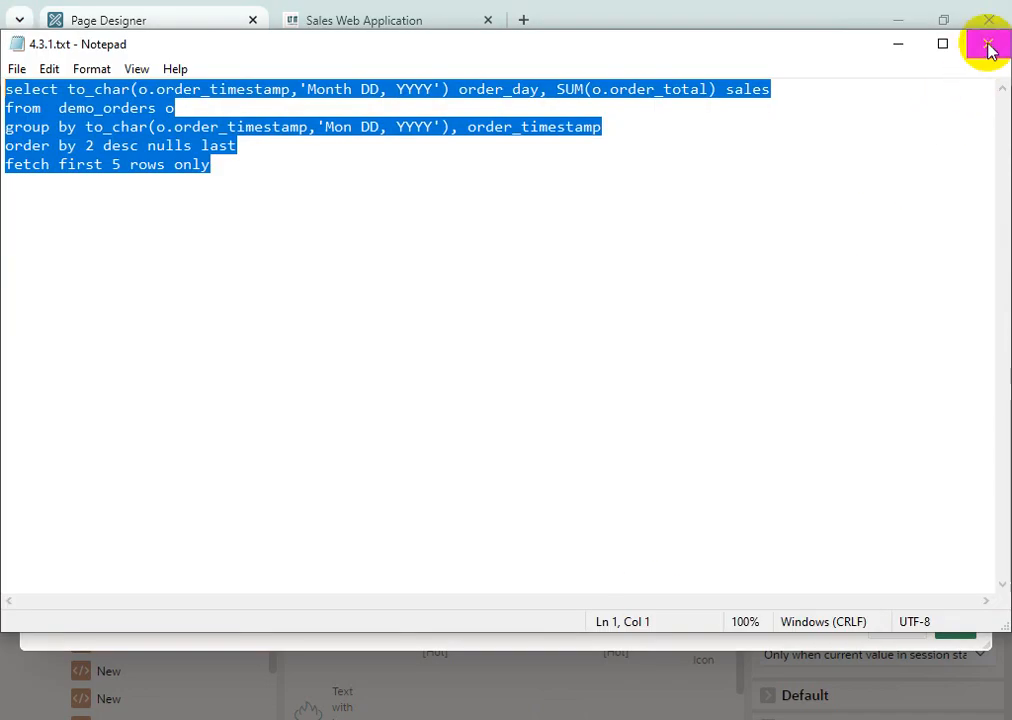
{"action": "left_click", "coordinate": [987, 43]}
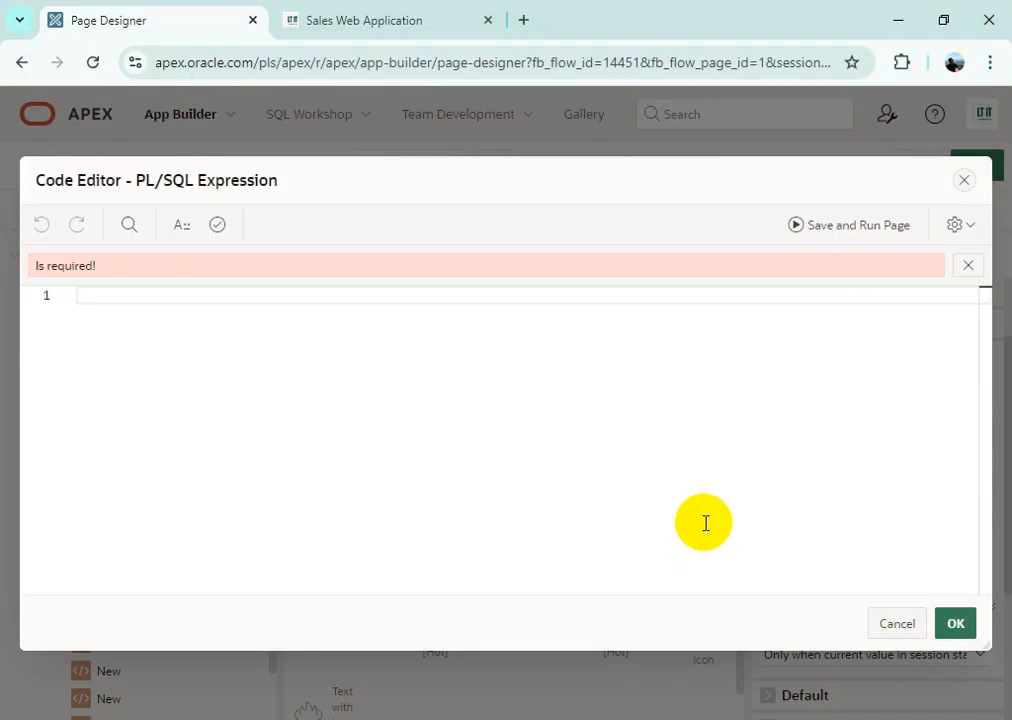
Copy to_char(sysdate ,'MM')||'01'||to_char(sysdate ,'YYYY') from the PDF guide in Edge into the PL/SQL Expression editor and validate it
{"action": "left_click", "coordinate": [412, 718]}
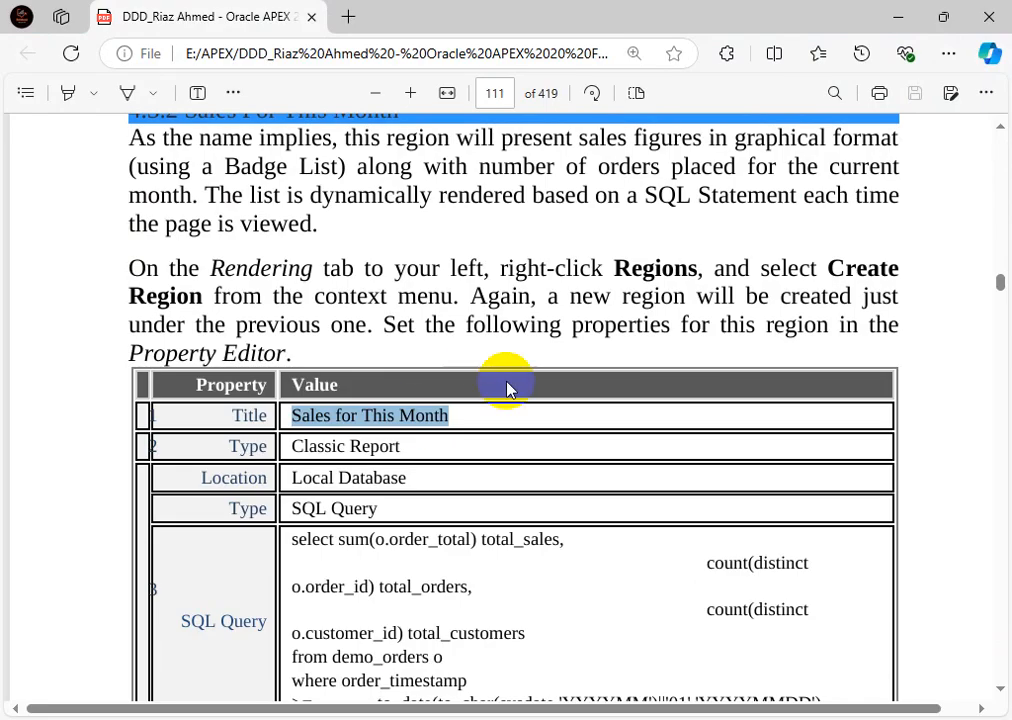
{"action": "scroll", "coordinate": [506, 389], "scroll_direction": "down", "scroll_amount": 4}
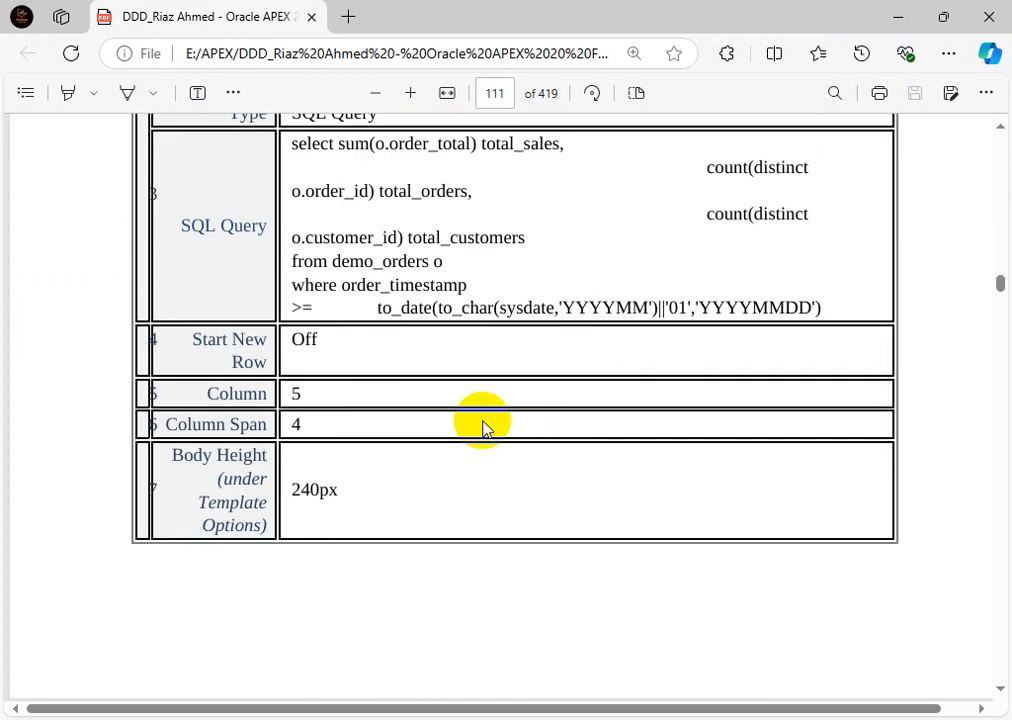
{"action": "scroll", "coordinate": [482, 428], "scroll_direction": "down", "scroll_amount": 11}
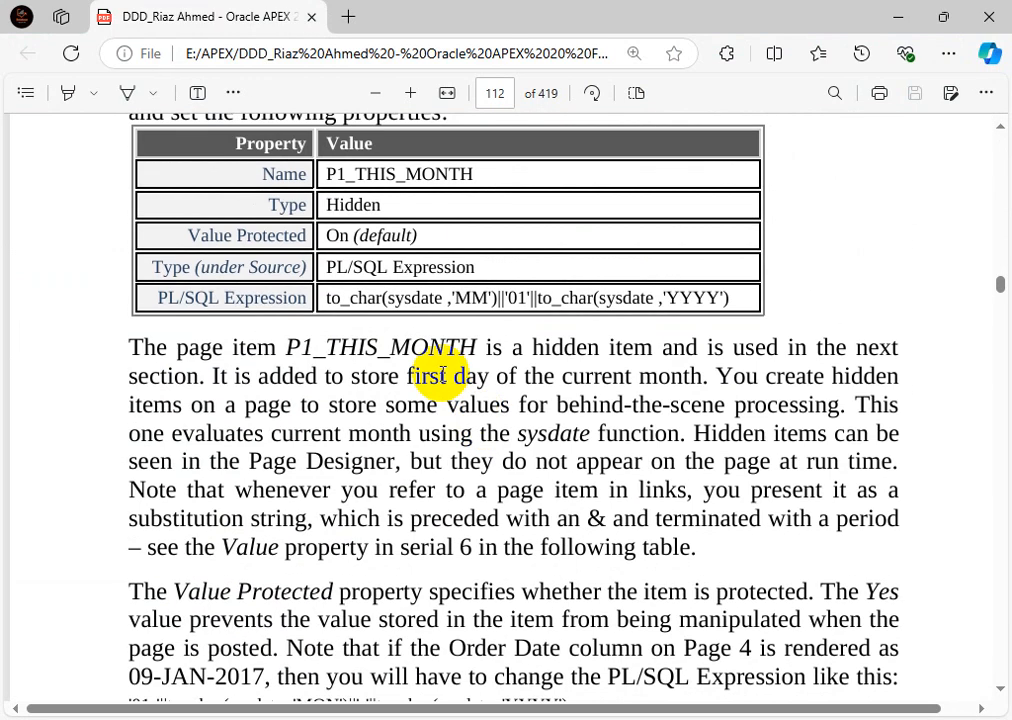
{"action": "left_click_drag", "start_coordinate": [323, 296], "coordinate": [669, 322]}
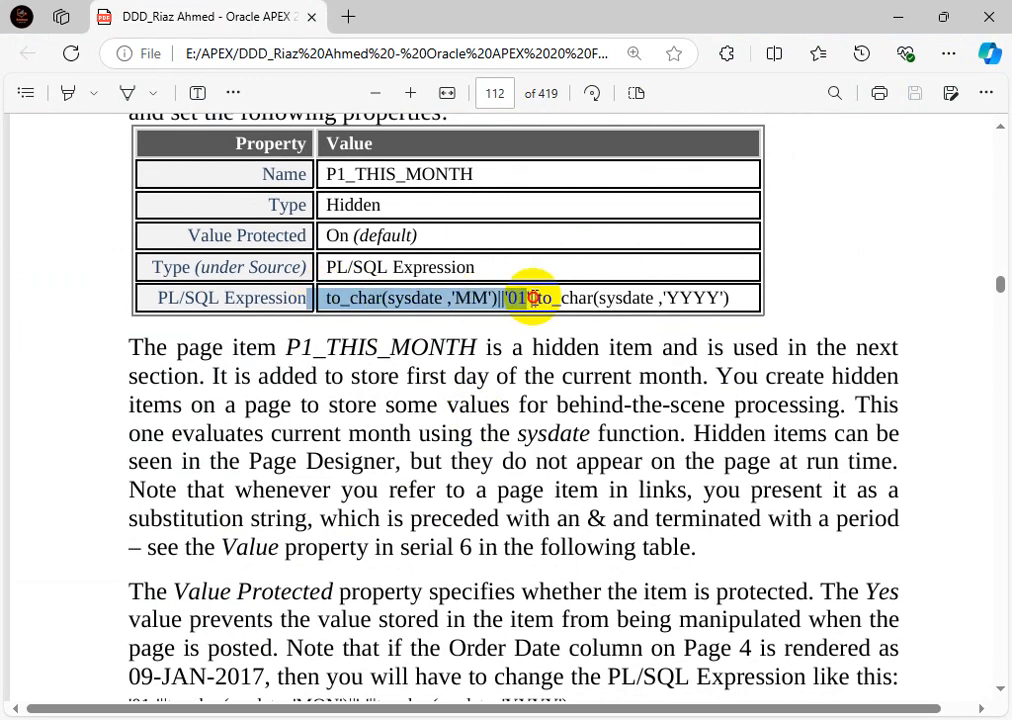
{"action": "left_click", "coordinate": [731, 296]}
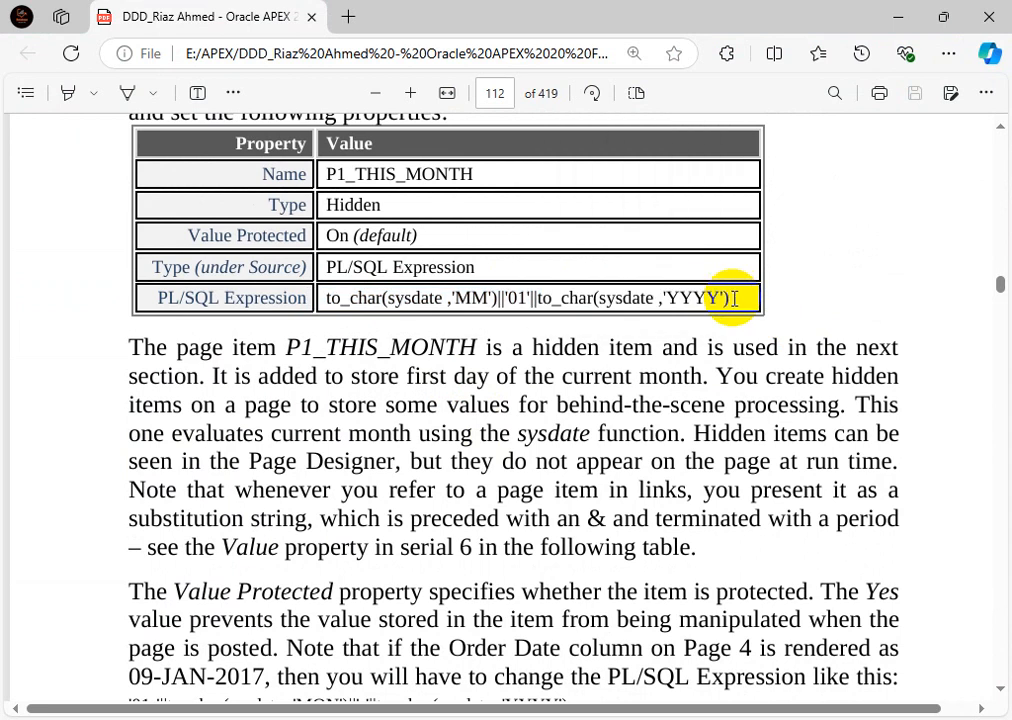
{"action": "left_click_drag", "start_coordinate": [733, 298], "coordinate": [325, 298]}
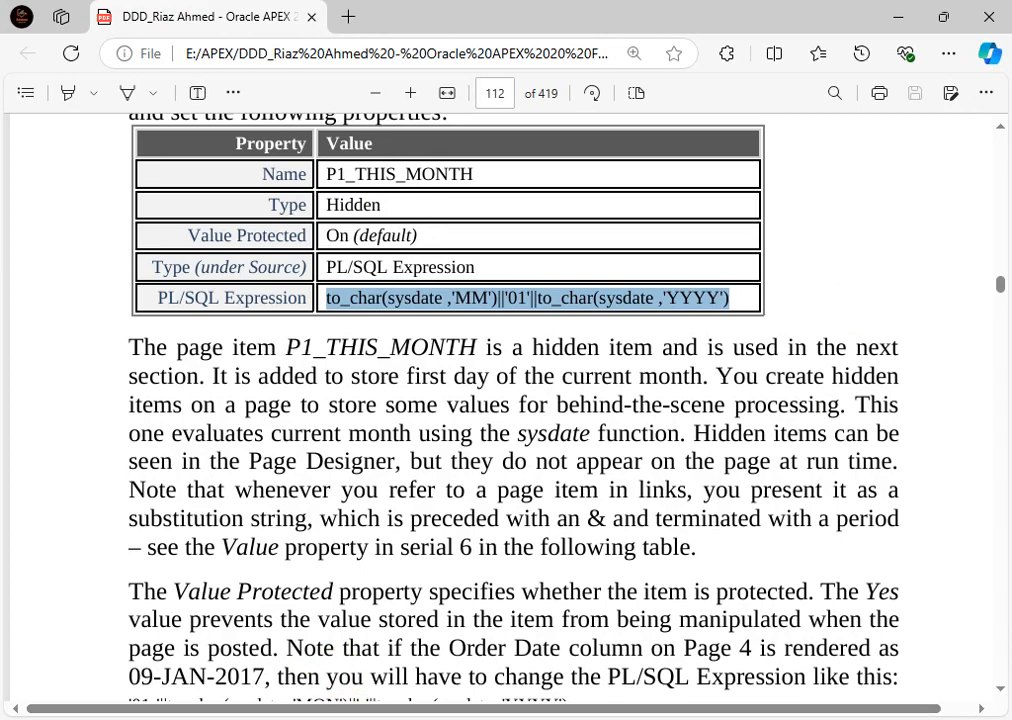
{"action": "left_click", "coordinate": [325, 719]}
{"action": "type", "text": "to_char(sysdate ,'MM') |'01' |to_char(sysdate ,'YYYY')"}
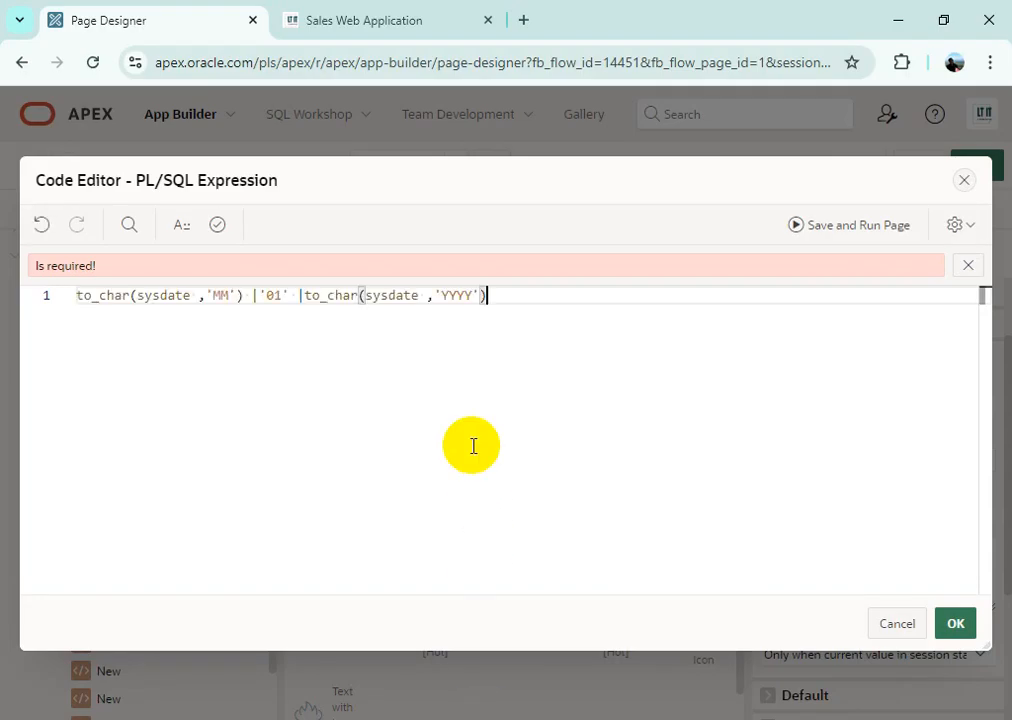
{"action": "left_click", "coordinate": [219, 227]}
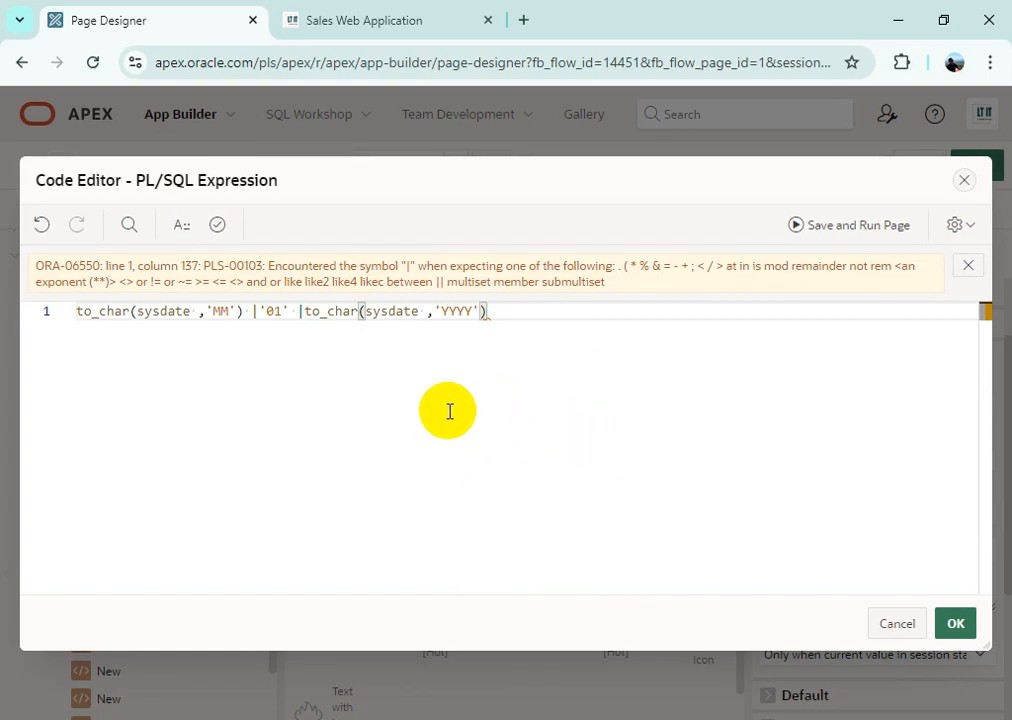
Correct both concatenation operators in the expression to ||, remove the stray spaces around '01', and validate and accept the code
{"action": "left_click", "coordinate": [258, 311]}
{"action": "key", "text": "BackSpace"}
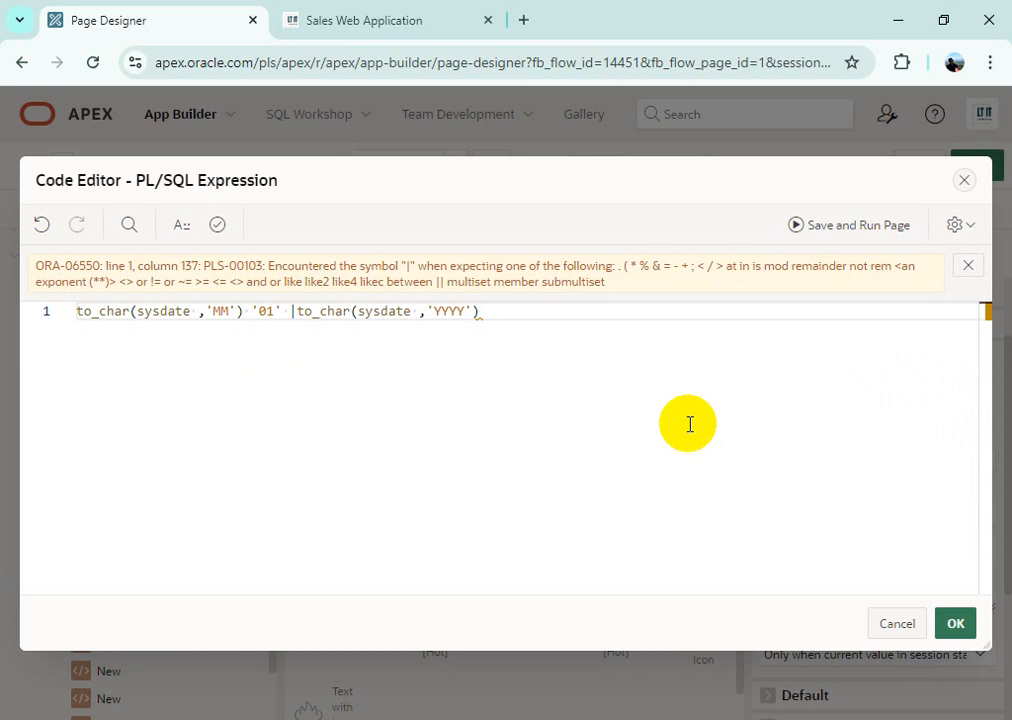
{"action": "type", "text": "||"}
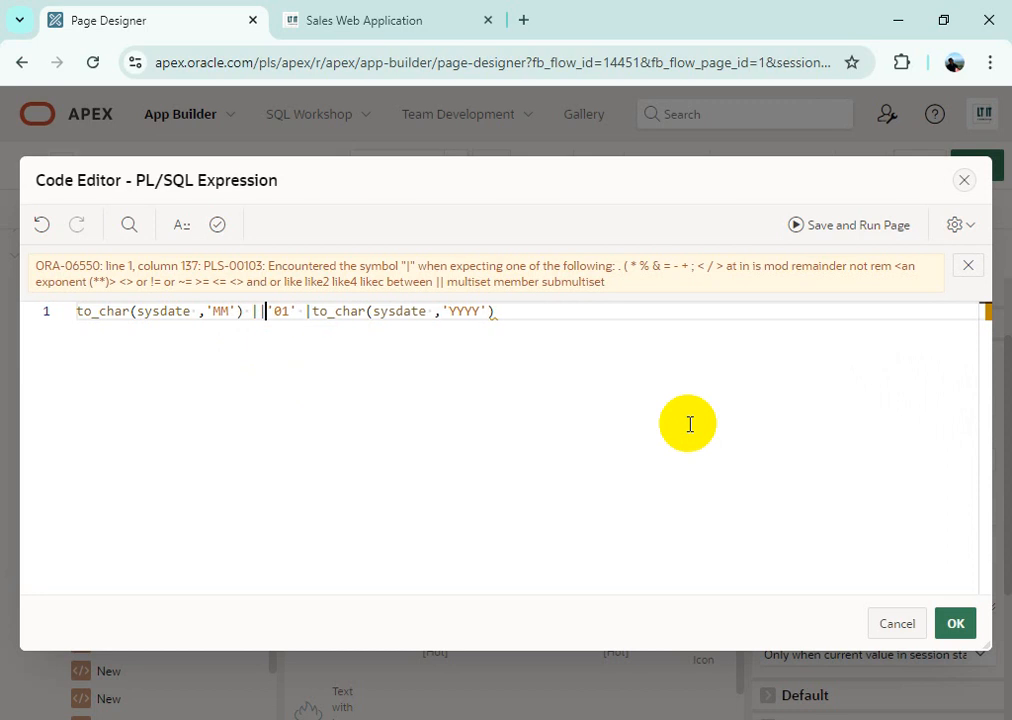
{"action": "left_click", "coordinate": [312, 311]}
{"action": "left_click_drag", "start_coordinate": [313, 311], "coordinate": [299, 314]}
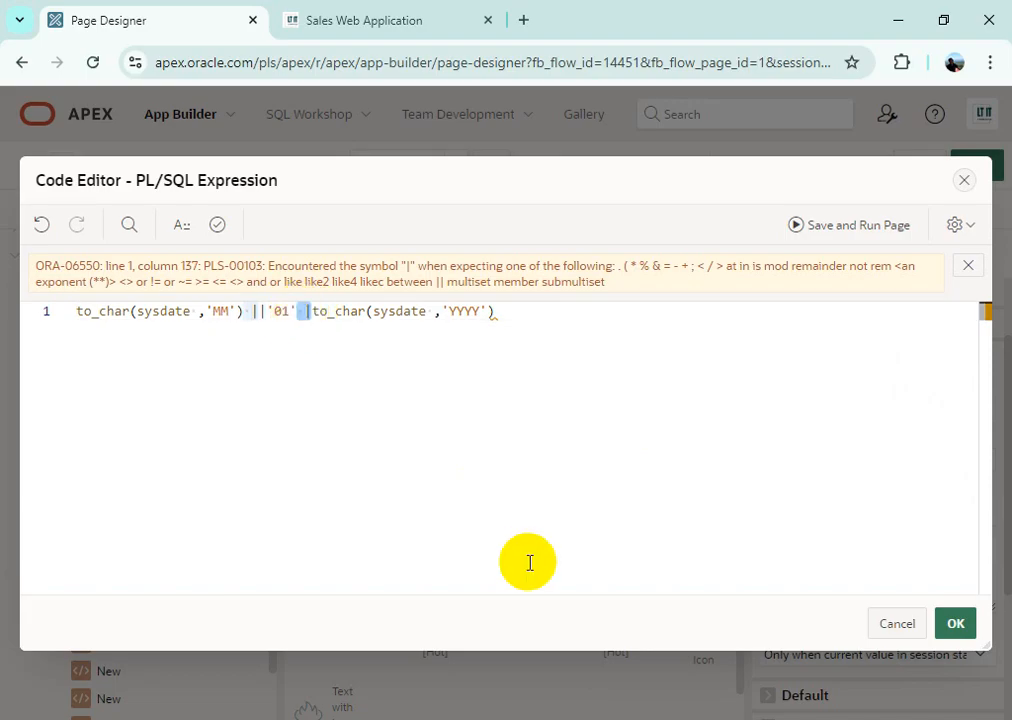
{"action": "type", "text": "||"}
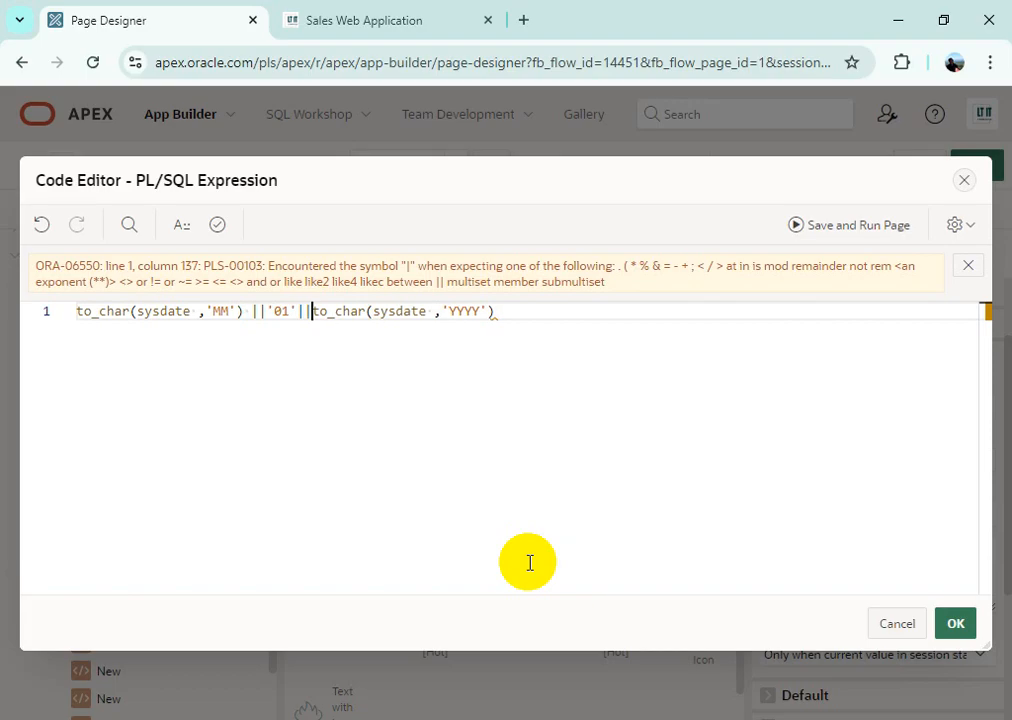
{"action": "left_click", "coordinate": [248, 310]}
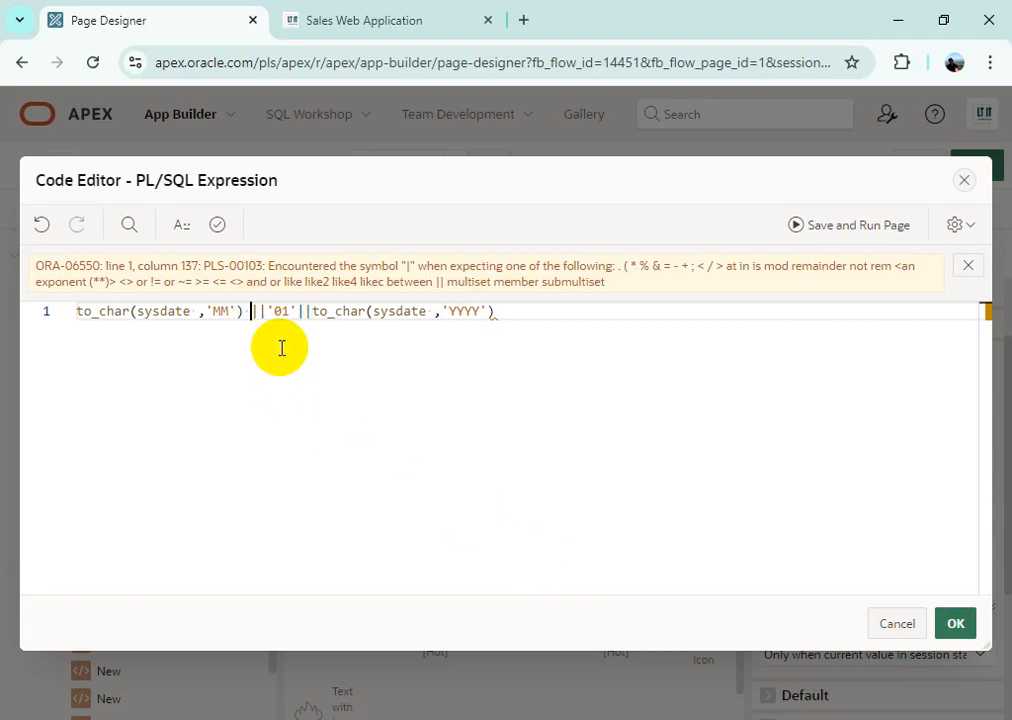
{"action": "key", "text": "BackSpace"}
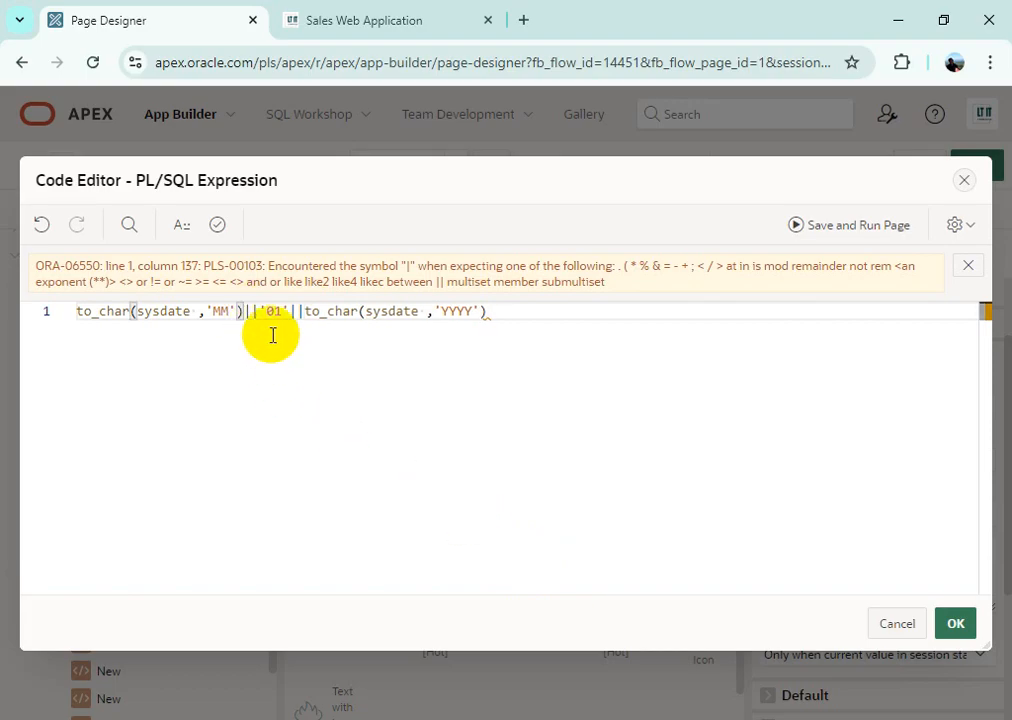
{"action": "key", "text": "End"}
{"action": "left_click", "coordinate": [217, 226]}
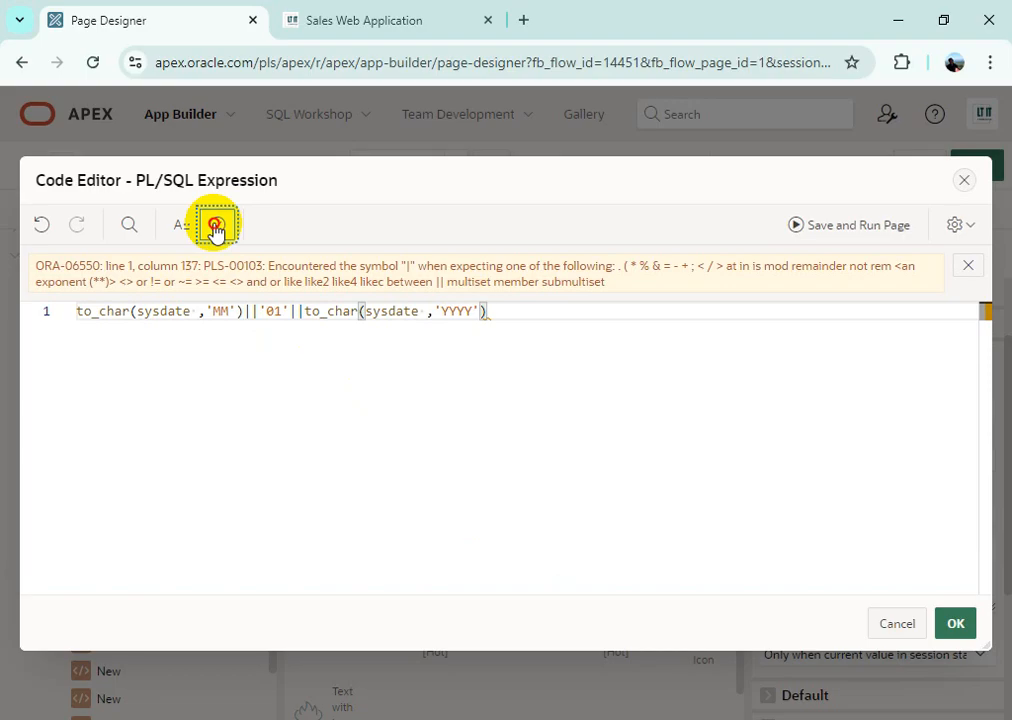
{"action": "left_click", "coordinate": [953, 626]}
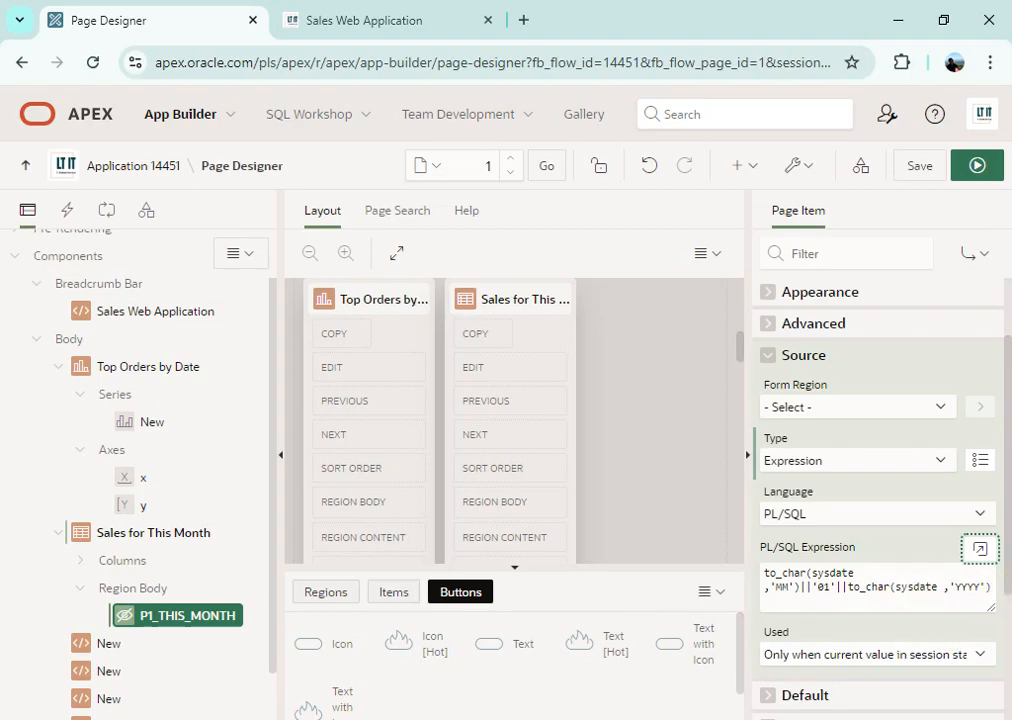
Examine the PDF guide's table of properties for turning the TOTAL_SALES column into a link
{"action": "key", "text": "alt+Tab"}
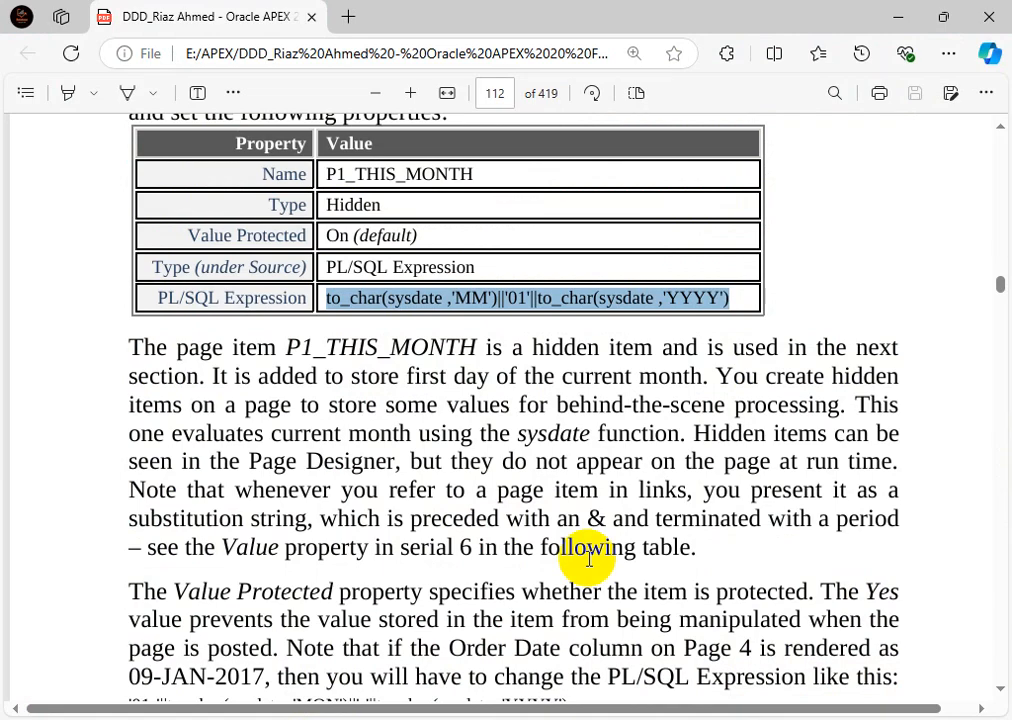
{"action": "scroll", "coordinate": [688, 441], "scroll_direction": "down", "scroll_amount": 10}
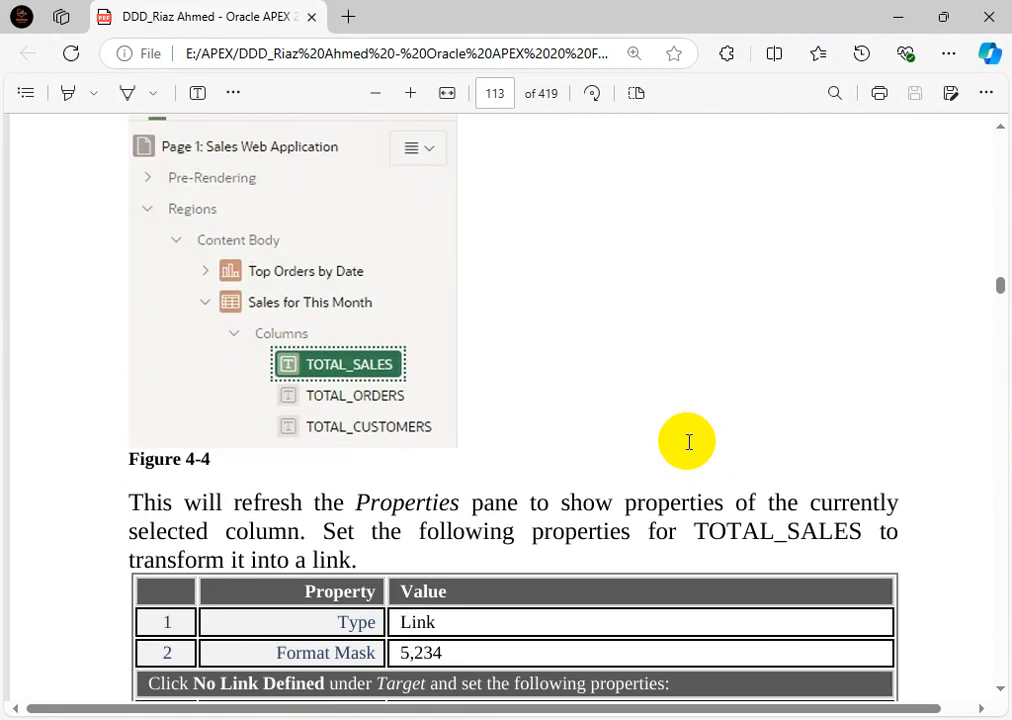
{"action": "scroll", "coordinate": [688, 441], "scroll_direction": "down", "scroll_amount": 2}
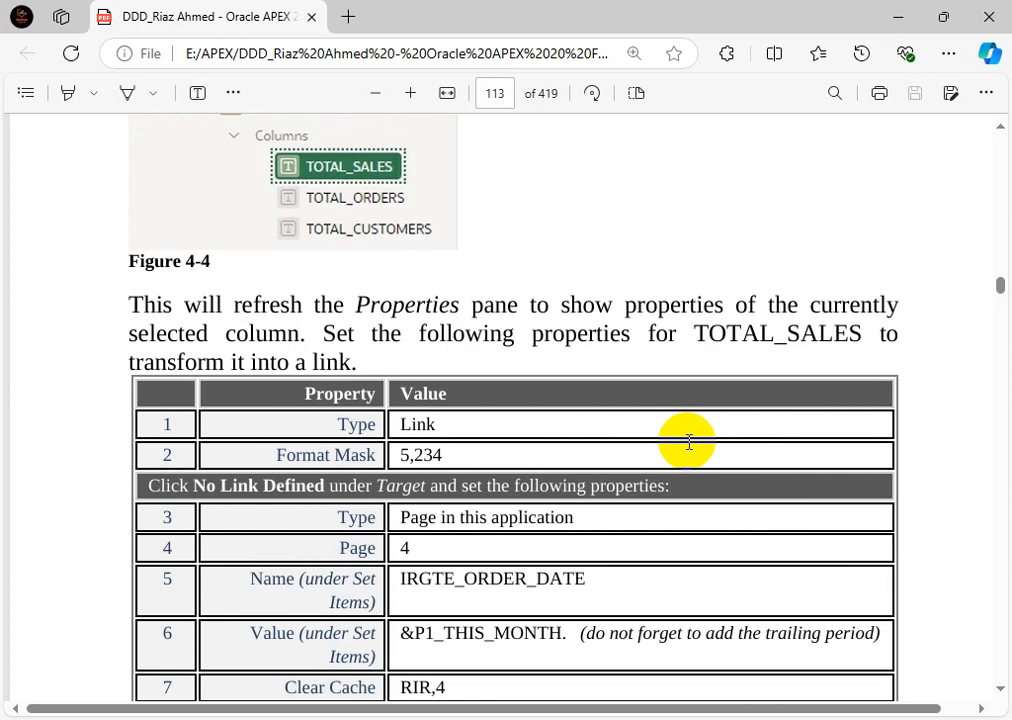
{"action": "scroll", "coordinate": [688, 441], "scroll_direction": "down", "scroll_amount": 1}
{"action": "scroll", "coordinate": [688, 441], "scroll_direction": "up", "scroll_amount": 2}
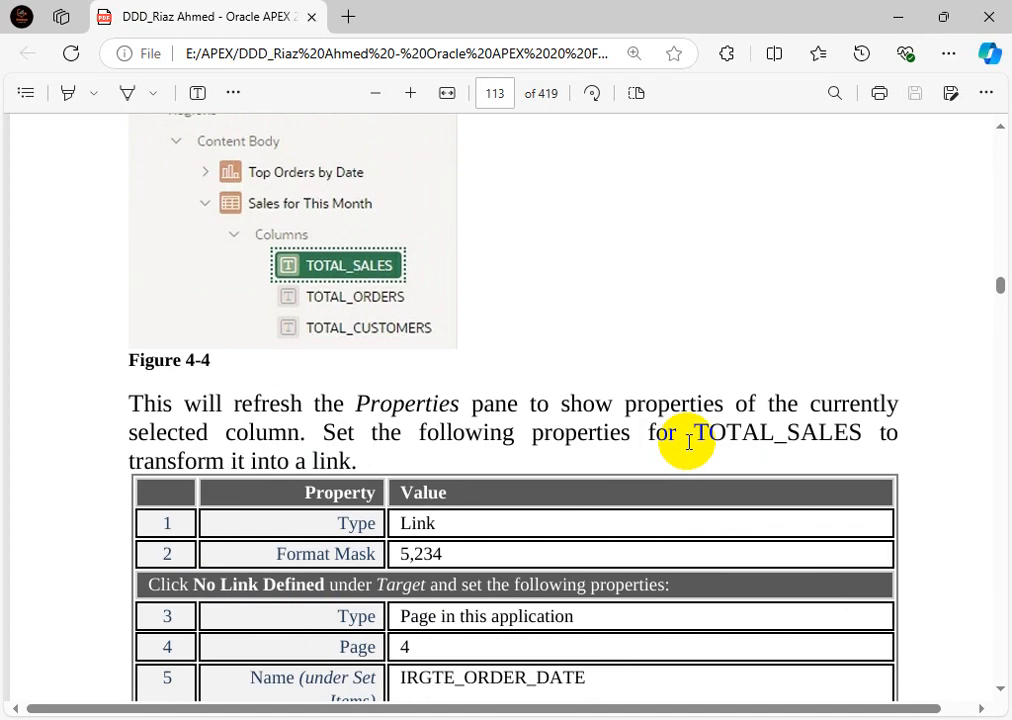
{"action": "scroll", "coordinate": [688, 441], "scroll_direction": "down", "scroll_amount": 2}
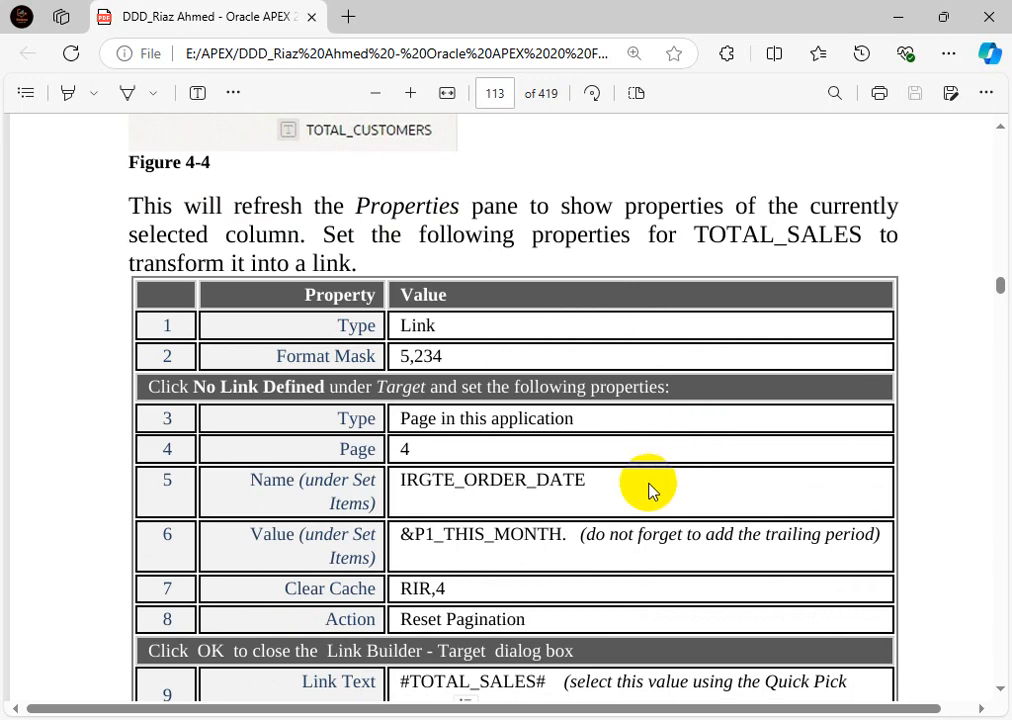
{"action": "scroll", "coordinate": [650, 487], "scroll_direction": "down", "scroll_amount": 1}
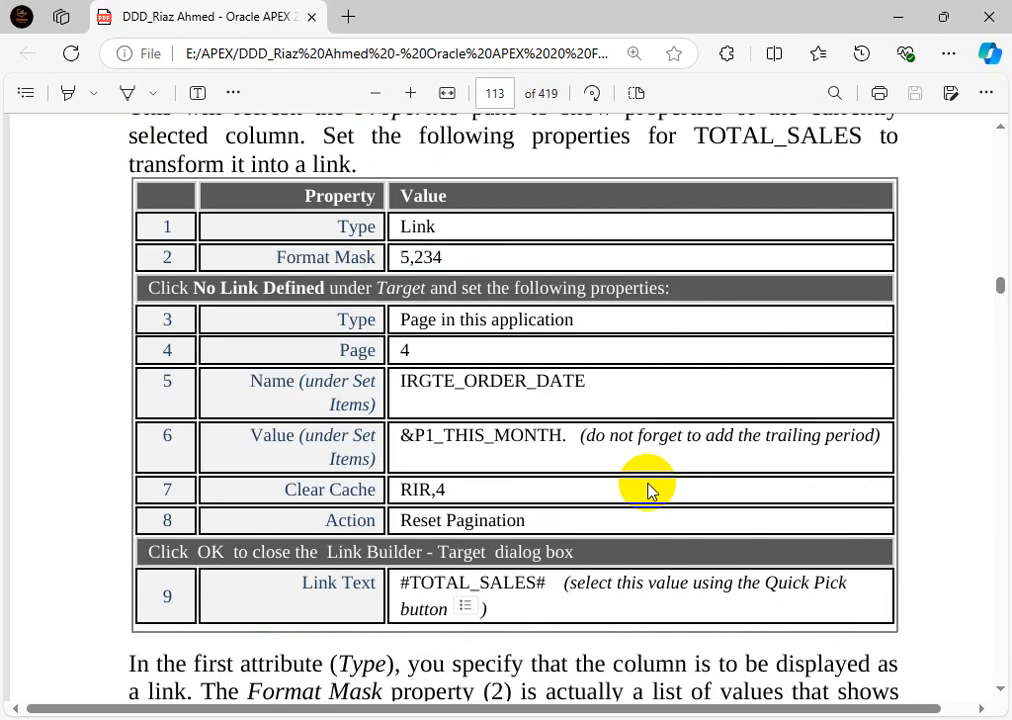
{"action": "scroll", "coordinate": [648, 481], "scroll_direction": "up", "scroll_amount": 1}
{"action": "scroll", "coordinate": [649, 475], "scroll_direction": "down", "scroll_amount": 1}
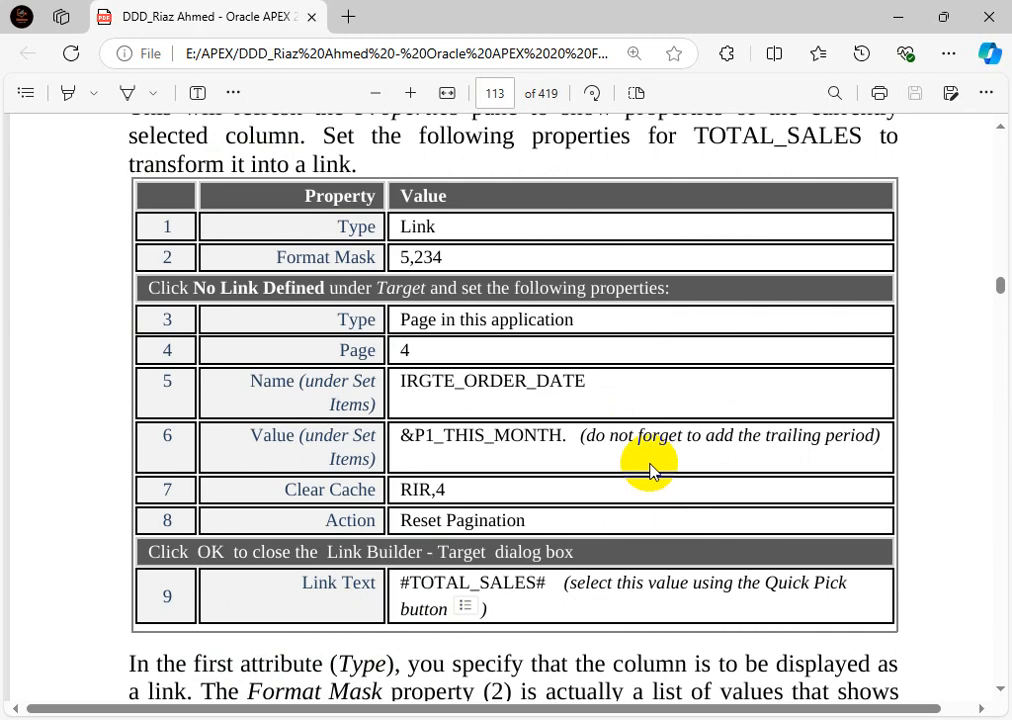
Return to Page Designer in Chrome, expand the columns of the Sales for This Month region and select TOTAL_SALES
{"action": "mouse_move", "coordinate": [447, 719]}
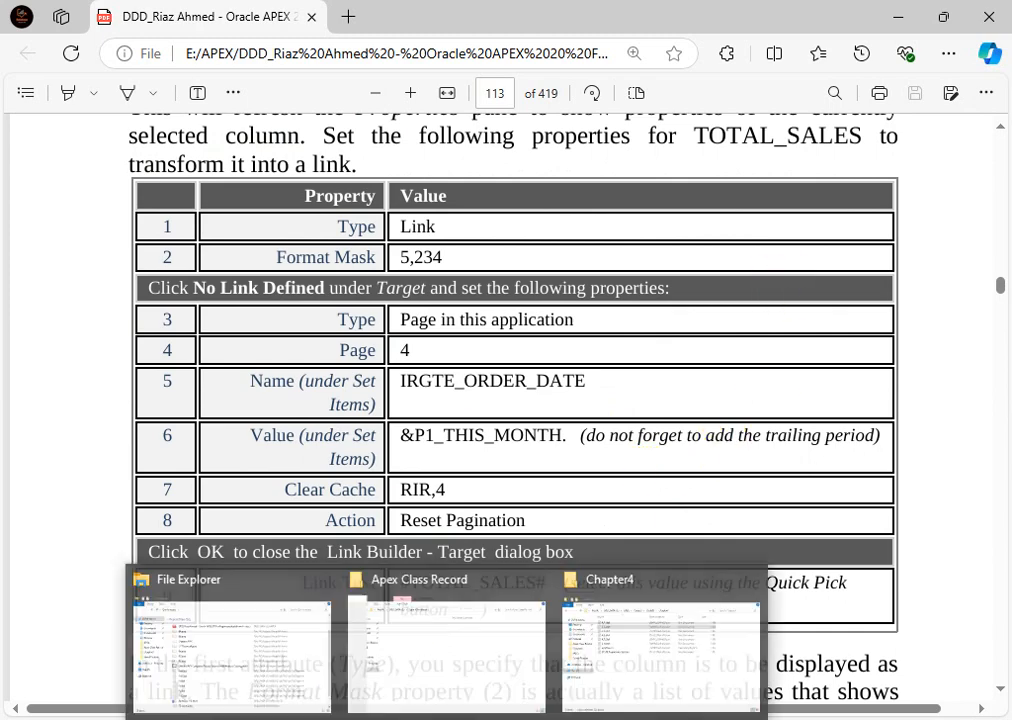
{"action": "mouse_move", "coordinate": [490, 719]}
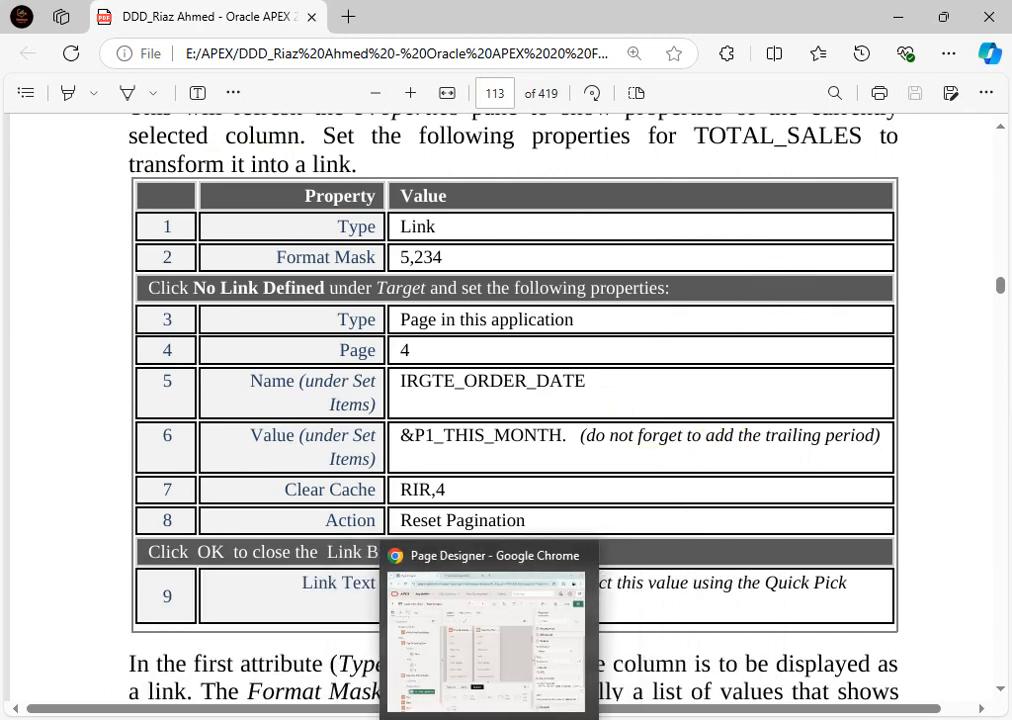
{"action": "left_click", "coordinate": [476, 592]}
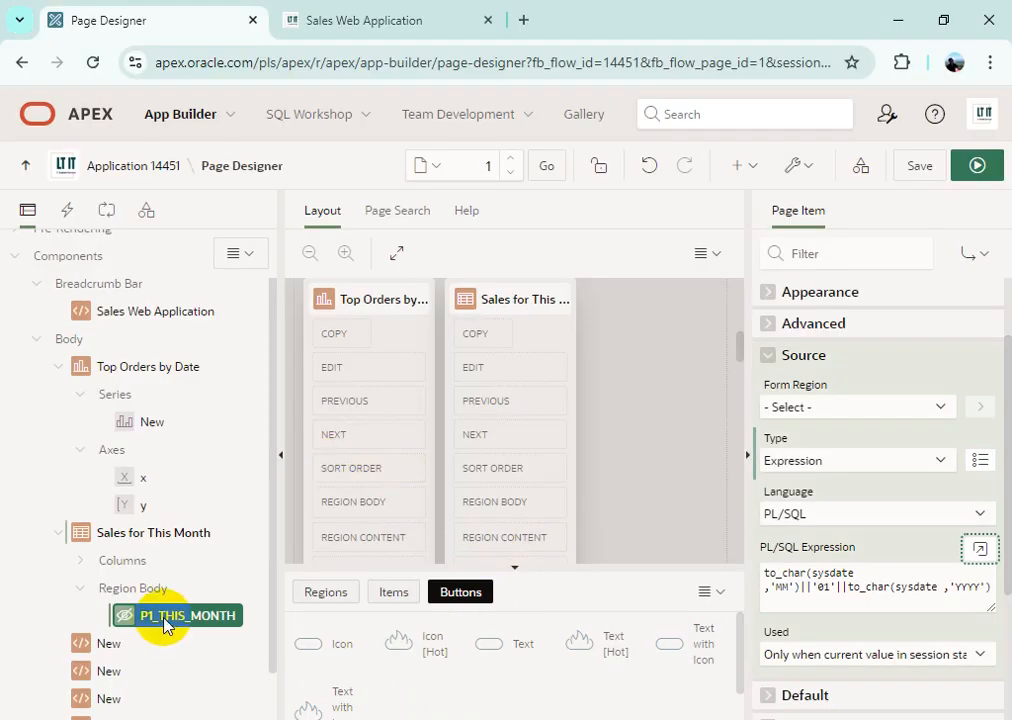
{"action": "scroll", "coordinate": [160, 610], "scroll_direction": "down", "scroll_amount": 1}
{"action": "left_click", "coordinate": [82, 505]}
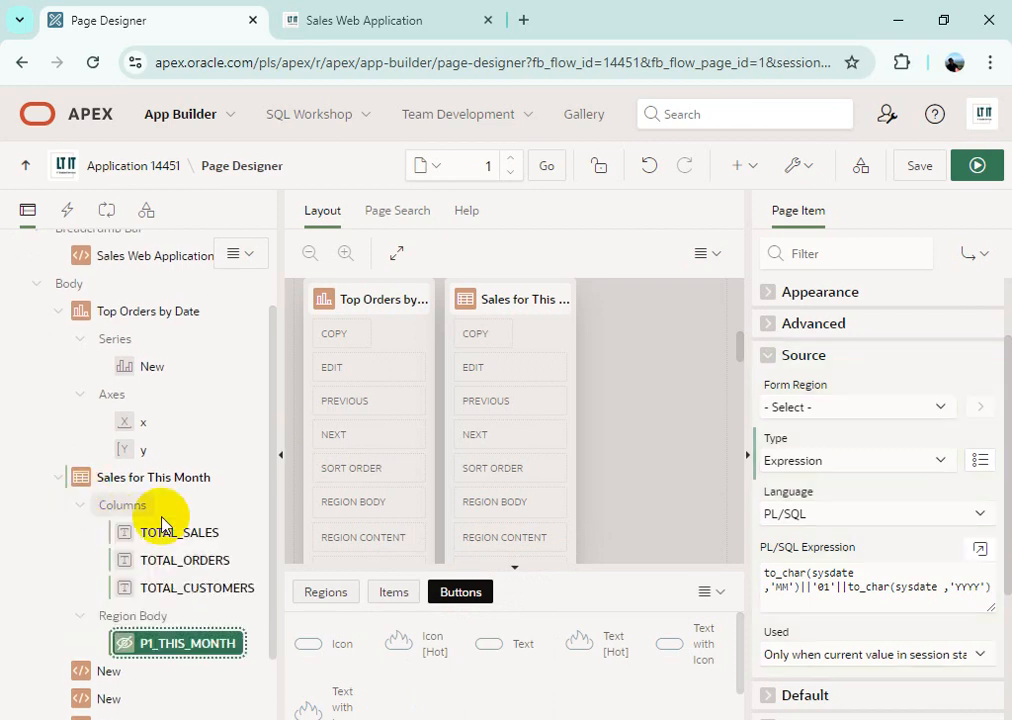
{"action": "left_click", "coordinate": [170, 535]}
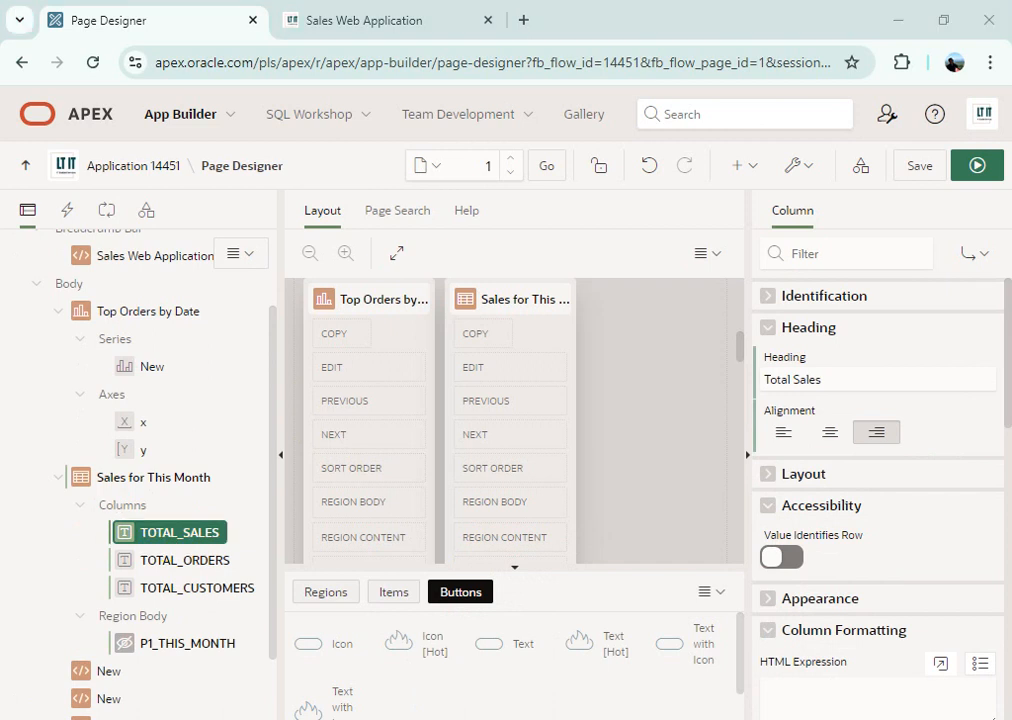
Check the PDF guide's property table for TOTAL_SALES in Edge, and set the column's type to Link in Page Designer
{"action": "key", "text": "alt+Tab"}
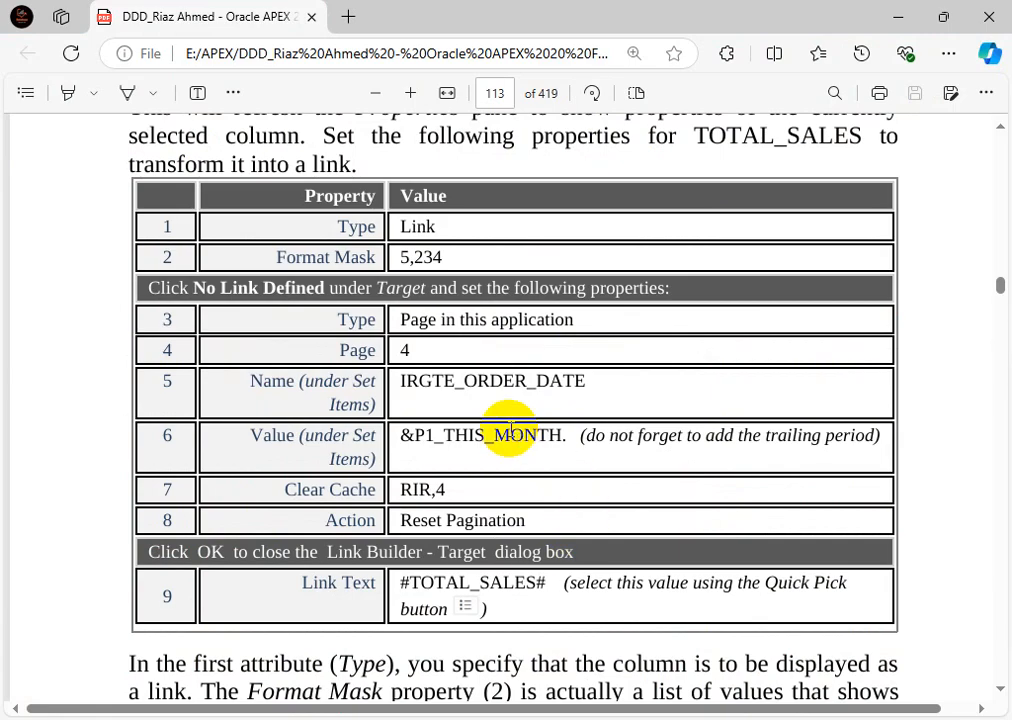
{"action": "scroll", "coordinate": [512, 430], "scroll_direction": "up", "scroll_amount": 3}
{"action": "scroll", "coordinate": [512, 430], "scroll_direction": "down", "scroll_amount": 3}
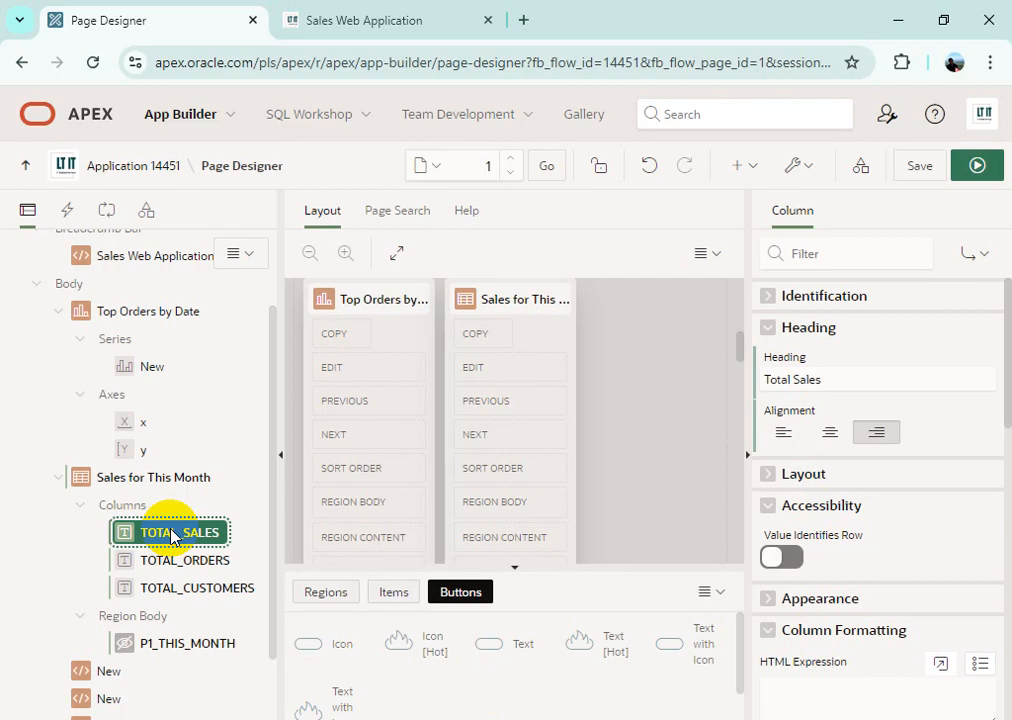
{"action": "left_click", "coordinate": [985, 258]}
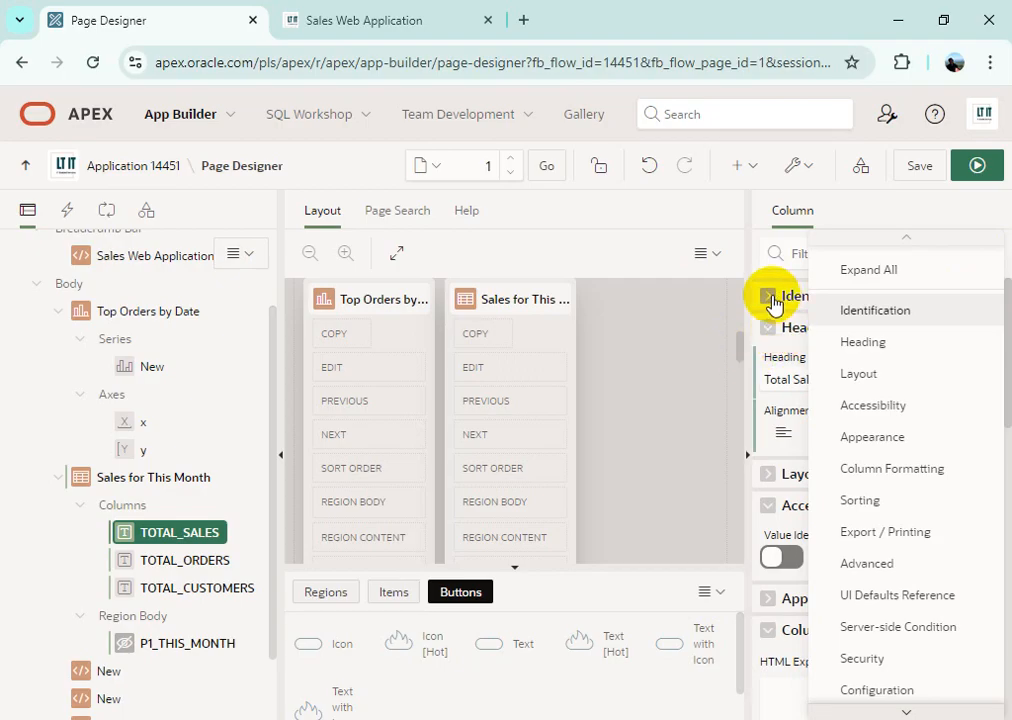
{"action": "left_click", "coordinate": [877, 311]}
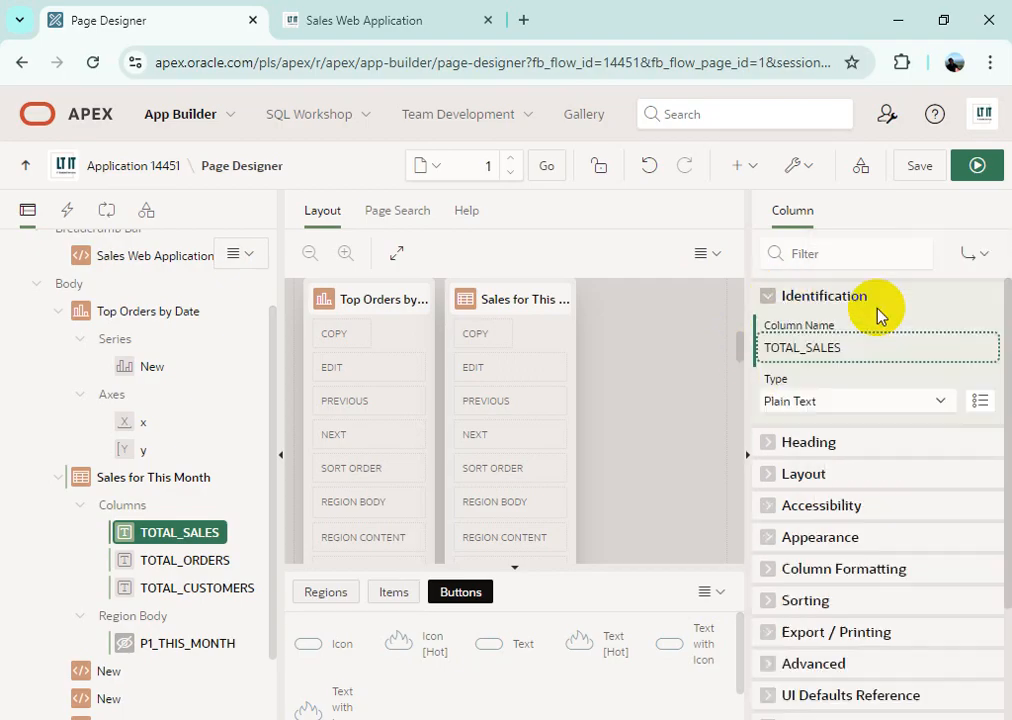
{"action": "left_click", "coordinate": [887, 402]}
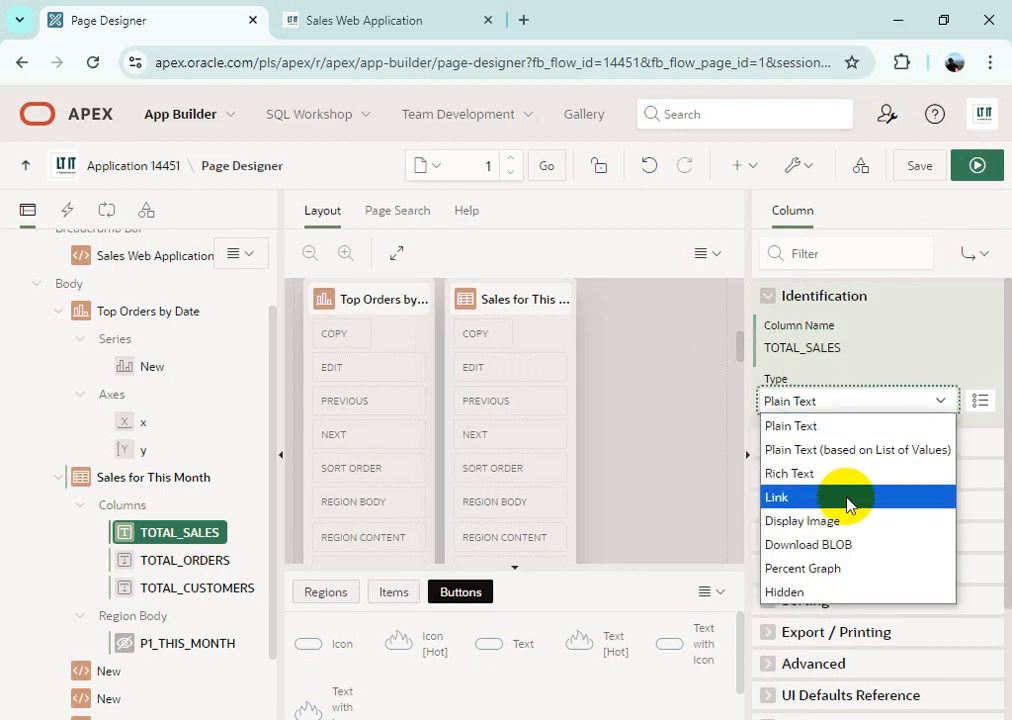
{"action": "left_click", "coordinate": [790, 497]}
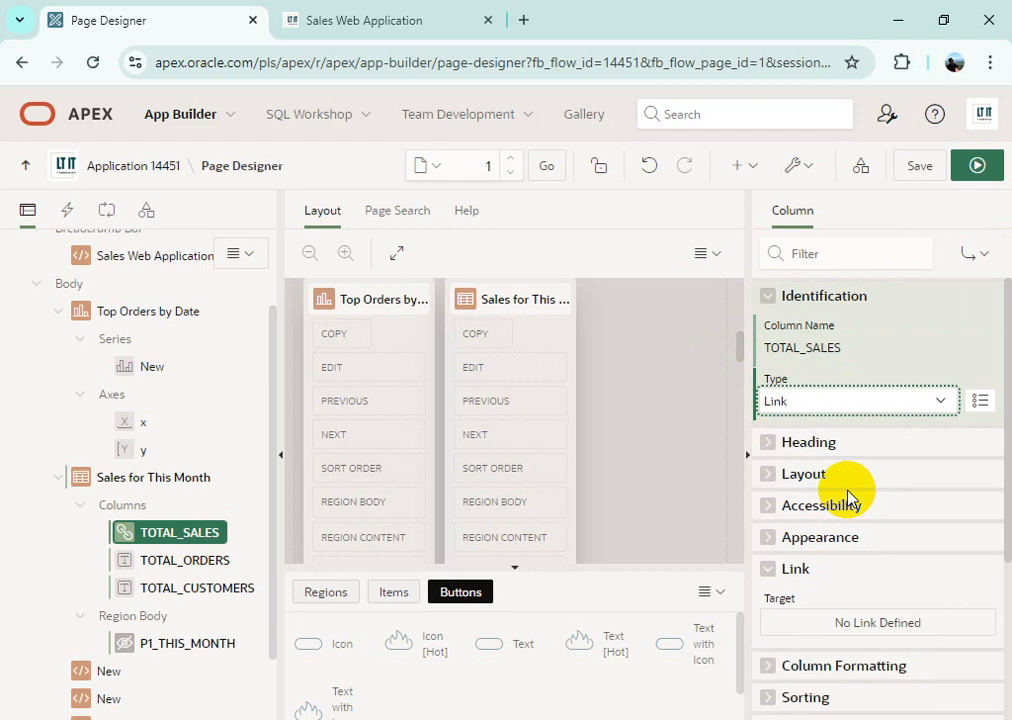
Set the format mask of the TOTAL_SALES column to the predefined 5,234 format
{"action": "left_click", "coordinate": [770, 540]}
{"action": "scroll", "coordinate": [946, 545], "scroll_direction": "down", "scroll_amount": 1}
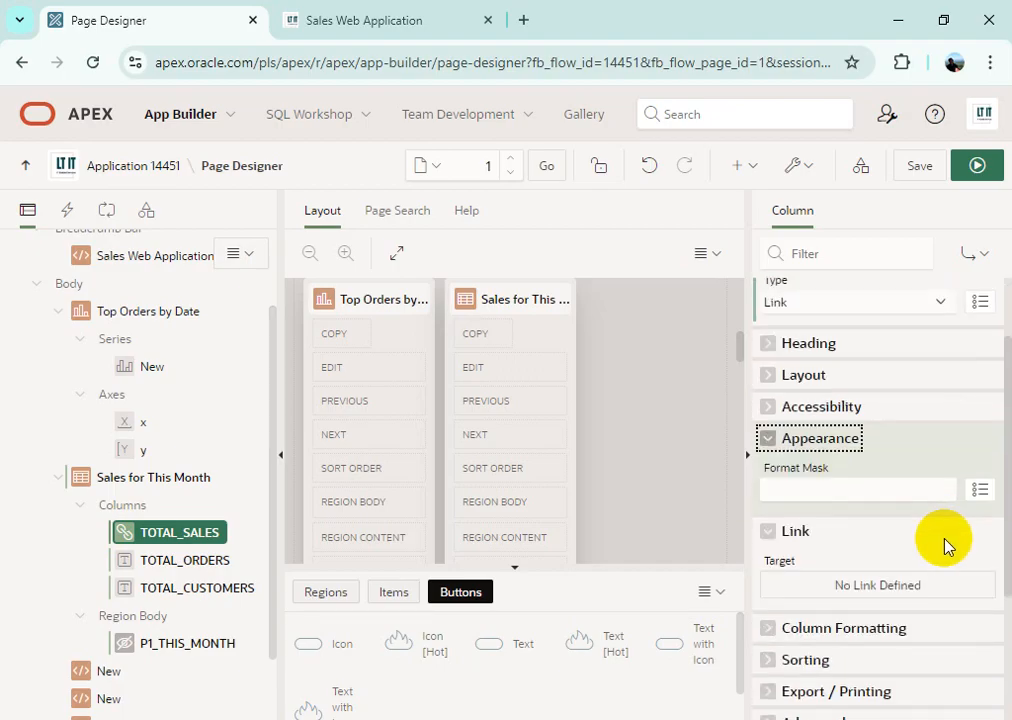
{"action": "left_click", "coordinate": [981, 490]}
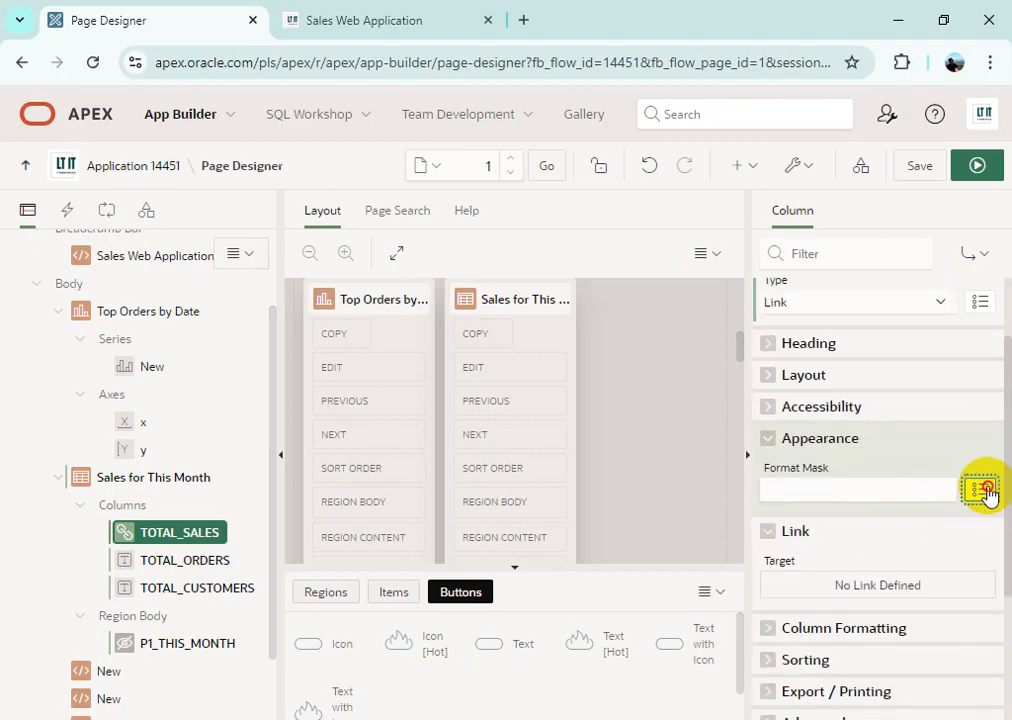
{"action": "scroll", "coordinate": [470, 445], "scroll_direction": "down", "scroll_amount": 2}
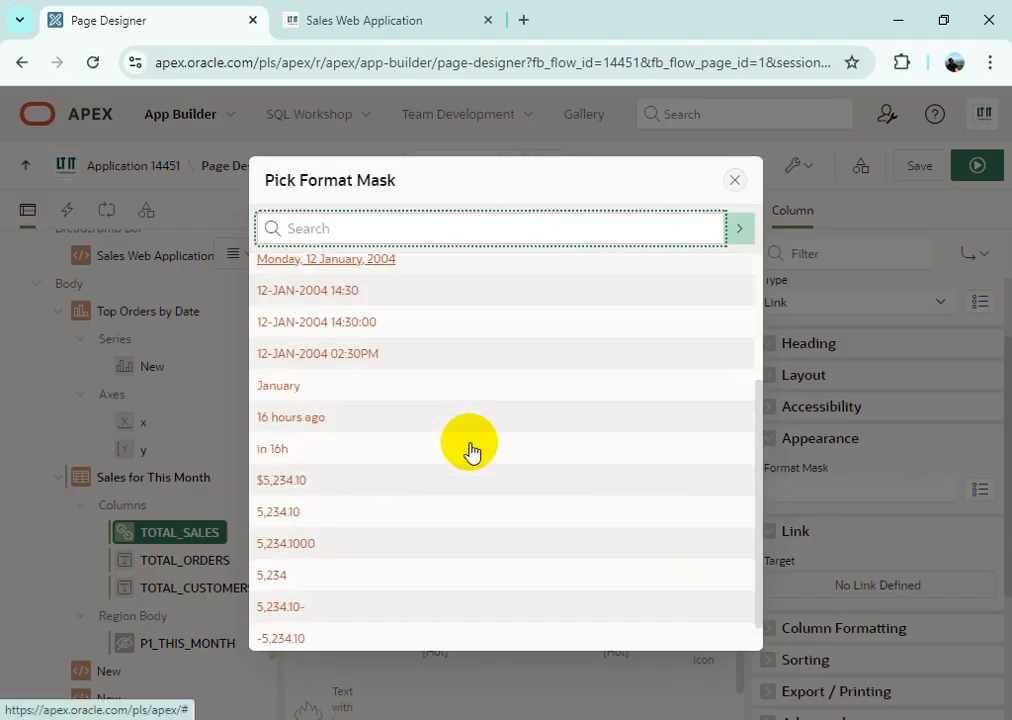
{"action": "scroll", "coordinate": [470, 452], "scroll_direction": "down", "scroll_amount": 1}
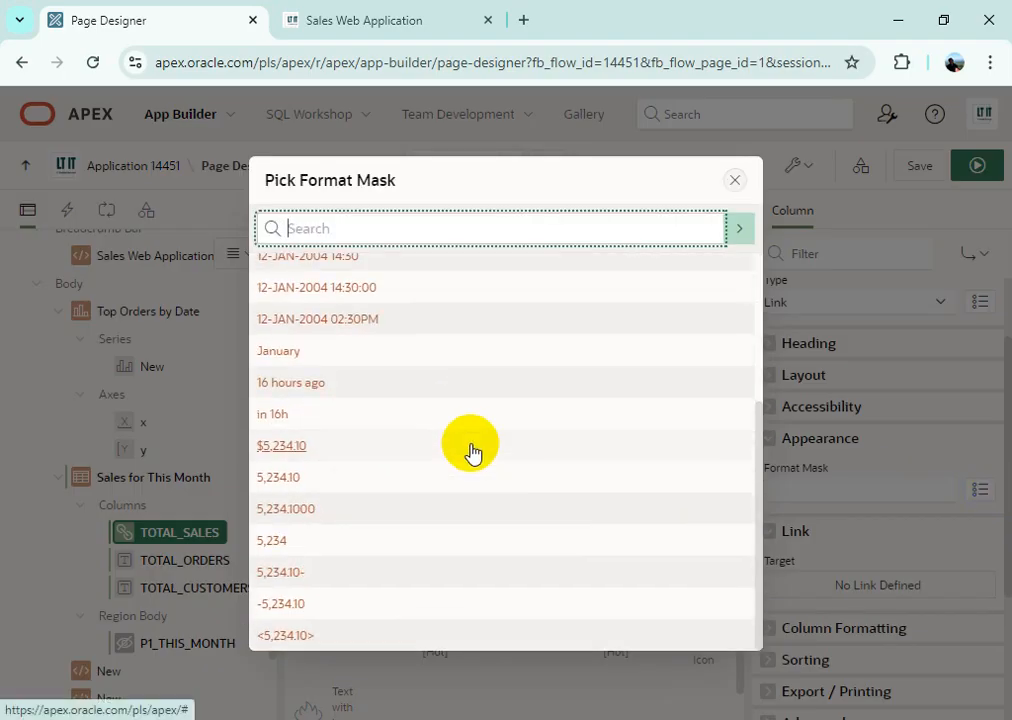
{"action": "left_click", "coordinate": [271, 541]}
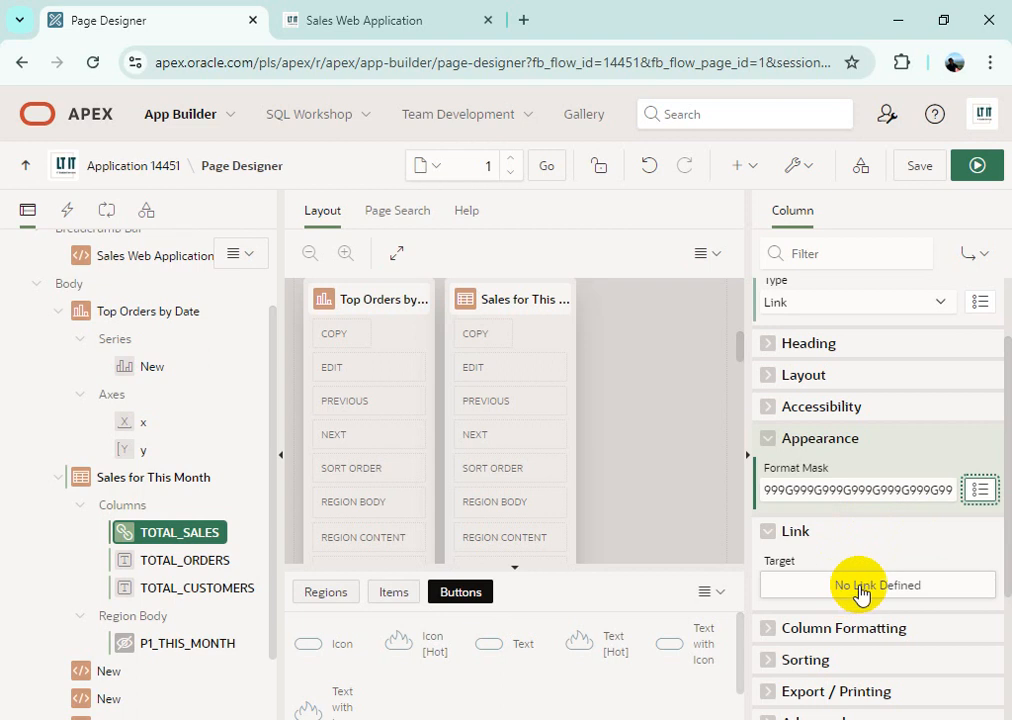
Open the target definition of the TOTAL_SALES link for editing, at the page in this application
{"action": "left_click", "coordinate": [900, 586]}
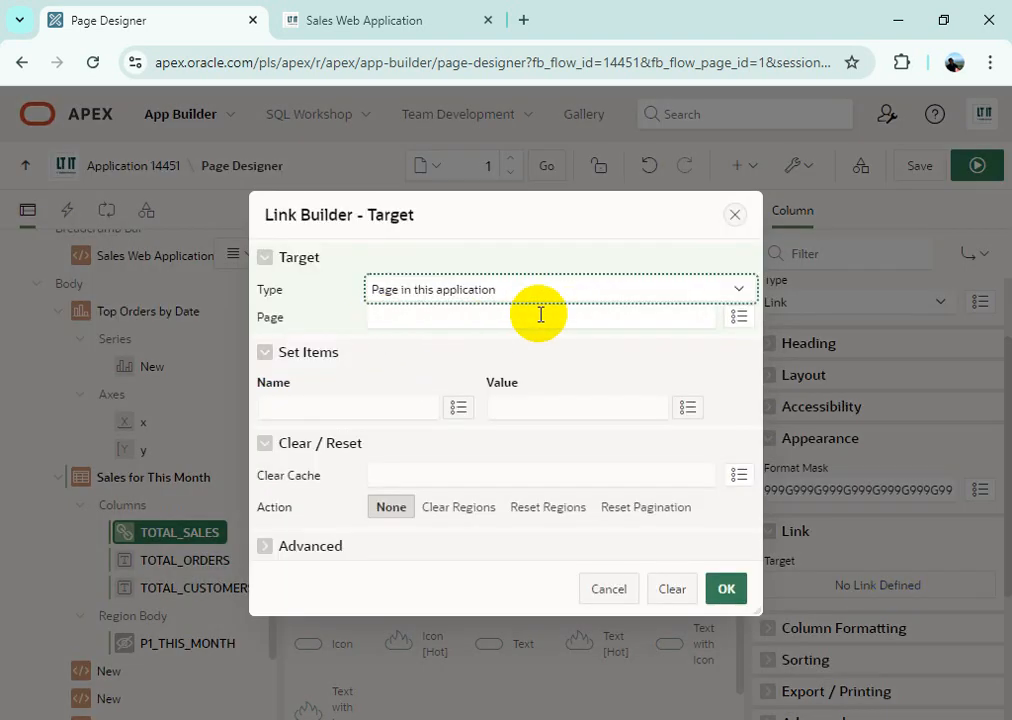
{"action": "left_click", "coordinate": [455, 315]}
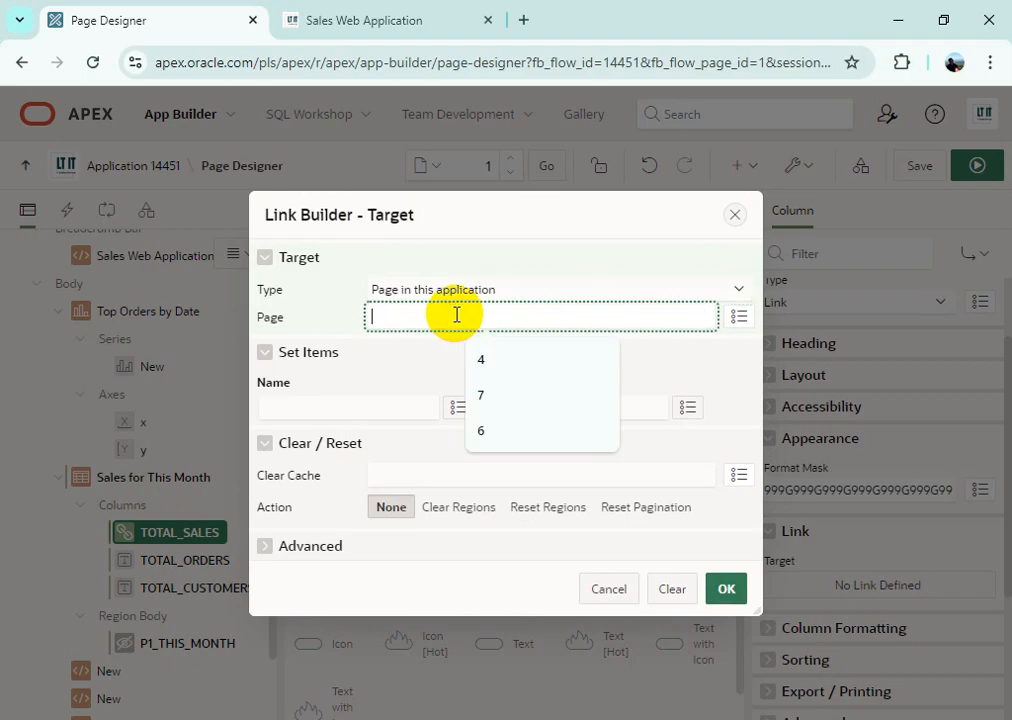
Target page 4 in the TOTAL_SALES link and set the item name to IRGTE_ORDER_DATE, copied from the PDF guide
{"action": "type", "text": "4"}
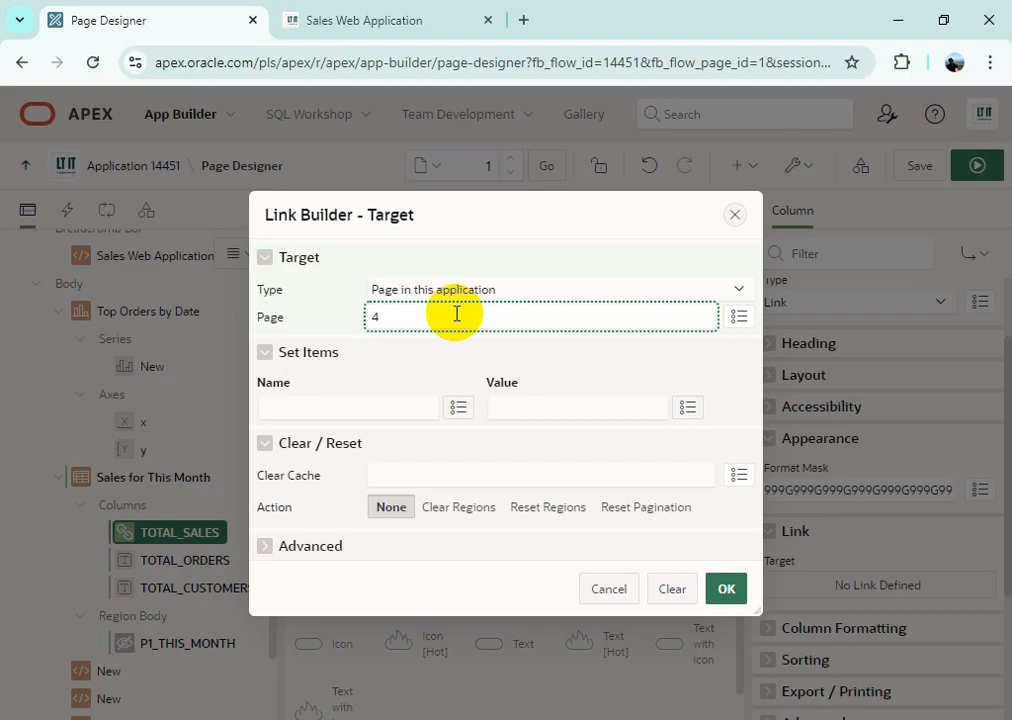
{"action": "left_click", "coordinate": [388, 410]}
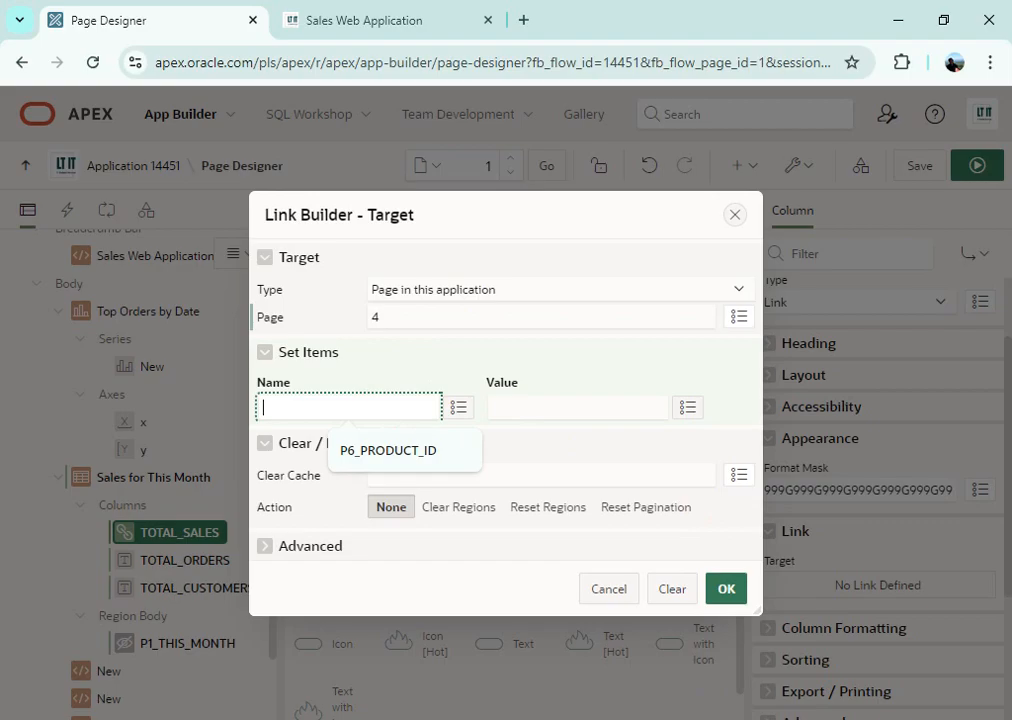
{"action": "key", "text": "alt+Tab"}
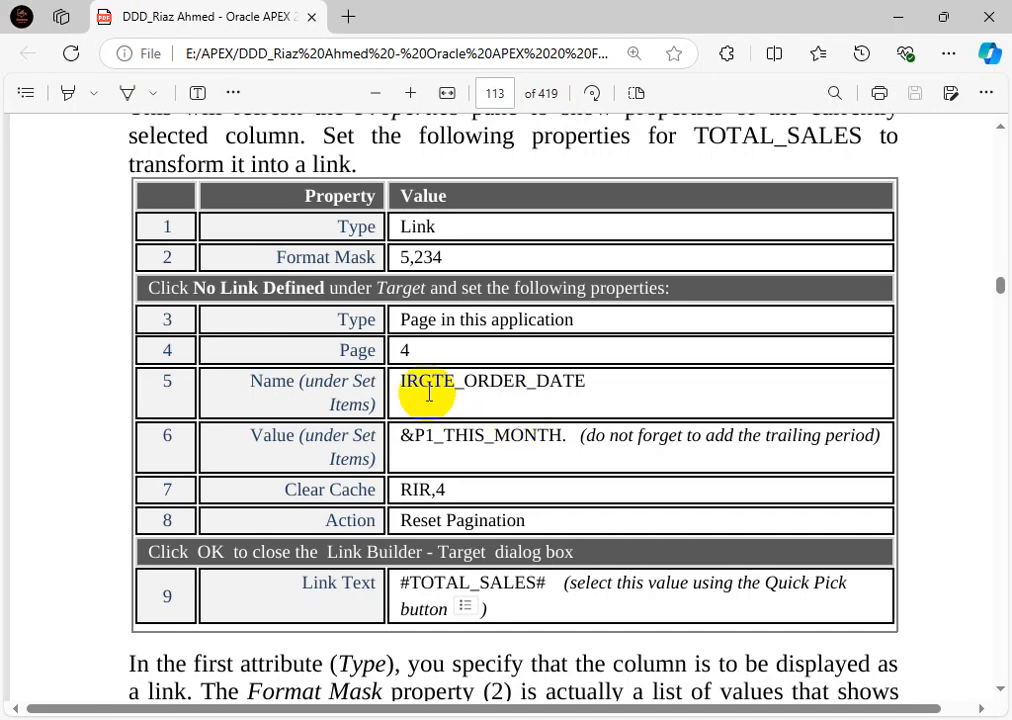
{"action": "left_click_drag", "start_coordinate": [399, 382], "coordinate": [594, 384]}
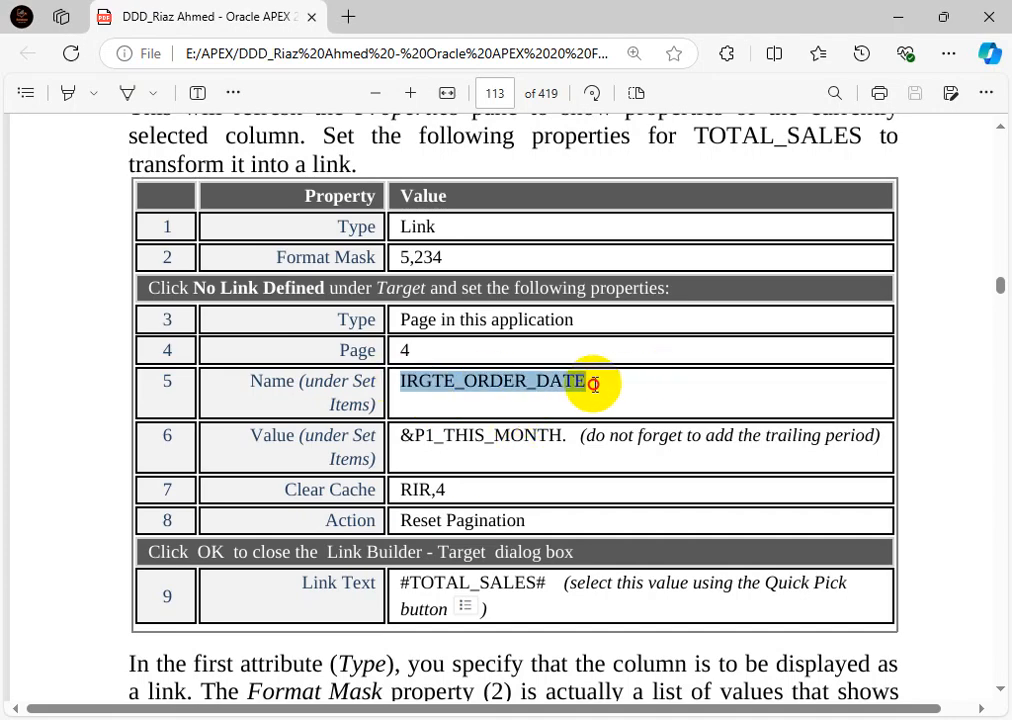
{"action": "key", "text": "ctrl+c"}
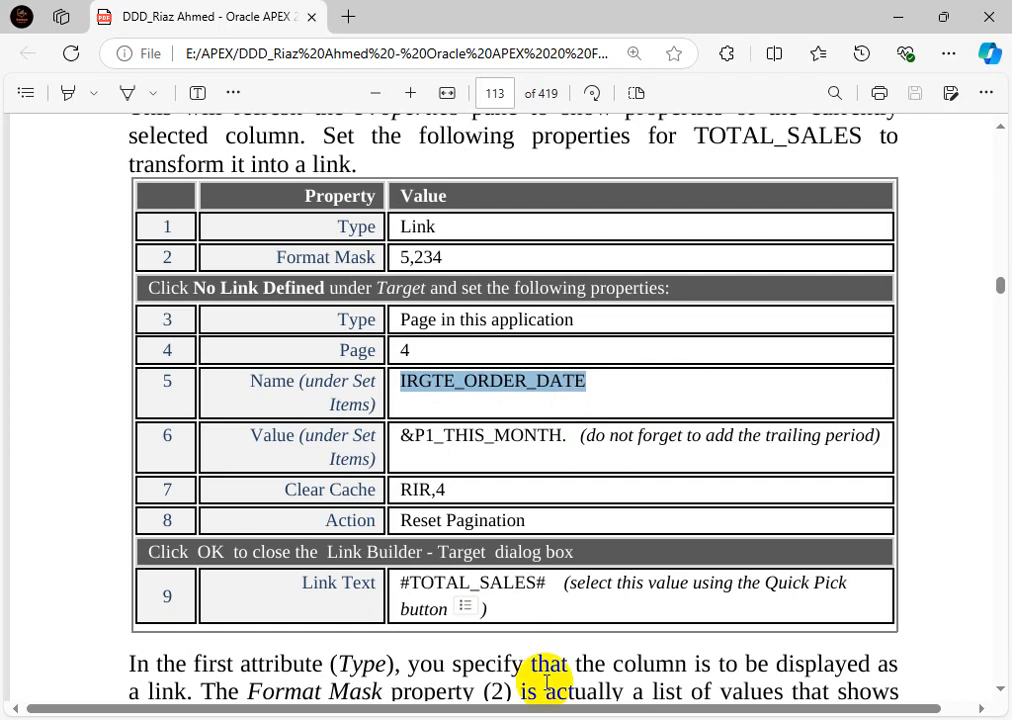
{"action": "key", "text": "alt+Tab"}
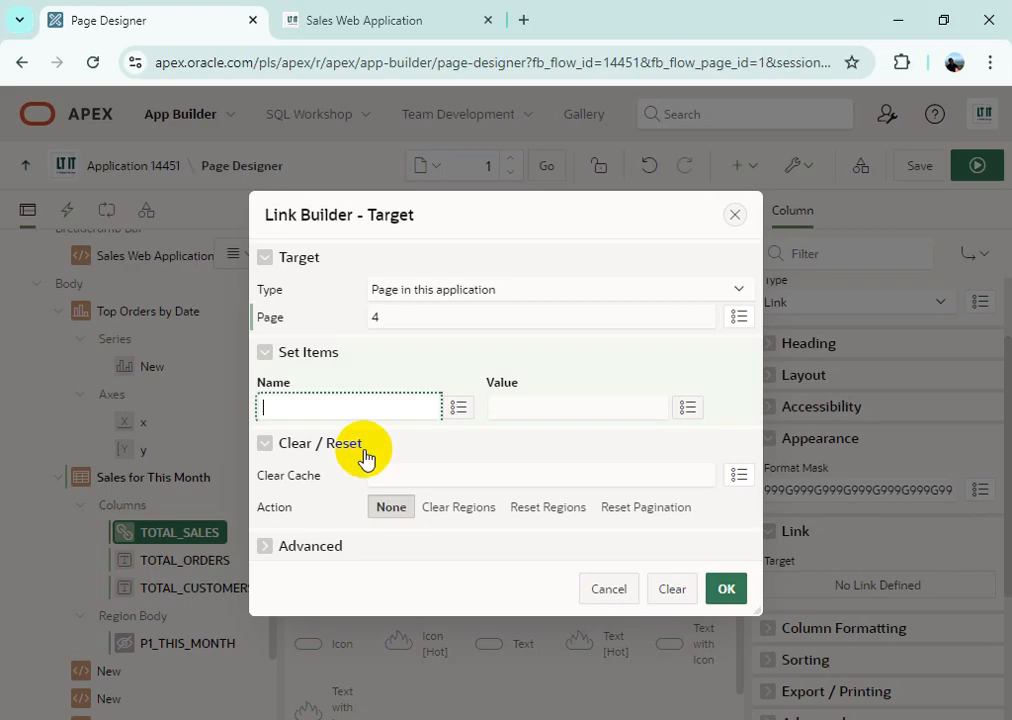
{"action": "key", "text": "ctrl+v"}
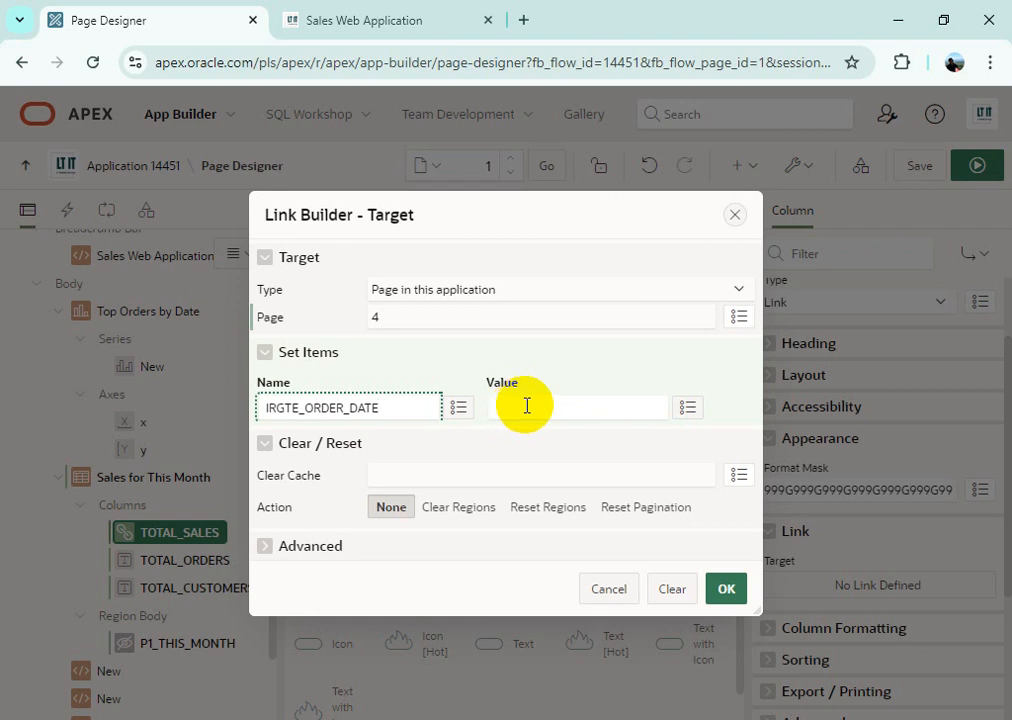
Set the value passed to IRGTE_ORDER_DATE to the current page's item P1_THIS_MONTH
{"action": "left_click", "coordinate": [683, 410]}
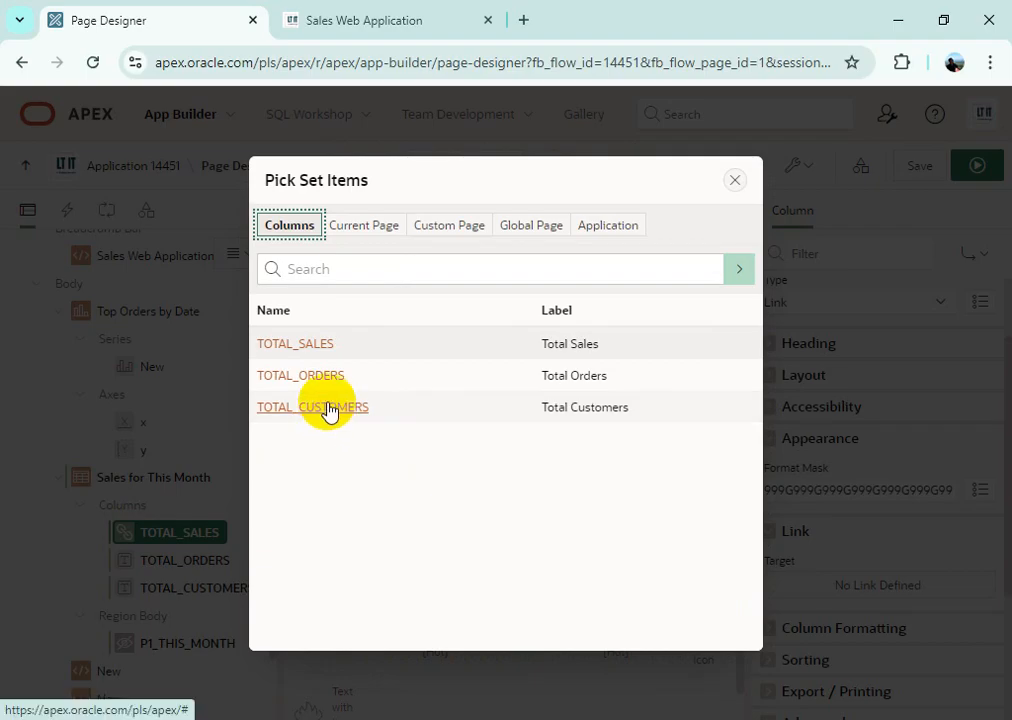
{"action": "left_click", "coordinate": [366, 228]}
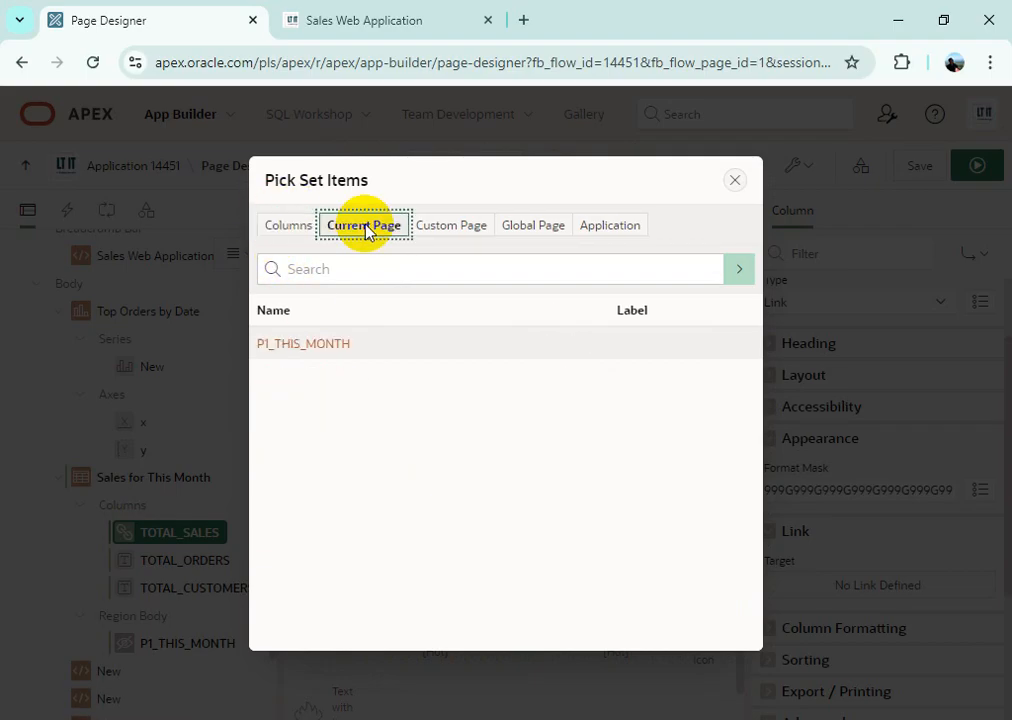
{"action": "left_click", "coordinate": [300, 344]}
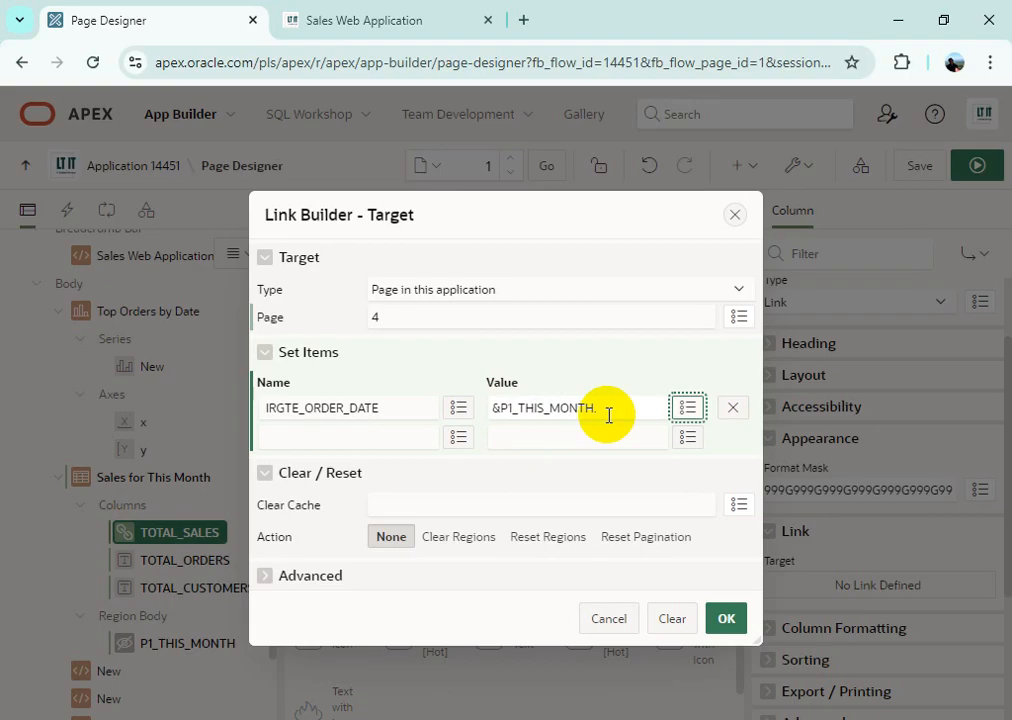
Set the link's Clear Cache to rir,4 and its action to Reset Pagination, and accept the link target
{"action": "left_click", "coordinate": [410, 505]}
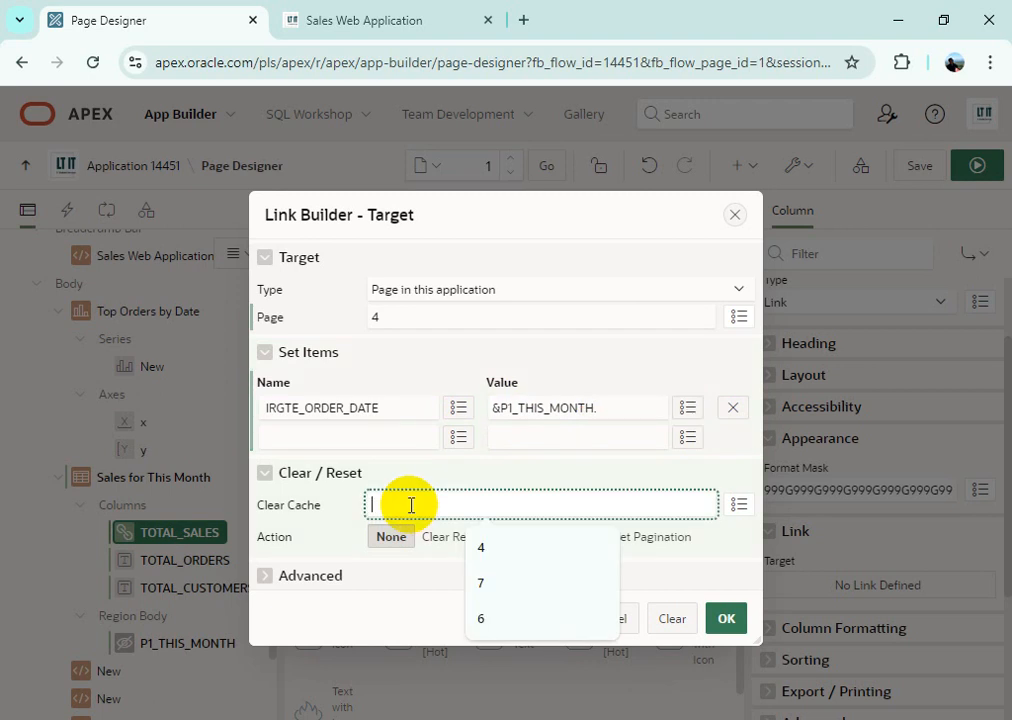
{"action": "type", "text": "r"}
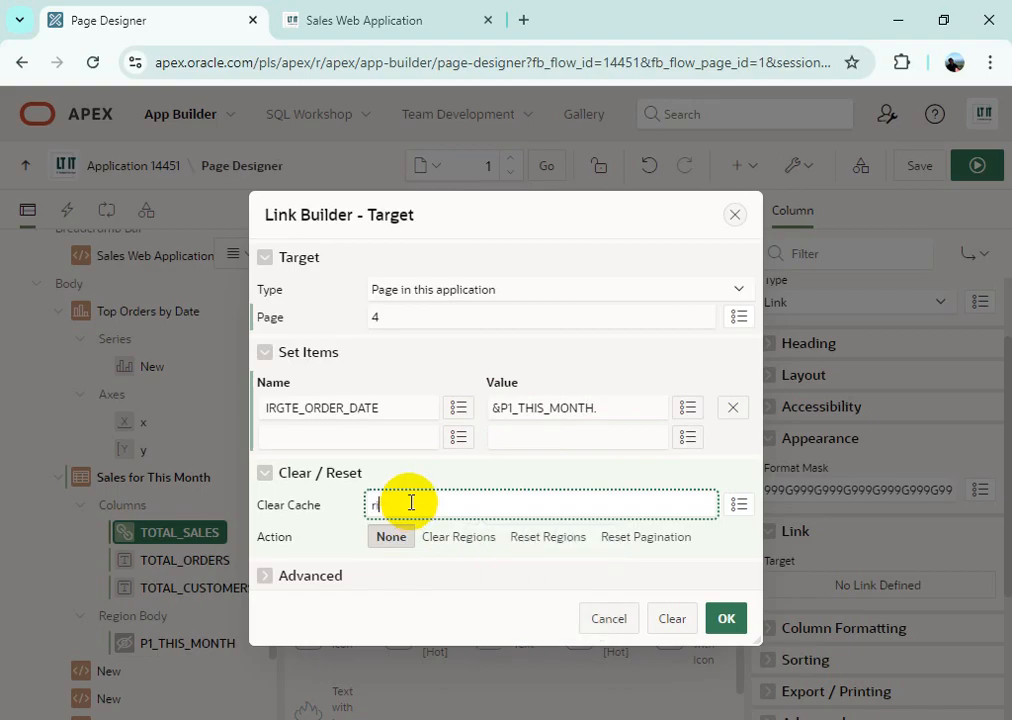
{"action": "type", "text": "ir,4"}
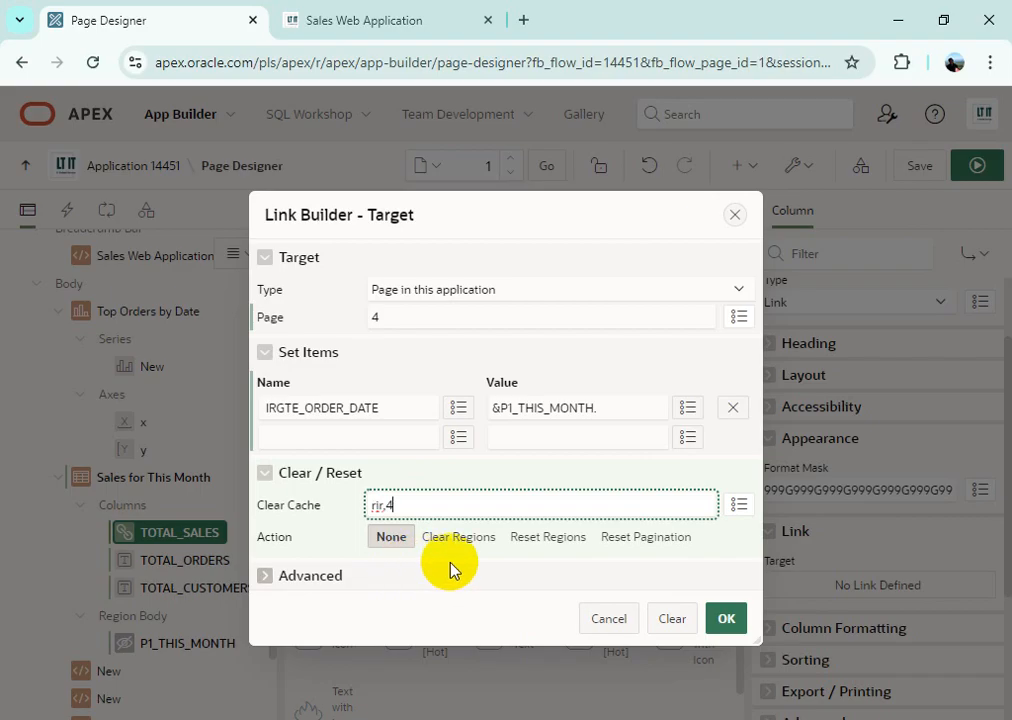
{"action": "left_click", "coordinate": [551, 540]}
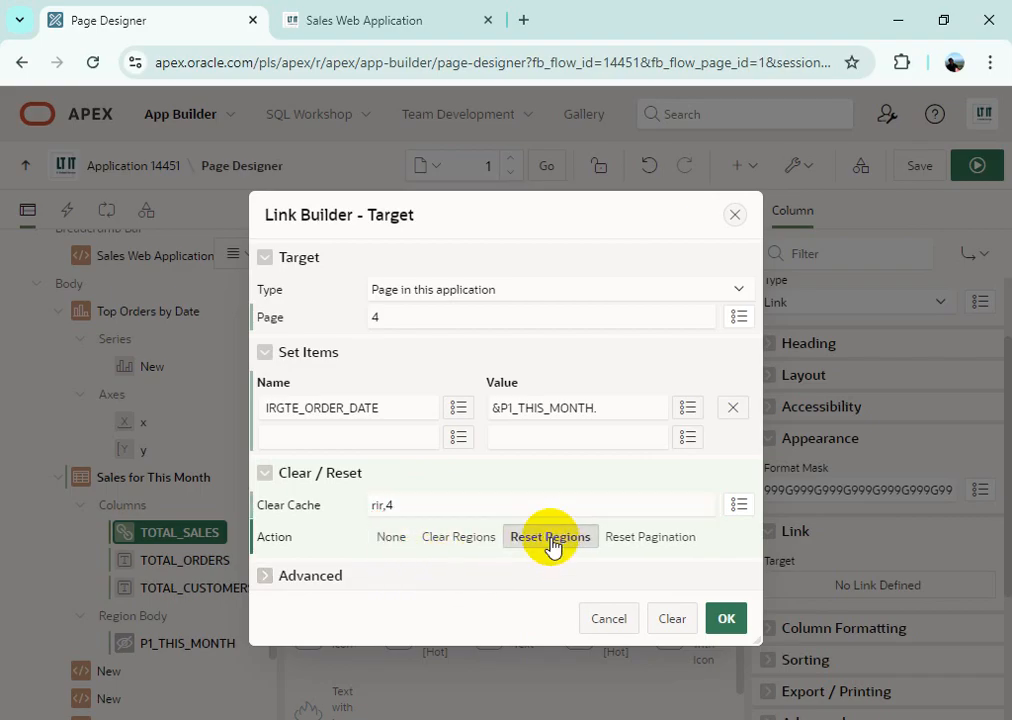
{"action": "left_click", "coordinate": [624, 544]}
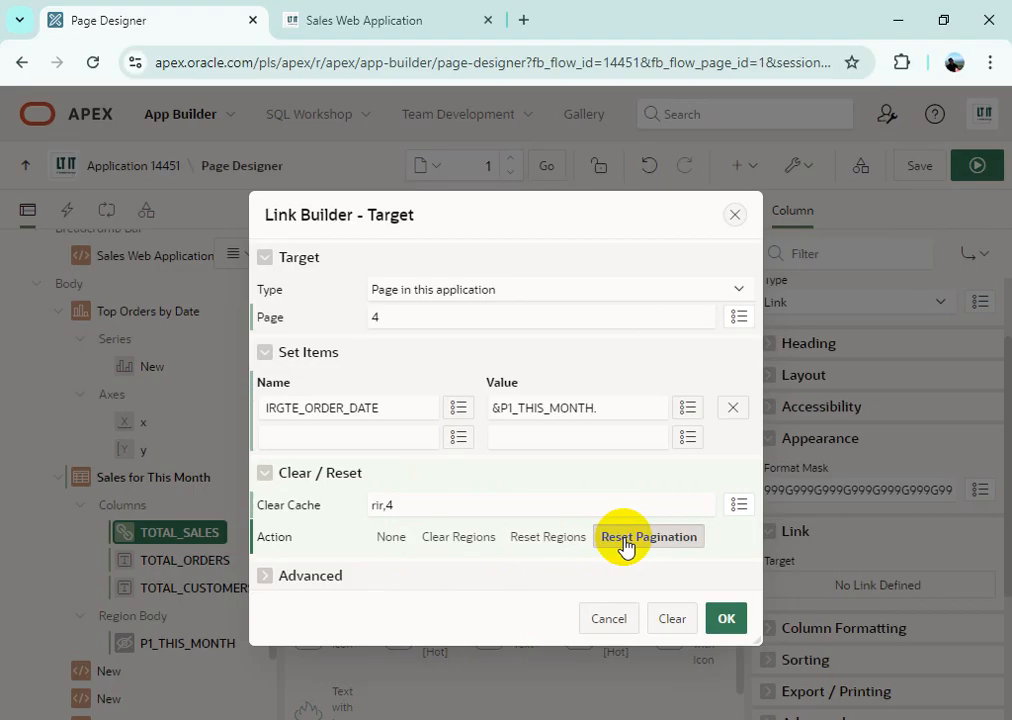
{"action": "left_click", "coordinate": [722, 617]}
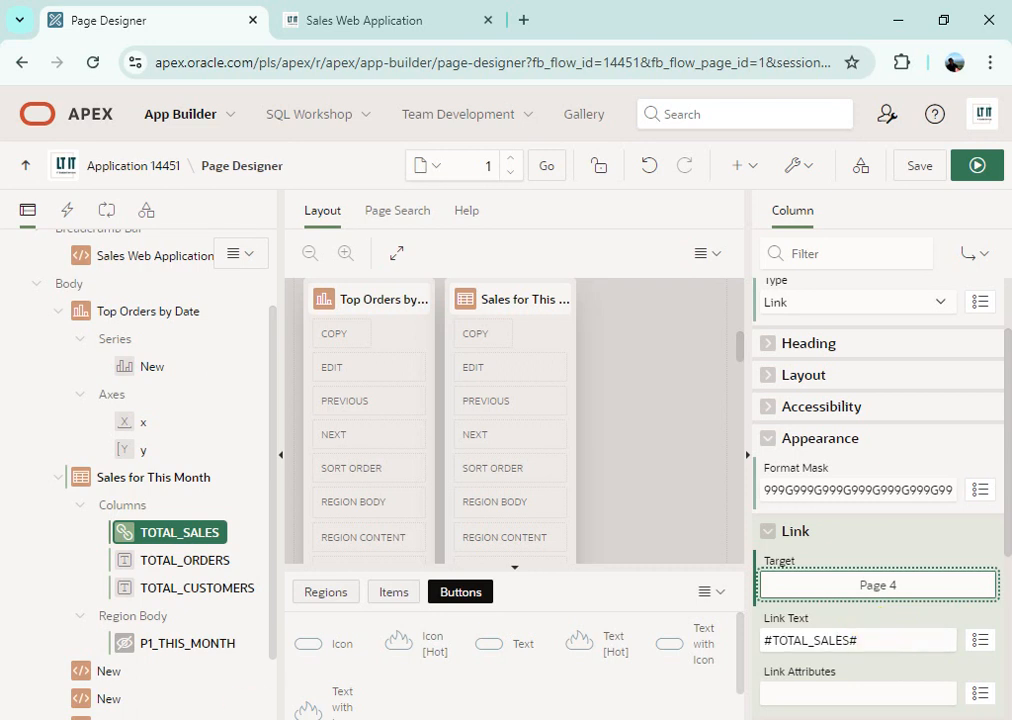
Switch to the PDF guide and read the link URL arguments, the report filter operators and the instructions for the TOTAL_CUSTOMERS column
{"action": "key", "text": "alt+Tab"}
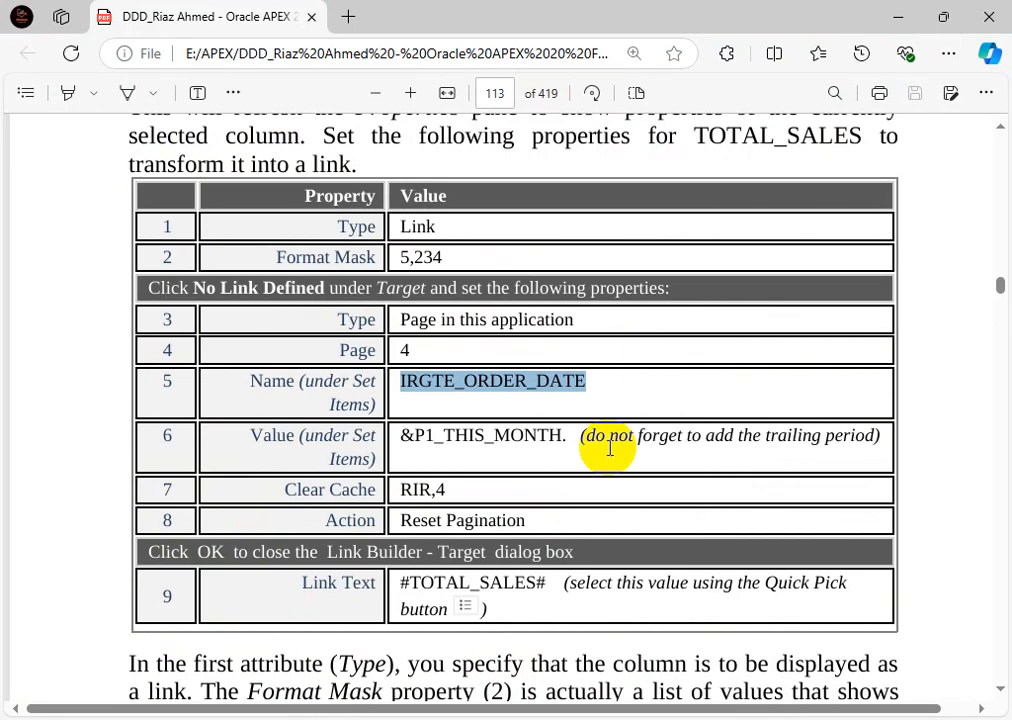
{"action": "scroll", "coordinate": [628, 470], "scroll_direction": "down", "scroll_amount": 8}
{"action": "scroll", "coordinate": [628, 470], "scroll_direction": "down", "scroll_amount": 15}
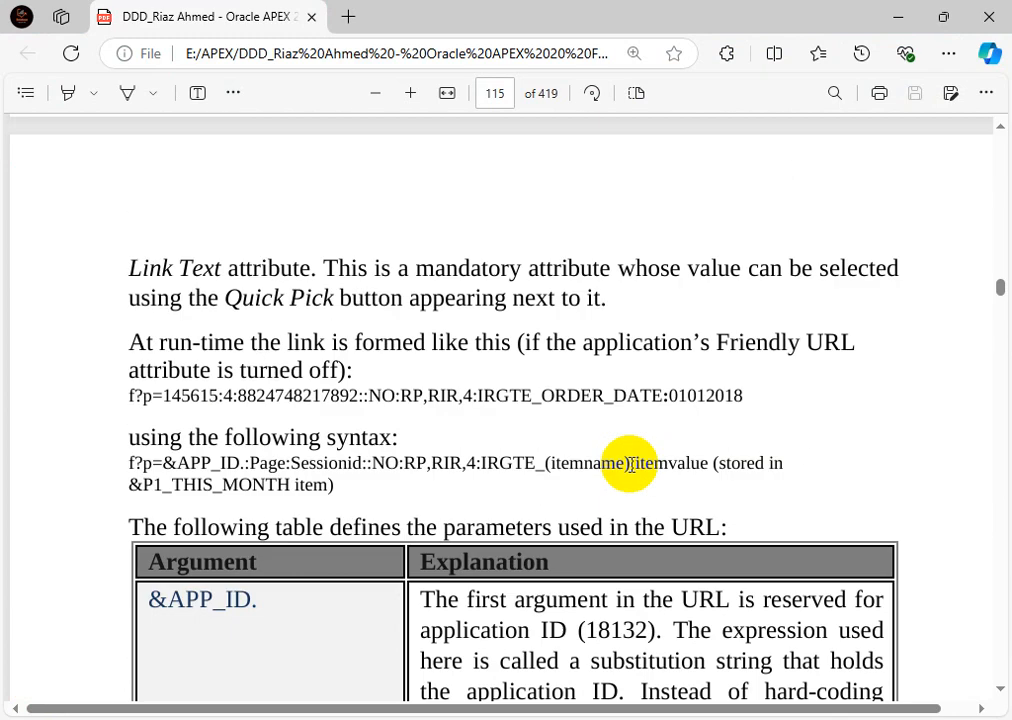
{"action": "scroll", "coordinate": [244, 411], "scroll_direction": "down", "scroll_amount": 4}
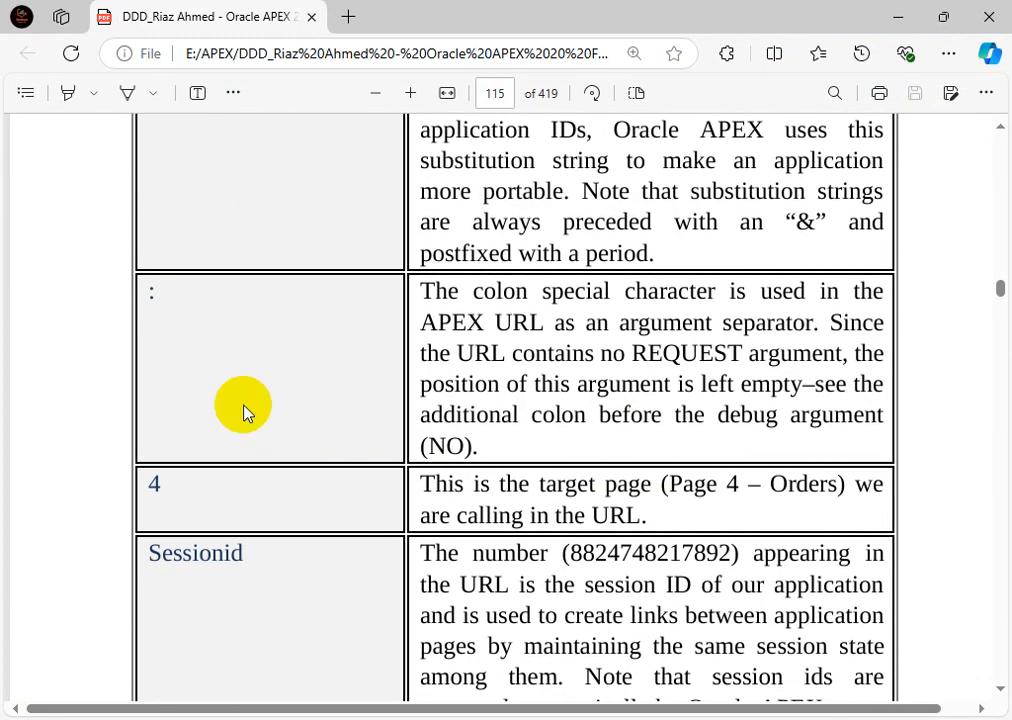
{"action": "scroll", "coordinate": [260, 532], "scroll_direction": "down", "scroll_amount": 14}
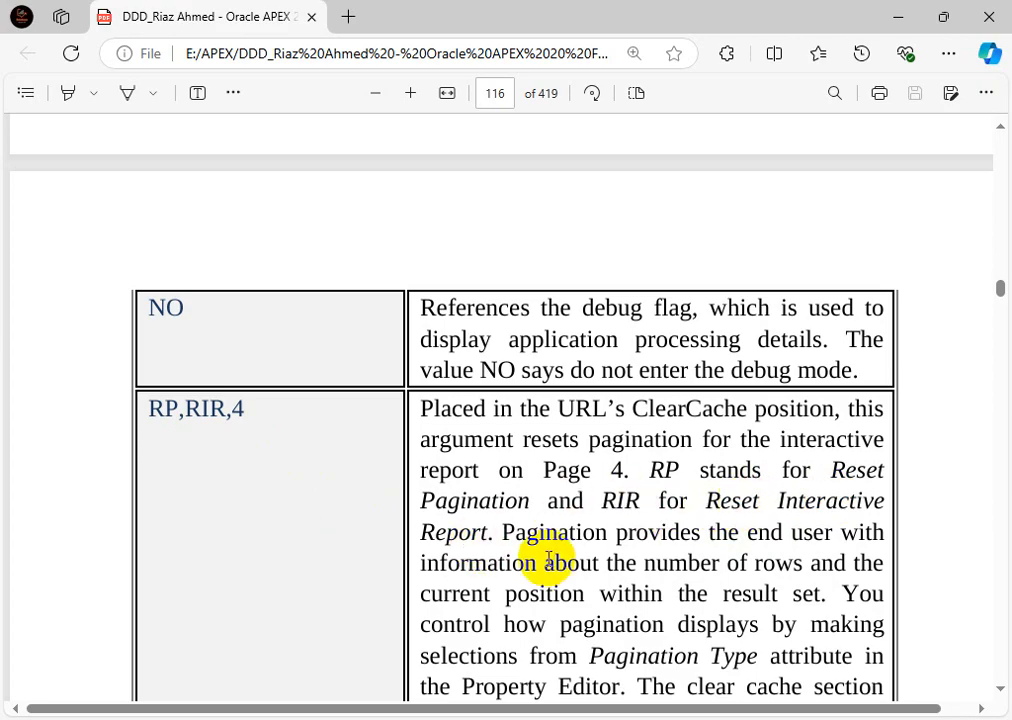
{"action": "scroll", "coordinate": [548, 560], "scroll_direction": "down", "scroll_amount": 7}
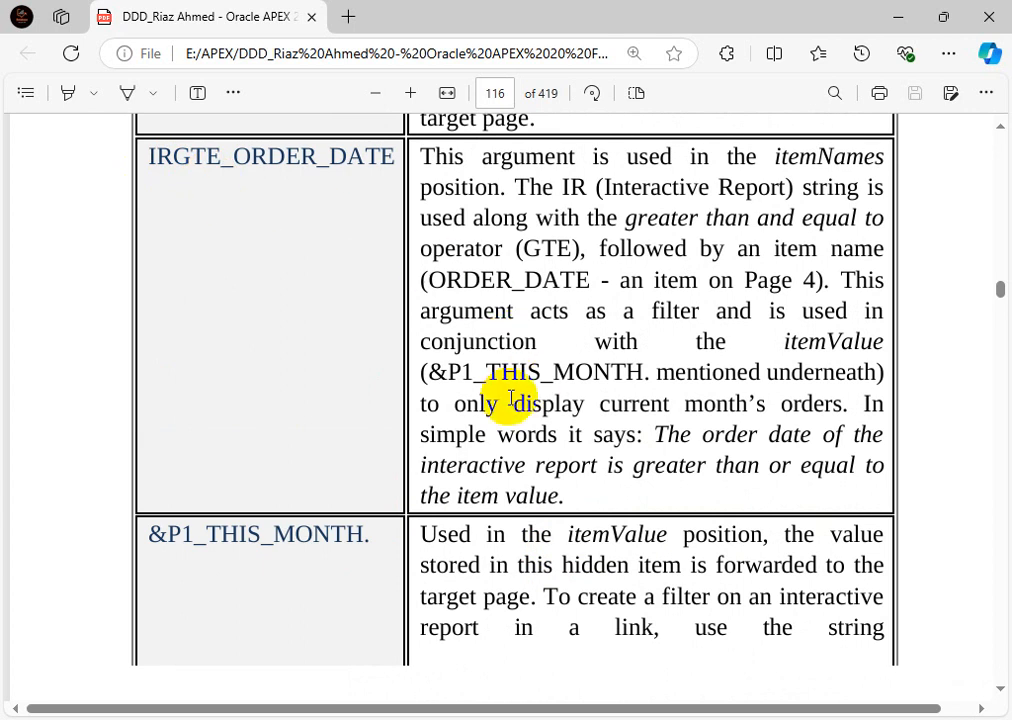
{"action": "scroll", "coordinate": [511, 399], "scroll_direction": "down", "scroll_amount": 2}
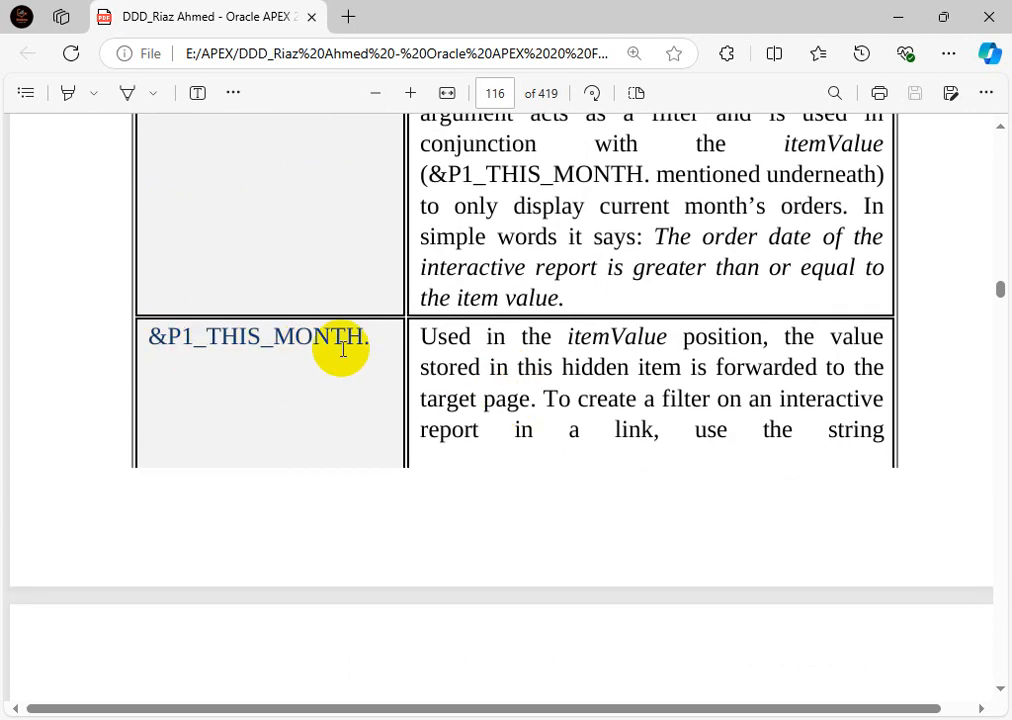
{"action": "scroll", "coordinate": [690, 420], "scroll_direction": "down", "scroll_amount": 5}
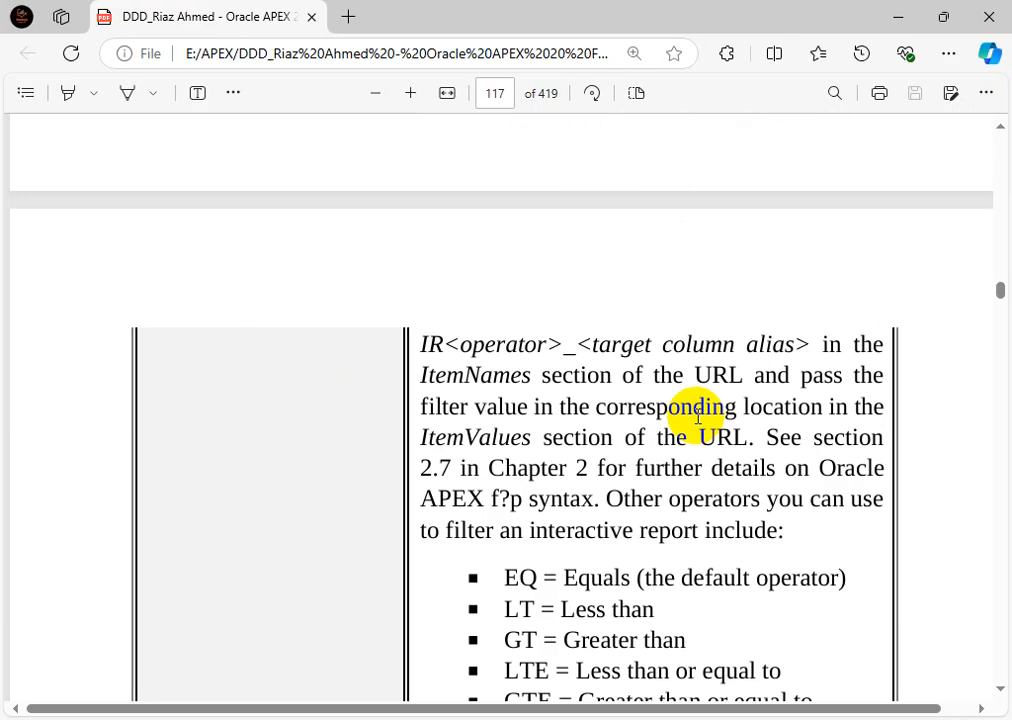
{"action": "scroll", "coordinate": [697, 418], "scroll_direction": "down", "scroll_amount": 2}
{"action": "scroll", "coordinate": [698, 416], "scroll_direction": "down", "scroll_amount": 2}
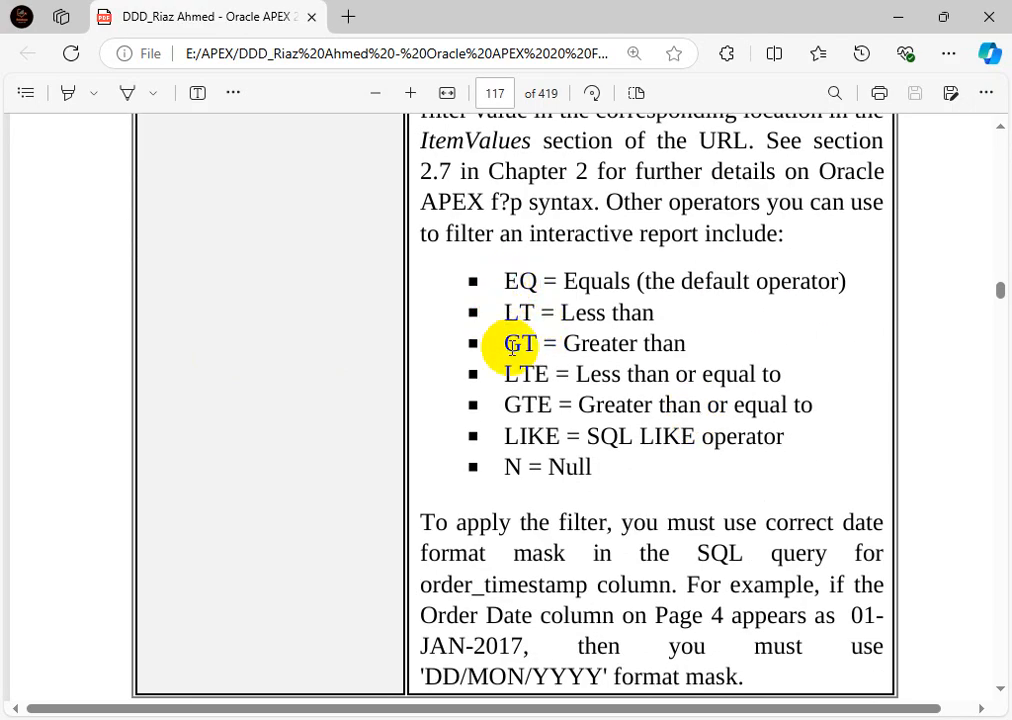
{"action": "double_click", "coordinate": [672, 330]}
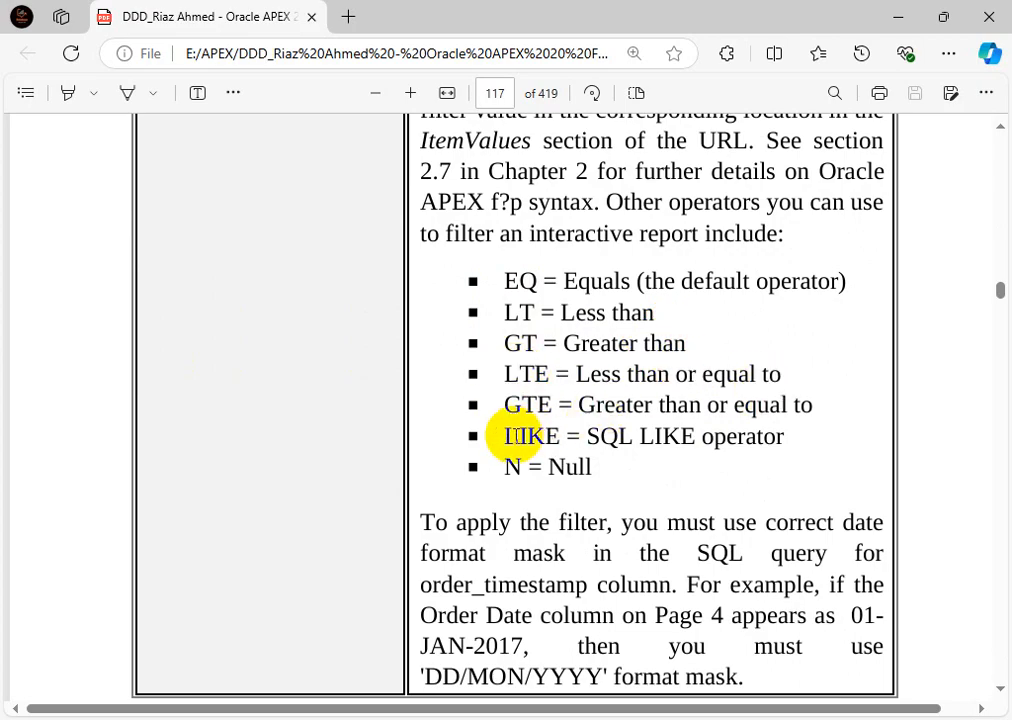
{"action": "scroll", "coordinate": [630, 477], "scroll_direction": "down", "scroll_amount": 6}
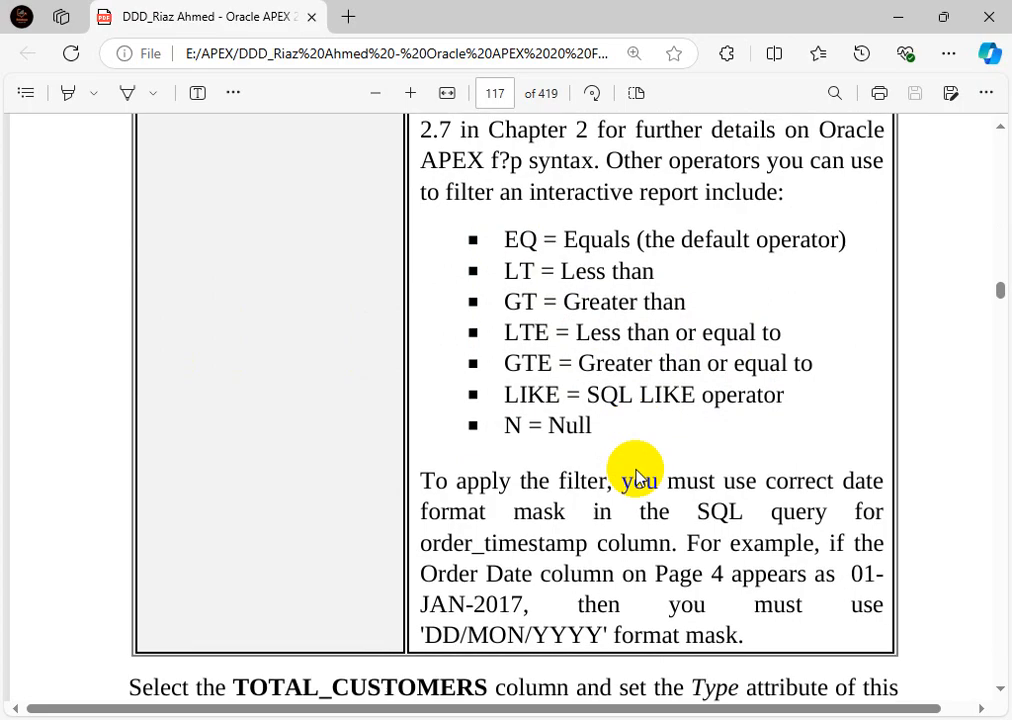
{"action": "scroll", "coordinate": [639, 470], "scroll_direction": "up", "scroll_amount": 4}
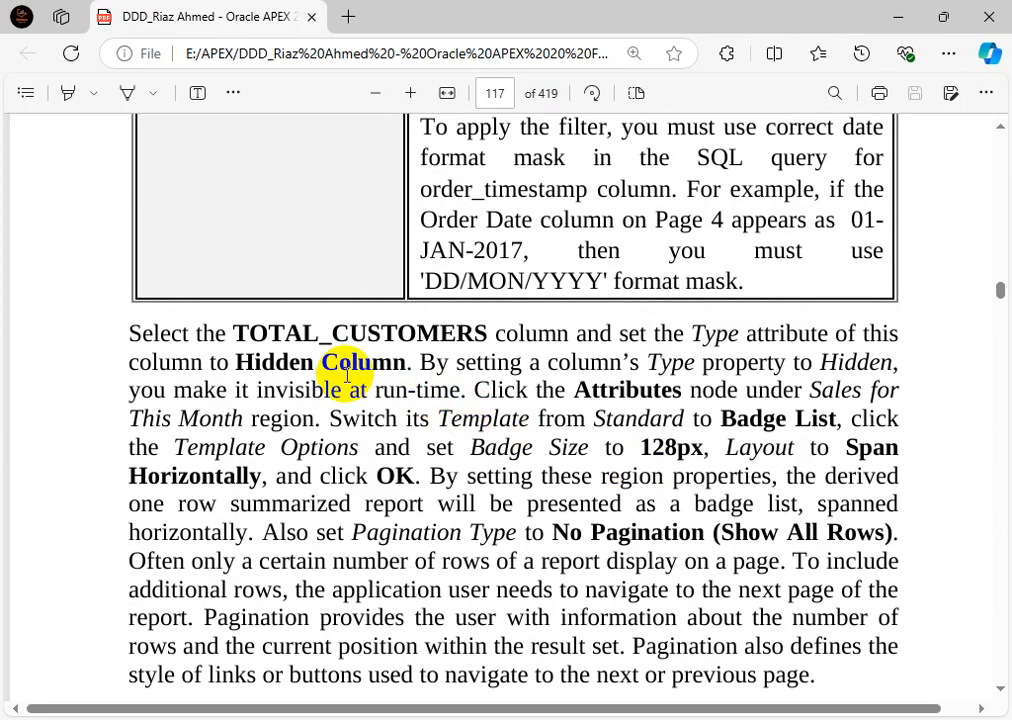
{"action": "left_click_drag", "start_coordinate": [234, 333], "coordinate": [486, 333]}
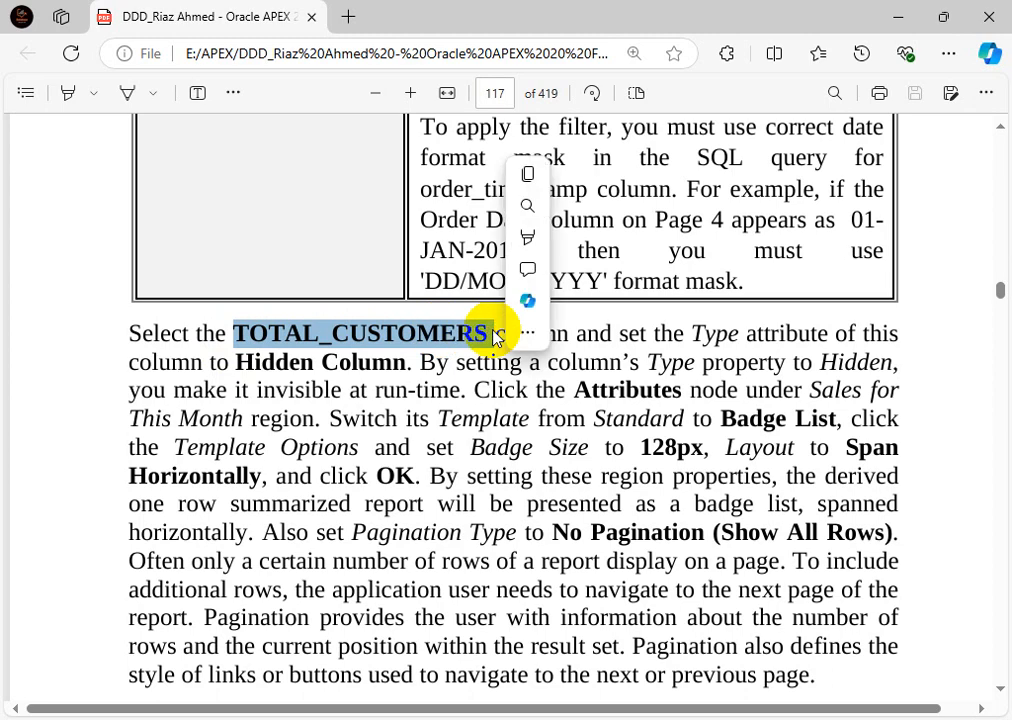
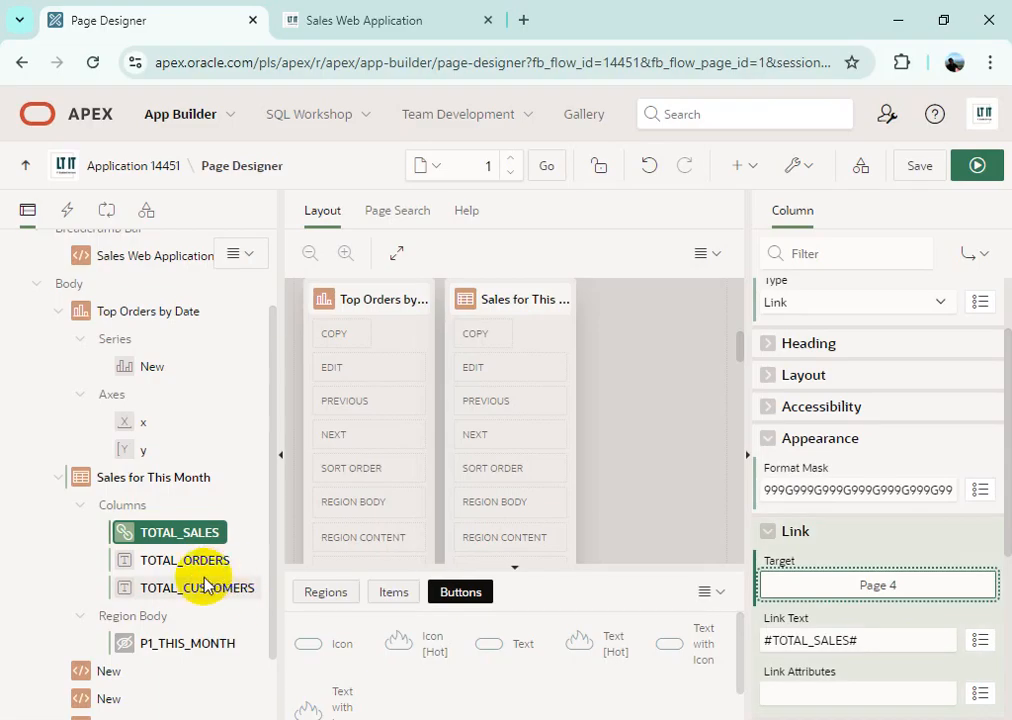
Set the type of the TOTAL_CUSTOMERS column to Hidden
{"action": "left_click", "coordinate": [203, 590]}
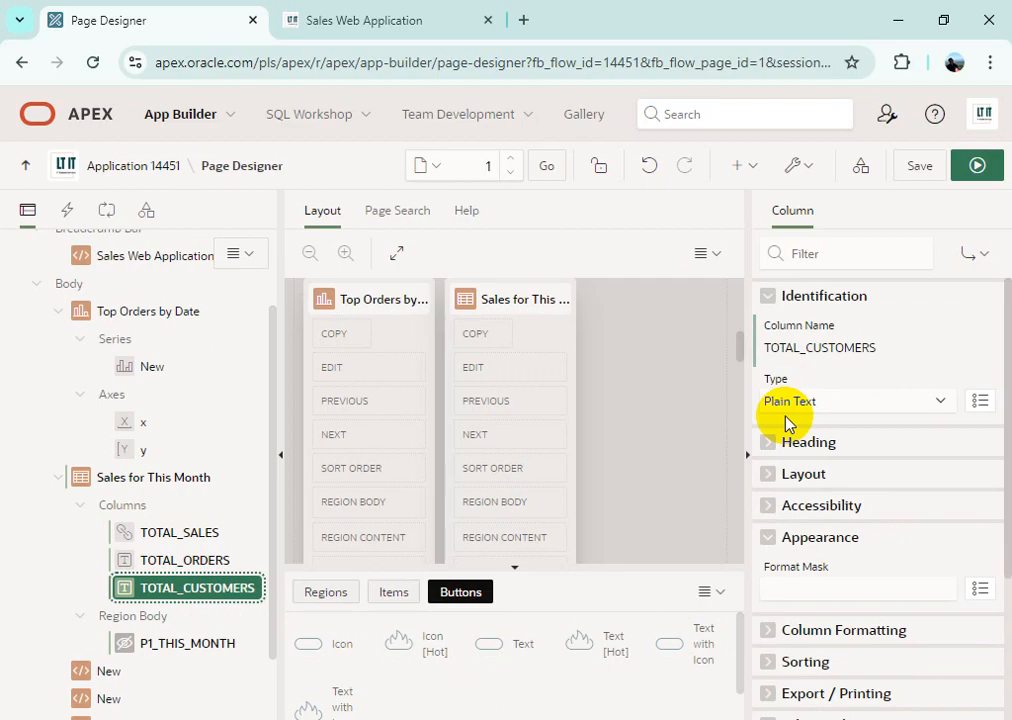
{"action": "left_click", "coordinate": [942, 404]}
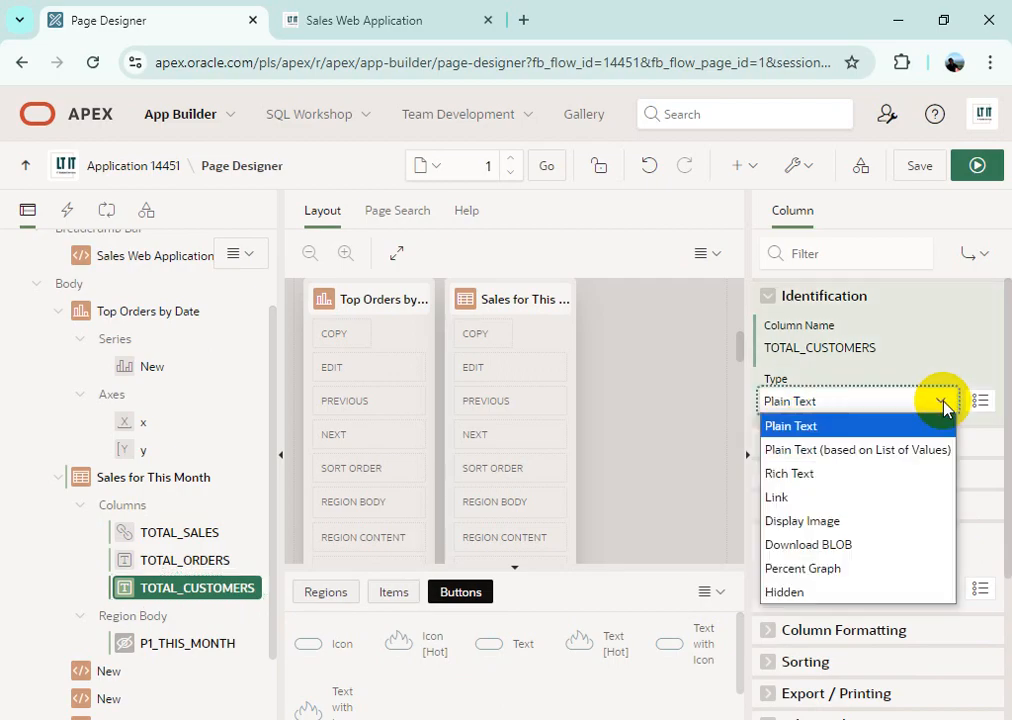
{"action": "left_click", "coordinate": [868, 596]}
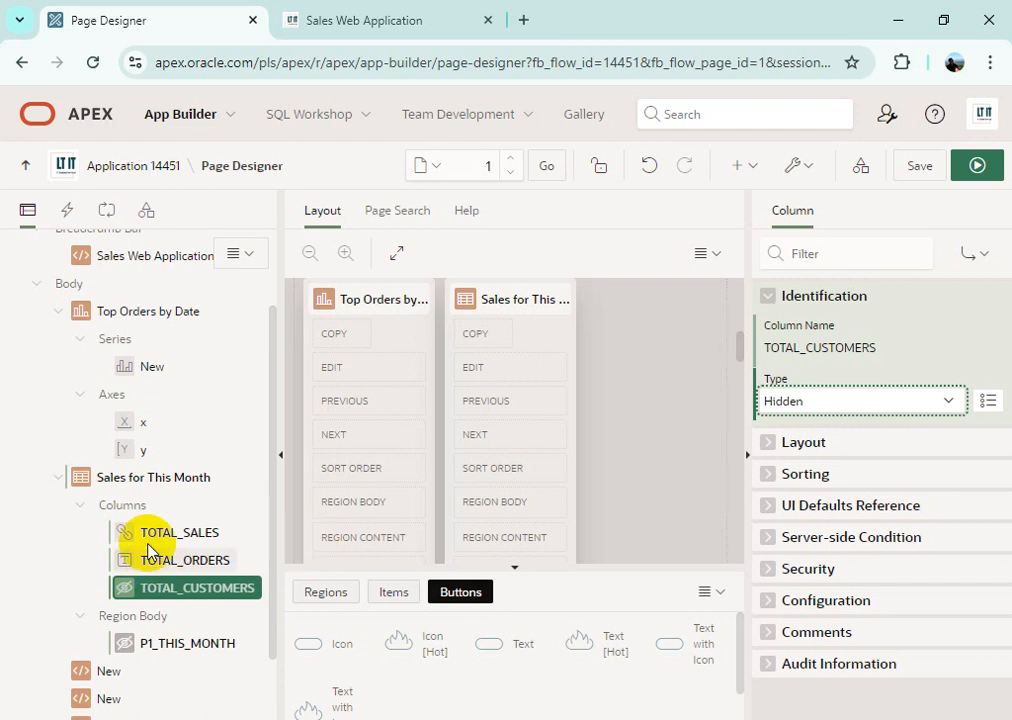
Set the template of the Sales for This Month region's report attributes to Badge List
{"action": "left_click", "coordinate": [172, 484]}
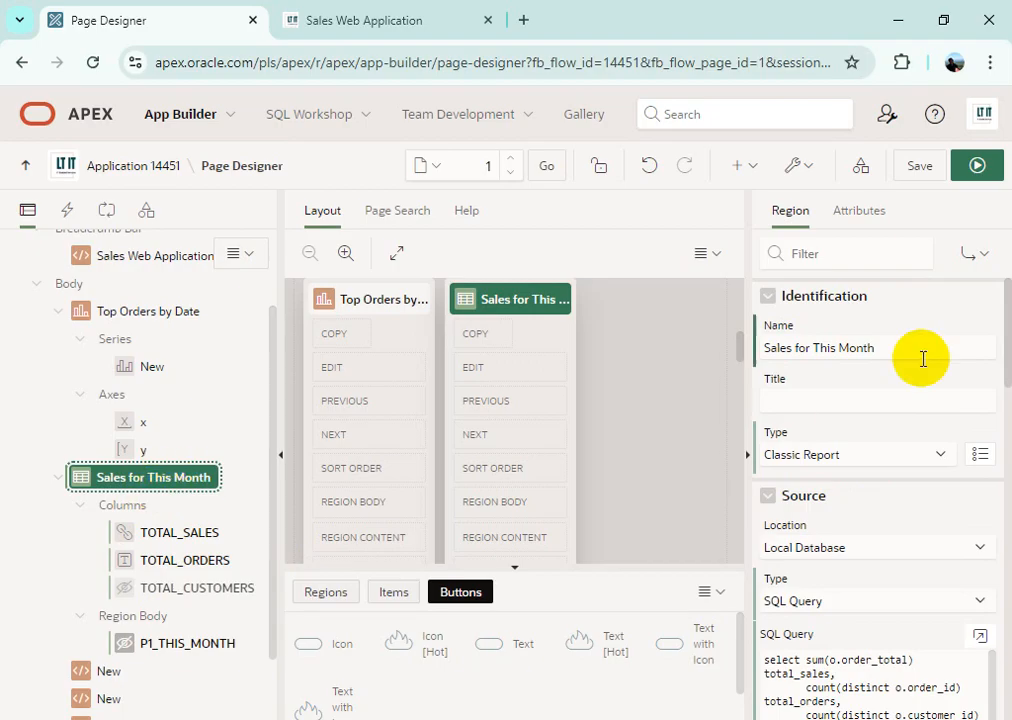
{"action": "left_click", "coordinate": [858, 219]}
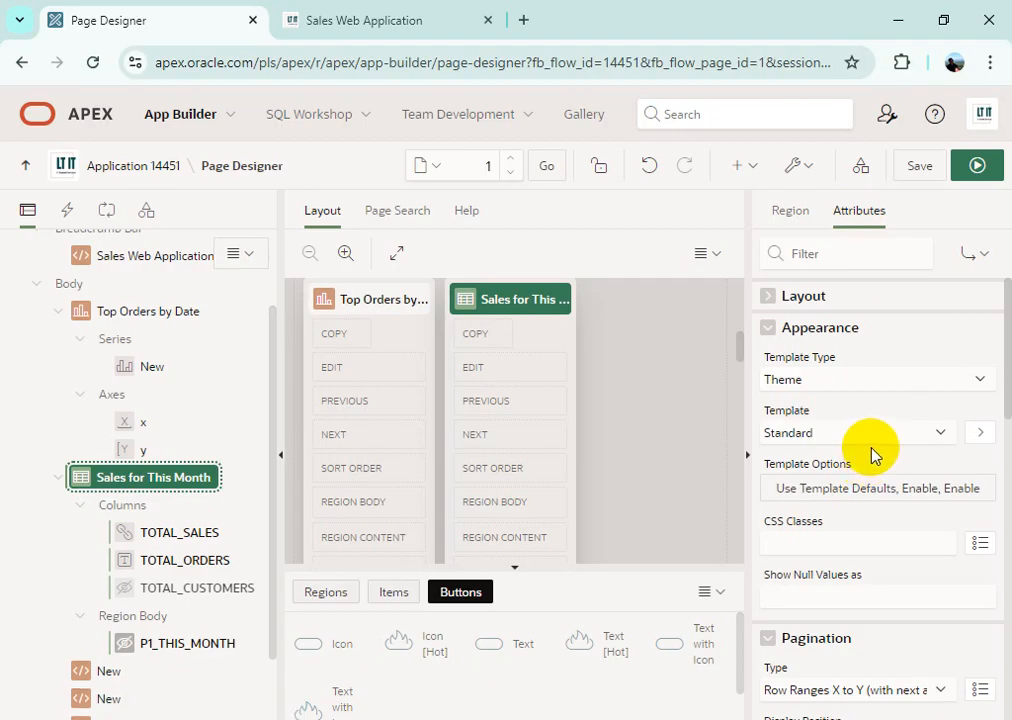
{"action": "left_click", "coordinate": [776, 297]}
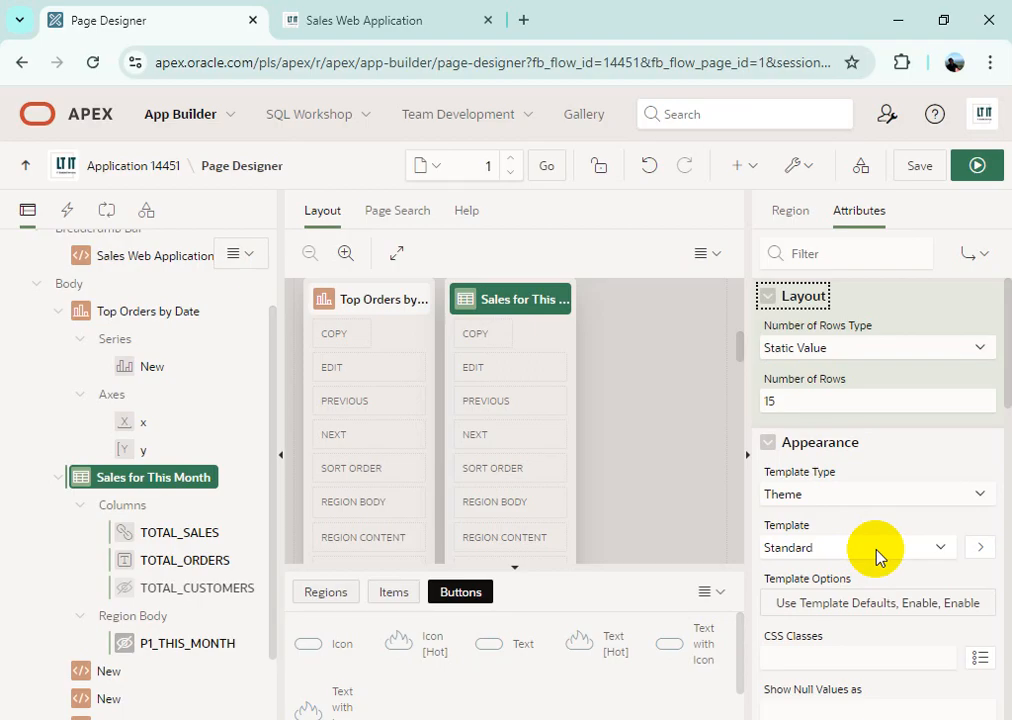
{"action": "left_click", "coordinate": [876, 555]}
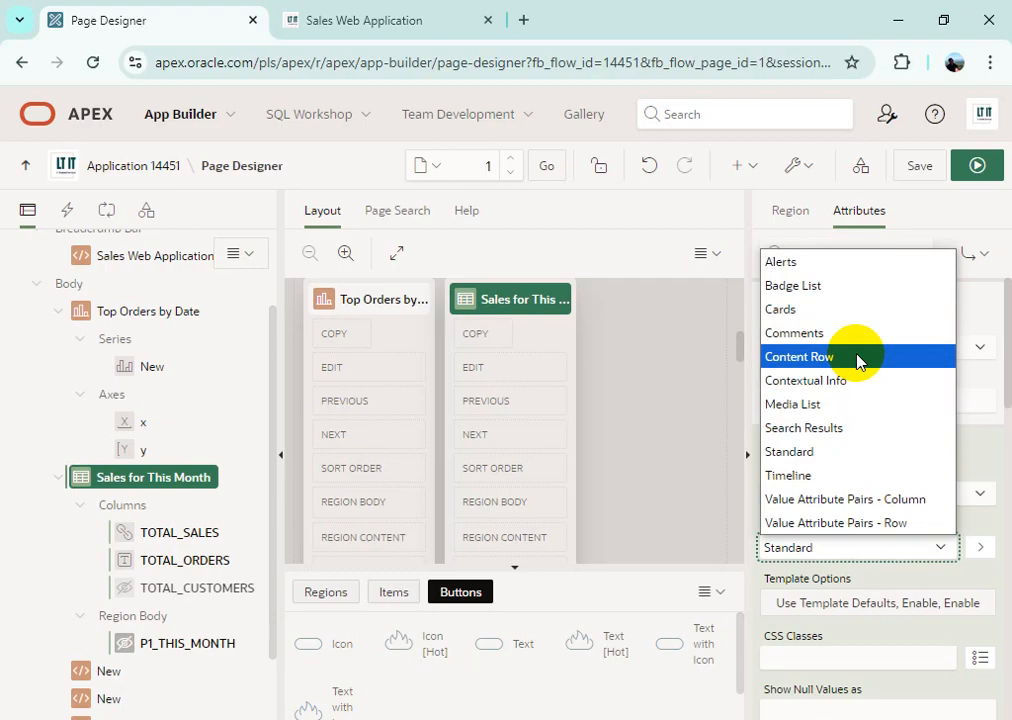
{"action": "left_click", "coordinate": [838, 284]}
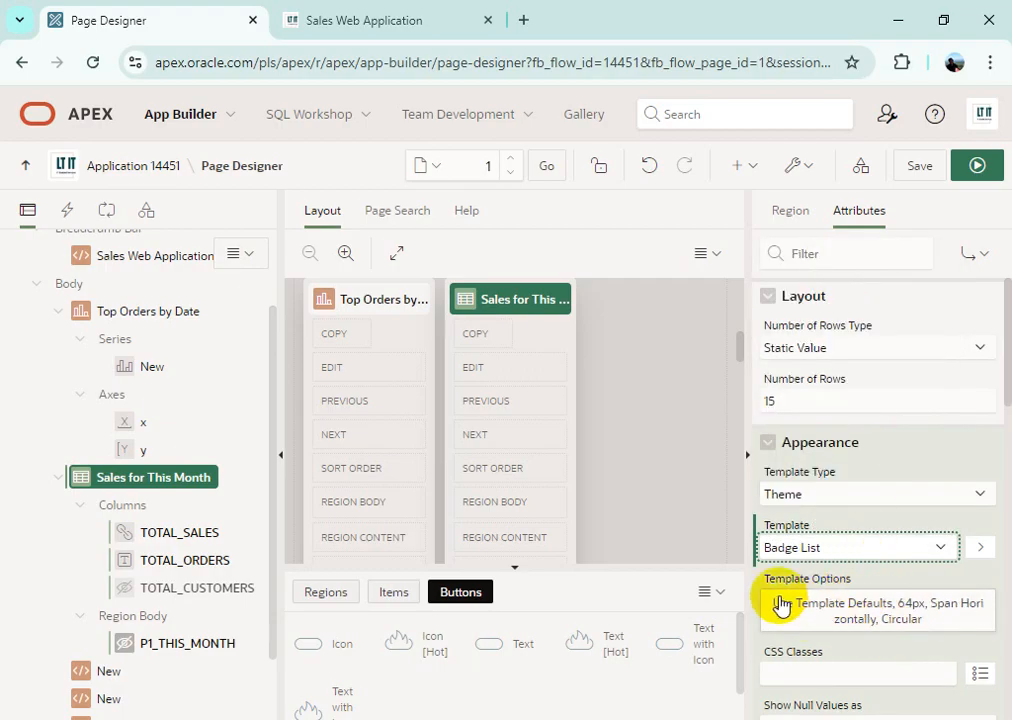
In the template options of the Sales for This Month report, set the badge size to 128px and accept
{"action": "left_click", "coordinate": [899, 620]}
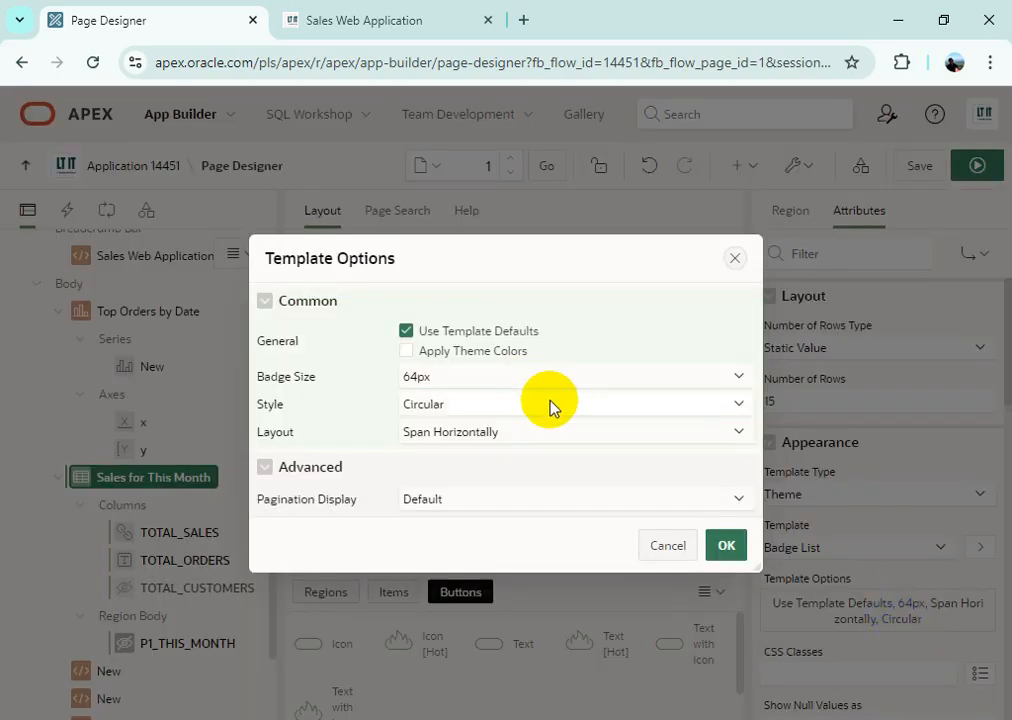
{"action": "left_click", "coordinate": [486, 380]}
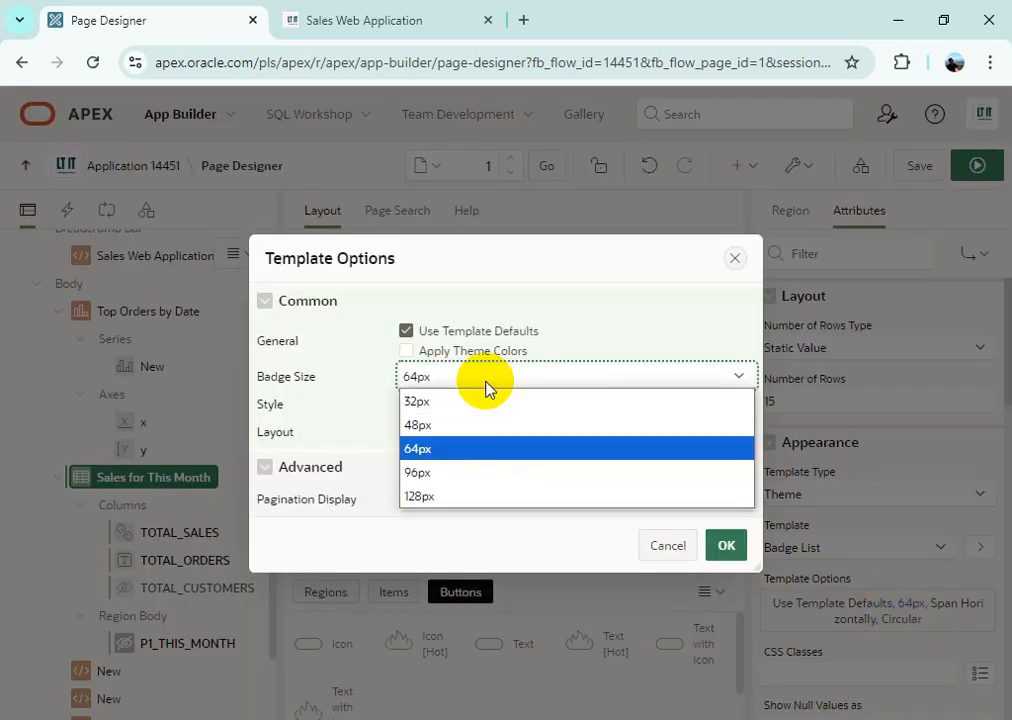
{"action": "left_click", "coordinate": [460, 497]}
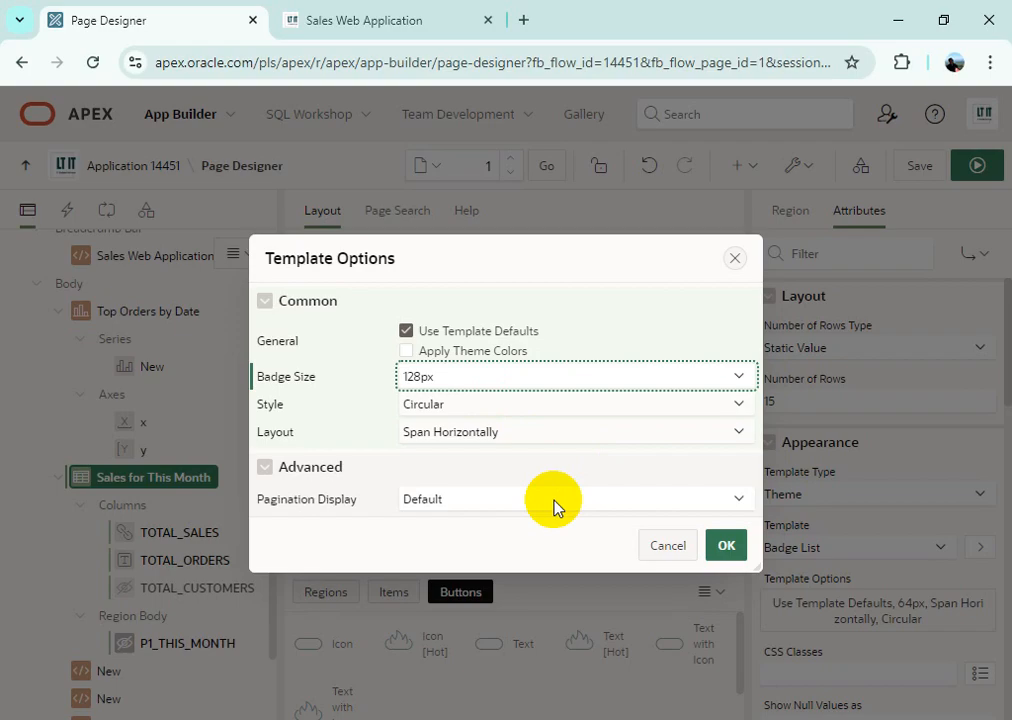
{"action": "left_click", "coordinate": [724, 548]}
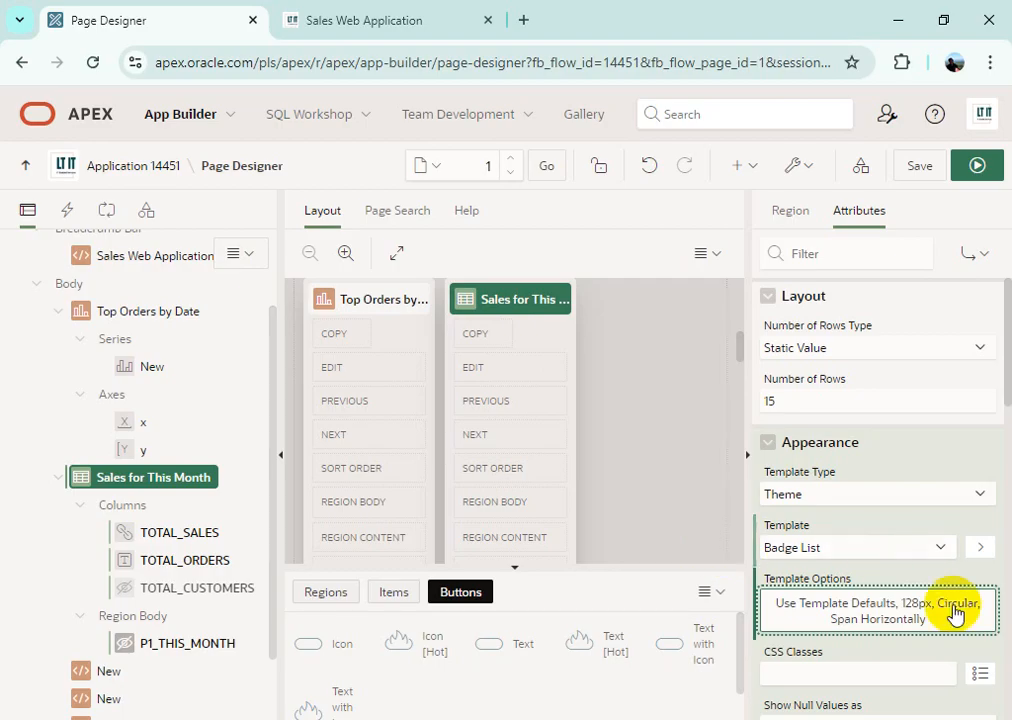
Set the pagination type of the Sales for This Month report to No Pagination (Show All Rows)
{"action": "scroll", "coordinate": [910, 588], "scroll_direction": "down", "scroll_amount": 3}
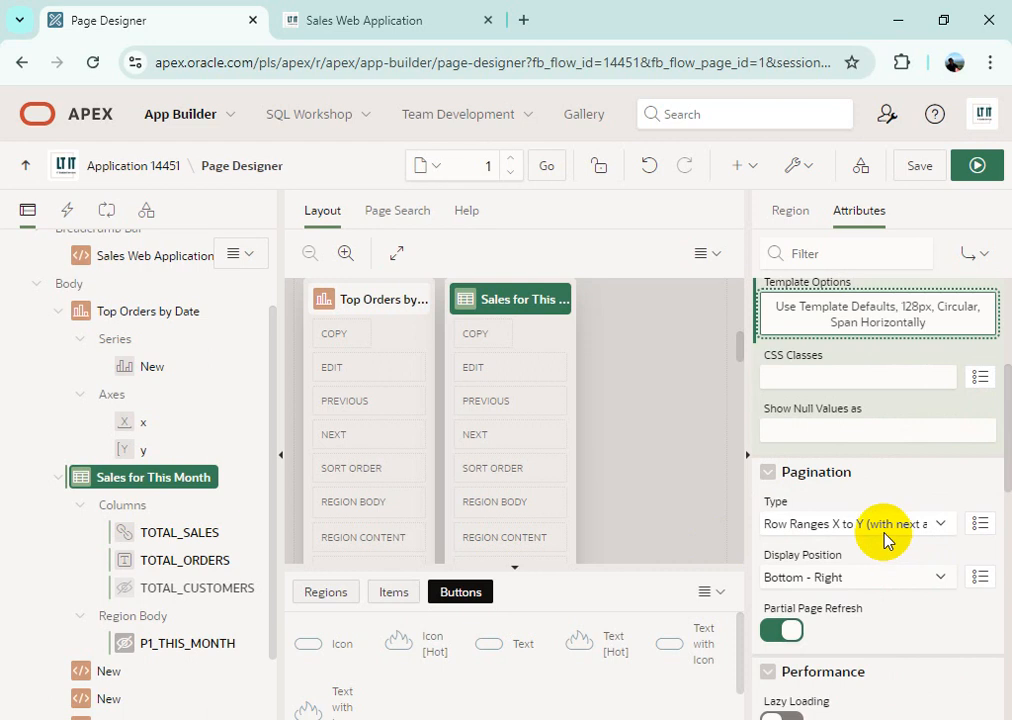
{"action": "left_click", "coordinate": [885, 537]}
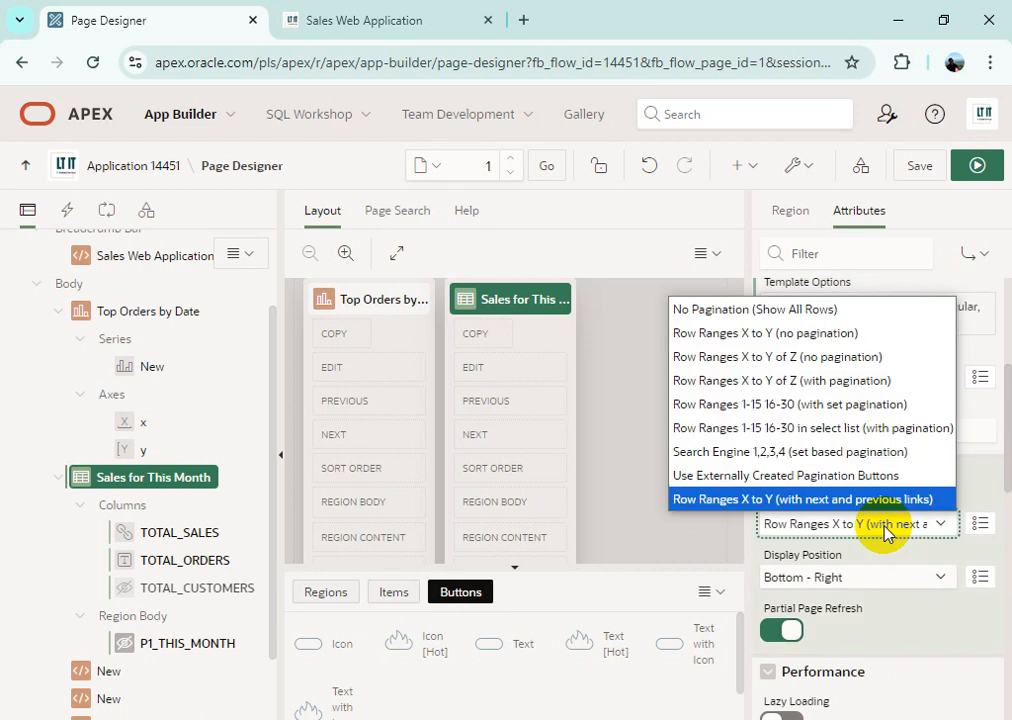
{"action": "left_click", "coordinate": [848, 318]}
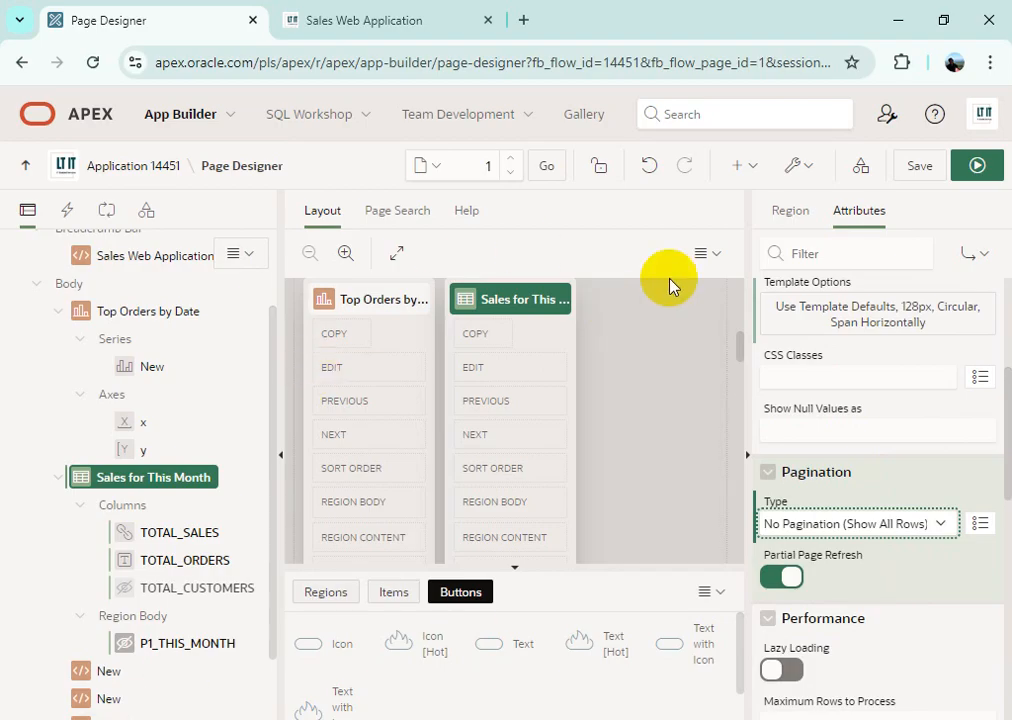
Save and run page 1, and check the Total Sales and Total Orders badges in the Sales for This Month region
{"action": "left_click", "coordinate": [977, 165]}
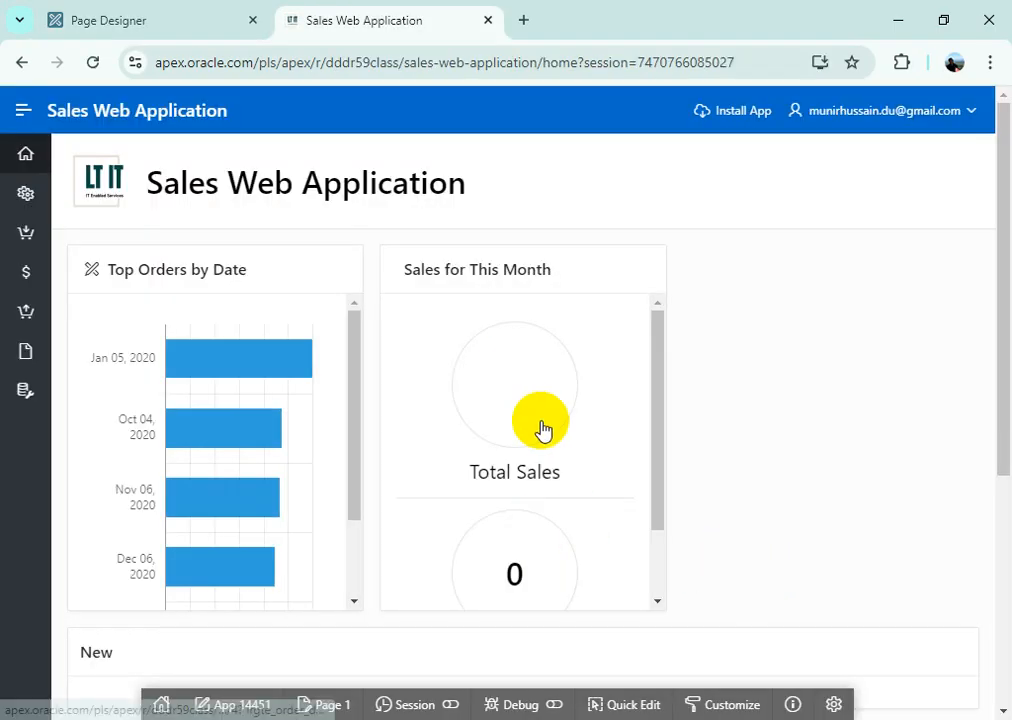
{"action": "scroll", "coordinate": [655, 531], "scroll_direction": "down", "scroll_amount": 2}
{"action": "scroll", "coordinate": [655, 531], "scroll_direction": "up", "scroll_amount": 2}
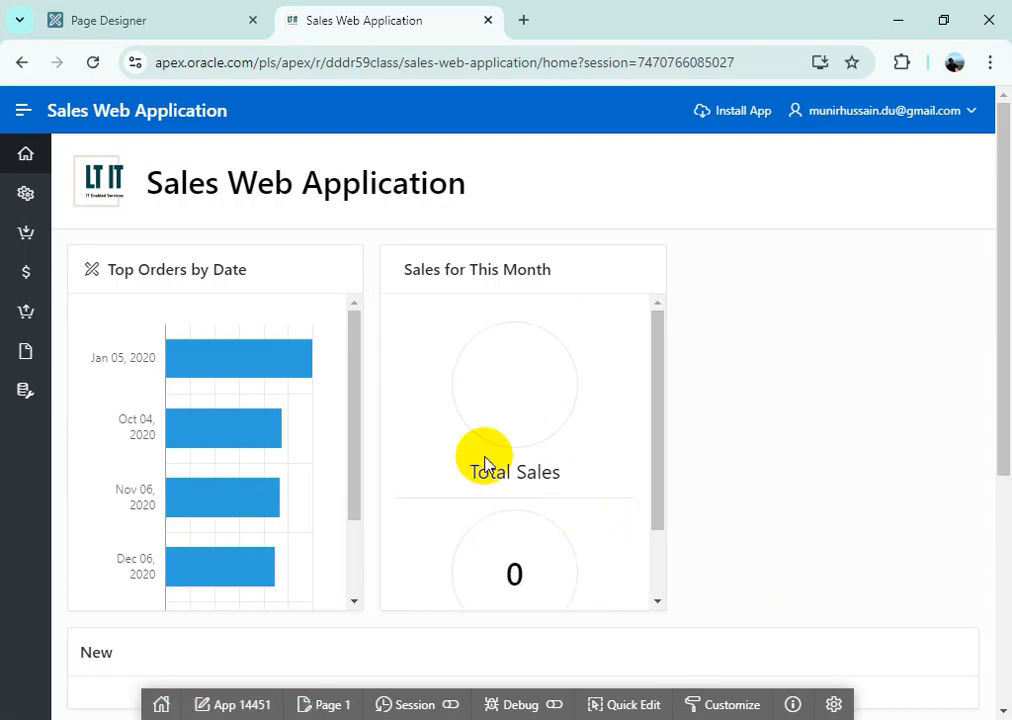
{"action": "scroll", "coordinate": [572, 536], "scroll_direction": "down", "scroll_amount": 1}
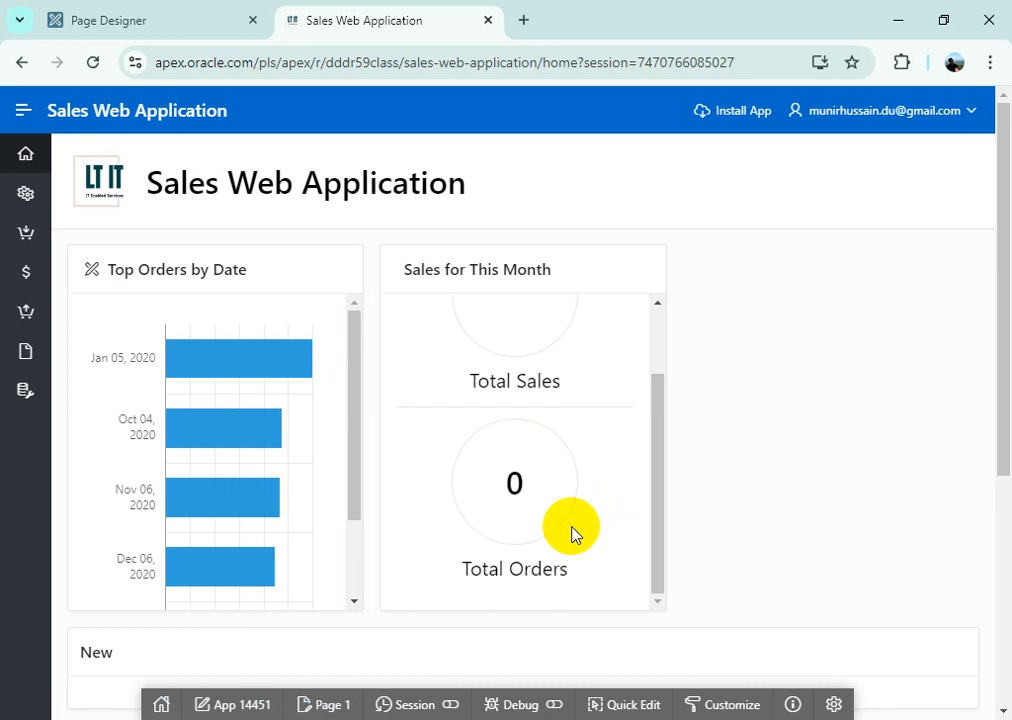
{"action": "scroll", "coordinate": [572, 532], "scroll_direction": "up", "scroll_amount": 1}
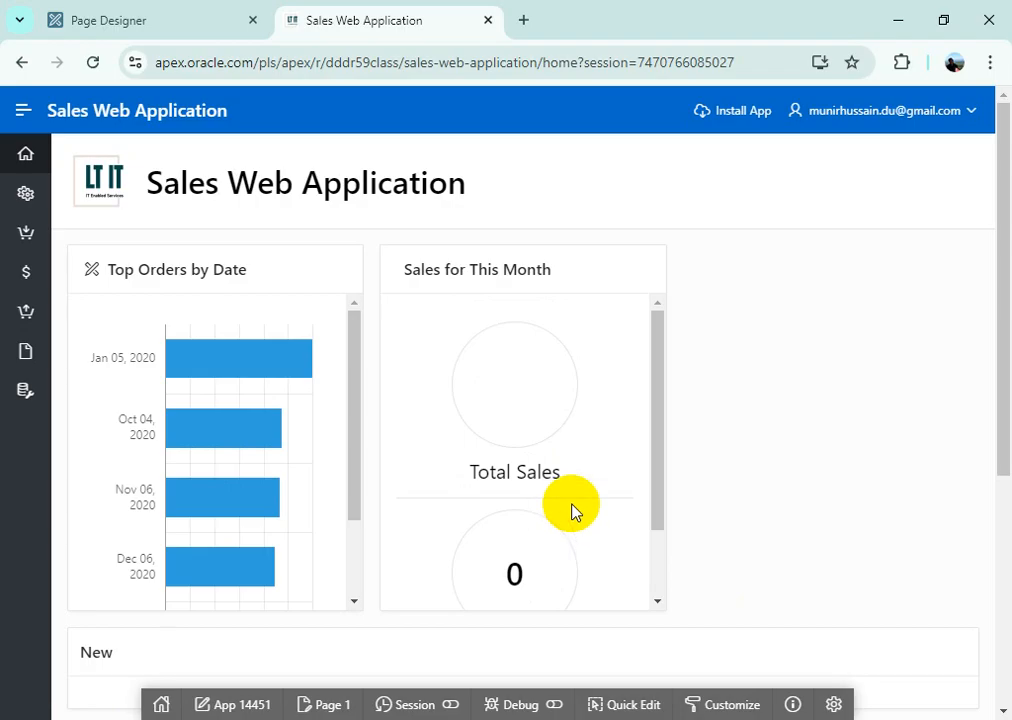
{"action": "scroll", "coordinate": [614, 547], "scroll_direction": "down", "scroll_amount": 2}
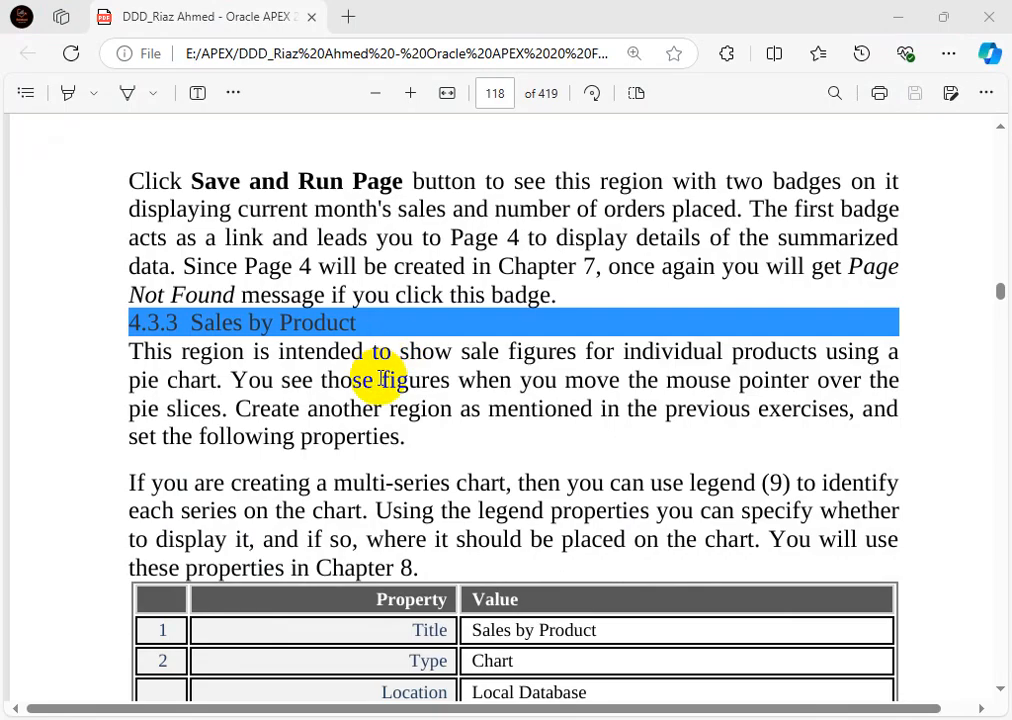
Switch to the PDF guide and read the property table for the Sales by Product region in section 4.3.3
{"action": "scroll", "coordinate": [626, 446], "scroll_direction": "down", "scroll_amount": 2}
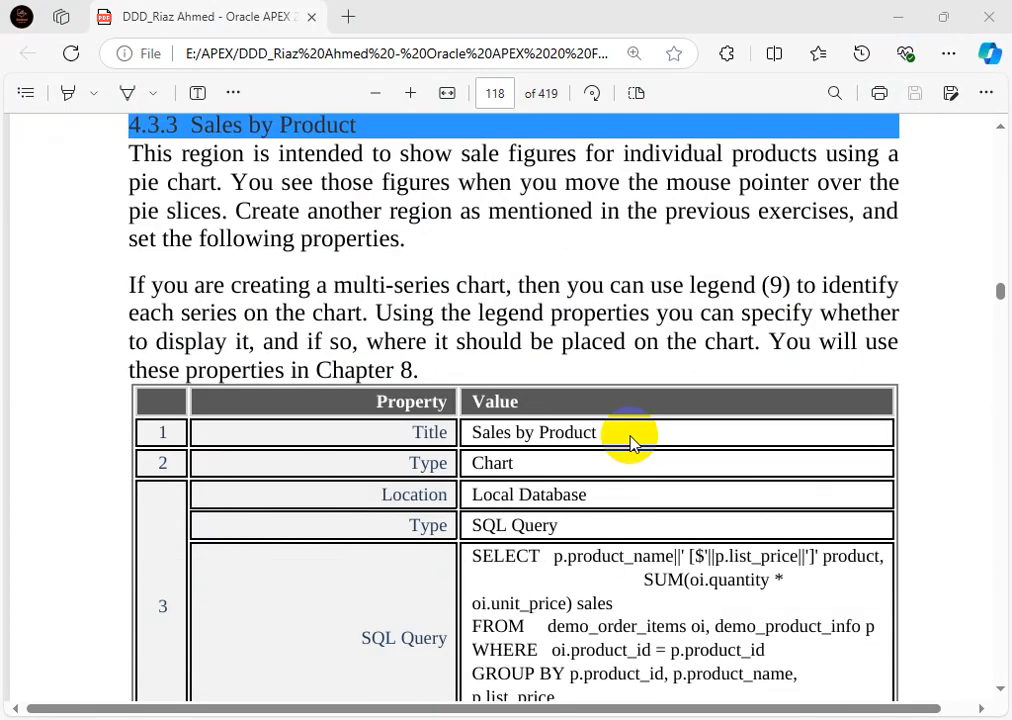
{"action": "scroll", "coordinate": [628, 445], "scroll_direction": "down", "scroll_amount": 1}
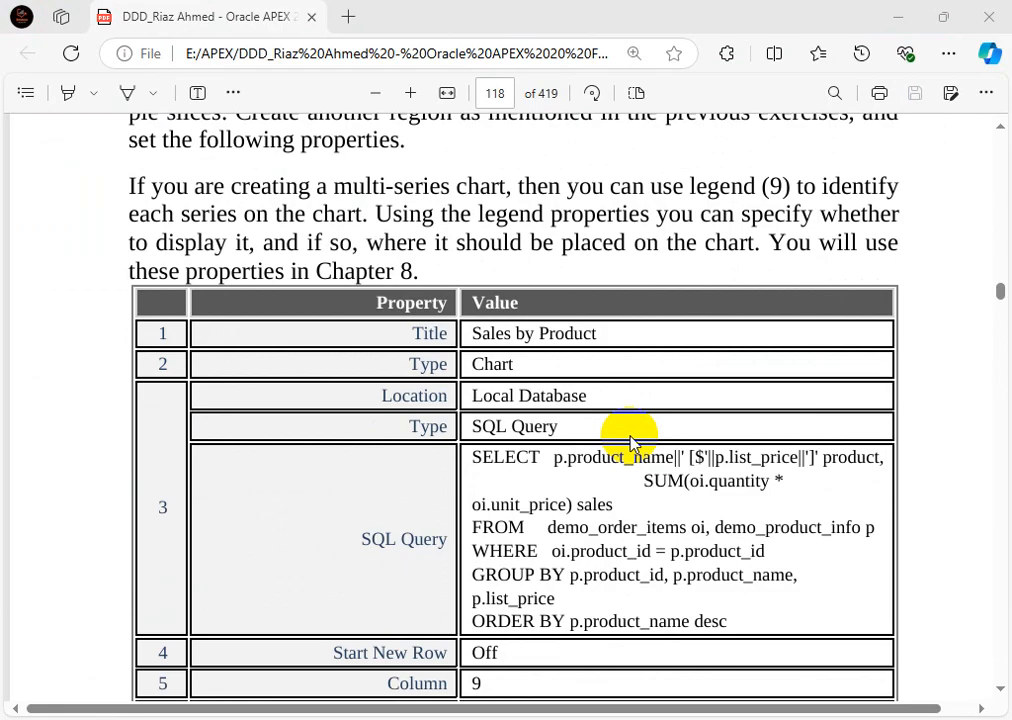
{"action": "scroll", "coordinate": [630, 445], "scroll_direction": "down", "scroll_amount": 4}
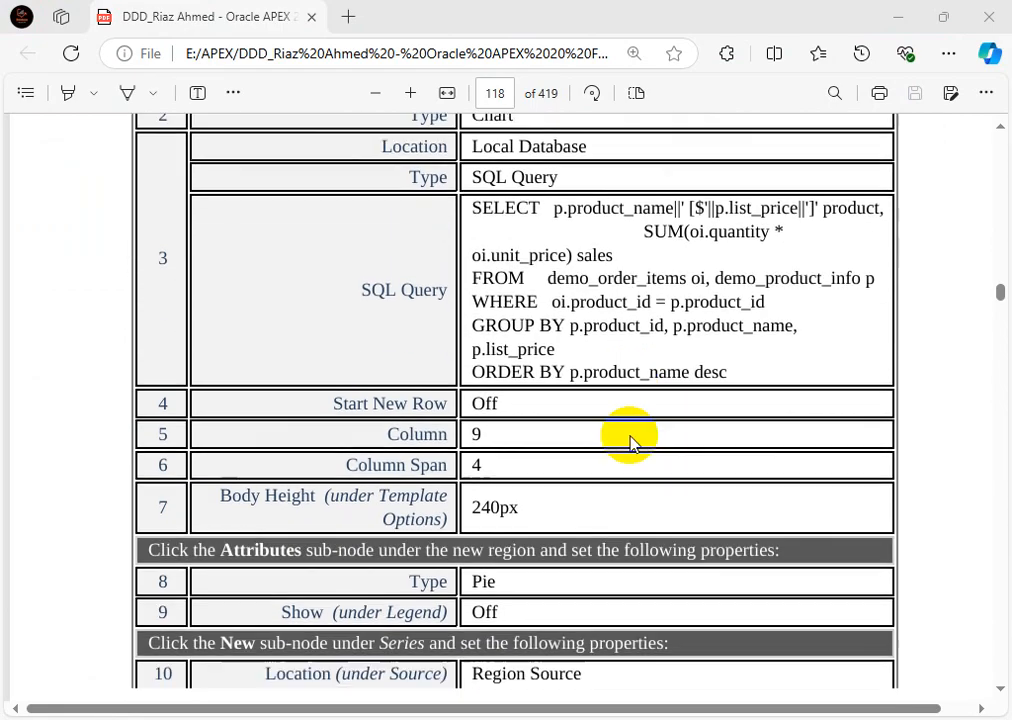
{"action": "scroll", "coordinate": [630, 440], "scroll_direction": "up", "scroll_amount": 2}
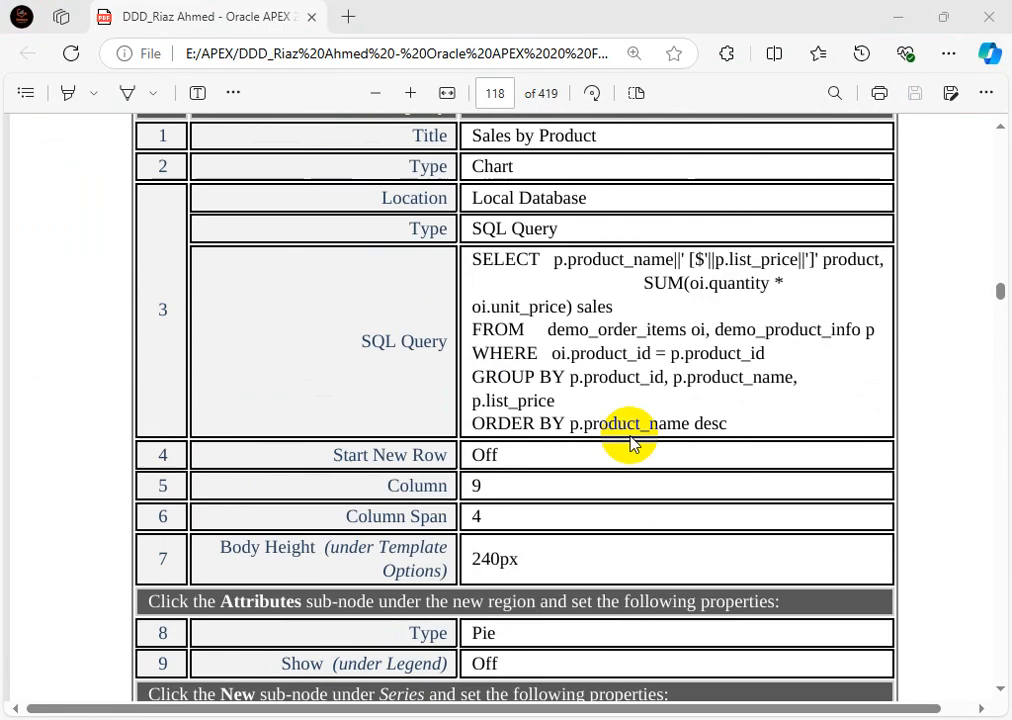
{"action": "scroll", "coordinate": [635, 430], "scroll_direction": "down", "scroll_amount": 7}
{"action": "scroll", "coordinate": [640, 425], "scroll_direction": "up", "scroll_amount": 10}
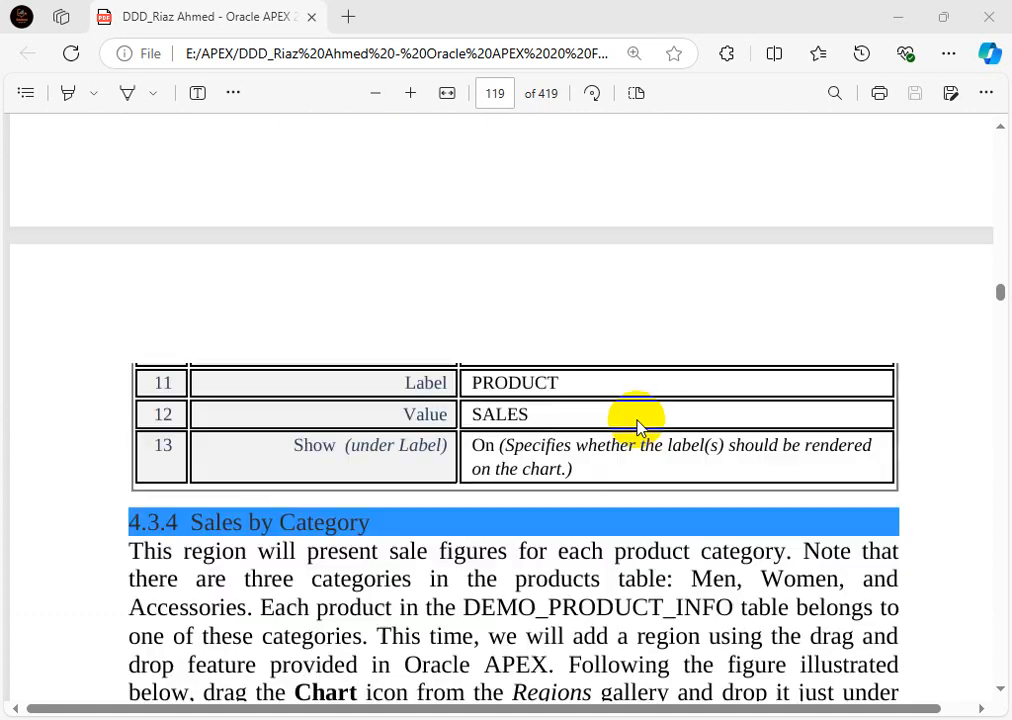
{"action": "scroll", "coordinate": [640, 425], "scroll_direction": "down", "scroll_amount": 2}
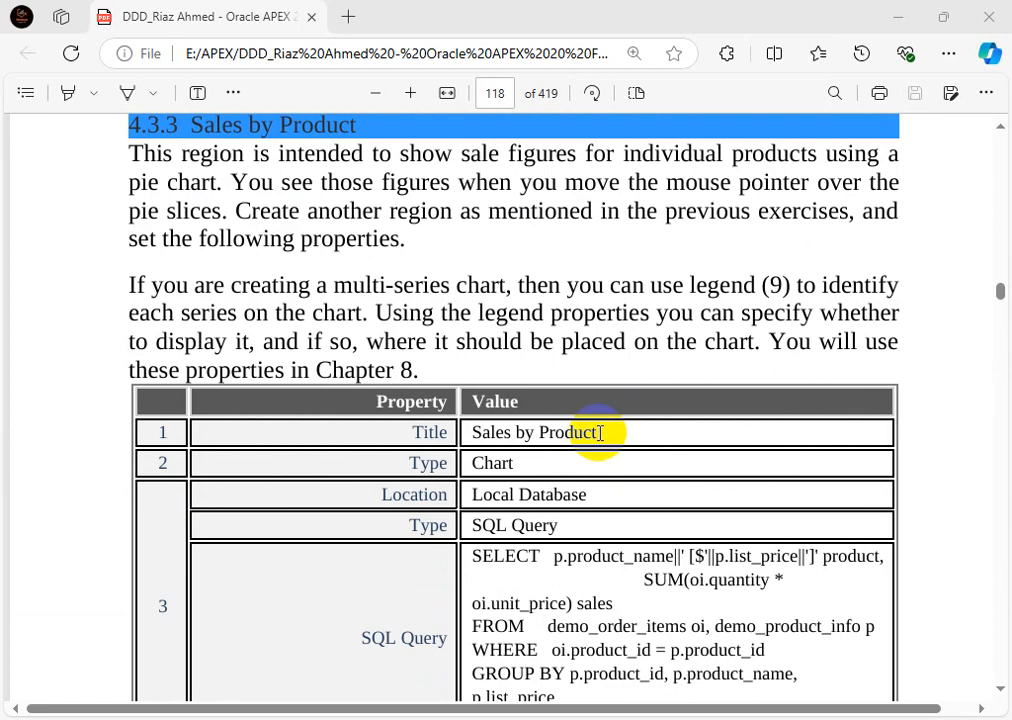
Take the title Sales by Product from the guide and use it to name the first New region below Sales for This Month in Page Designer
{"action": "left_click_drag", "start_coordinate": [600, 432], "coordinate": [463, 436]}
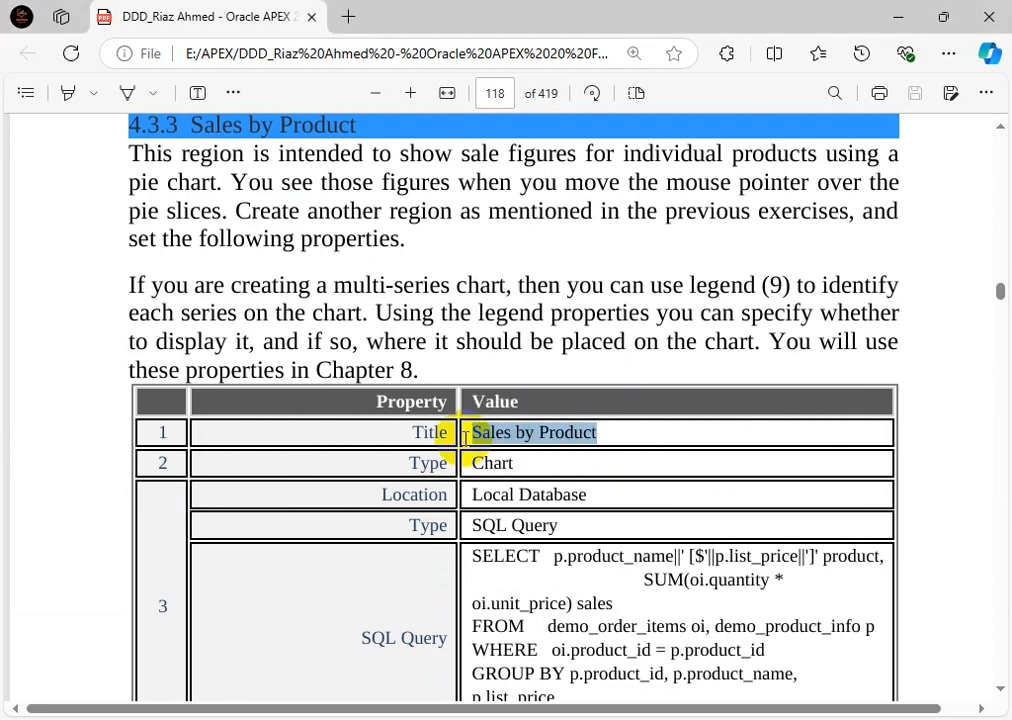
{"action": "left_click", "coordinate": [558, 719]}
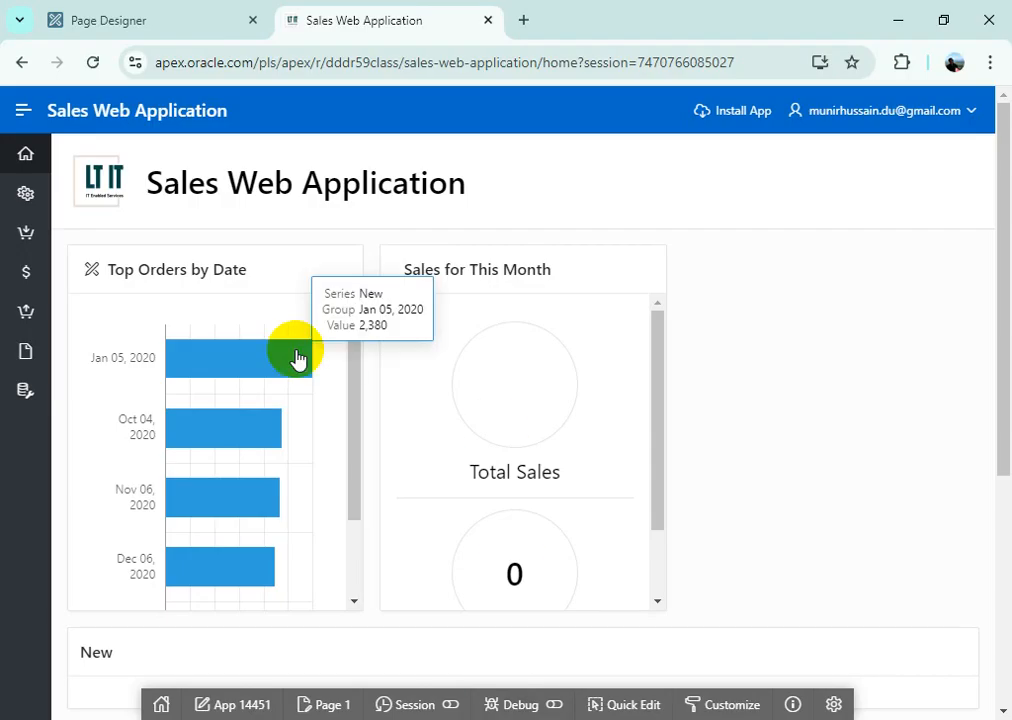
{"action": "left_click", "coordinate": [195, 25]}
{"action": "scroll", "coordinate": [178, 560], "scroll_direction": "down", "scroll_amount": 1}
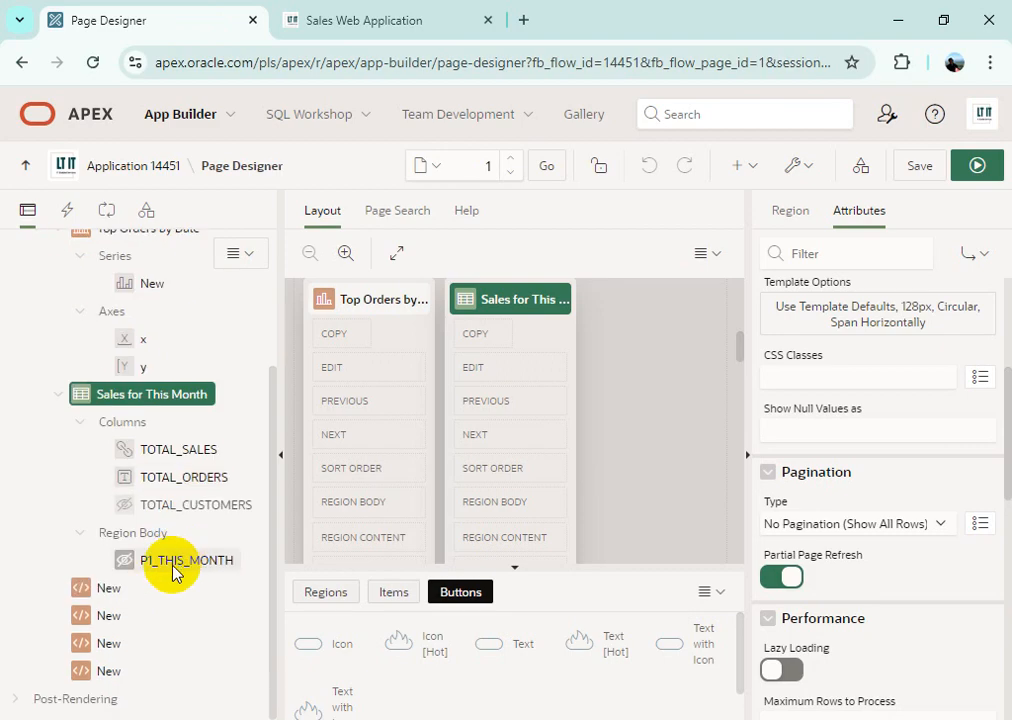
{"action": "left_click", "coordinate": [106, 589]}
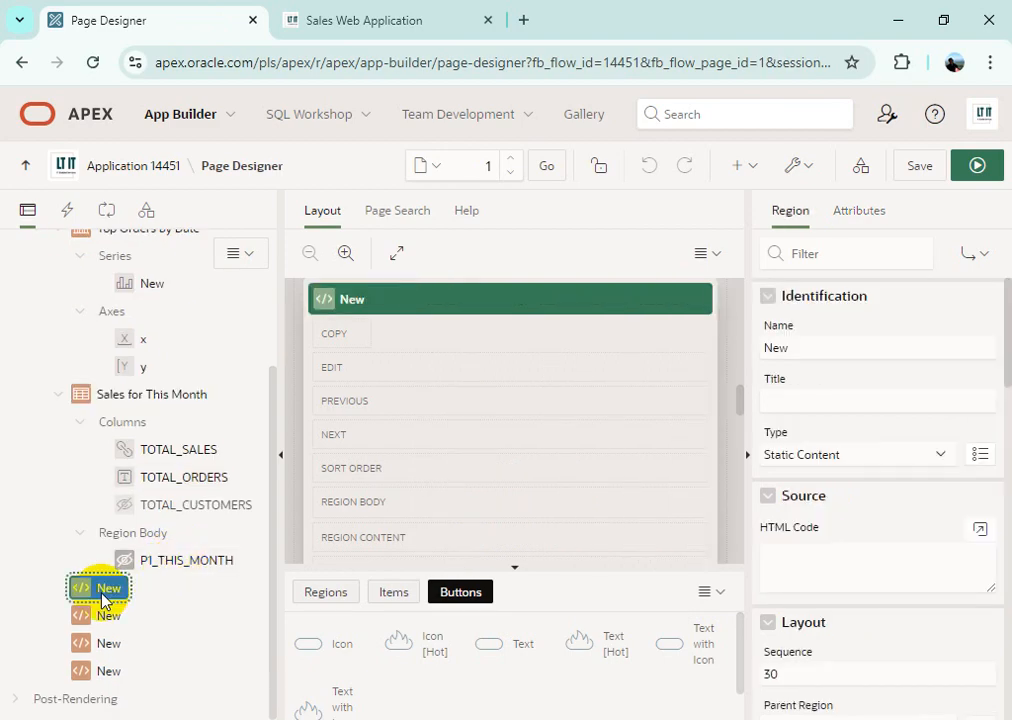
{"action": "double_click", "coordinate": [815, 347]}
{"action": "type", "text": "Sales by Product"}
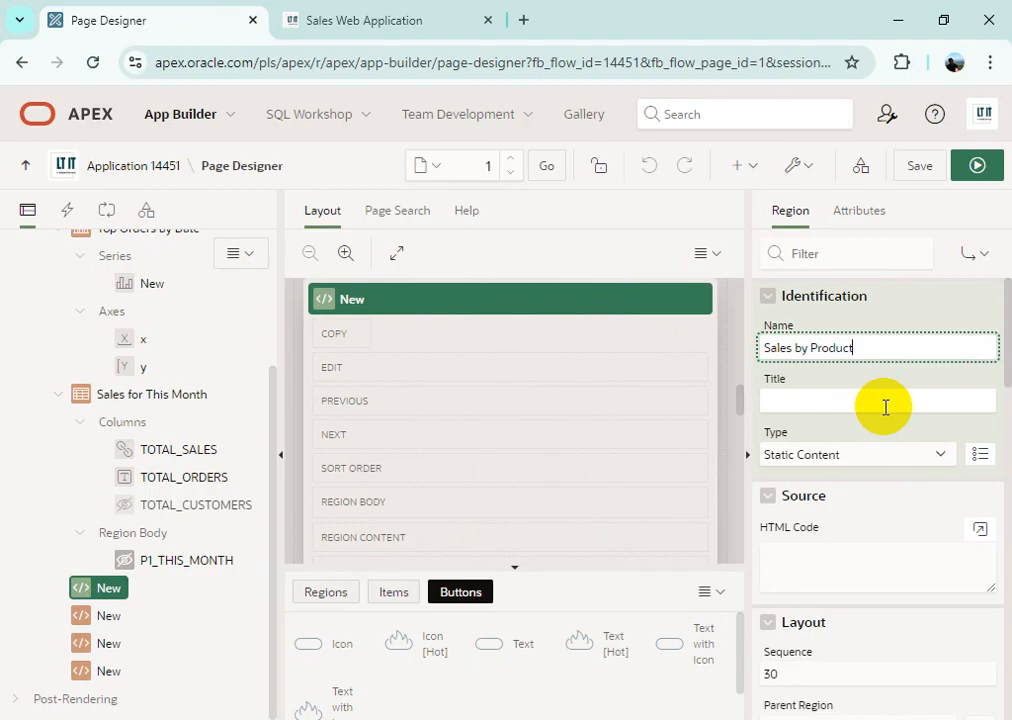
Set the Sales by Product region's type to Chart, with Local Database as source location and SQL Query as source type
{"action": "left_click", "coordinate": [890, 454]}
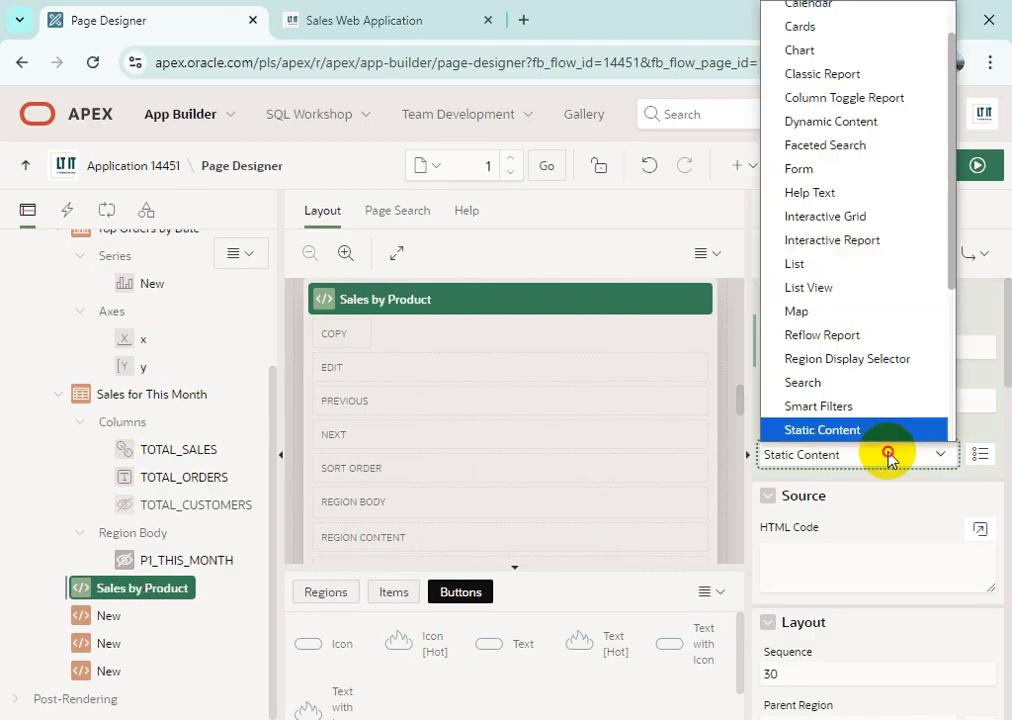
{"action": "left_click", "coordinate": [849, 51]}
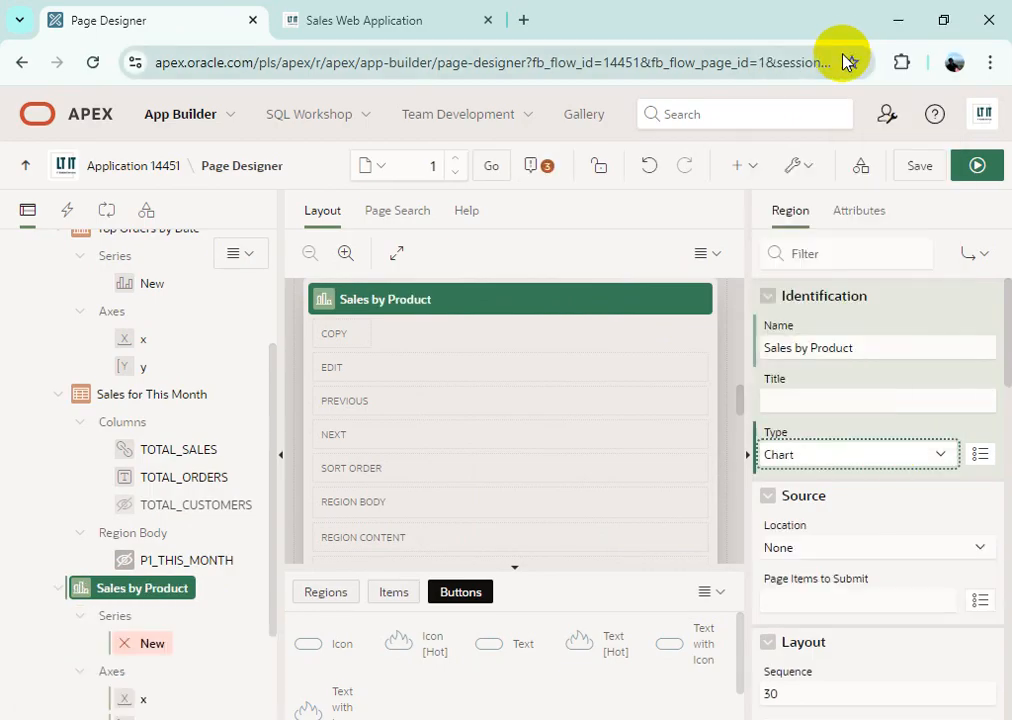
{"action": "left_click", "coordinate": [857, 546]}
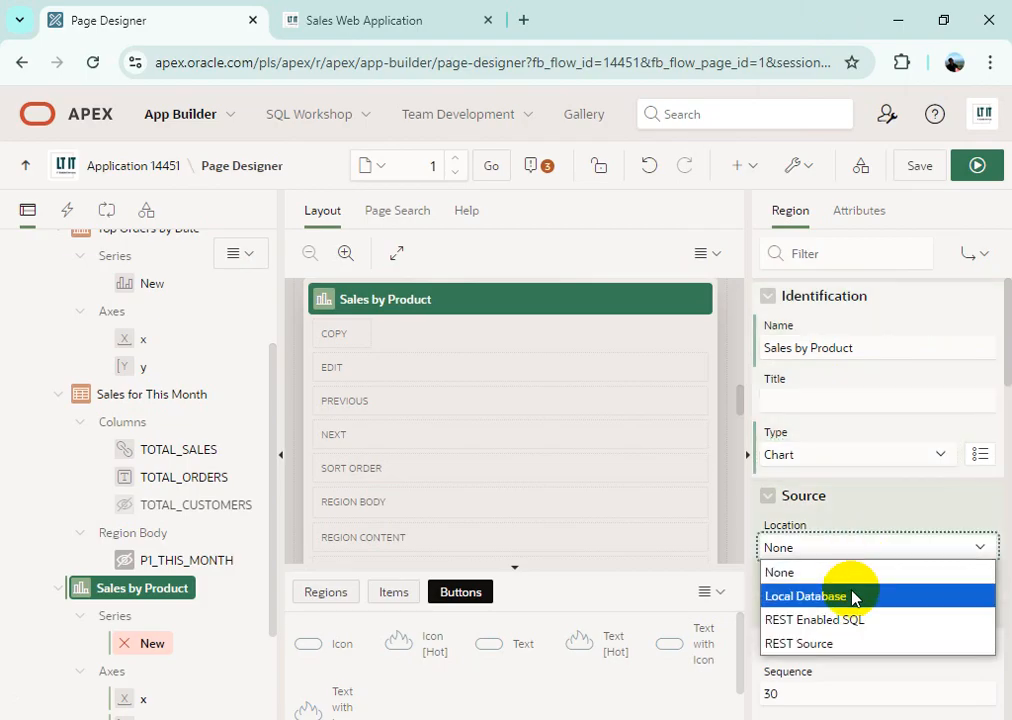
{"action": "left_click", "coordinate": [853, 596]}
{"action": "scroll", "coordinate": [895, 560], "scroll_direction": "down", "scroll_amount": 1}
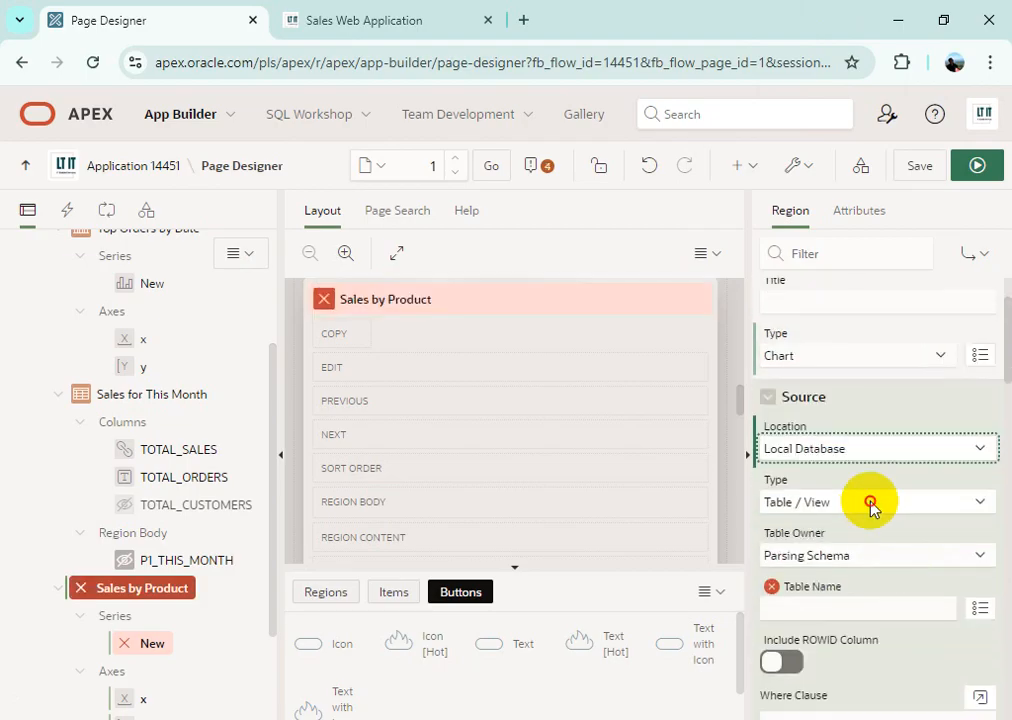
{"action": "left_click", "coordinate": [870, 503]}
{"action": "left_click", "coordinate": [866, 551]}
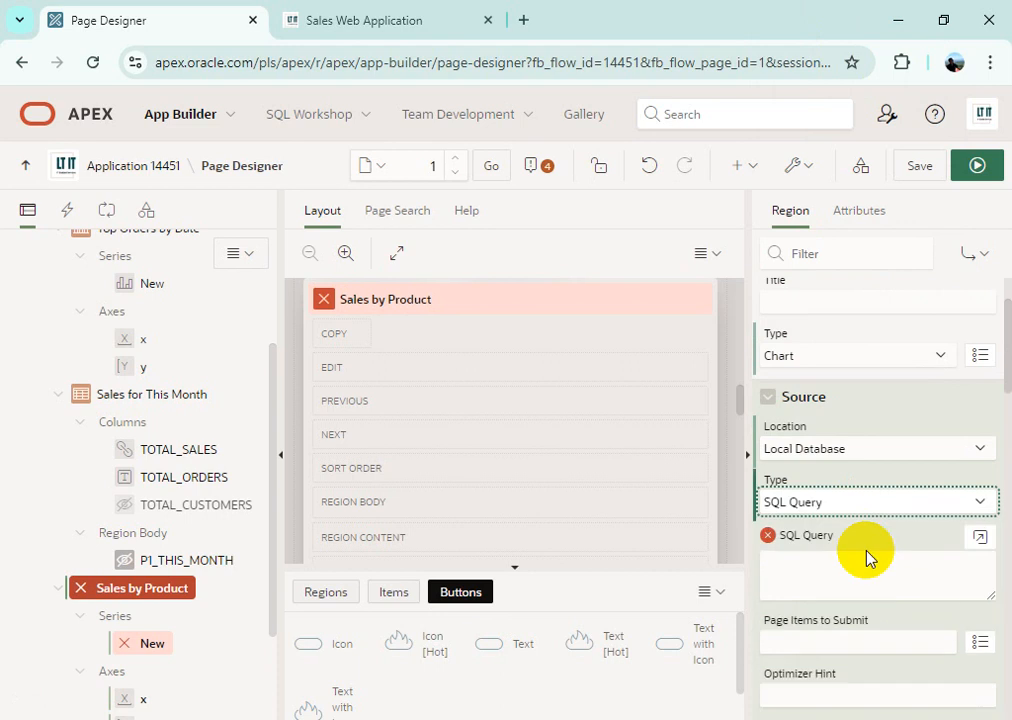
Copy the whole query from 4.3.3.txt in the Chapter4 folder and enter it as the Sales by Product region's SQL query
{"action": "left_click", "coordinate": [977, 538]}
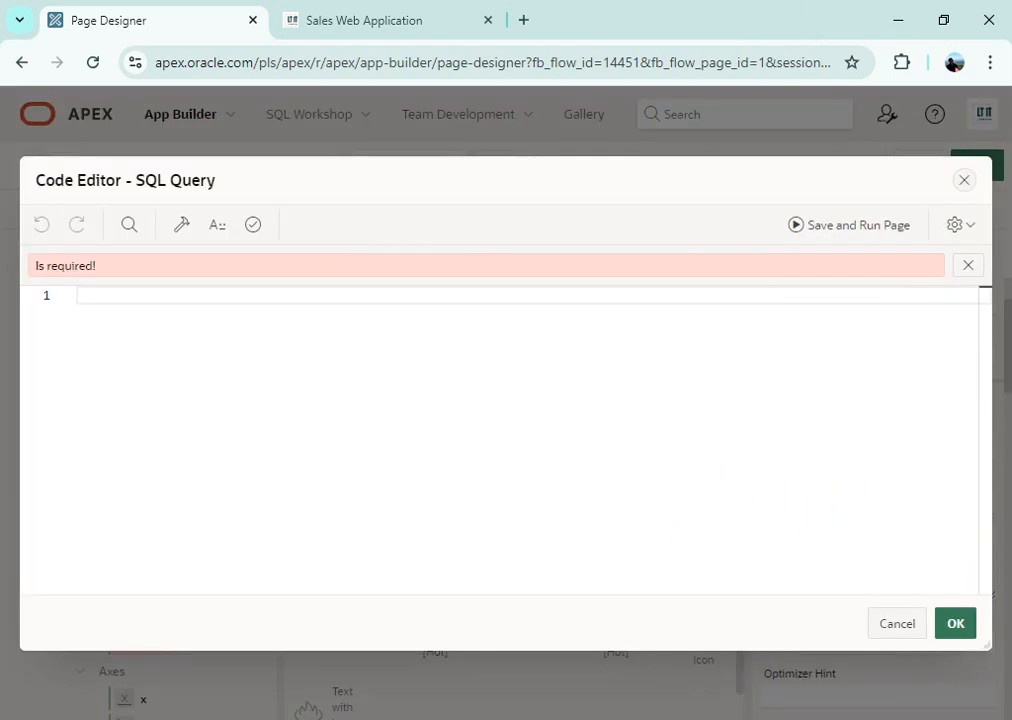
{"action": "left_click", "coordinate": [580, 657]}
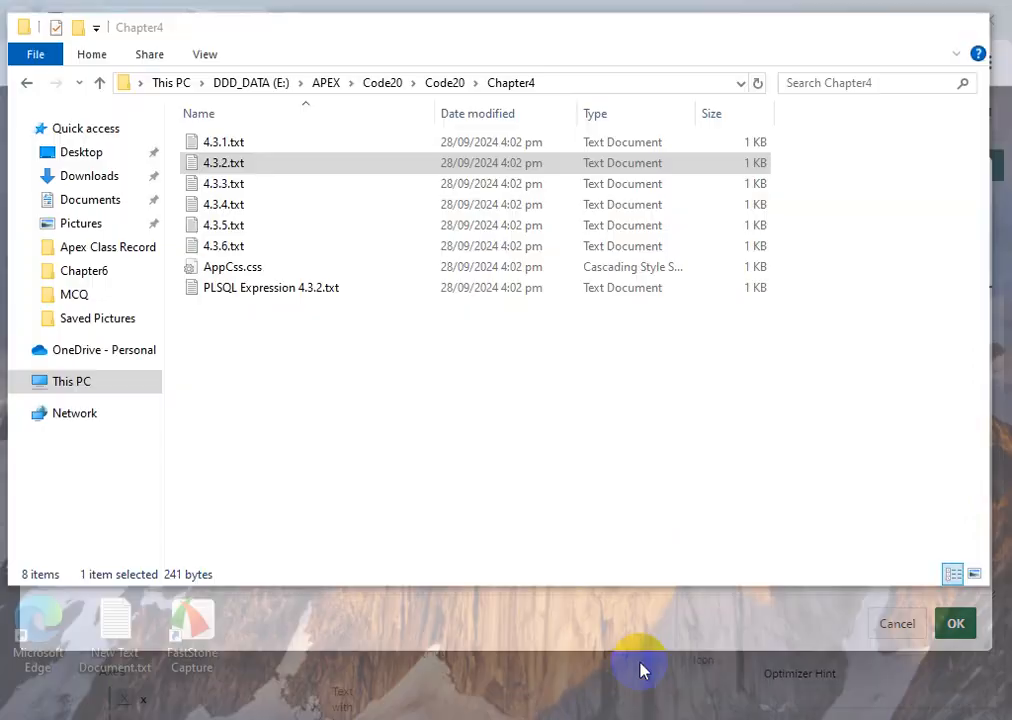
{"action": "double_click", "coordinate": [276, 183]}
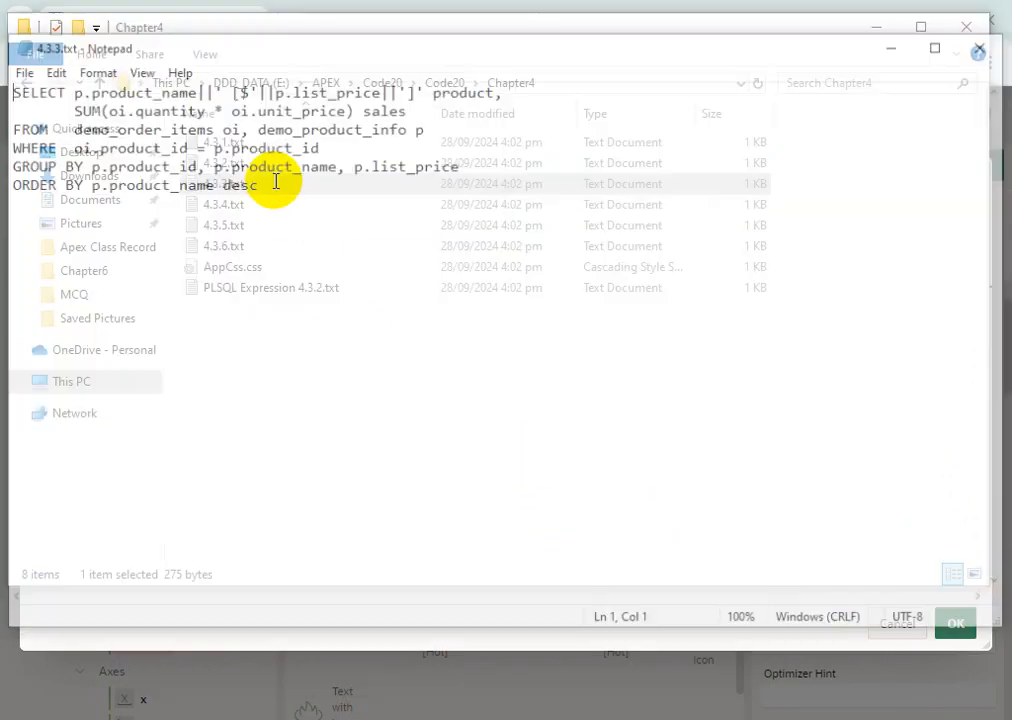
{"action": "left_click", "coordinate": [336, 196]}
{"action": "key", "text": "ctrl+a"}
{"action": "key", "text": "ctrl+c"}
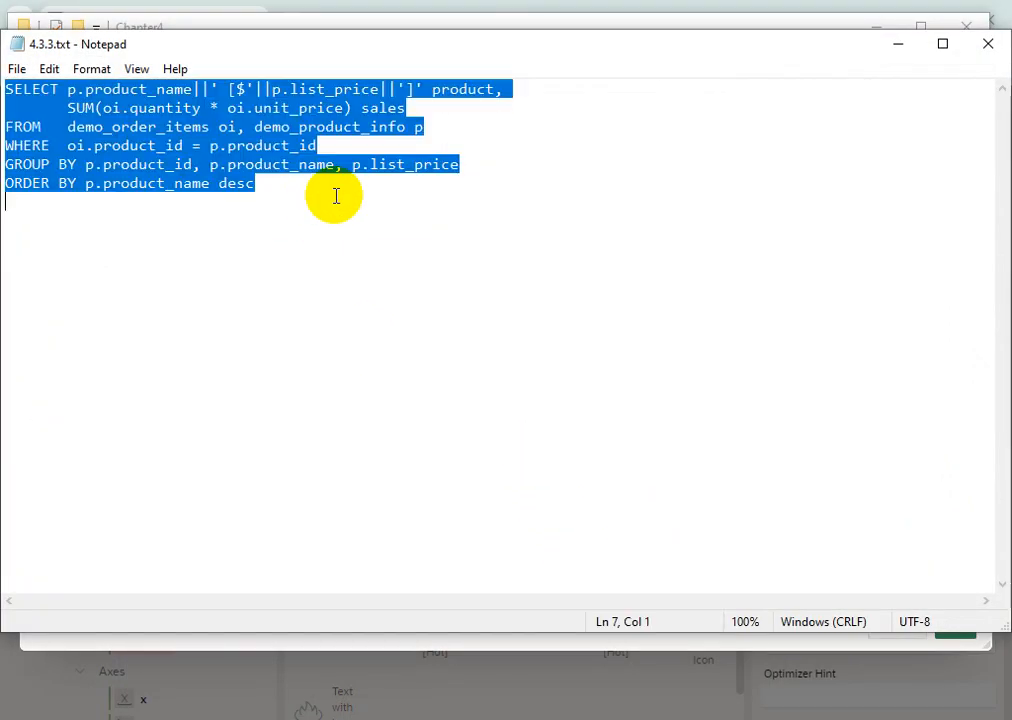
{"action": "left_click", "coordinate": [448, 712]}
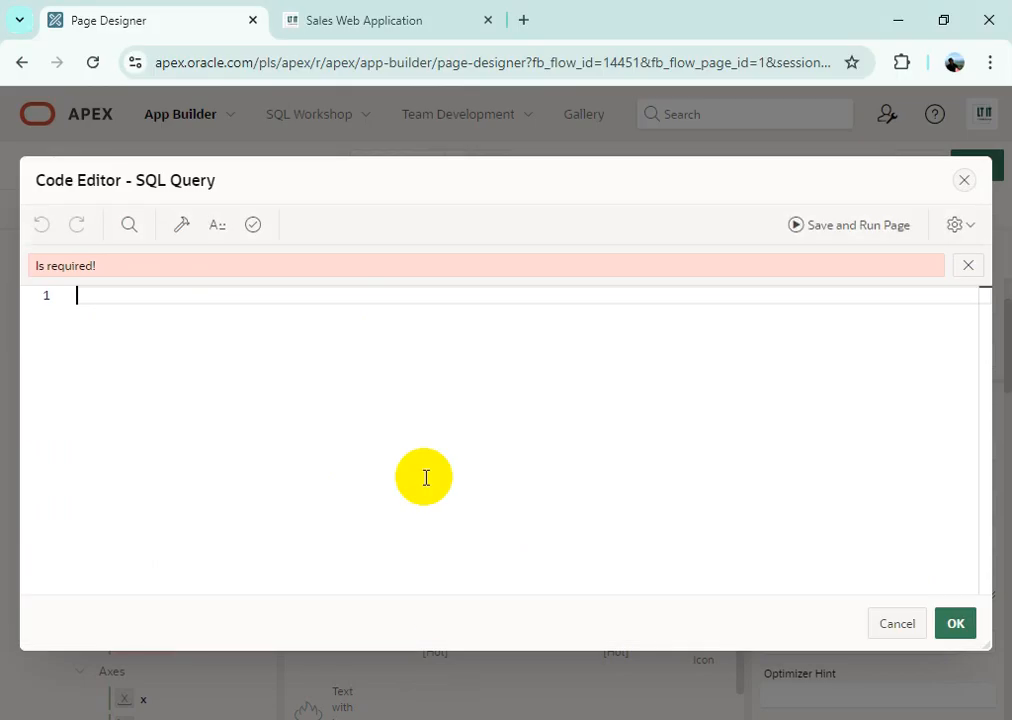
{"action": "key", "text": "ctrl+v"}
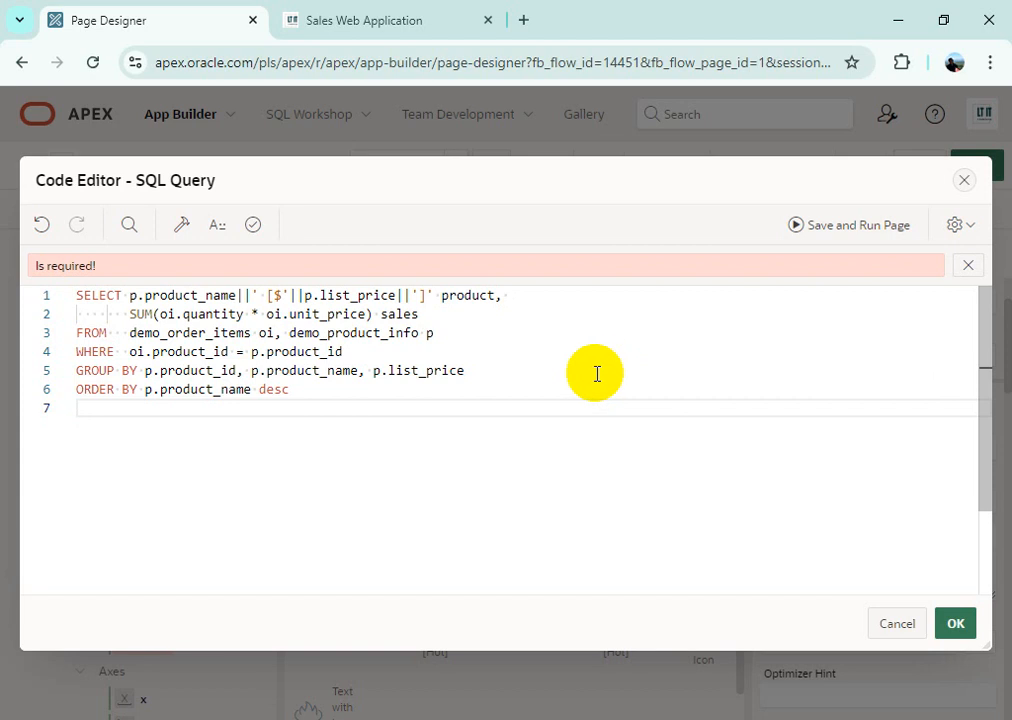
{"action": "left_click", "coordinate": [955, 624]}
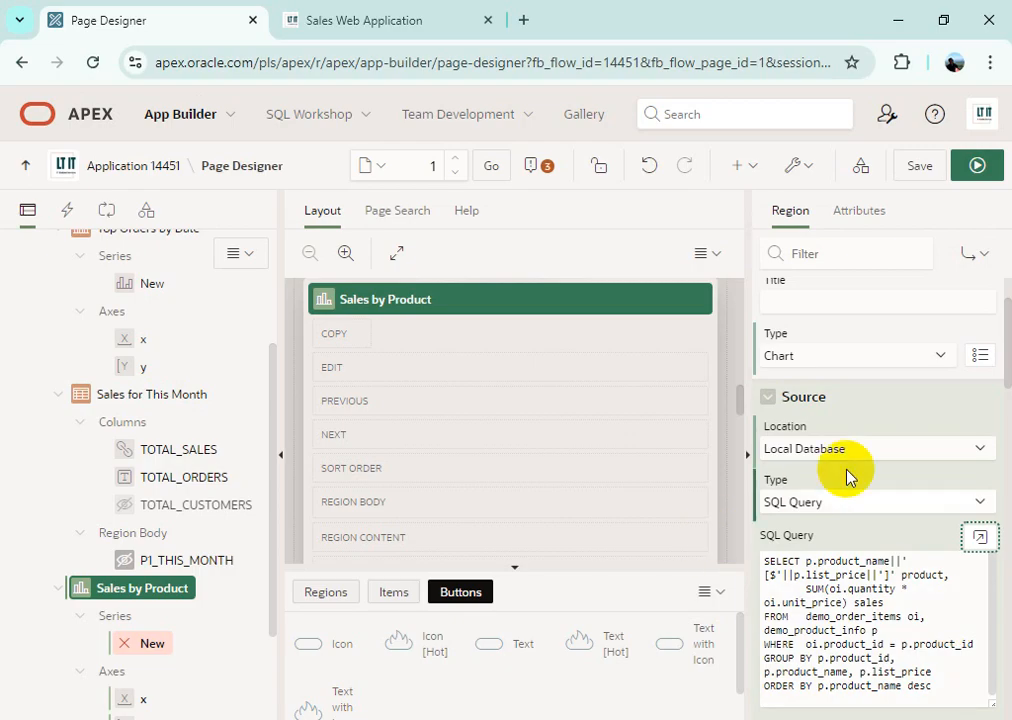
Set the Sales by Product region's layout to not start a new row, with column 9 and column span 4
{"action": "scroll", "coordinate": [855, 465], "scroll_direction": "down", "scroll_amount": 3}
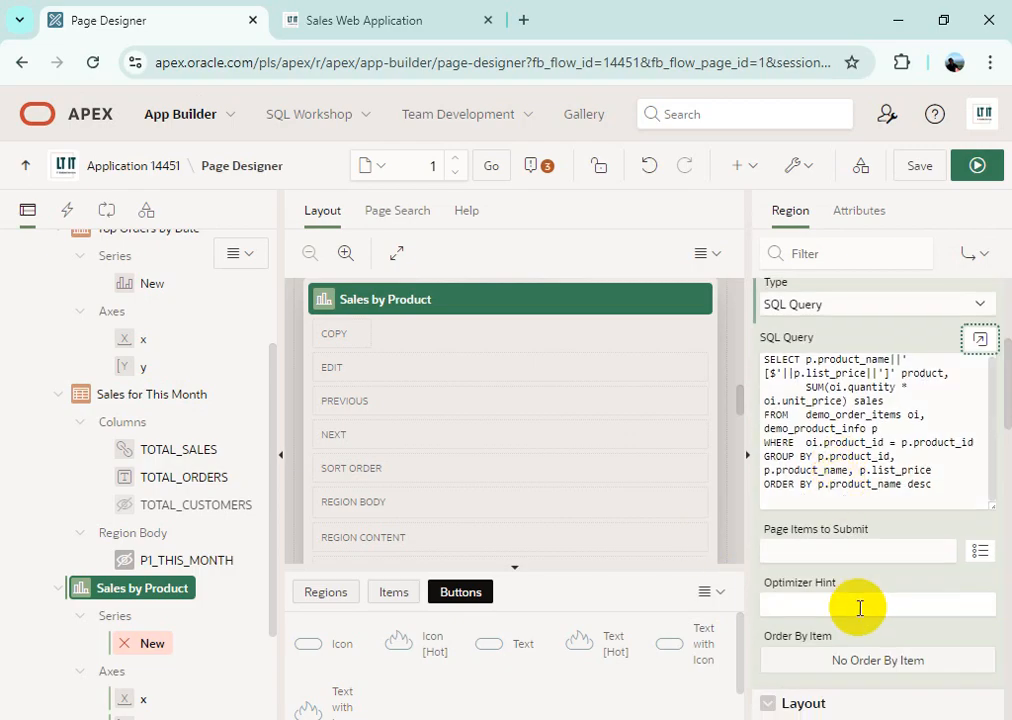
{"action": "scroll", "coordinate": [860, 607], "scroll_direction": "down", "scroll_amount": 3}
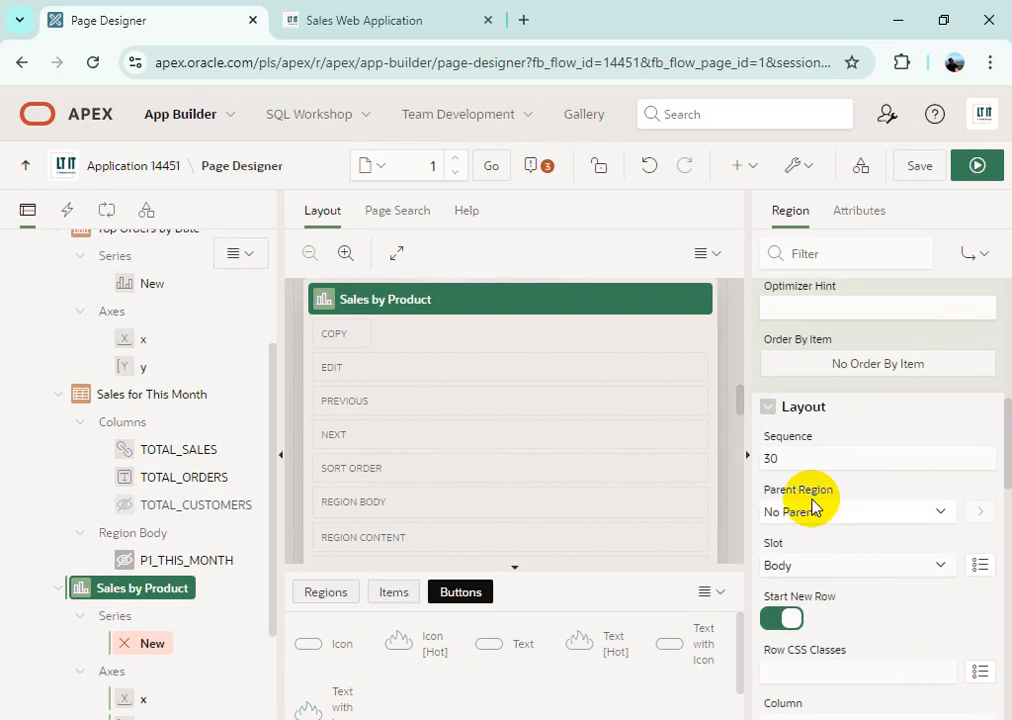
{"action": "left_click", "coordinate": [791, 621]}
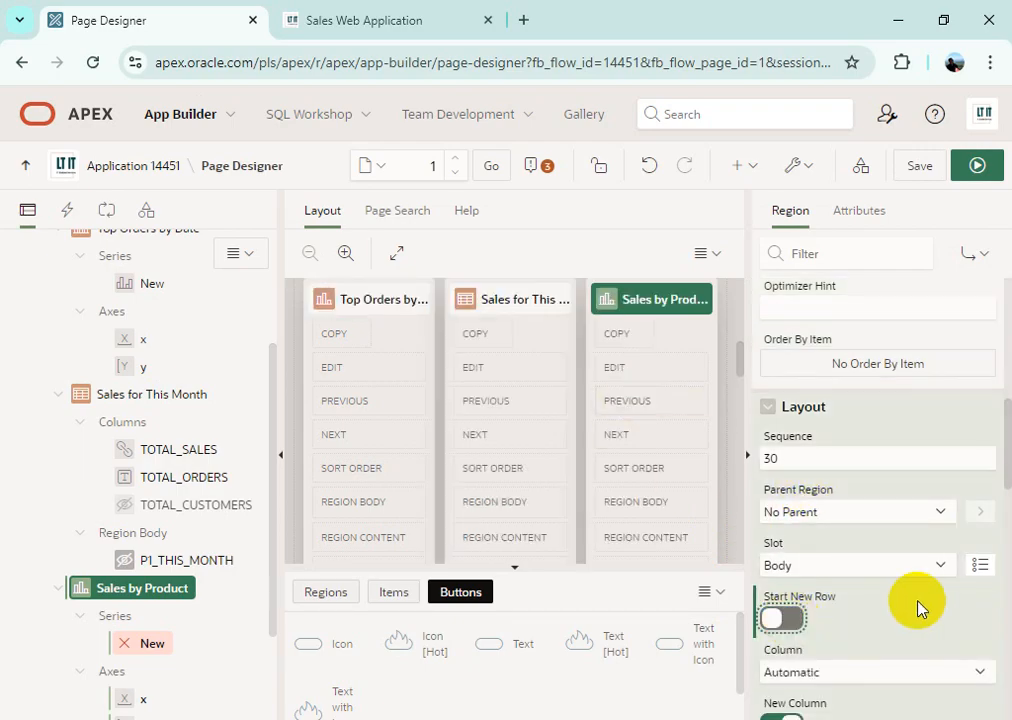
{"action": "scroll", "coordinate": [915, 605], "scroll_direction": "down", "scroll_amount": 1}
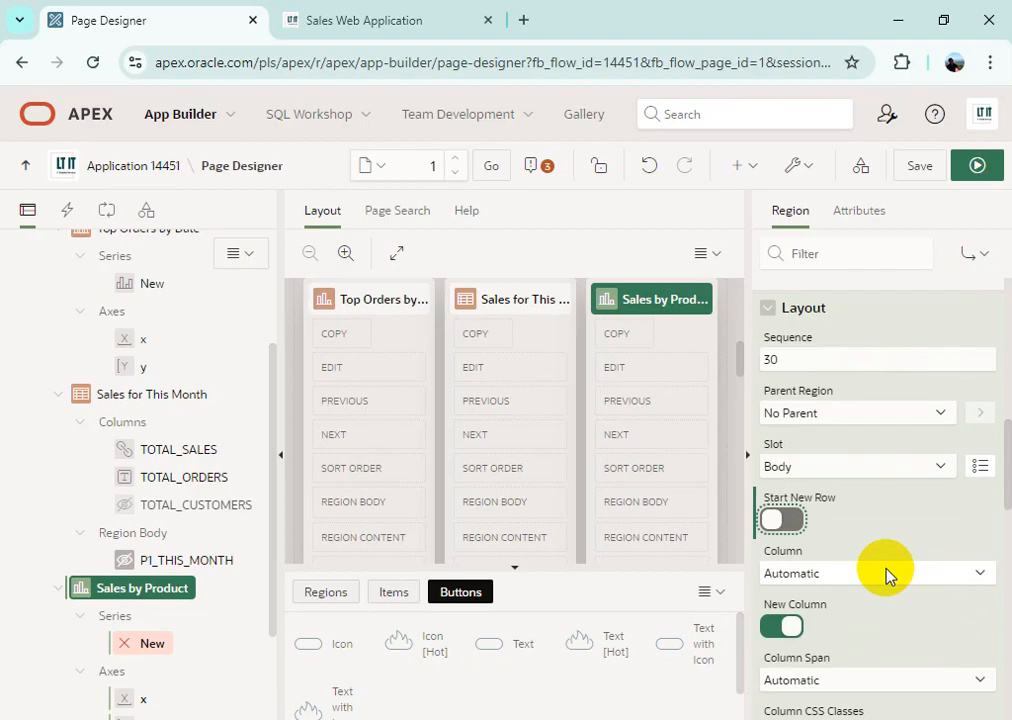
{"action": "left_click", "coordinate": [887, 573]}
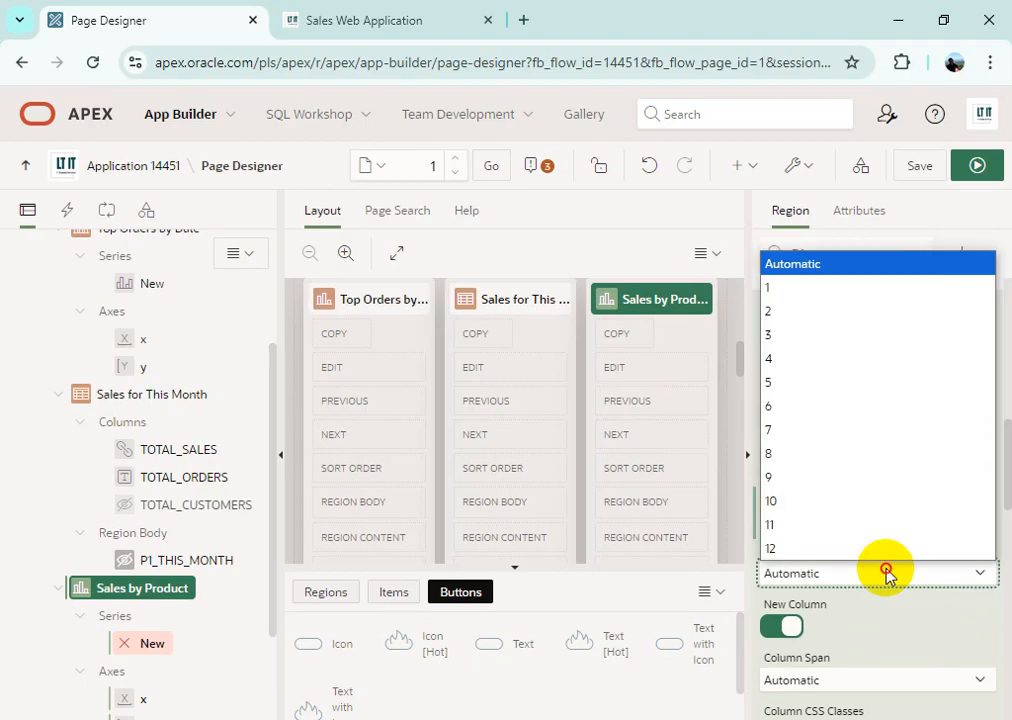
{"action": "left_click", "coordinate": [846, 478]}
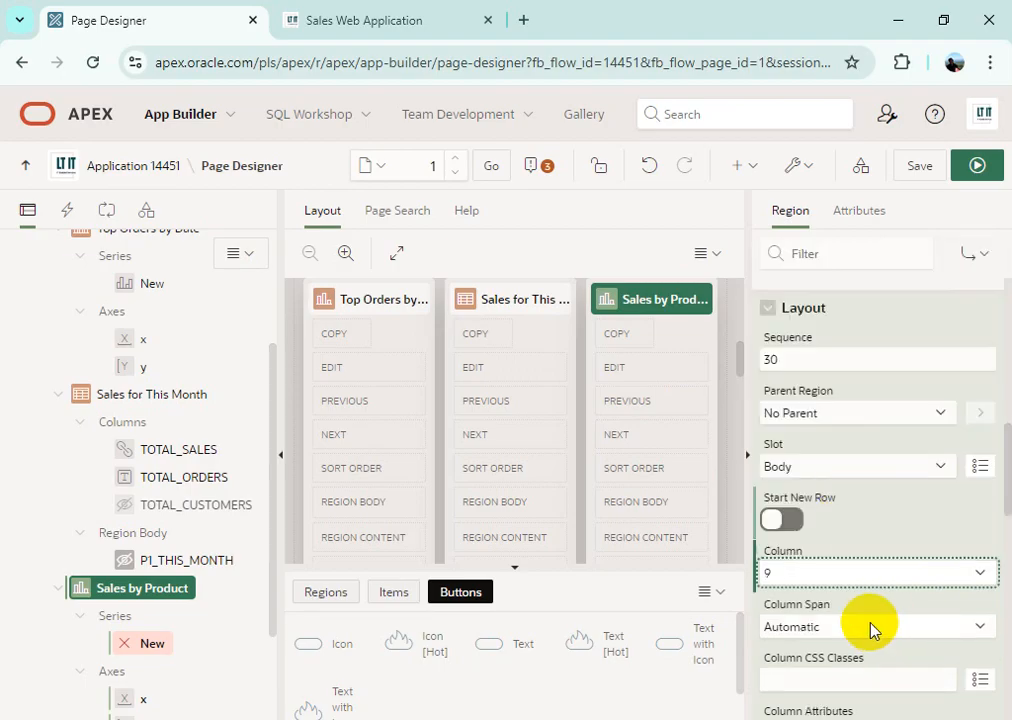
{"action": "left_click", "coordinate": [872, 627]}
{"action": "left_click", "coordinate": [852, 602]}
{"action": "scroll", "coordinate": [885, 605], "scroll_direction": "down", "scroll_amount": 2}
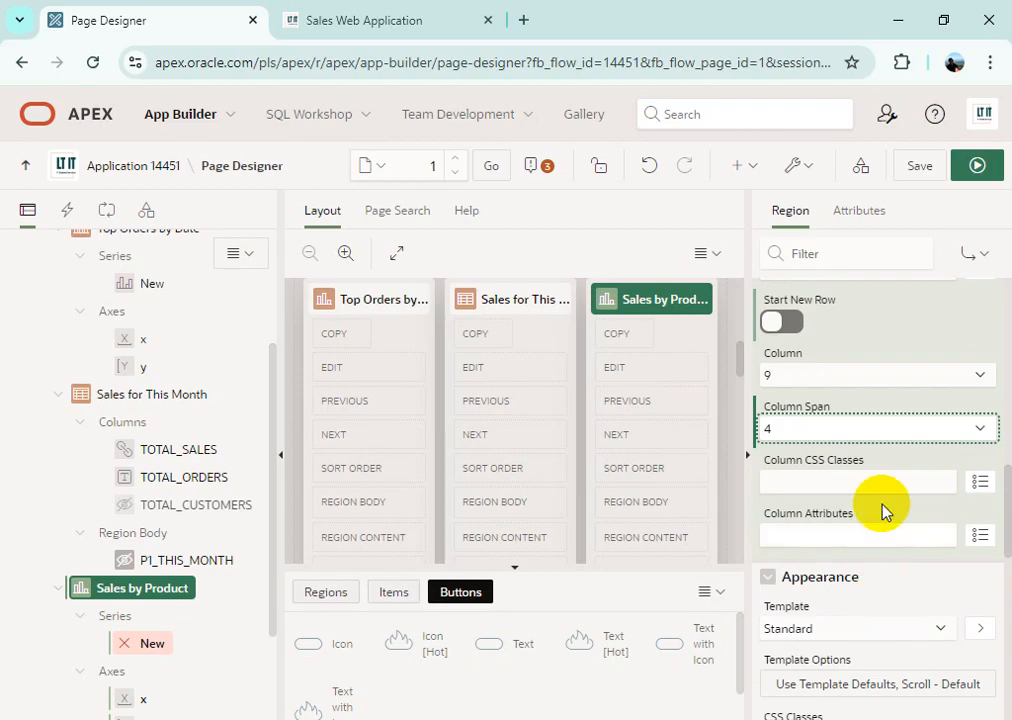
Change the Sales by Product chart type to Pie and turn off its legend
{"action": "left_click", "coordinate": [866, 214]}
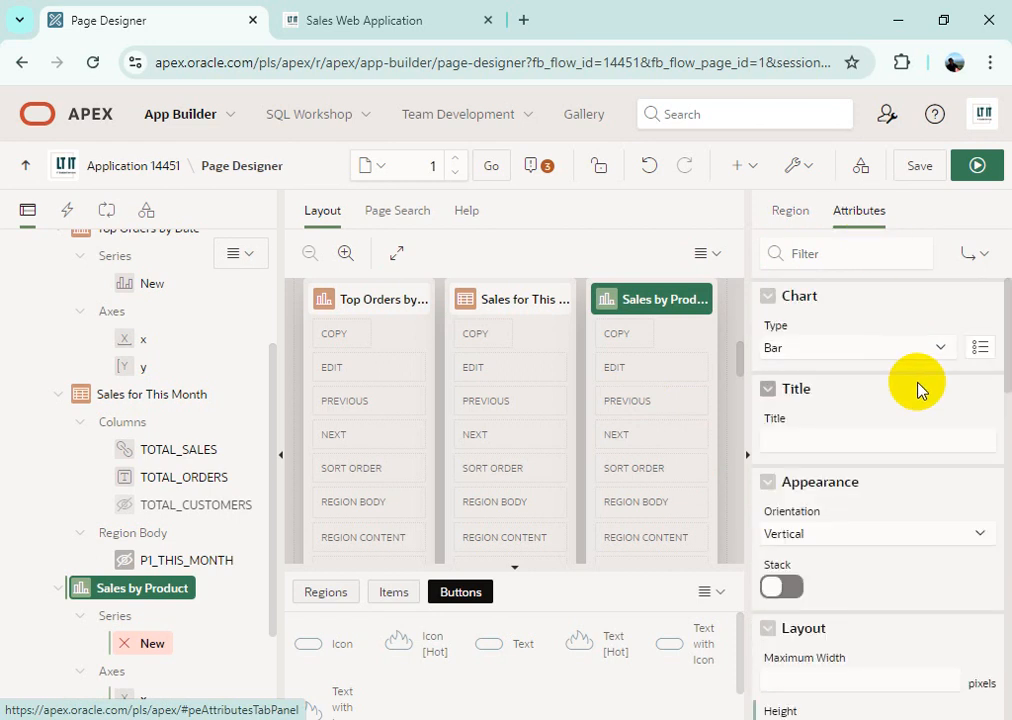
{"action": "left_click", "coordinate": [838, 350]}
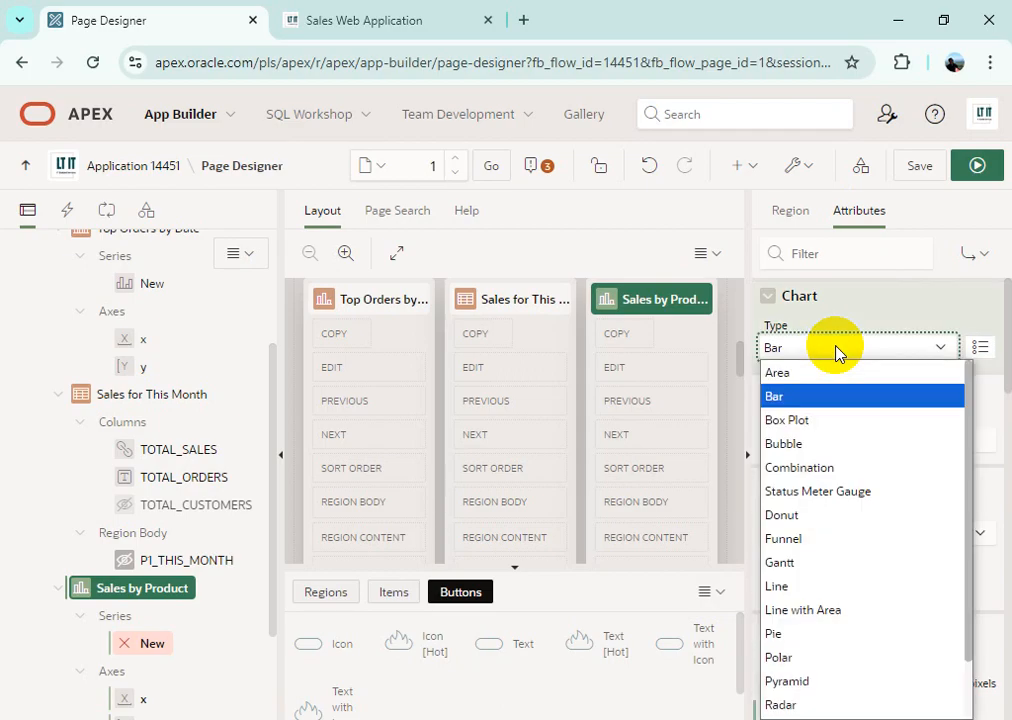
{"action": "left_click", "coordinate": [845, 634]}
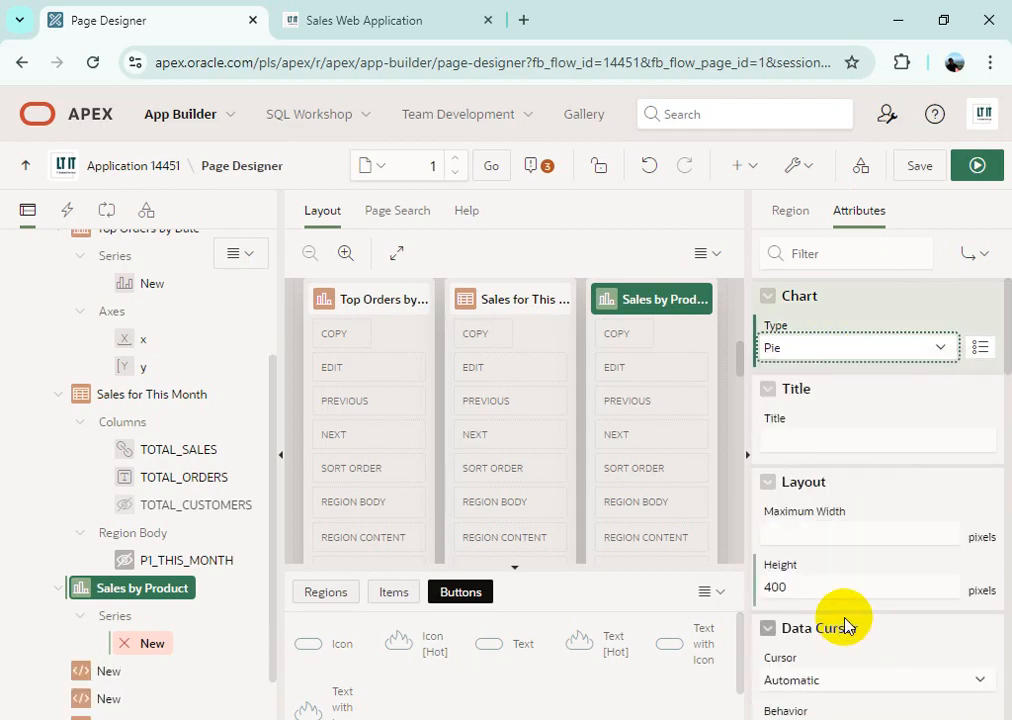
{"action": "scroll", "coordinate": [918, 563], "scroll_direction": "down", "scroll_amount": 6}
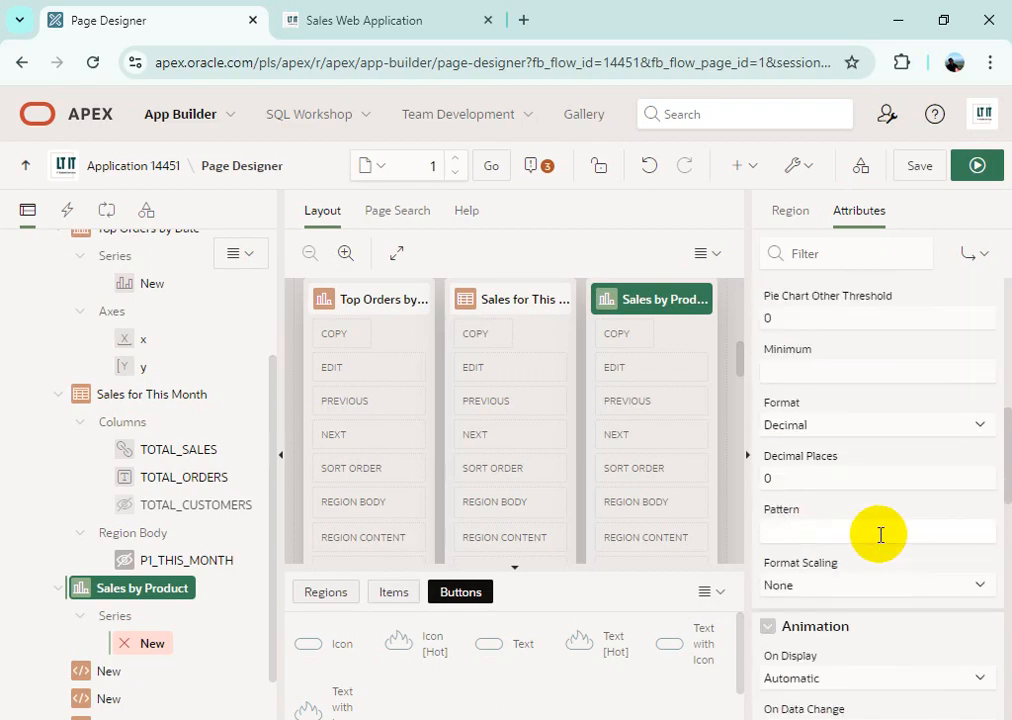
{"action": "scroll", "coordinate": [880, 535], "scroll_direction": "up", "scroll_amount": 1}
{"action": "scroll", "coordinate": [880, 535], "scroll_direction": "down", "scroll_amount": 5}
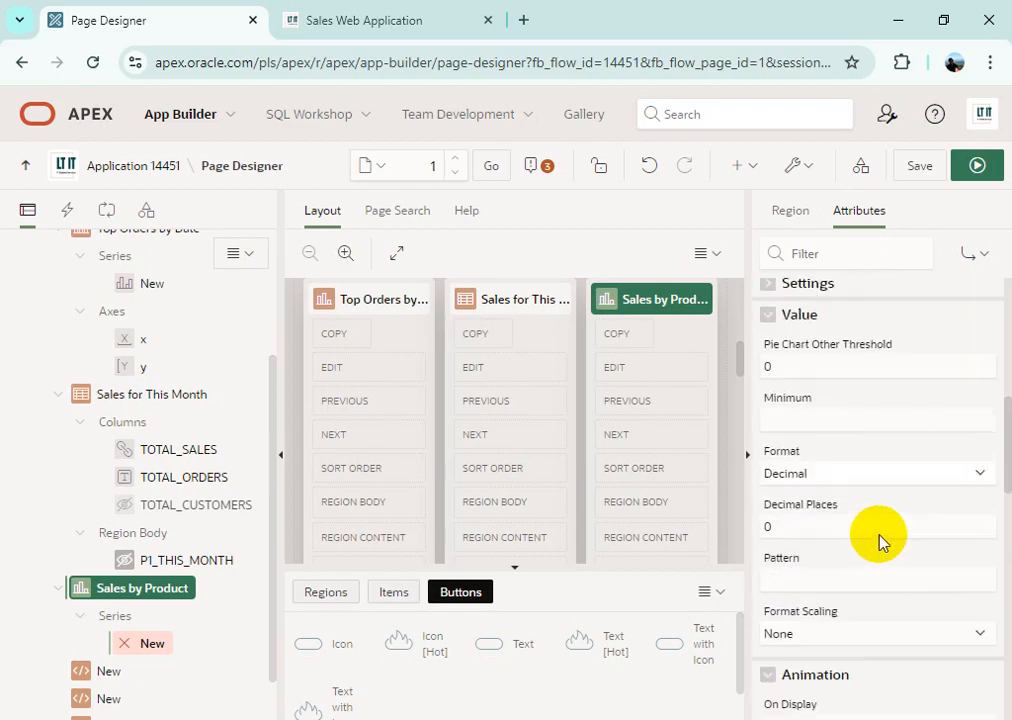
{"action": "scroll", "coordinate": [880, 540], "scroll_direction": "down", "scroll_amount": 3}
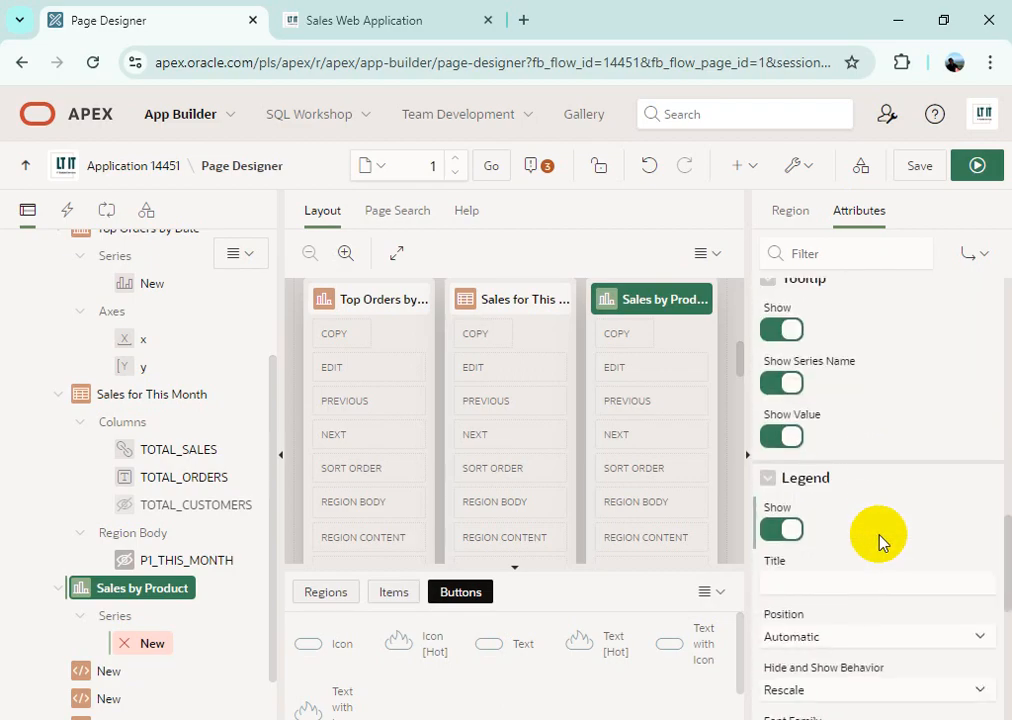
{"action": "left_click", "coordinate": [795, 530]}
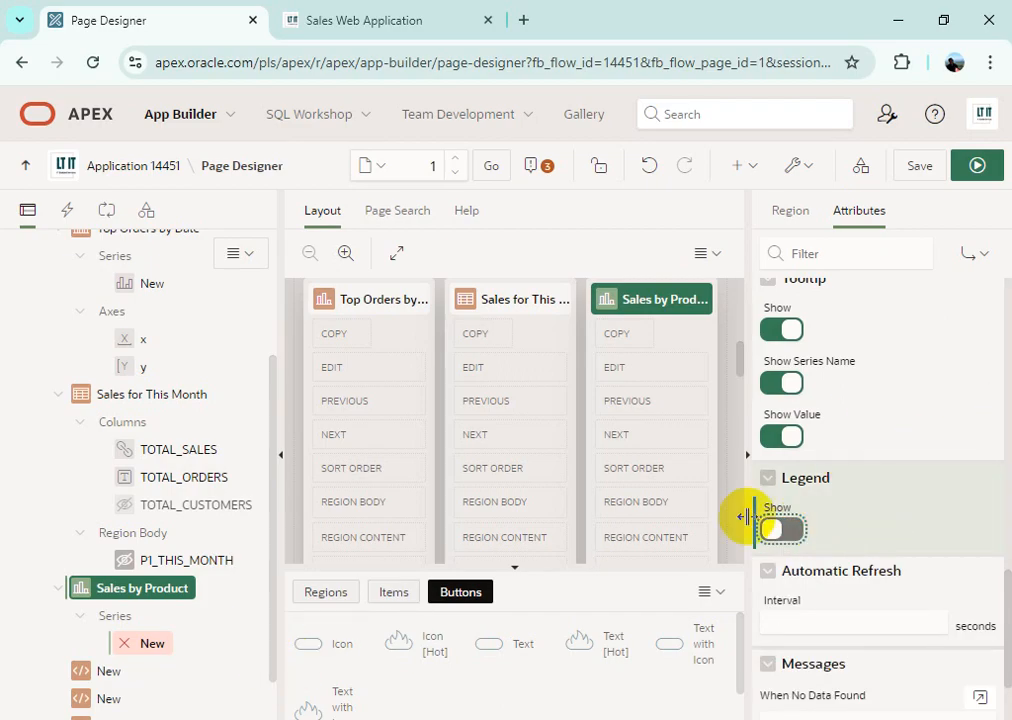
Set the New series under Sales by Product to use Region Source, with PRODUCT as label and SALES as value
{"action": "left_click", "coordinate": [153, 648]}
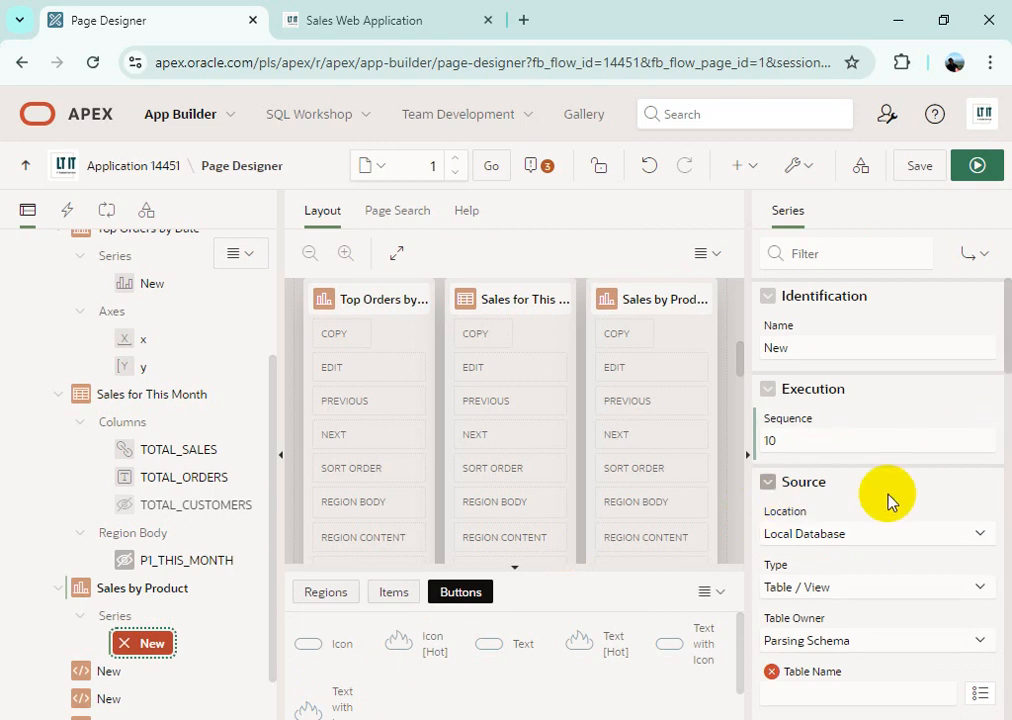
{"action": "scroll", "coordinate": [890, 500], "scroll_direction": "down", "scroll_amount": 1}
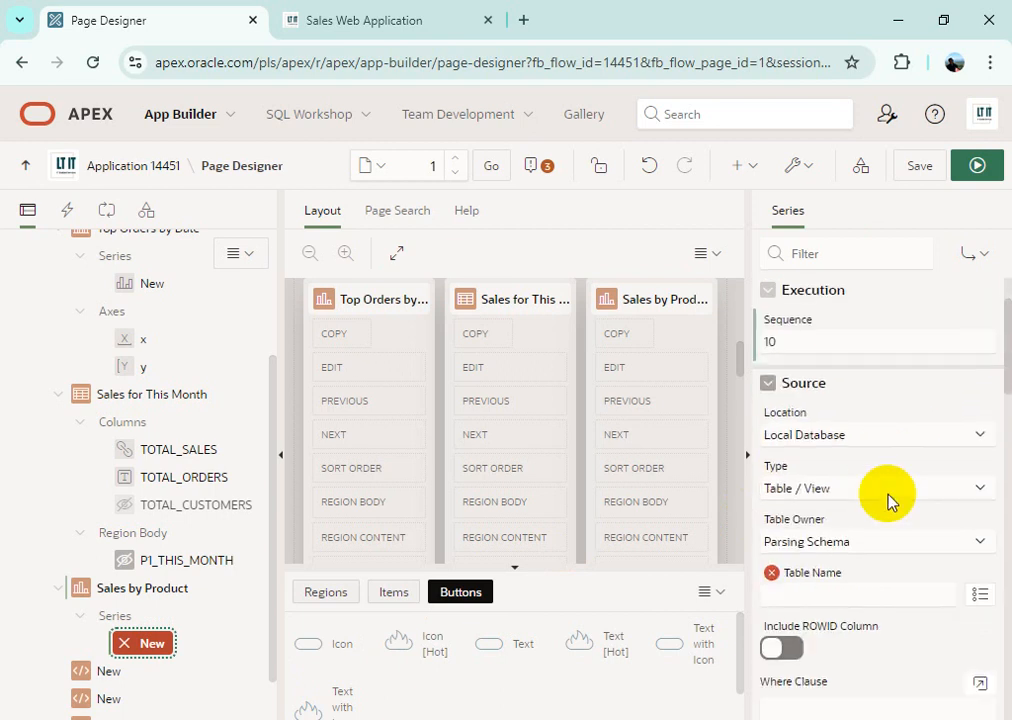
{"action": "left_click", "coordinate": [876, 438]}
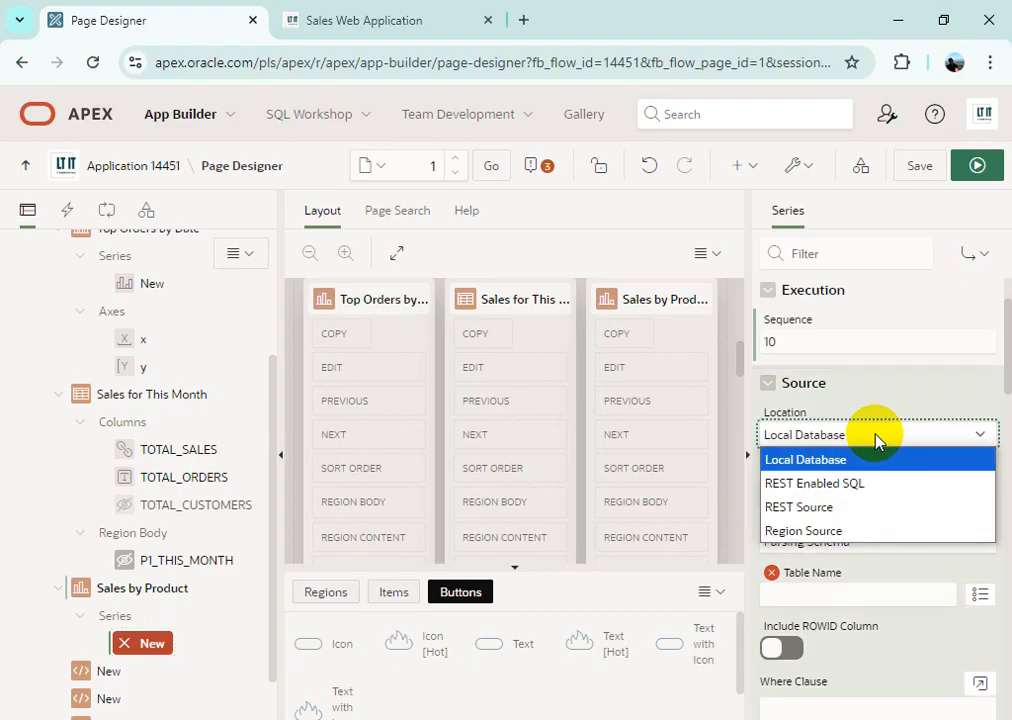
{"action": "left_click", "coordinate": [858, 533]}
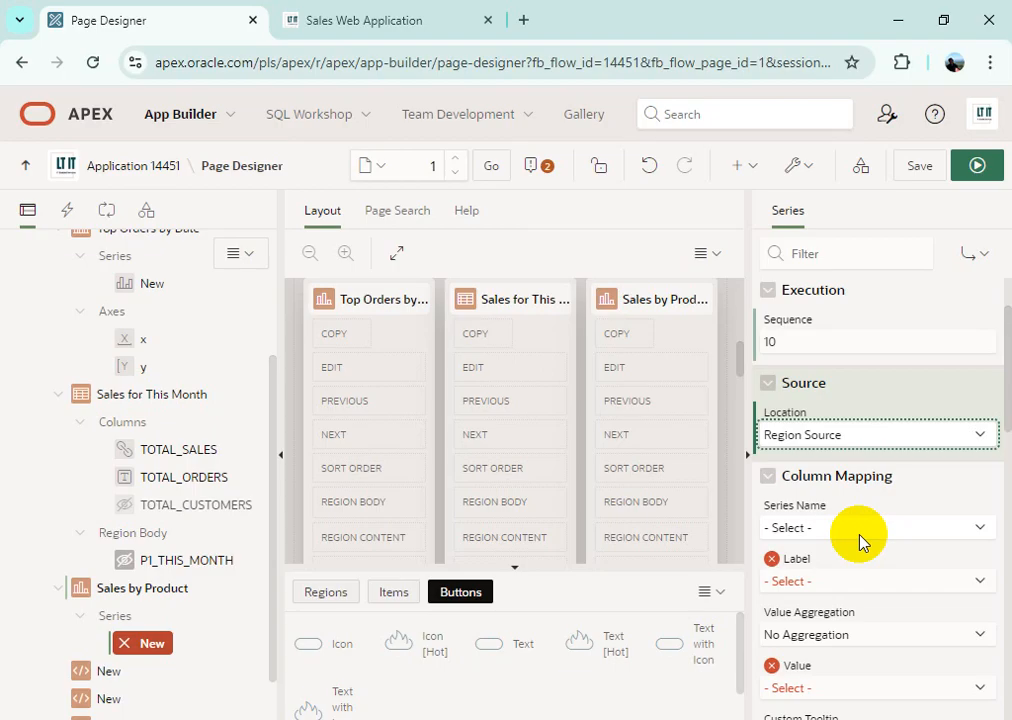
{"action": "left_click", "coordinate": [866, 590]}
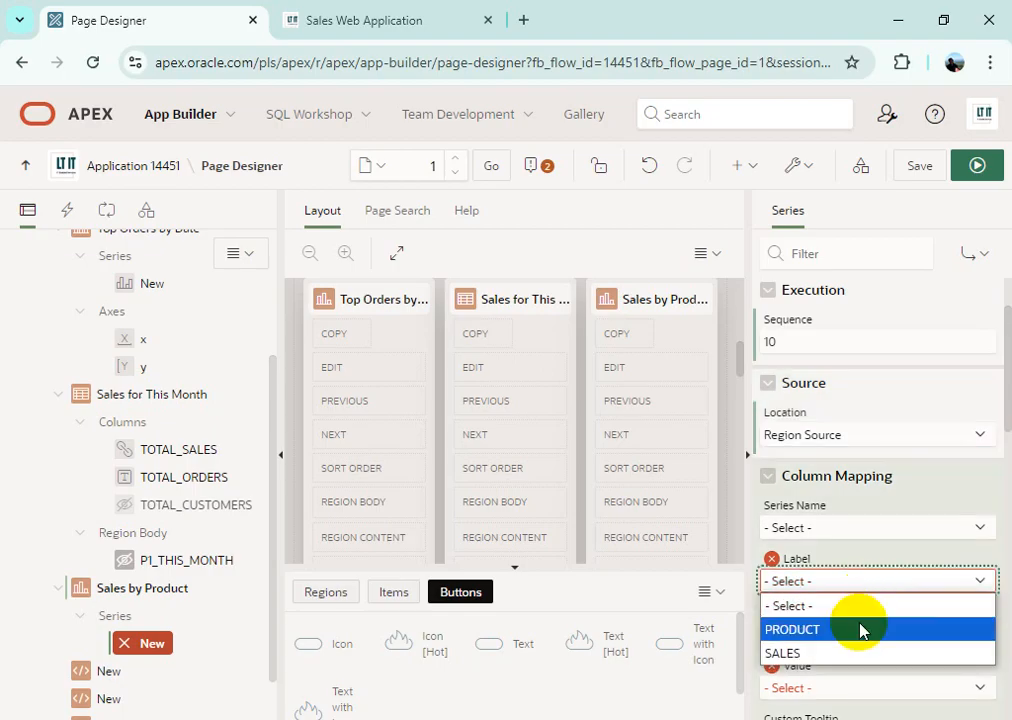
{"action": "left_click", "coordinate": [860, 628]}
{"action": "left_click", "coordinate": [899, 685]}
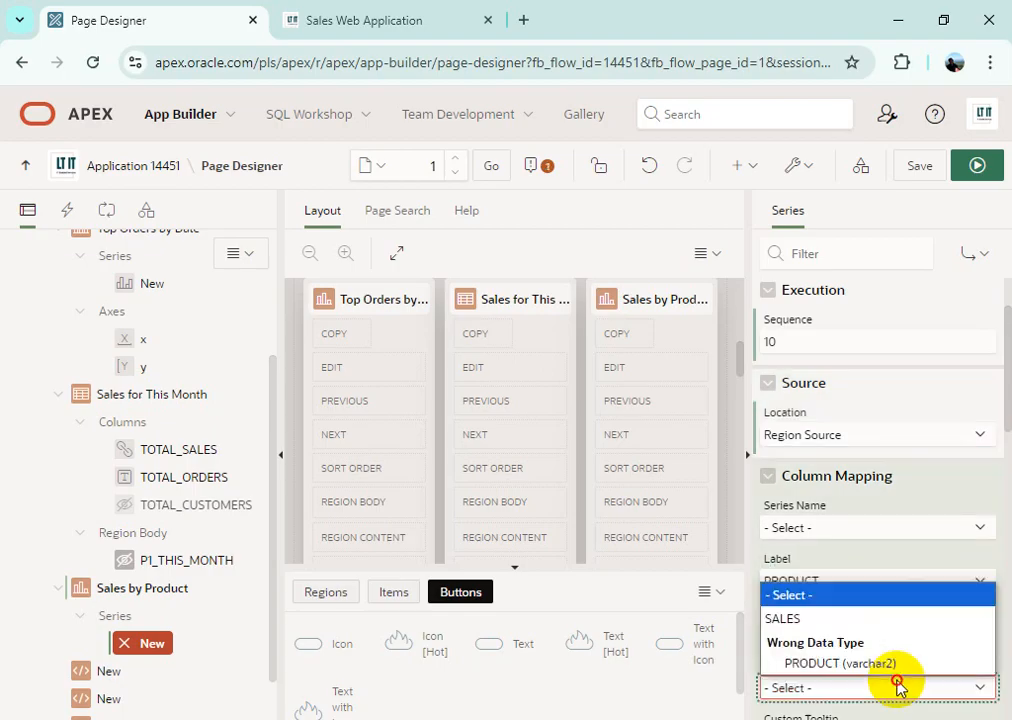
{"action": "left_click", "coordinate": [868, 620]}
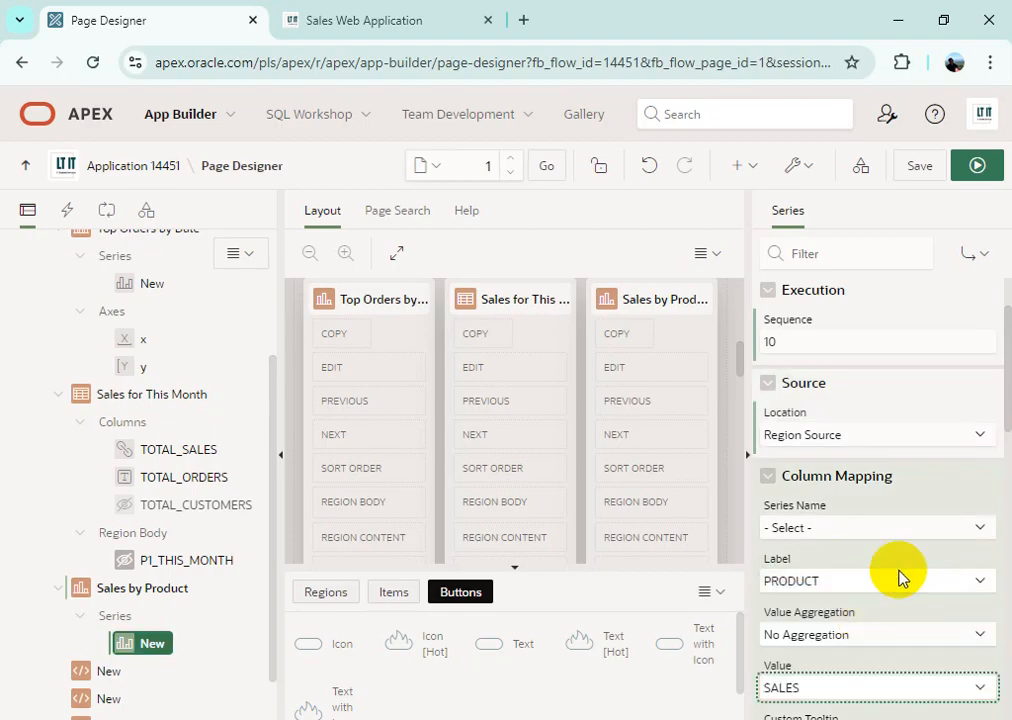
{"action": "scroll", "coordinate": [903, 567], "scroll_direction": "down", "scroll_amount": 2}
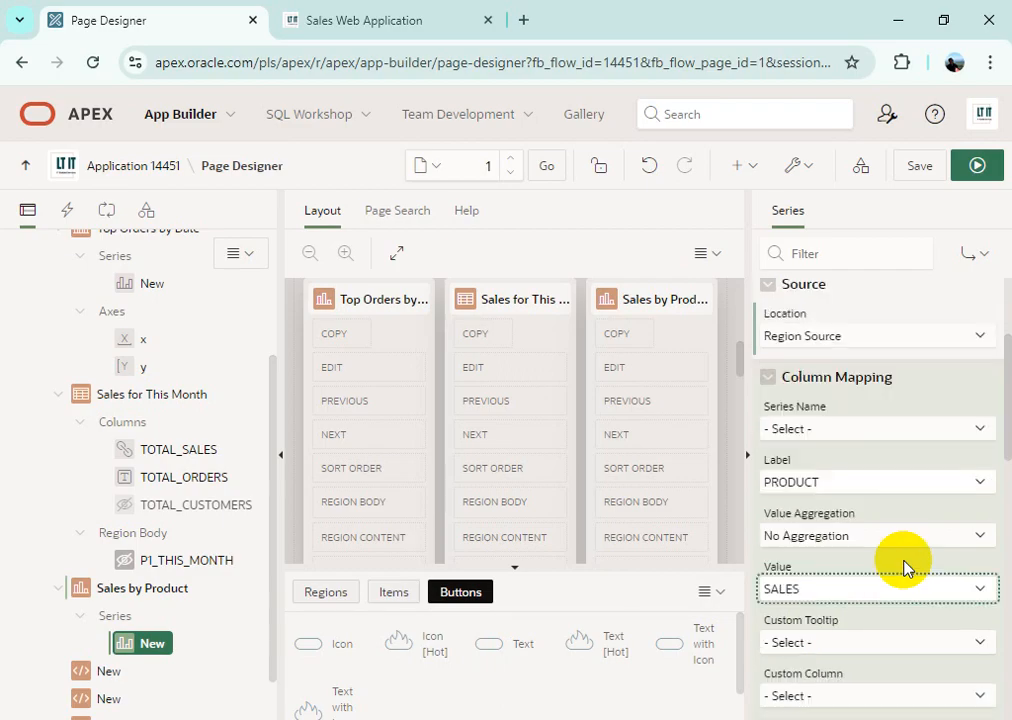
{"action": "scroll", "coordinate": [903, 567], "scroll_direction": "down", "scroll_amount": 4}
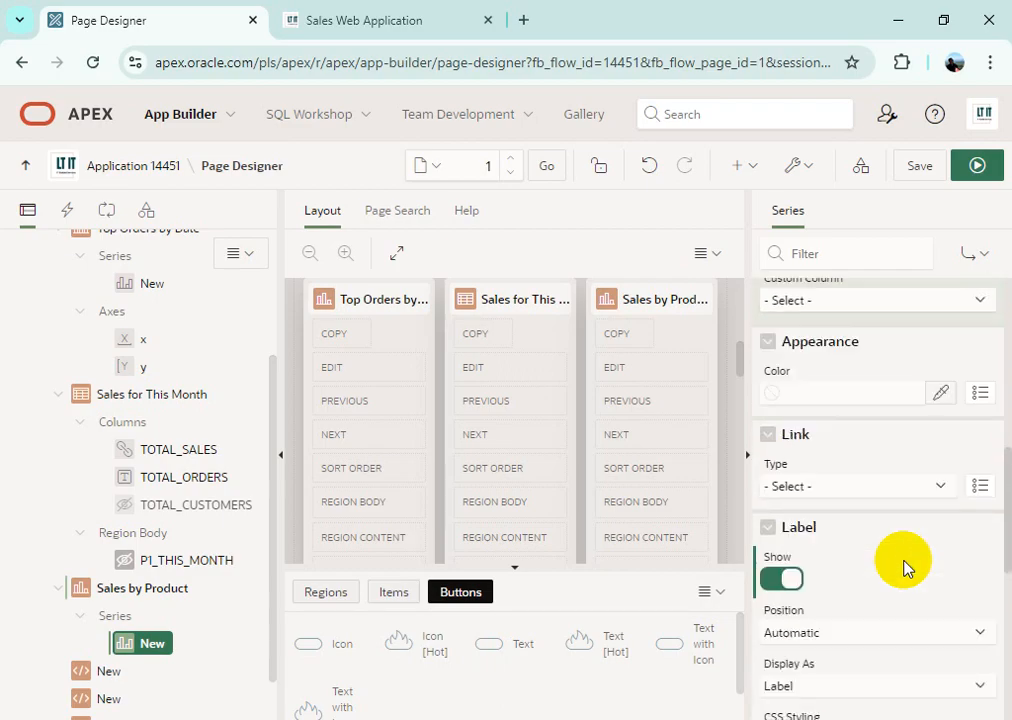
Save and run page 1, and check the Sales by Product pie chart beside the other dashboard regions
{"action": "left_click", "coordinate": [977, 167]}
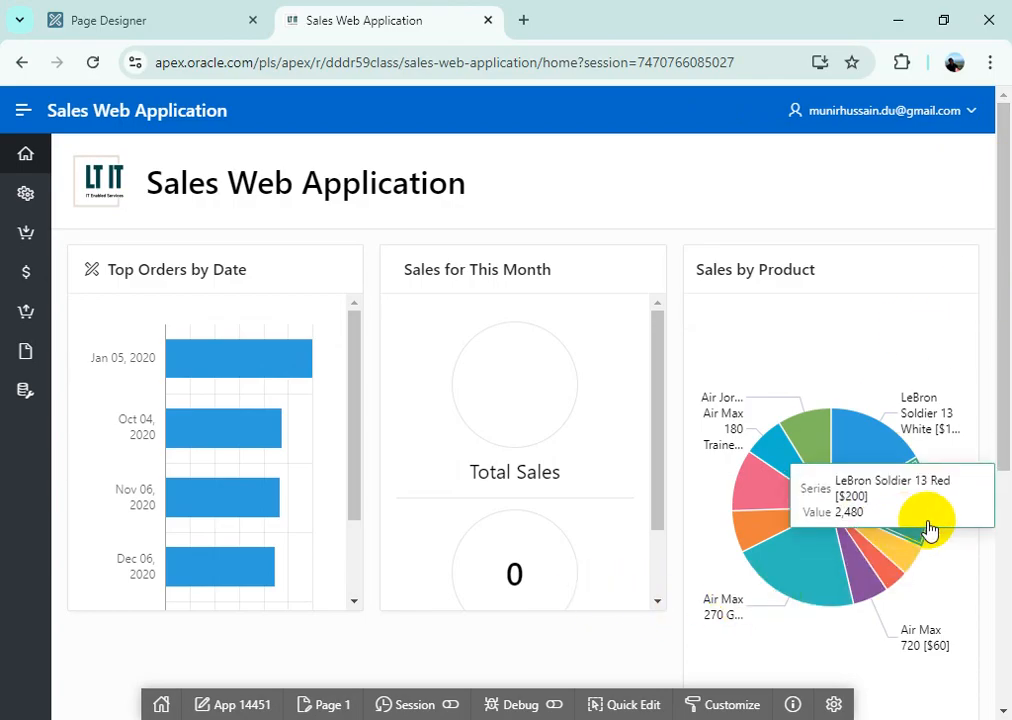
{"action": "scroll", "coordinate": [947, 602], "scroll_direction": "down", "scroll_amount": 2}
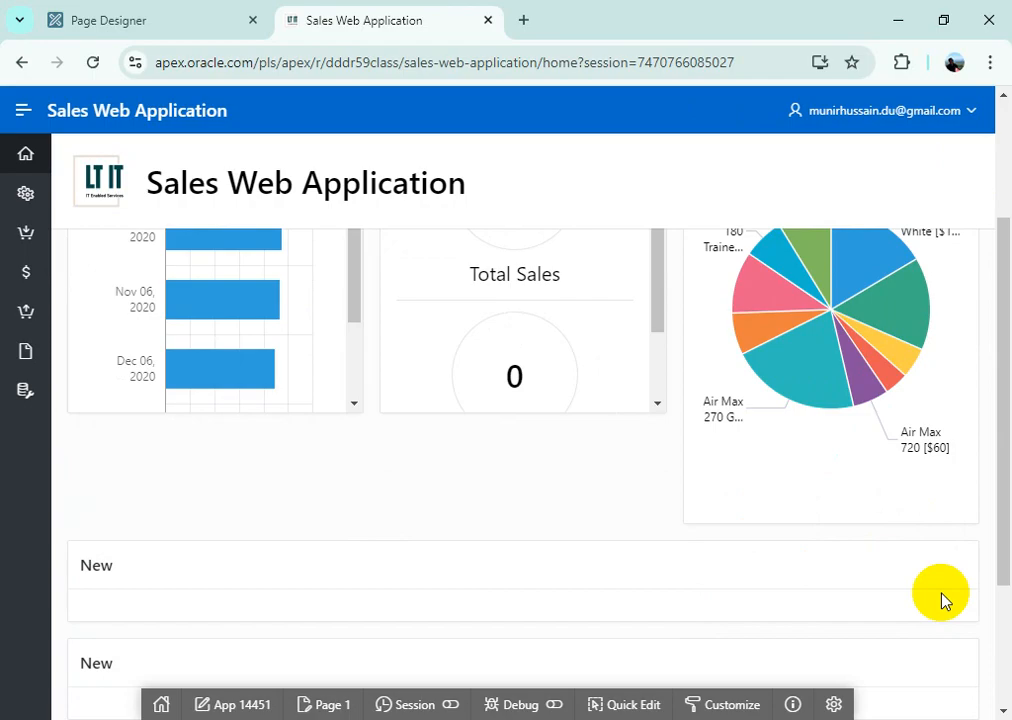
{"action": "scroll", "coordinate": [858, 550], "scroll_direction": "up", "scroll_amount": 1}
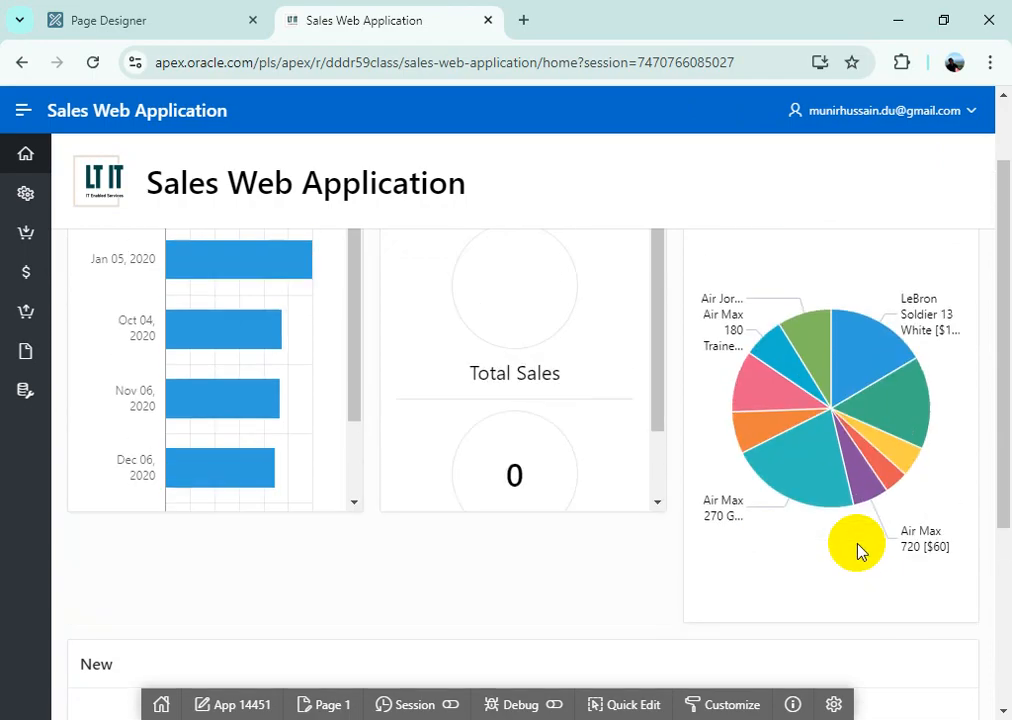
{"action": "scroll", "coordinate": [858, 550], "scroll_direction": "up", "scroll_amount": 1}
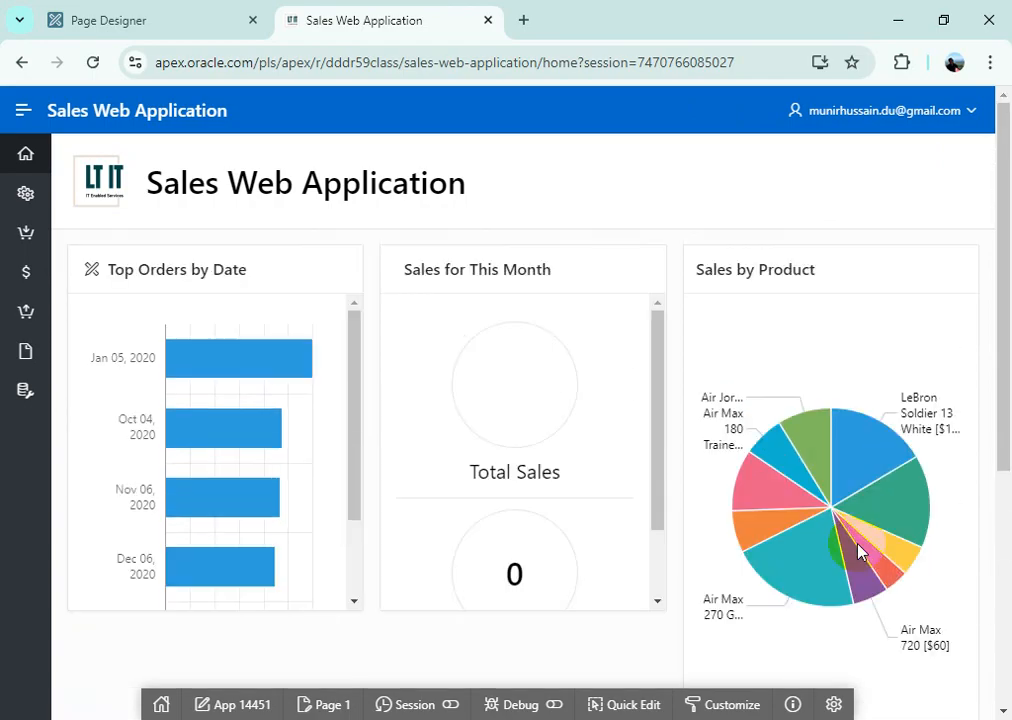
{"action": "mouse_move", "coordinate": [838, 597]}
{"action": "scroll", "coordinate": [845, 630], "scroll_direction": "down", "scroll_amount": 1}
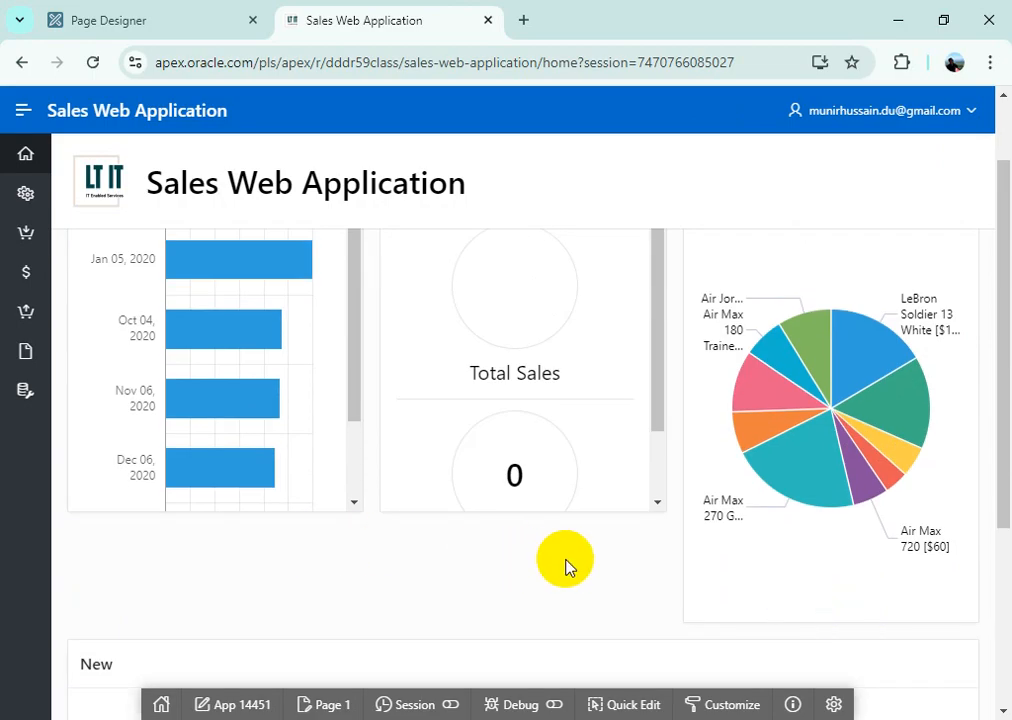
Set the body height of the Top Orders by Date region to 480px in its template options
{"action": "mouse_move", "coordinate": [815, 508]}
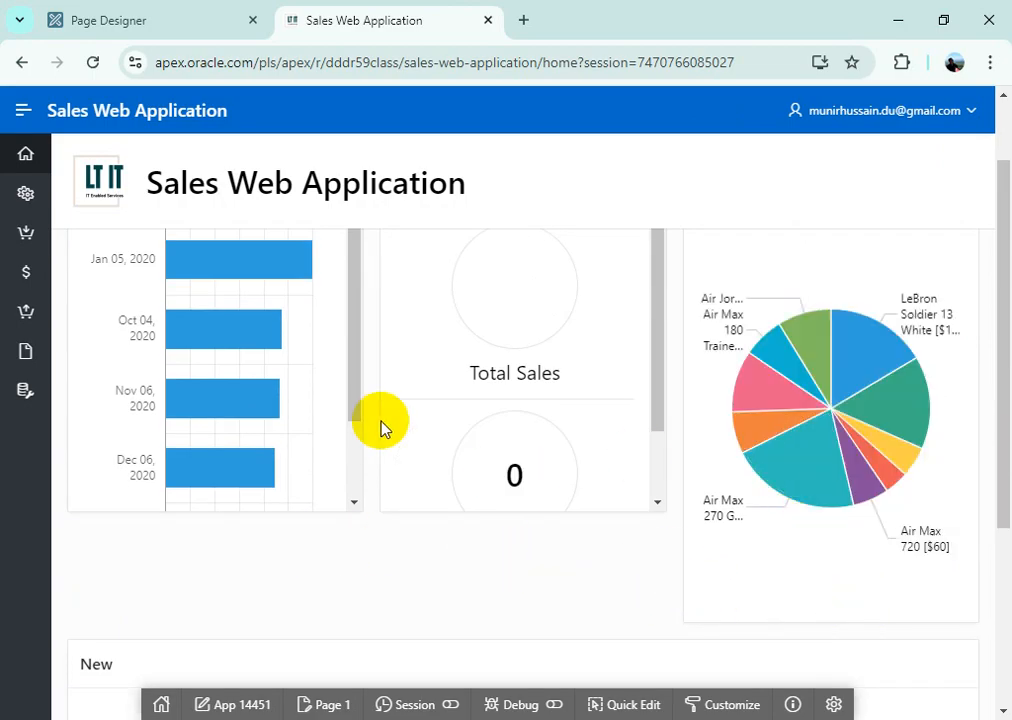
{"action": "left_click", "coordinate": [172, 20]}
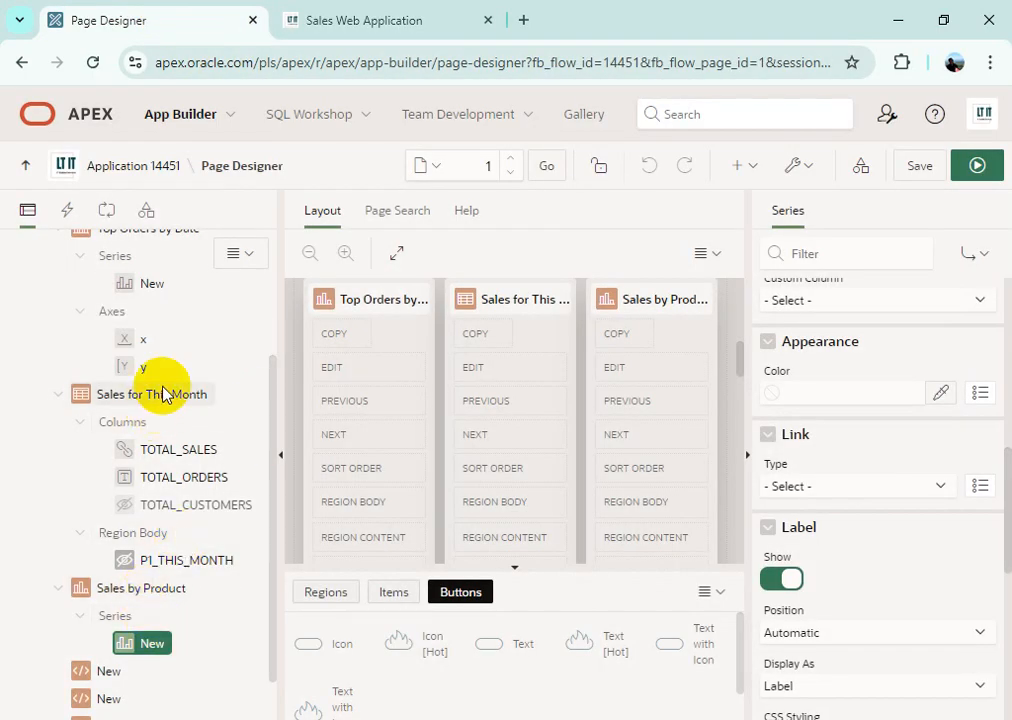
{"action": "scroll", "coordinate": [165, 402], "scroll_direction": "up", "scroll_amount": 3}
{"action": "left_click", "coordinate": [150, 420]}
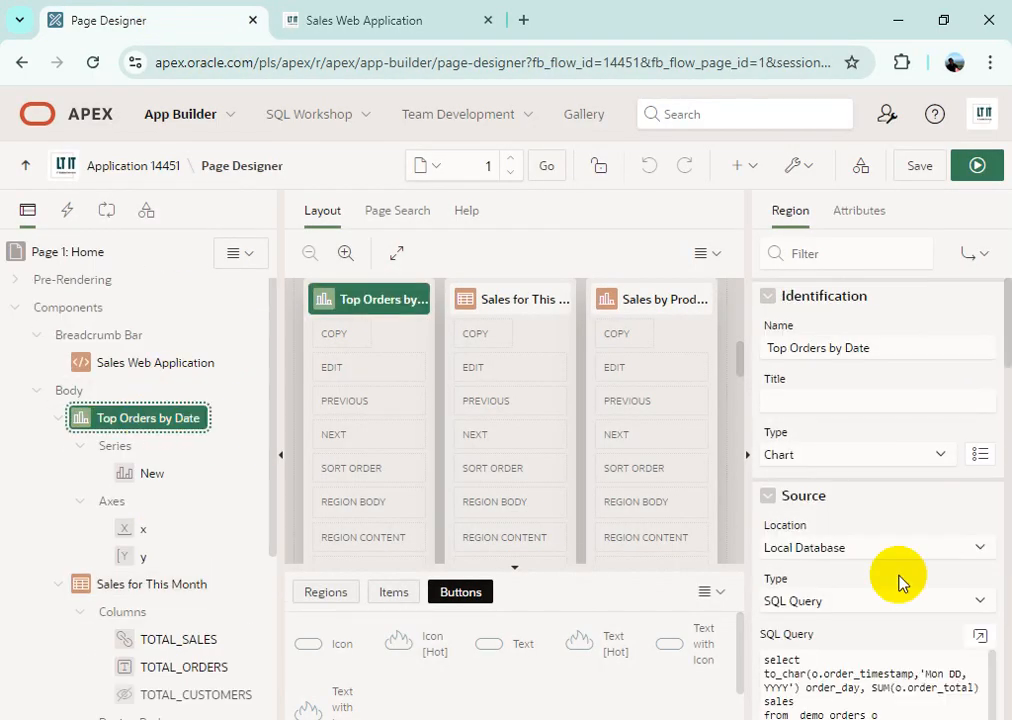
{"action": "scroll", "coordinate": [976, 605], "scroll_direction": "down", "scroll_amount": 5}
{"action": "scroll", "coordinate": [975, 652], "scroll_direction": "down", "scroll_amount": 8}
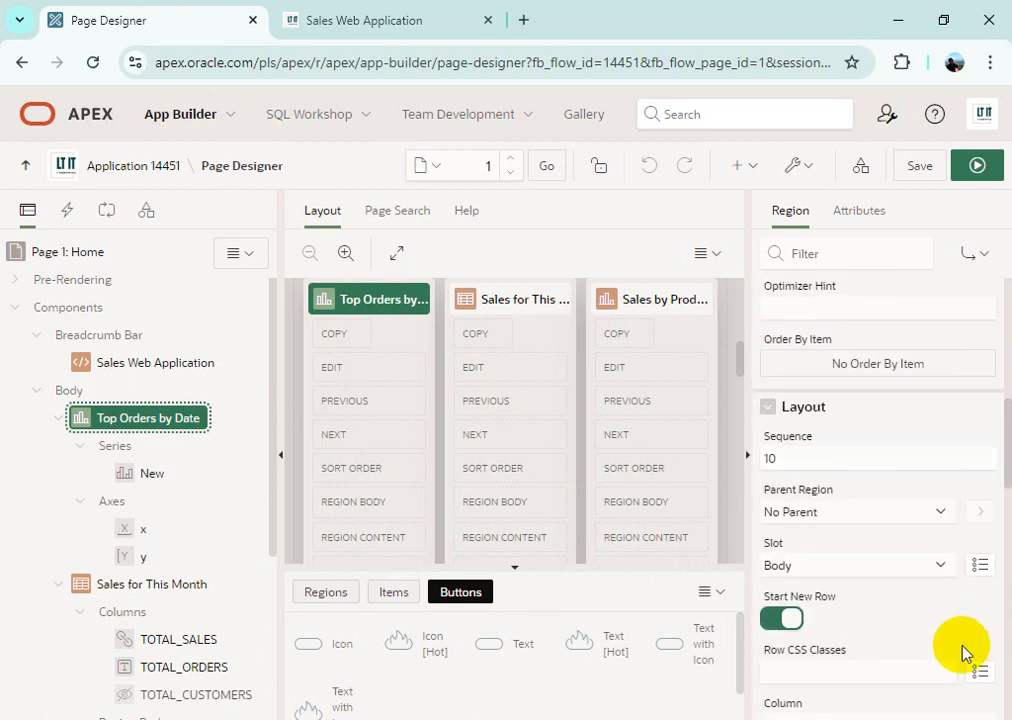
{"action": "left_click", "coordinate": [916, 572]}
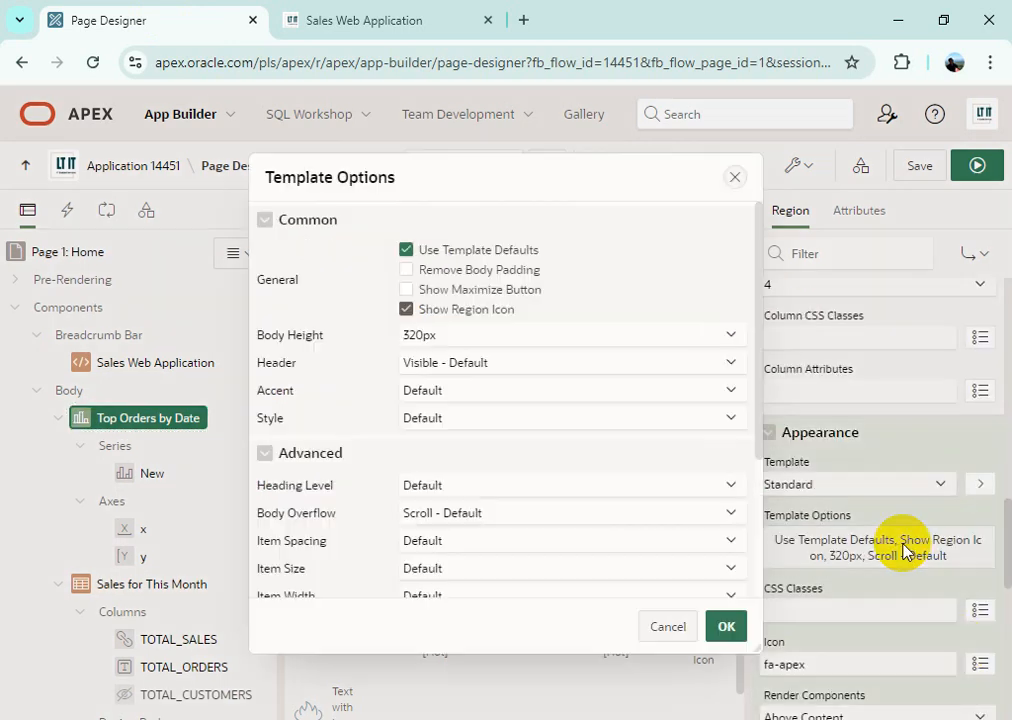
{"action": "left_click", "coordinate": [481, 341]}
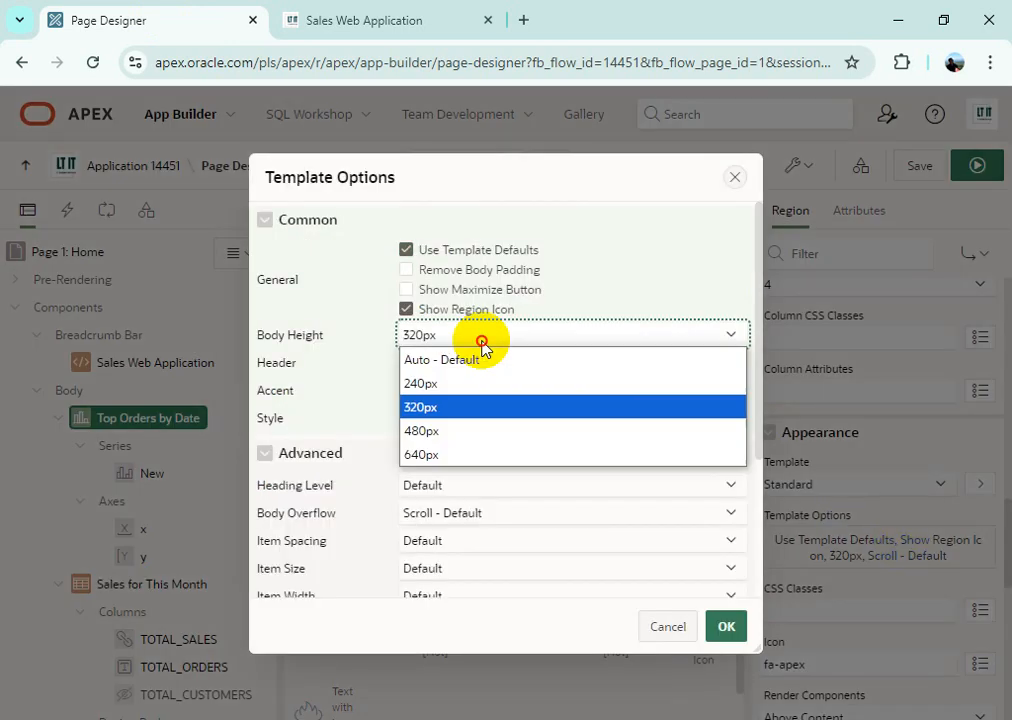
{"action": "left_click", "coordinate": [483, 432]}
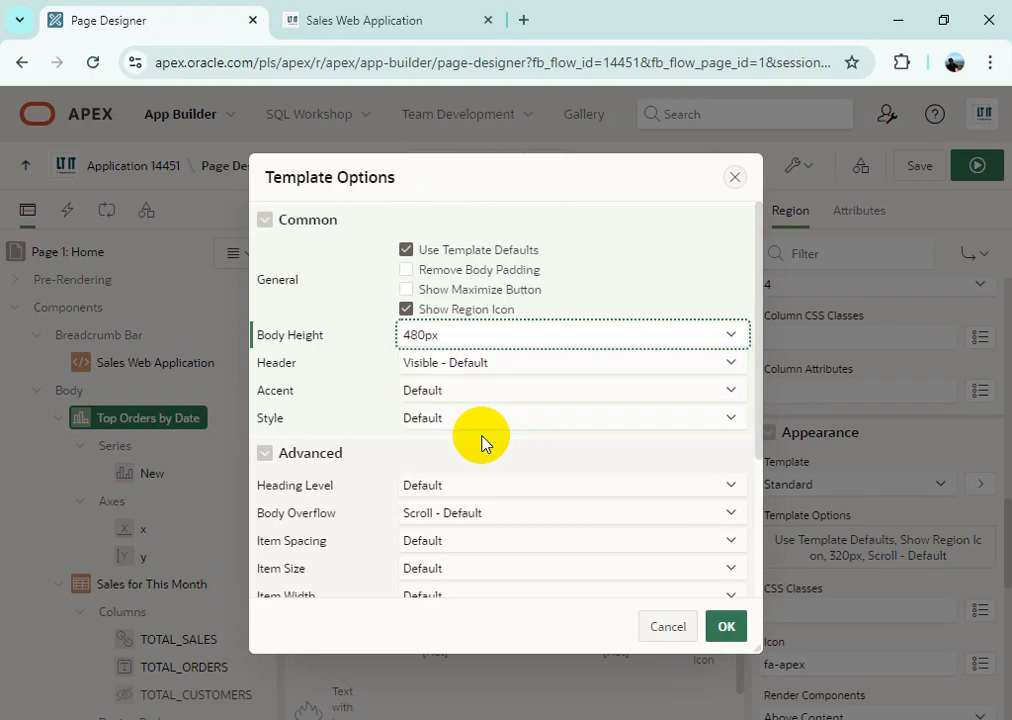
{"action": "left_click", "coordinate": [719, 628]}
Set the Sales for This Month region's body height to 480px in its template options
{"action": "left_click", "coordinate": [118, 597]}
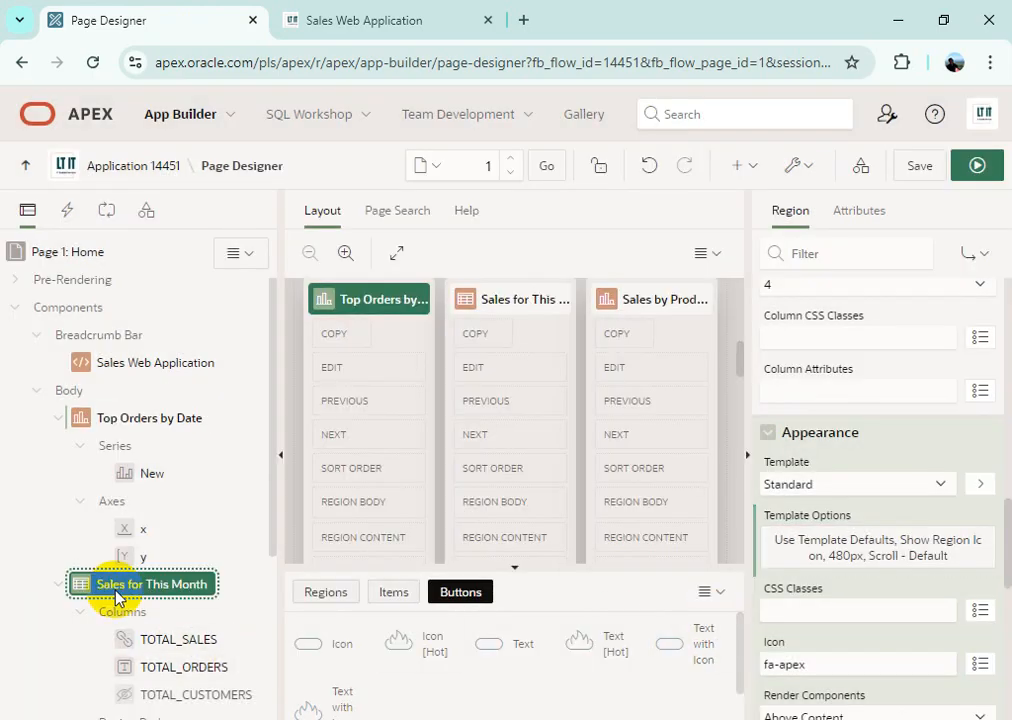
{"action": "scroll", "coordinate": [967, 640], "scroll_direction": "down", "scroll_amount": 8}
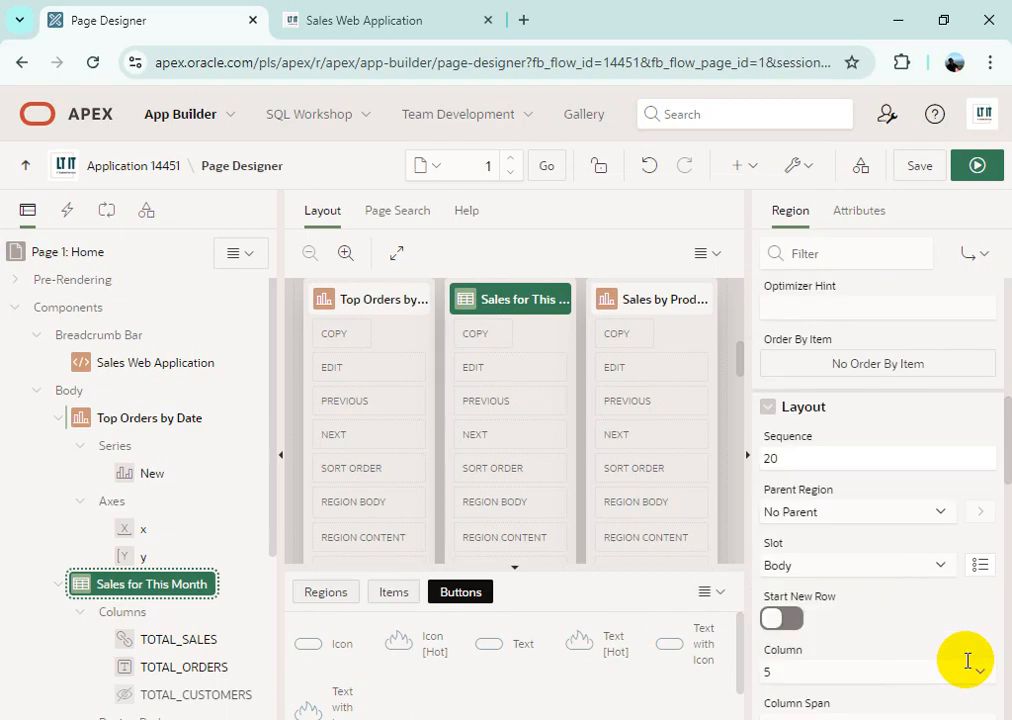
{"action": "scroll", "coordinate": [942, 605], "scroll_direction": "down", "scroll_amount": 5}
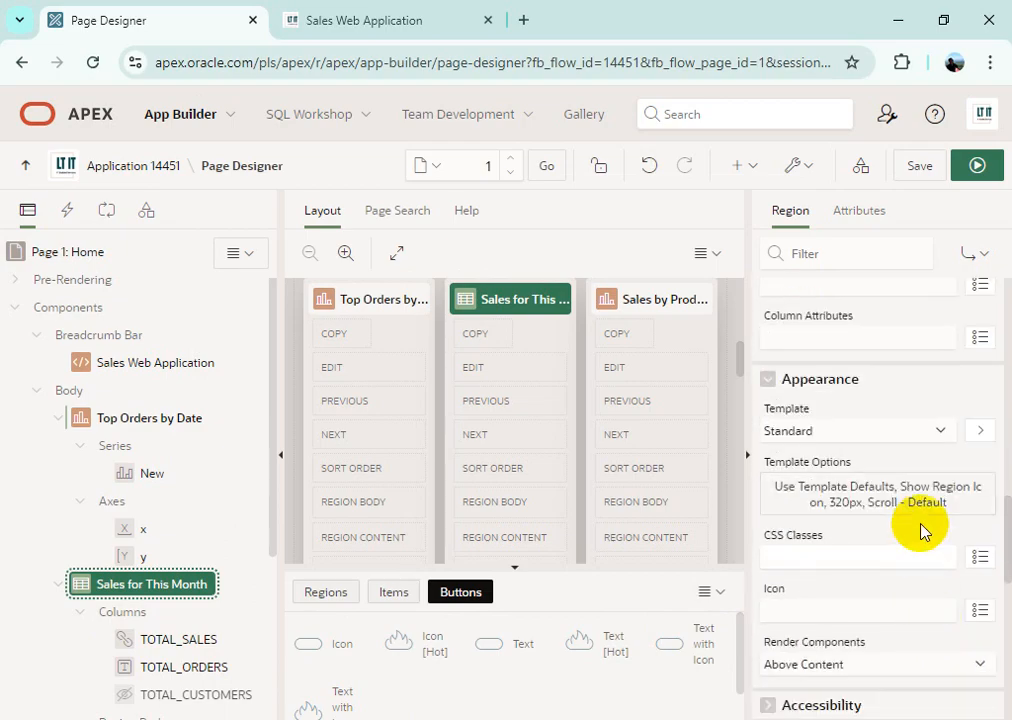
{"action": "left_click", "coordinate": [919, 506]}
{"action": "left_click", "coordinate": [422, 345]}
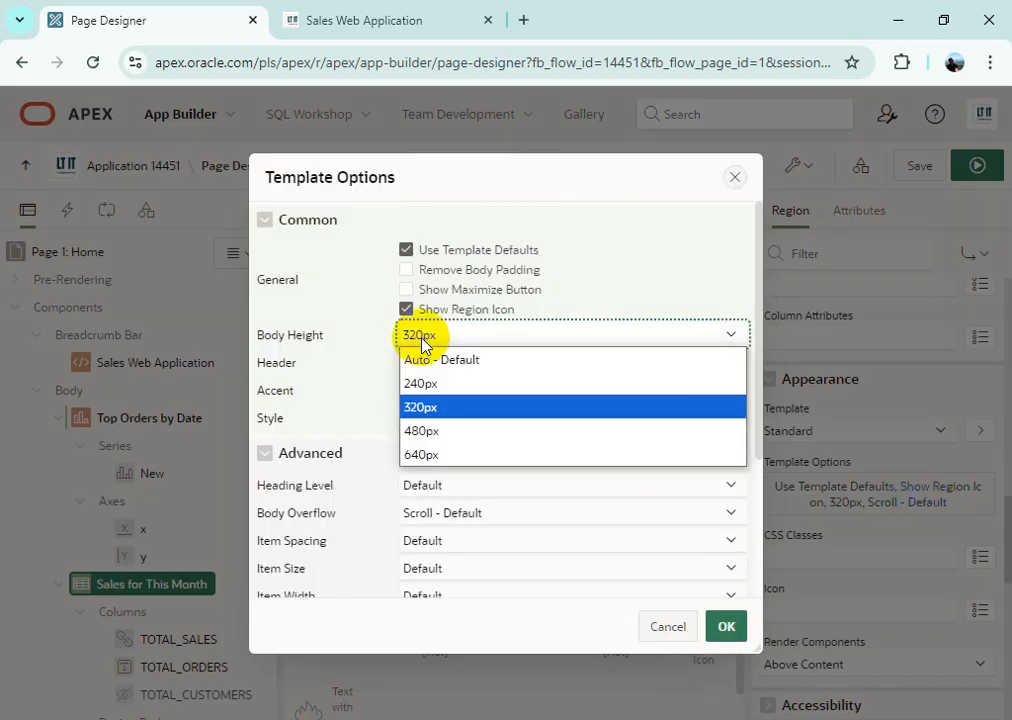
{"action": "left_click", "coordinate": [424, 436]}
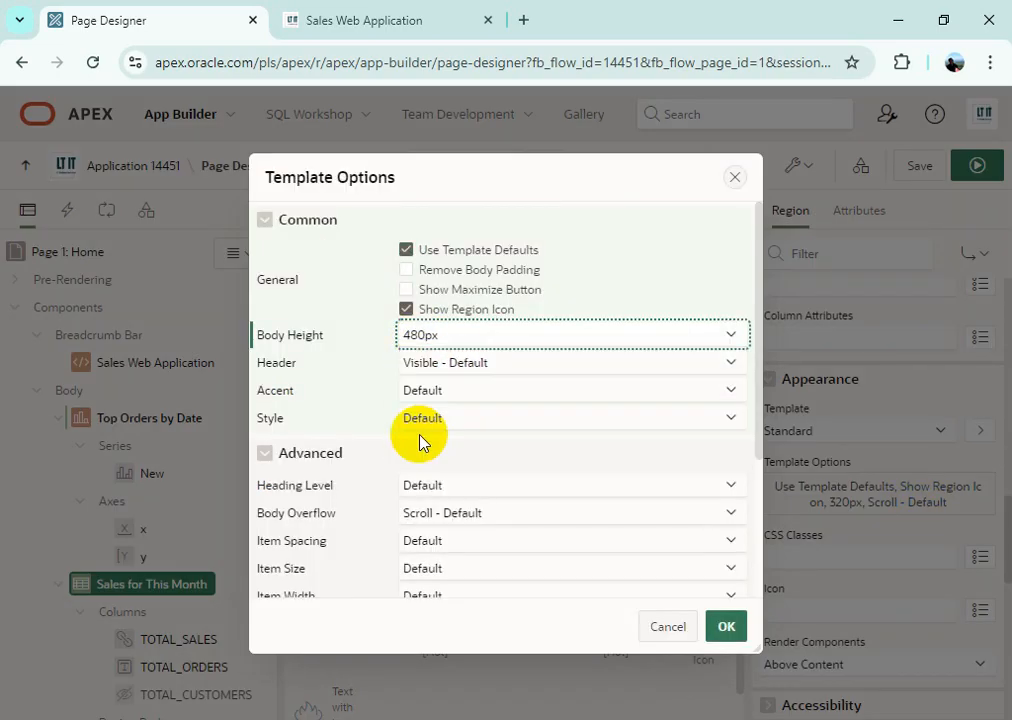
{"action": "left_click", "coordinate": [726, 627]}
Change the Sales by Product region's template options to a 480px body height
{"action": "scroll", "coordinate": [237, 605], "scroll_direction": "down", "scroll_amount": 5}
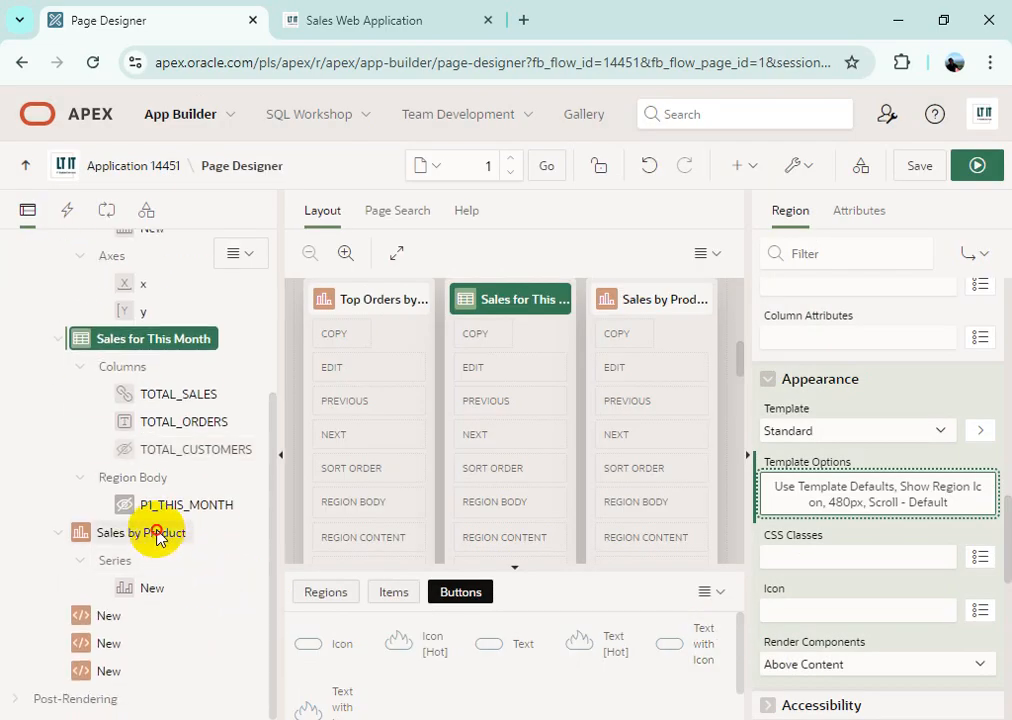
{"action": "left_click", "coordinate": [155, 534]}
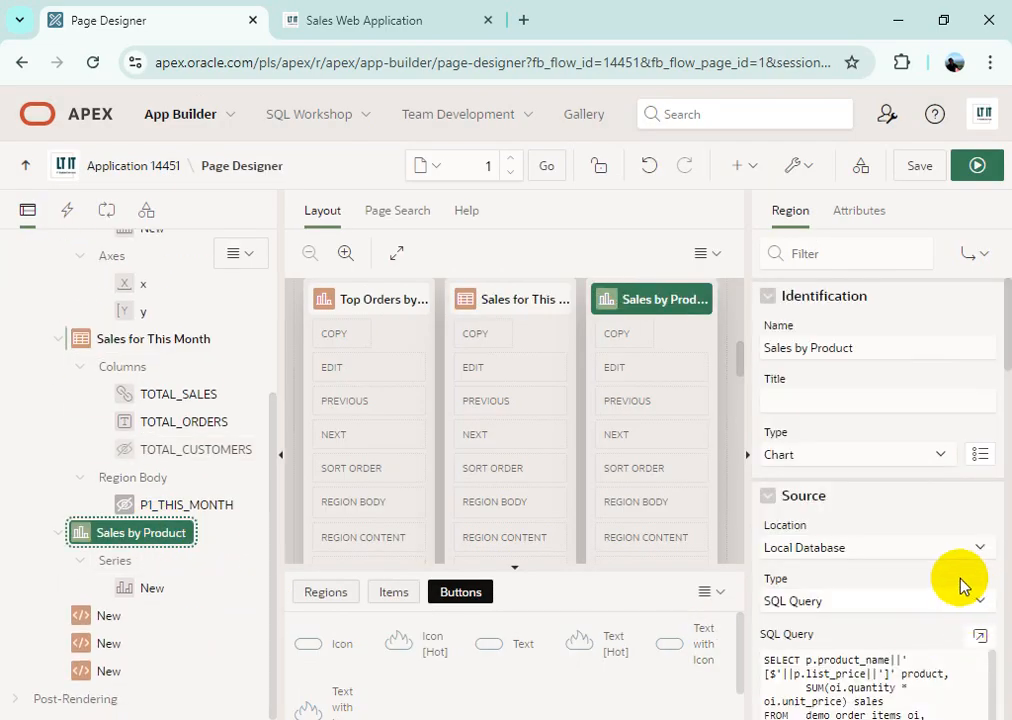
{"action": "scroll", "coordinate": [976, 600], "scroll_direction": "down", "scroll_amount": 5}
{"action": "scroll", "coordinate": [976, 665], "scroll_direction": "down", "scroll_amount": 5}
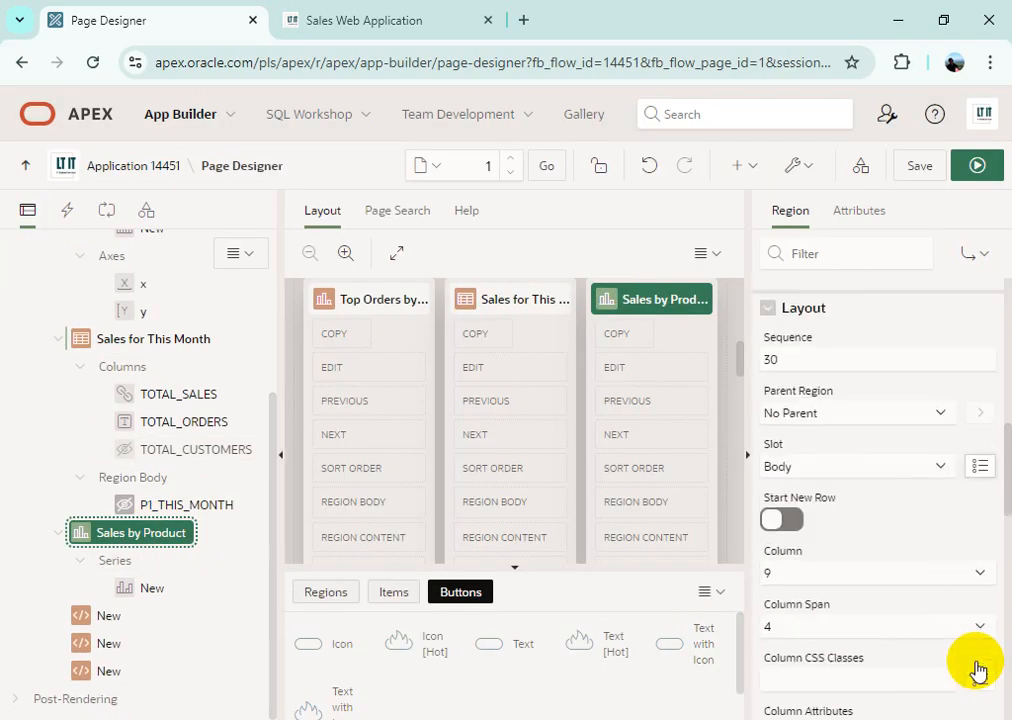
{"action": "left_click", "coordinate": [897, 494]}
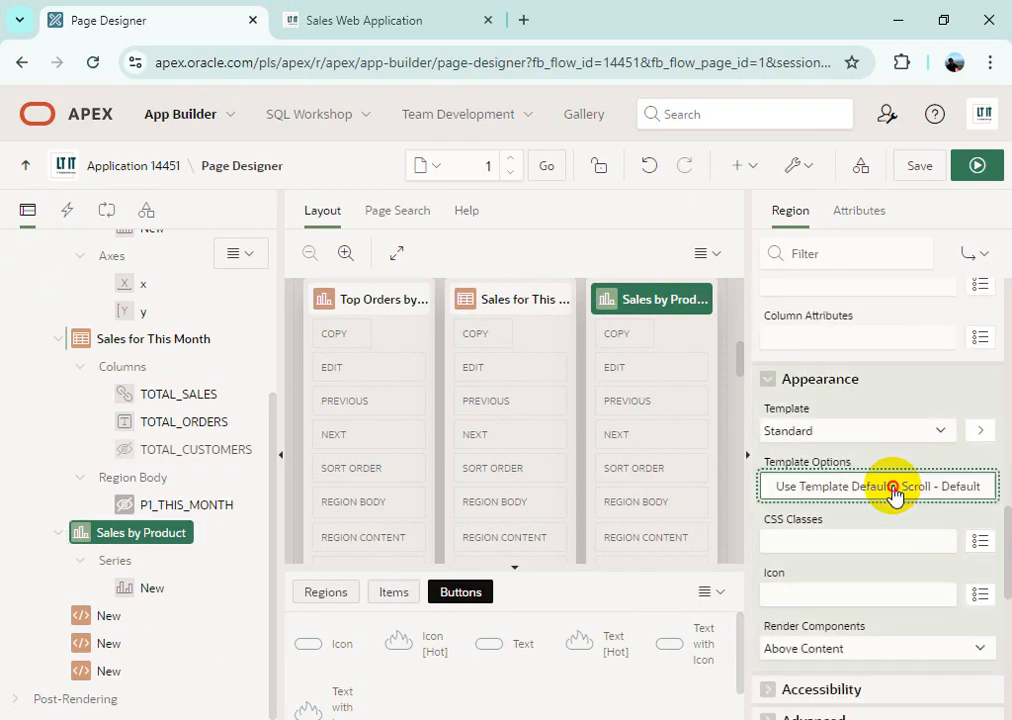
{"action": "left_click", "coordinate": [470, 337]}
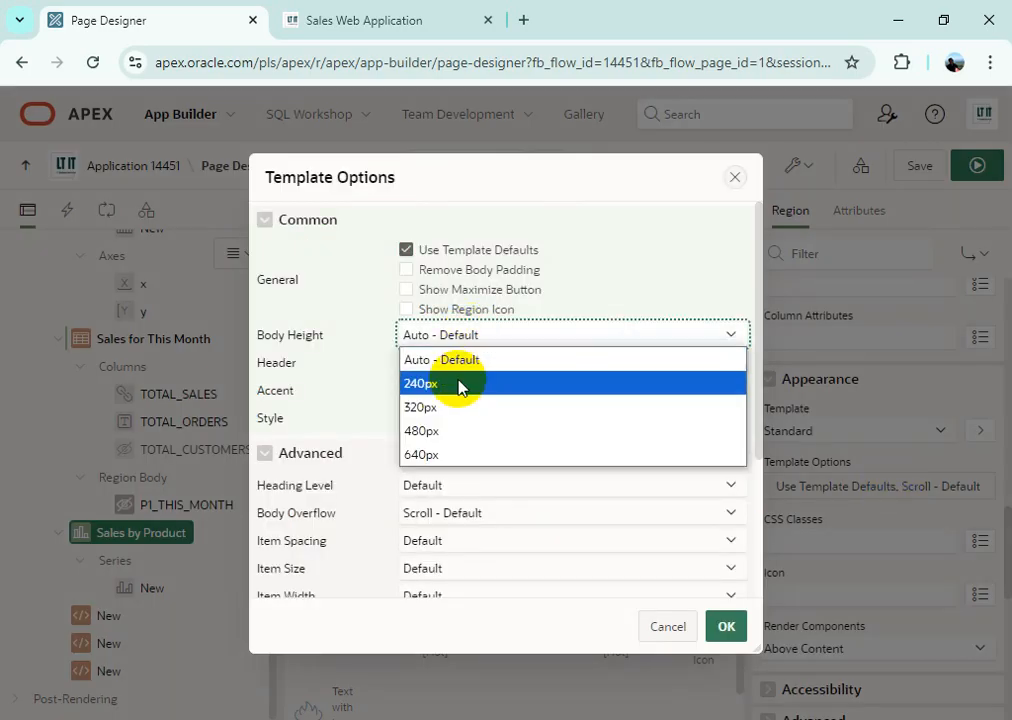
{"action": "left_click", "coordinate": [454, 430]}
{"action": "left_click", "coordinate": [730, 627]}
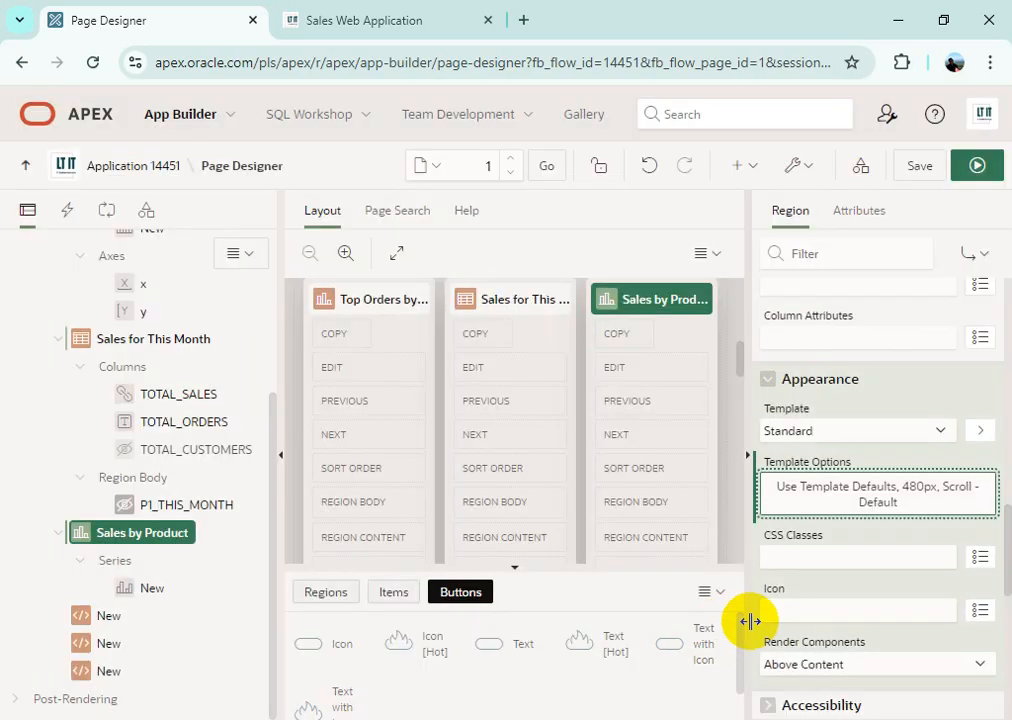
Save and run page 1, and compare the heights of the three dashboard regions in the top row
{"action": "left_click", "coordinate": [982, 166]}
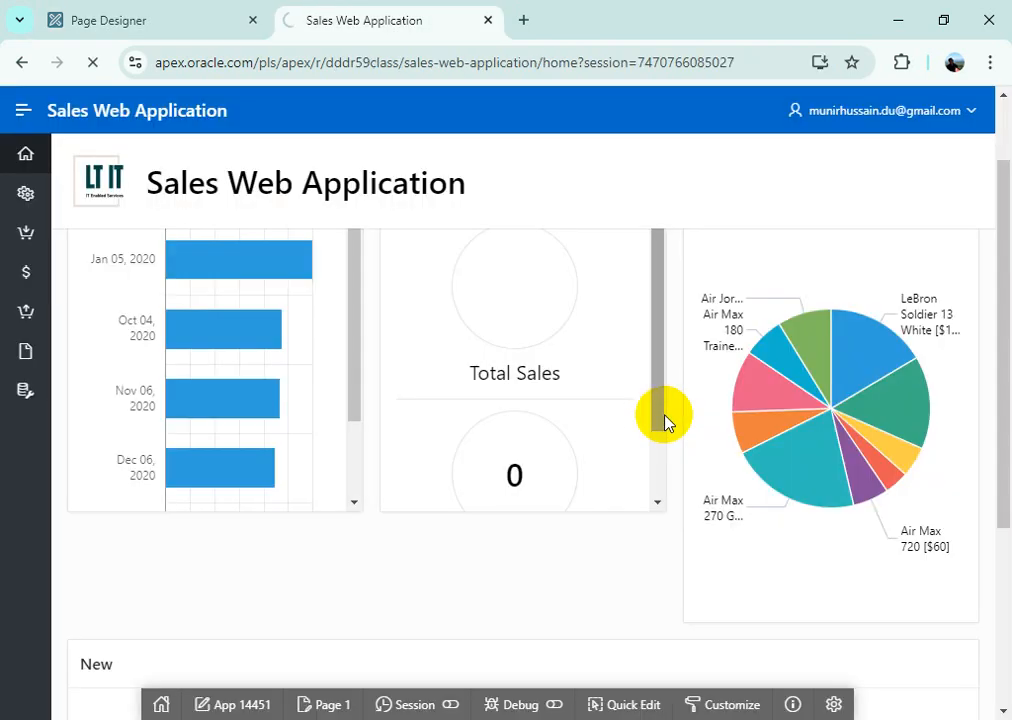
{"action": "scroll", "coordinate": [804, 483], "scroll_direction": "down", "scroll_amount": 3}
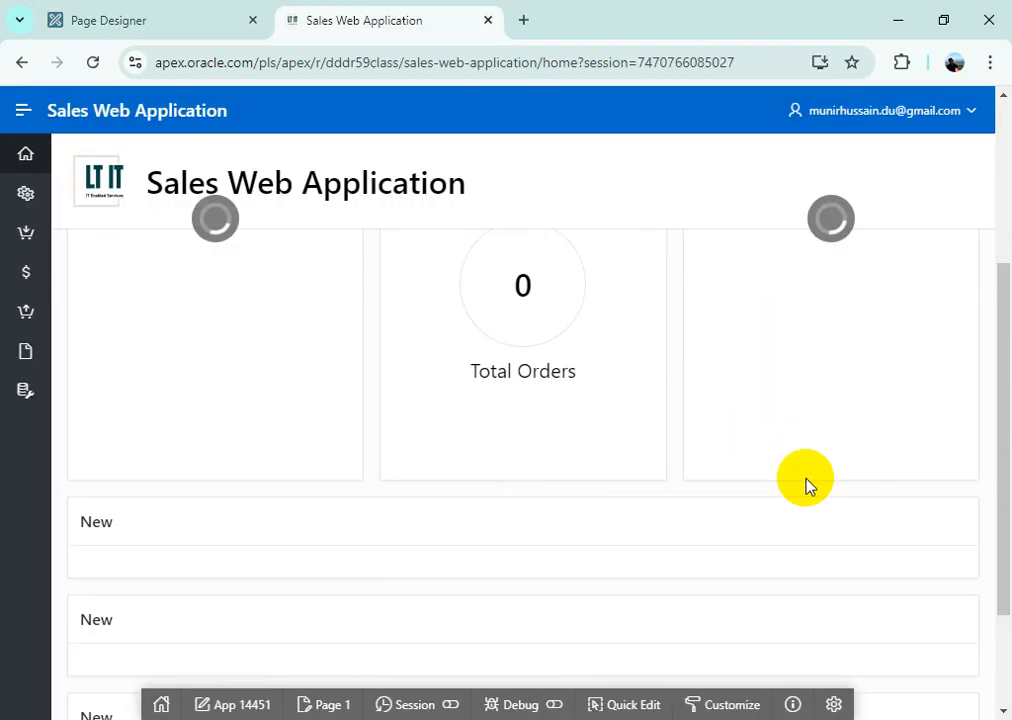
{"action": "scroll", "coordinate": [775, 549], "scroll_direction": "up", "scroll_amount": 2}
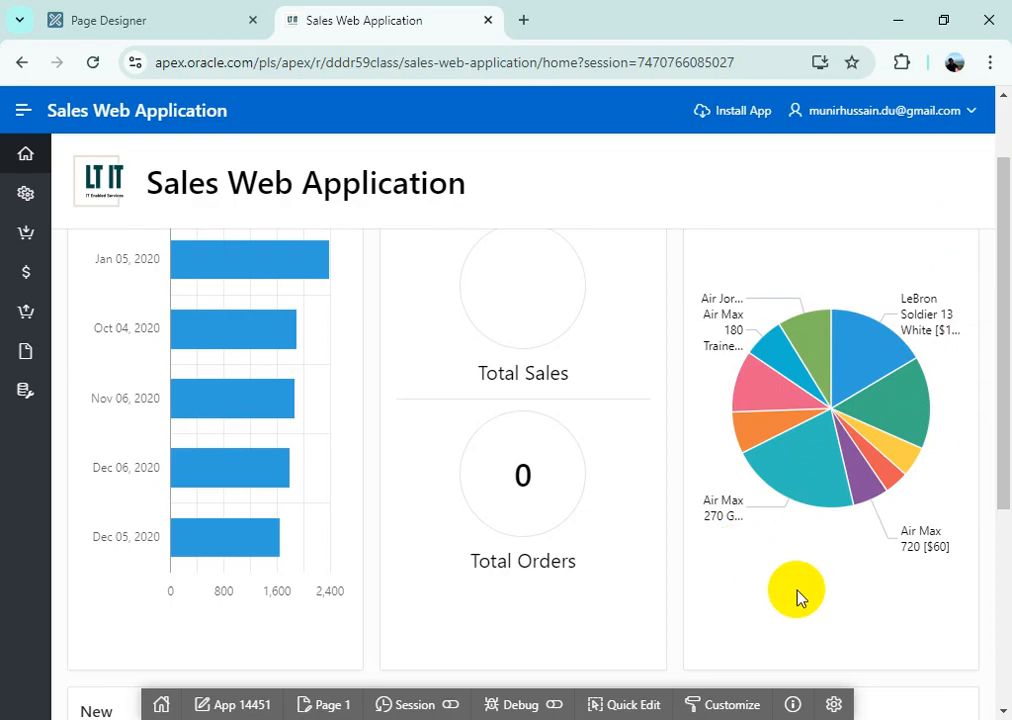
{"action": "scroll", "coordinate": [790, 585], "scroll_direction": "down", "scroll_amount": 3}
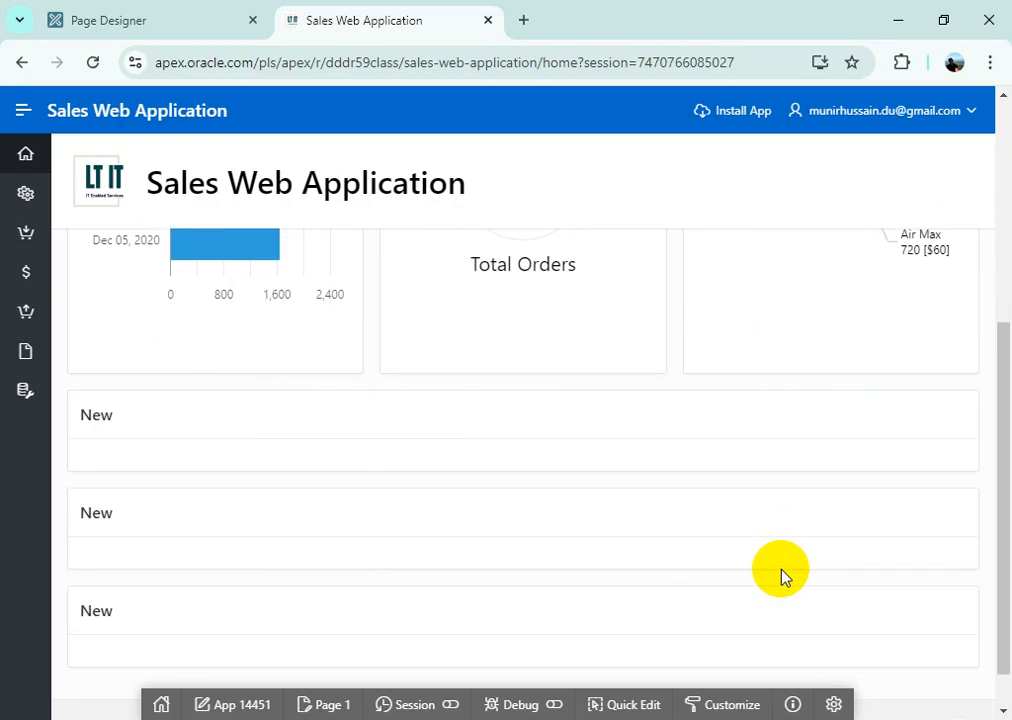
{"action": "scroll", "coordinate": [783, 575], "scroll_direction": "up", "scroll_amount": 2}
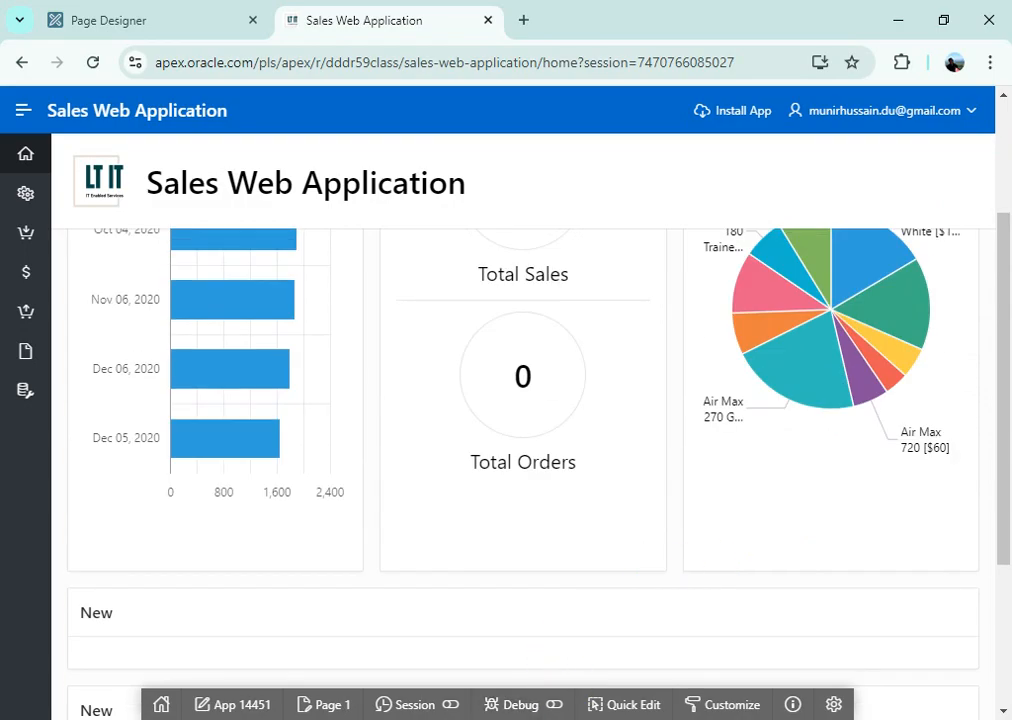
Switch to the PDF guide and read section 4.3.4 on adding the Sales by Category chart region
{"action": "key", "text": "alt+Tab"}
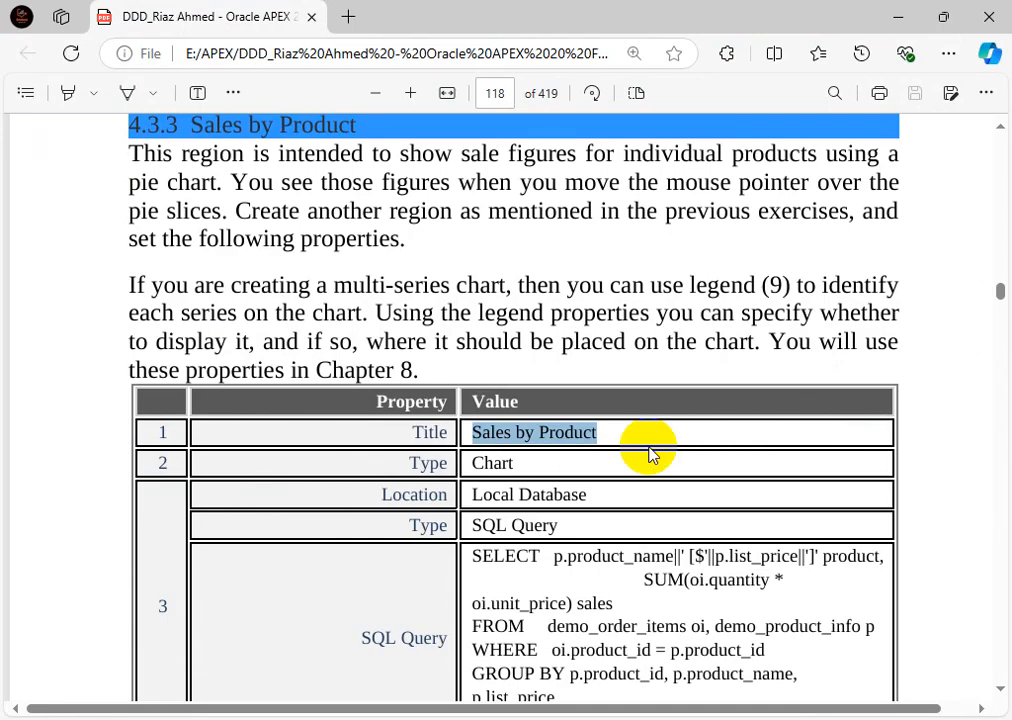
{"action": "scroll", "coordinate": [648, 455], "scroll_direction": "down", "scroll_amount": 6}
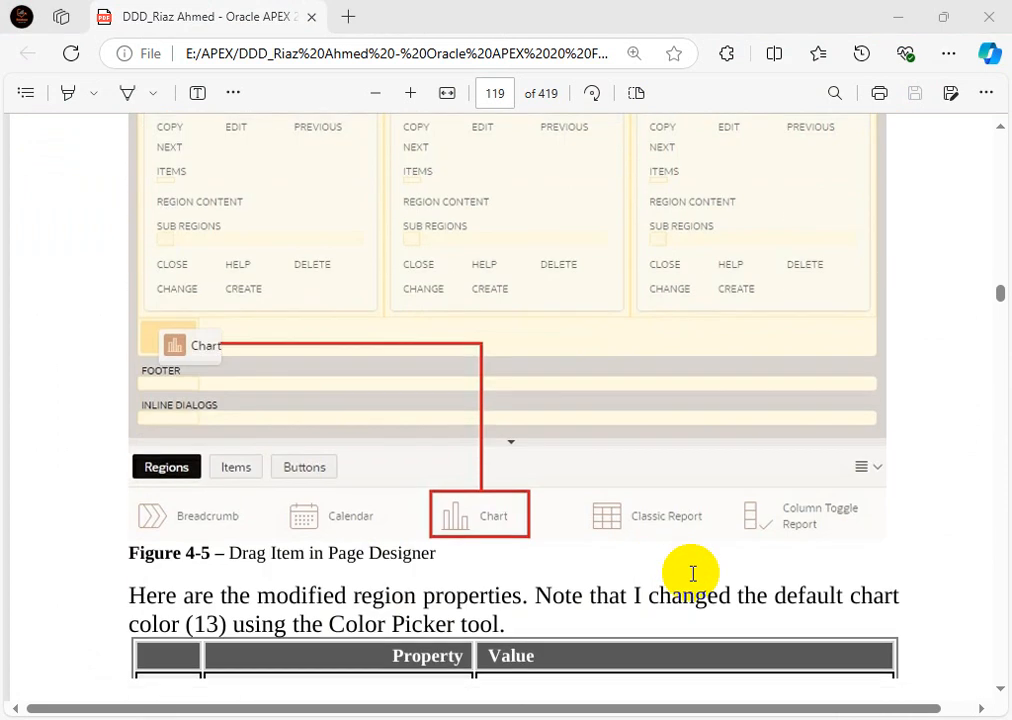
{"action": "scroll", "coordinate": [618, 574], "scroll_direction": "down", "scroll_amount": 2}
{"action": "scroll", "coordinate": [618, 568], "scroll_direction": "up", "scroll_amount": 1}
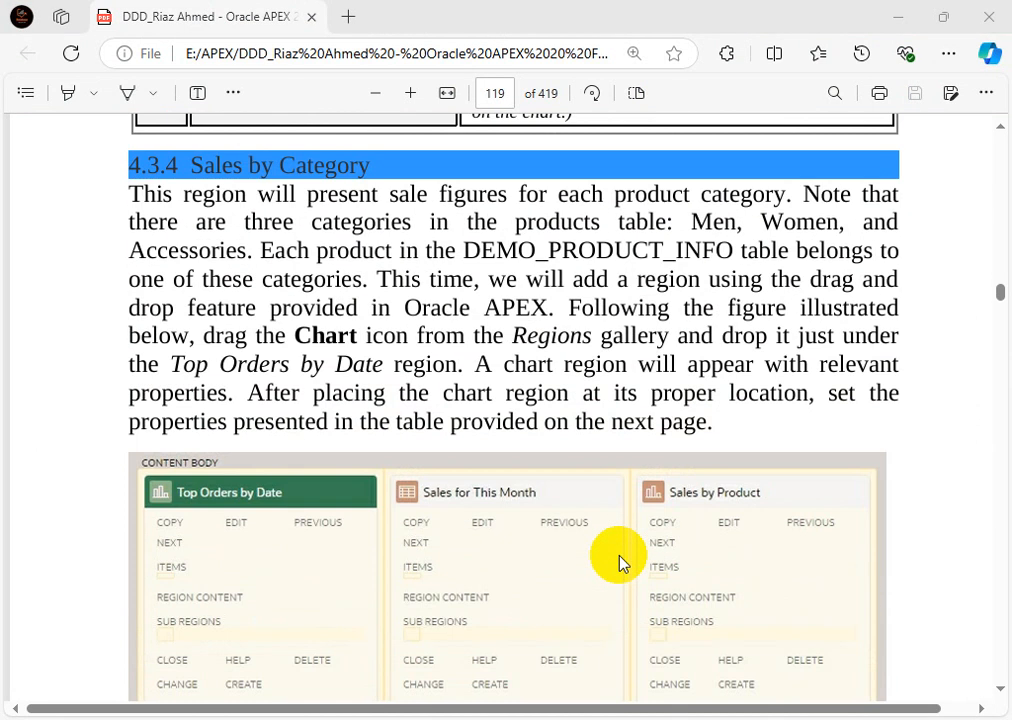
{"action": "scroll", "coordinate": [618, 563], "scroll_direction": "down", "scroll_amount": 2}
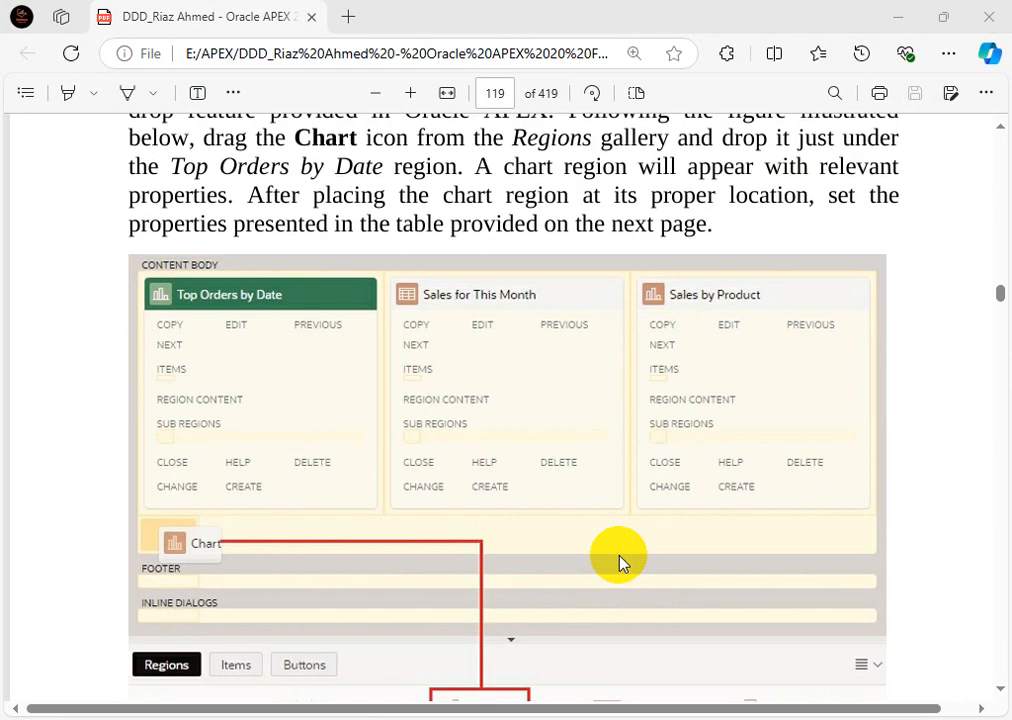
{"action": "scroll", "coordinate": [605, 637], "scroll_direction": "down", "scroll_amount": 2}
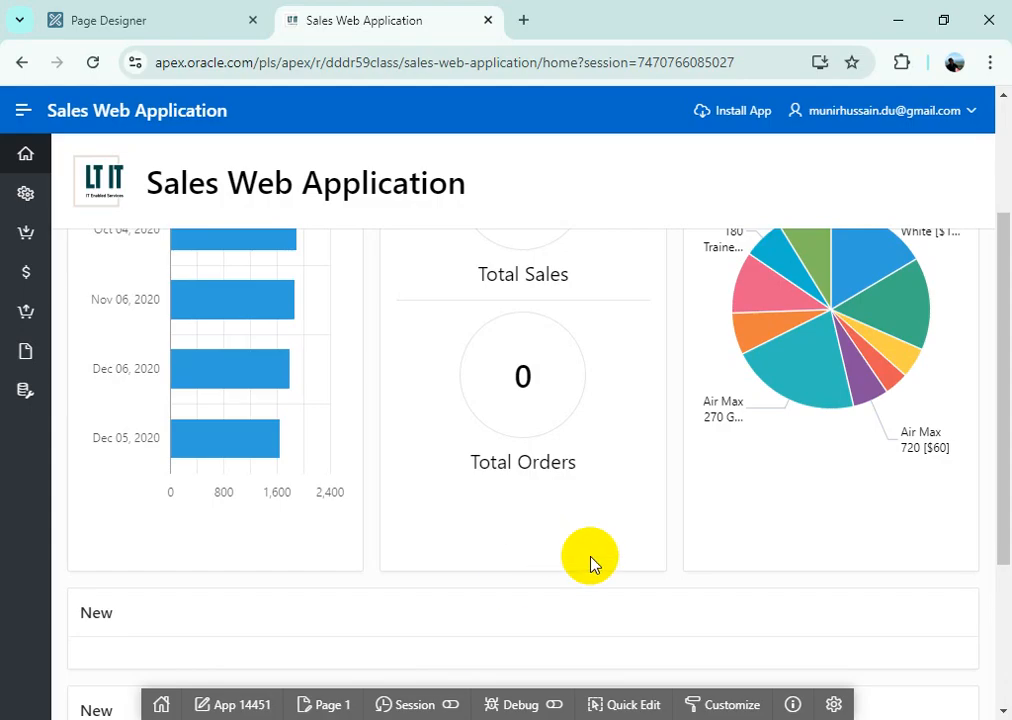
Return to Page Designer and delete the three empty static content regions named New below the Sales by Product region
{"action": "left_click", "coordinate": [126, 22]}
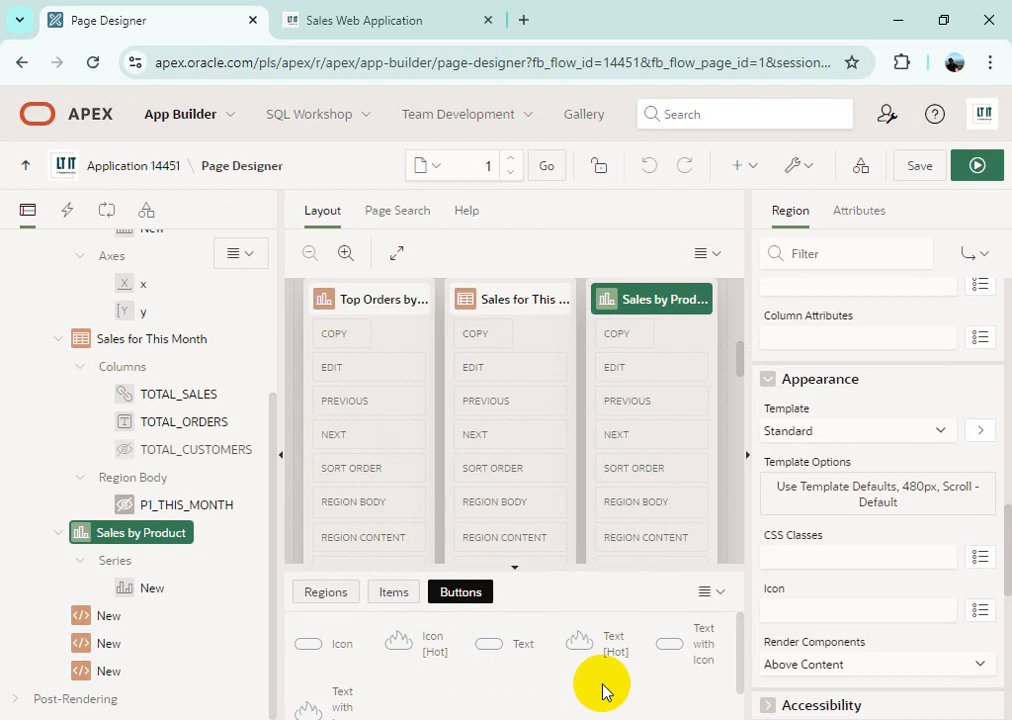
{"action": "left_click", "coordinate": [328, 596]}
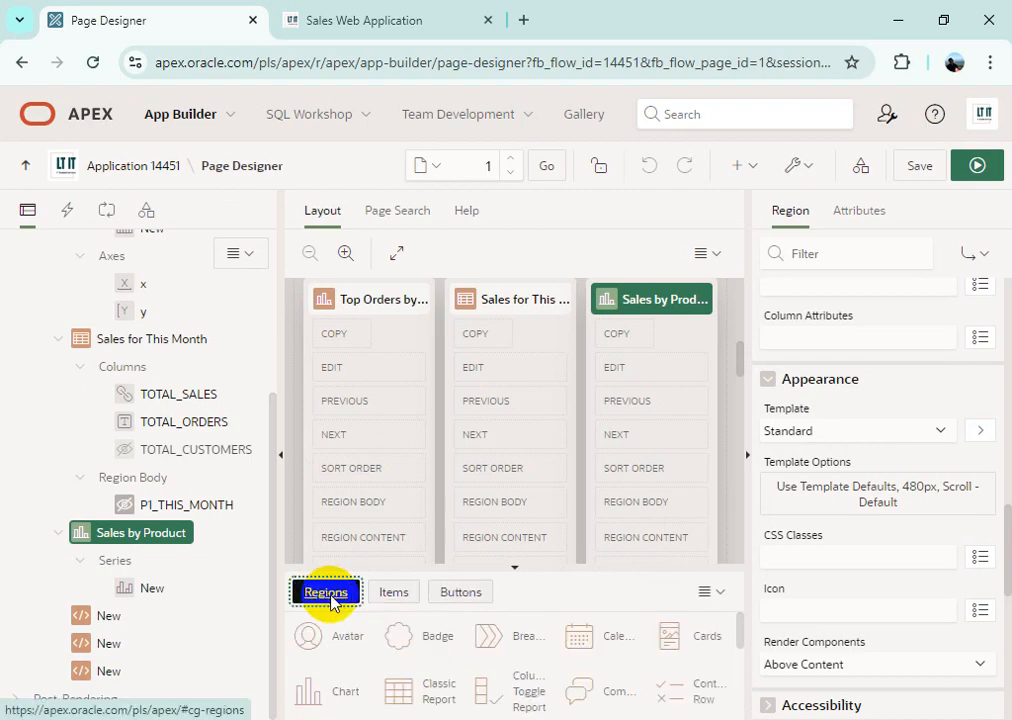
{"action": "scroll", "coordinate": [581, 692], "scroll_direction": "down", "scroll_amount": 3}
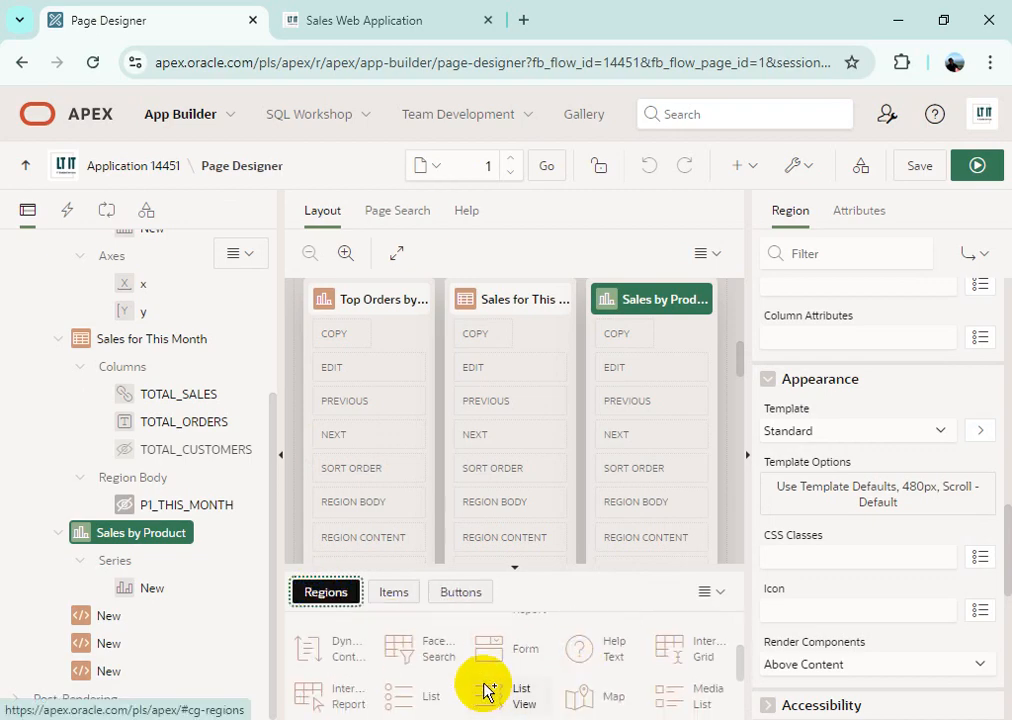
{"action": "scroll", "coordinate": [483, 690], "scroll_direction": "up", "scroll_amount": 3}
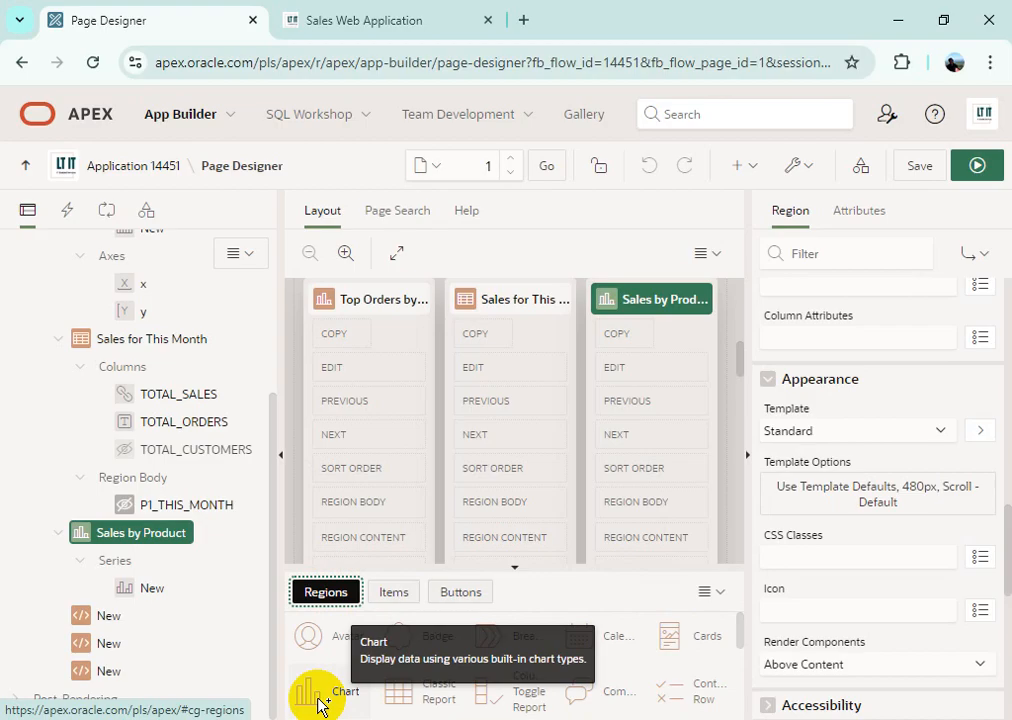
{"action": "scroll", "coordinate": [691, 440], "scroll_direction": "down", "scroll_amount": 3}
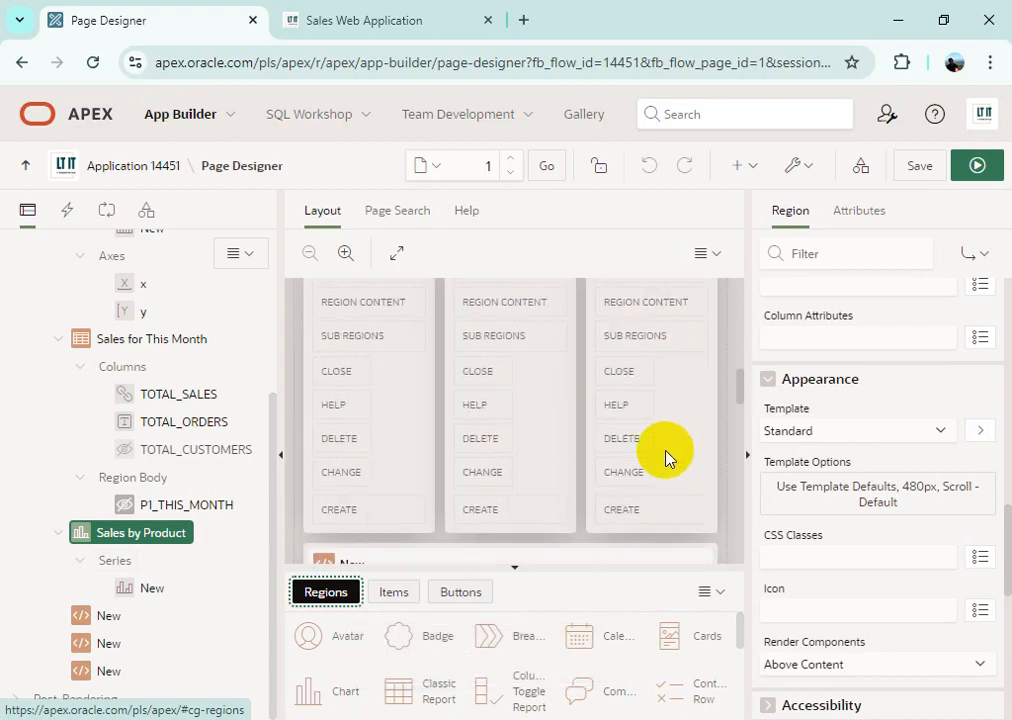
{"action": "scroll", "coordinate": [663, 459], "scroll_direction": "down", "scroll_amount": 2}
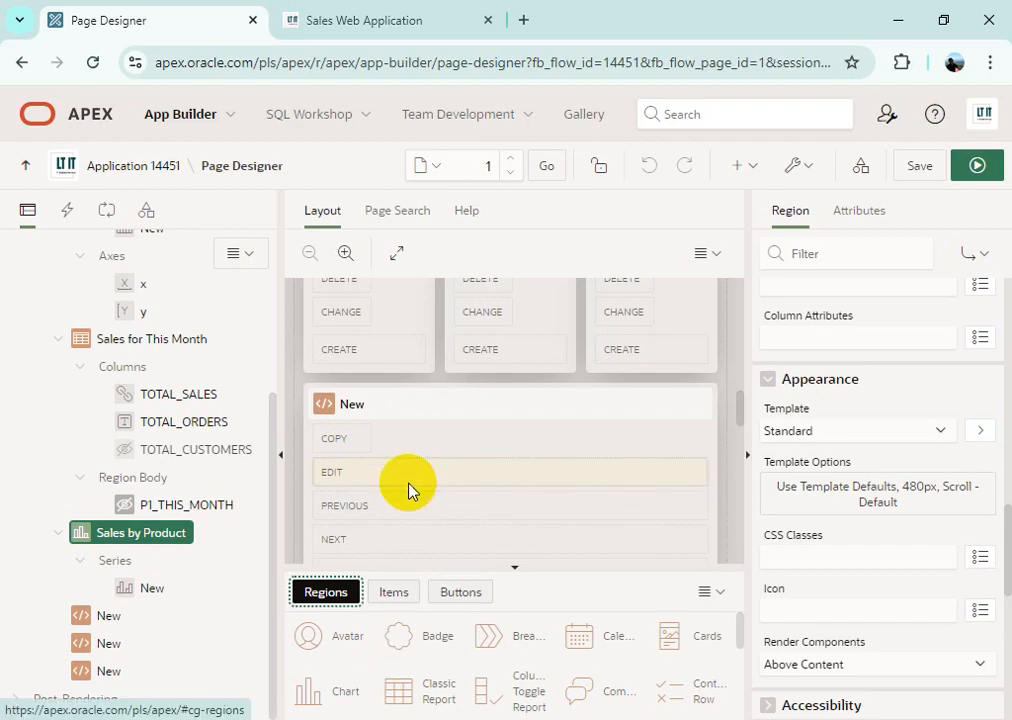
{"action": "left_click", "coordinate": [113, 620]}
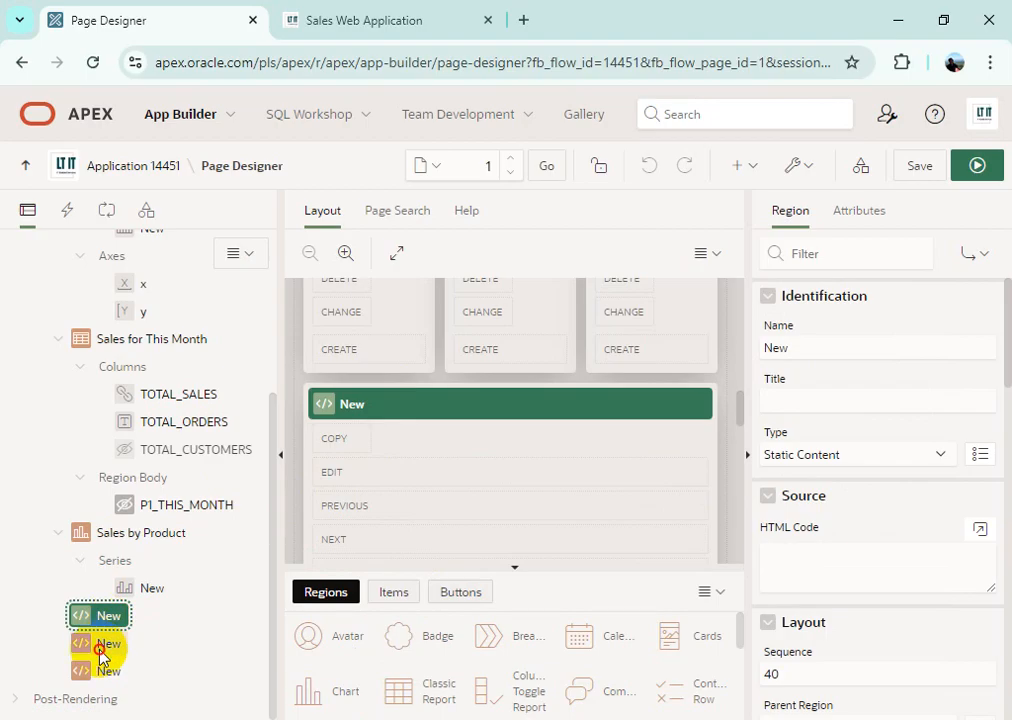
{"action": "left_click", "coordinate": [102, 669], "text": "shift"}
{"action": "right_click", "coordinate": [118, 615]}
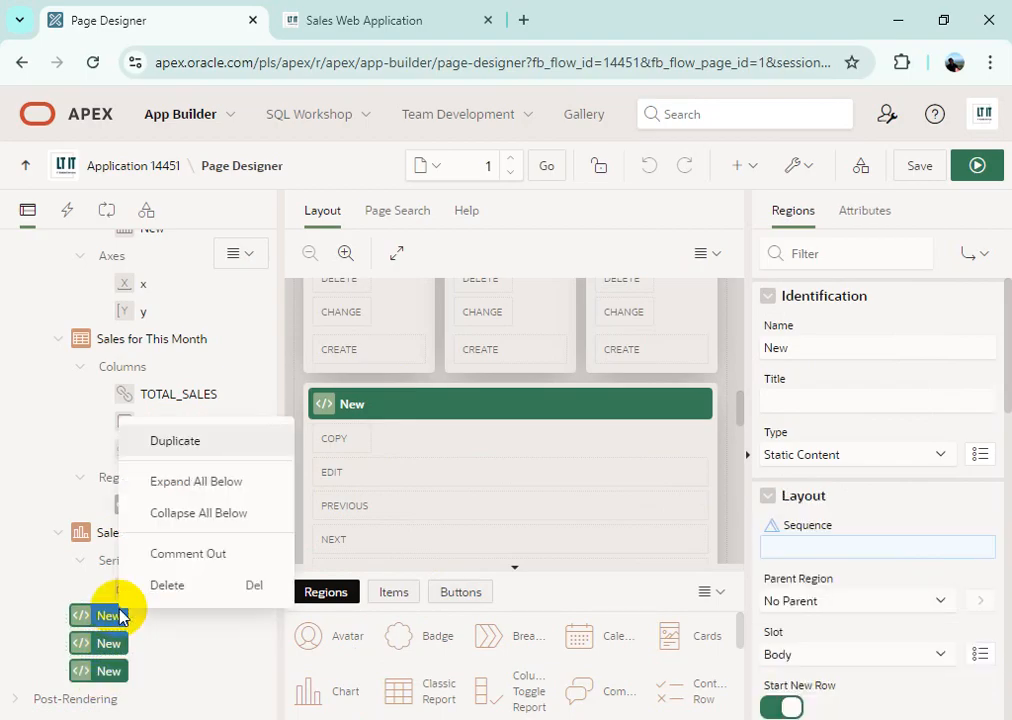
{"action": "left_click", "coordinate": [195, 591]}
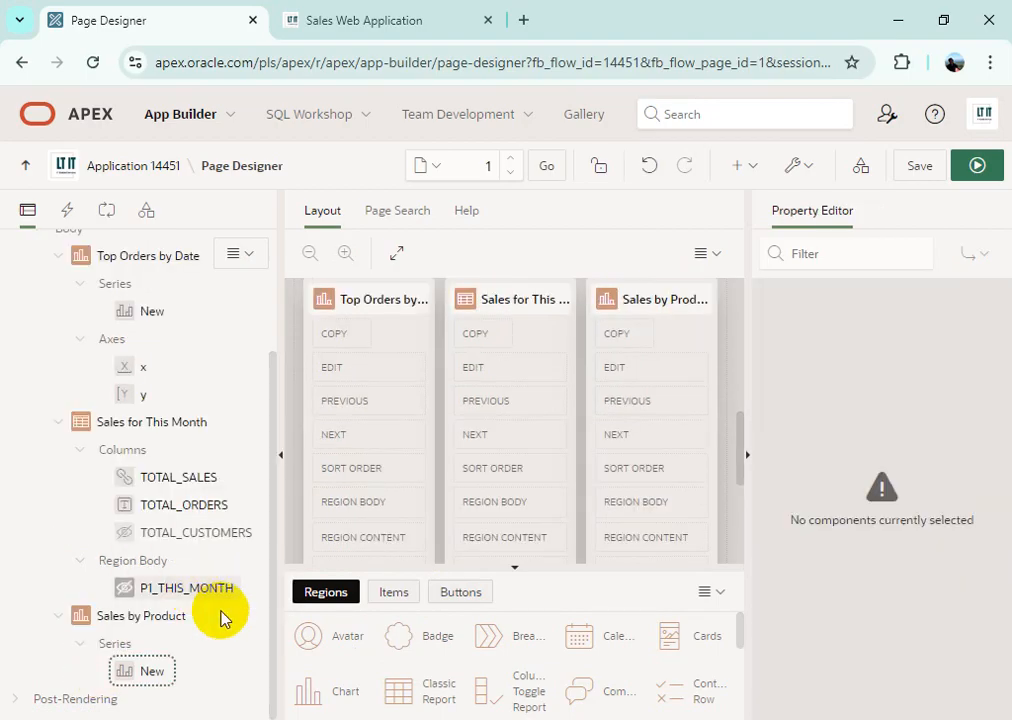
Add a Chart region to the page body directly beneath the Top Orders by Date region
{"action": "scroll", "coordinate": [612, 474], "scroll_direction": "down", "scroll_amount": 5}
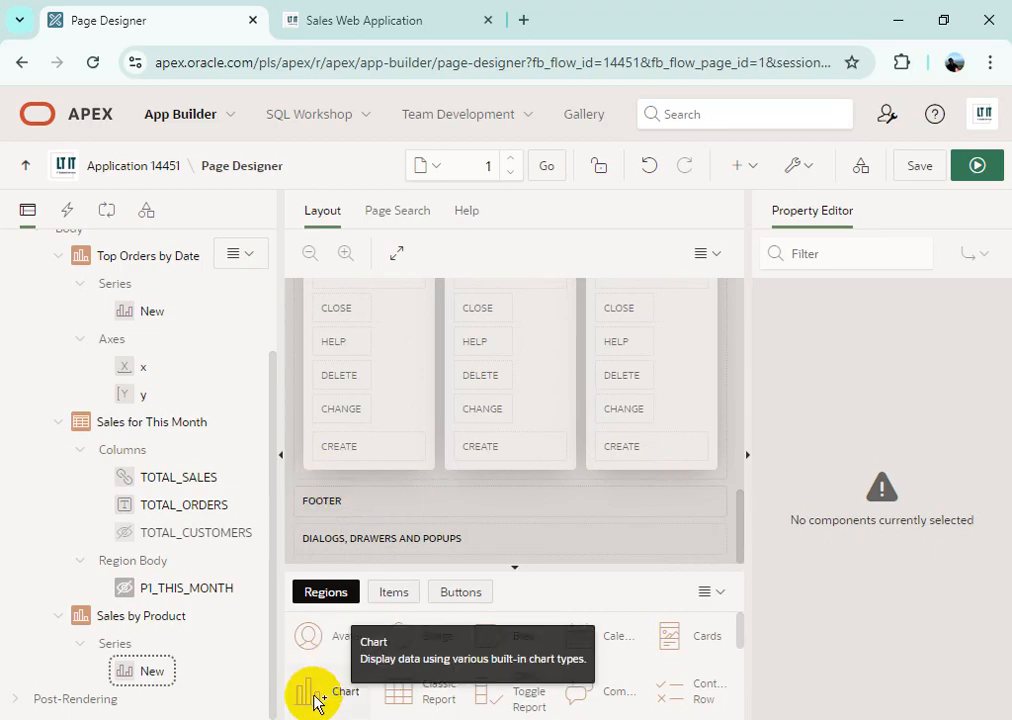
{"action": "left_click_drag", "start_coordinate": [314, 700], "coordinate": [316, 447]}
{"action": "scroll", "coordinate": [600, 470], "scroll_direction": "up", "scroll_amount": 3}
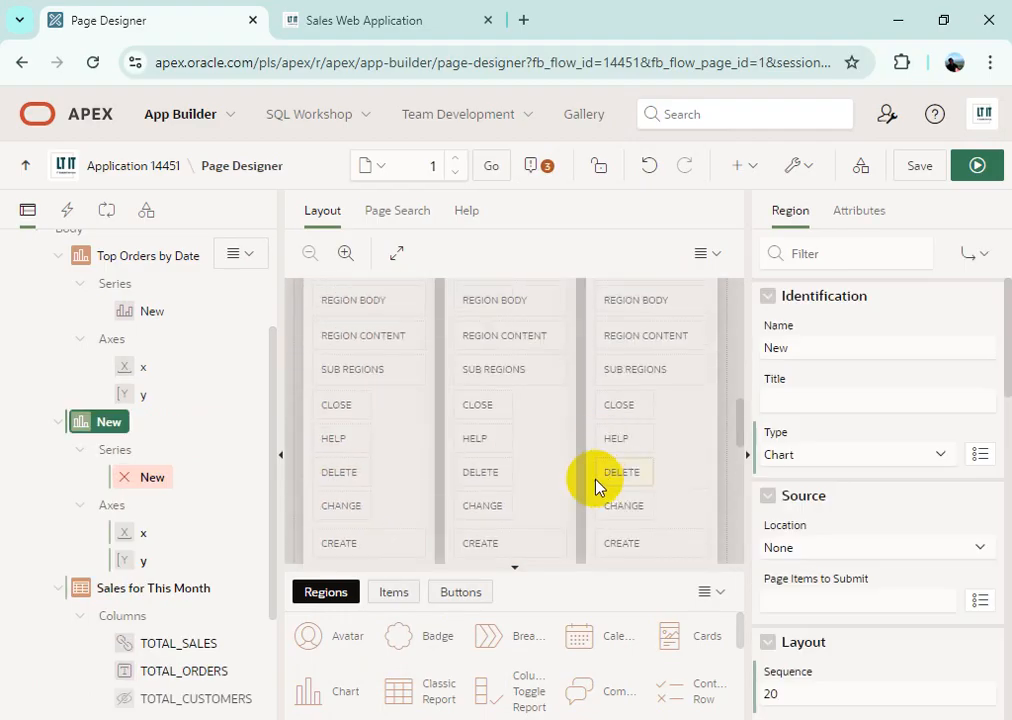
{"action": "scroll", "coordinate": [590, 500], "scroll_direction": "down", "scroll_amount": 2}
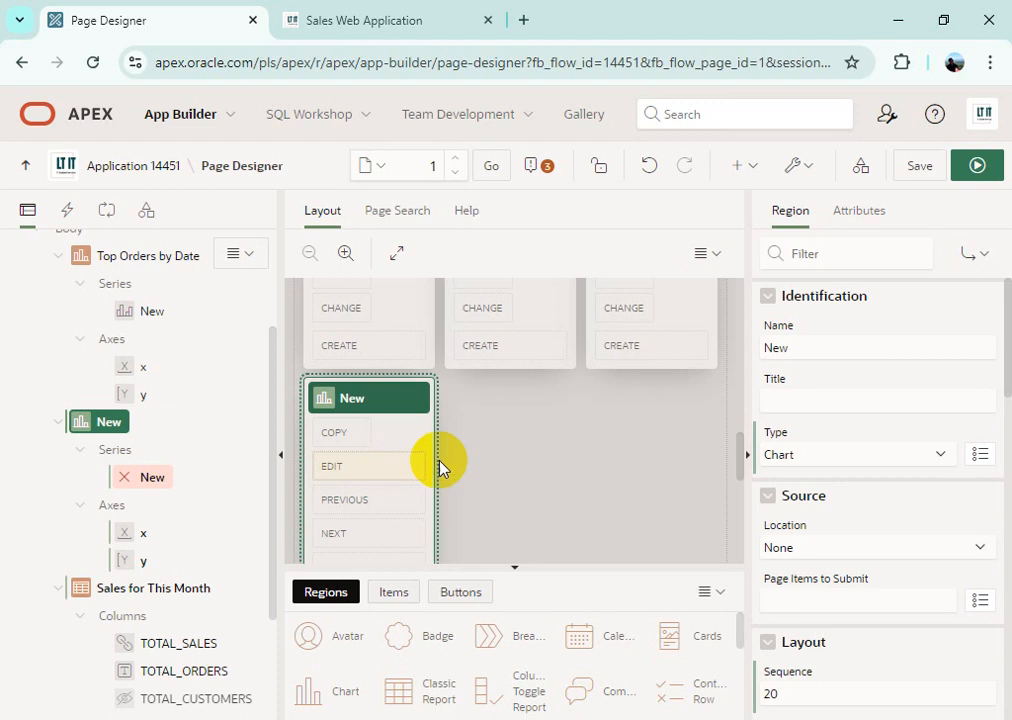
{"action": "scroll", "coordinate": [507, 453], "scroll_direction": "down", "scroll_amount": 5}
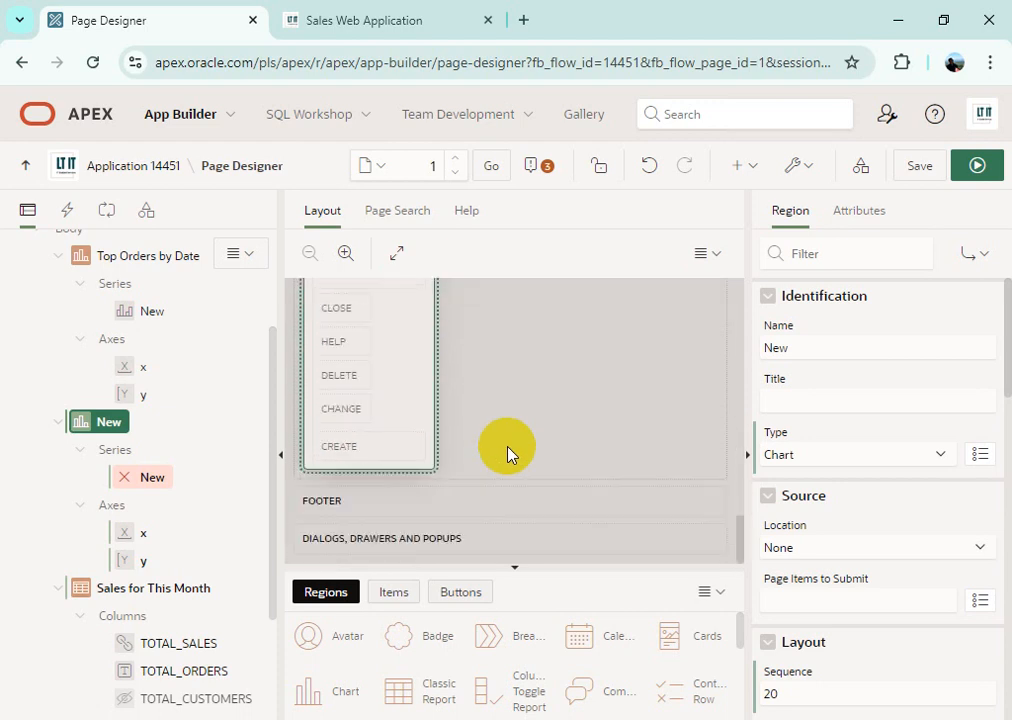
{"action": "scroll", "coordinate": [507, 453], "scroll_direction": "up", "scroll_amount": 5}
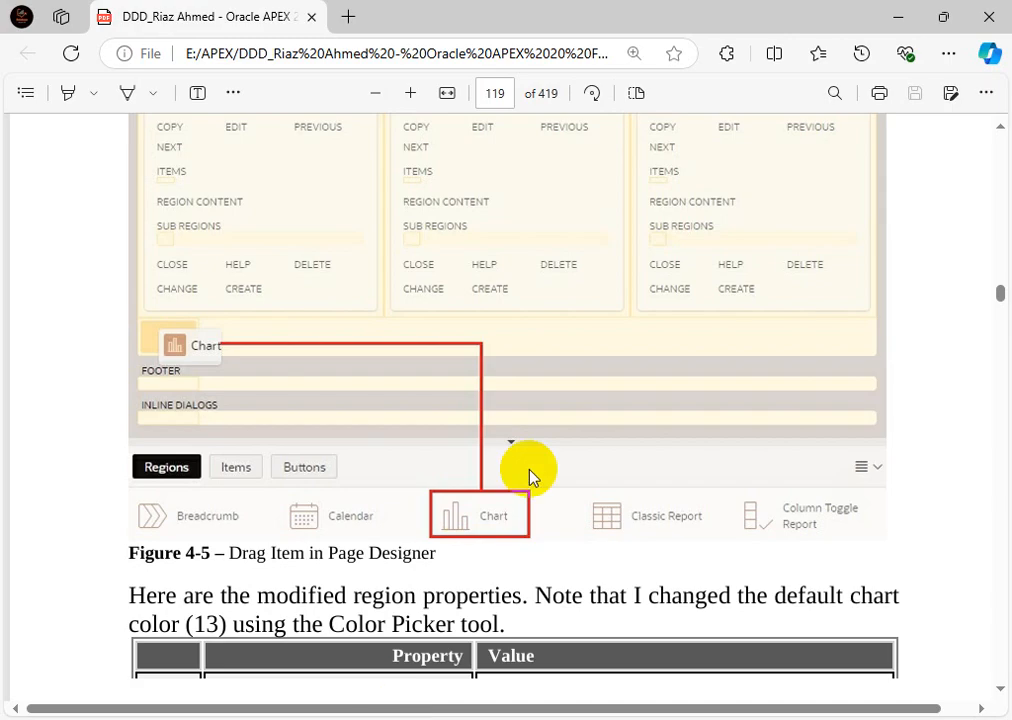
Read the PDF guide's property table for the Sales by Category region, covering its source, layout, attributes and series settings
{"action": "scroll", "coordinate": [529, 476], "scroll_direction": "down", "scroll_amount": 6}
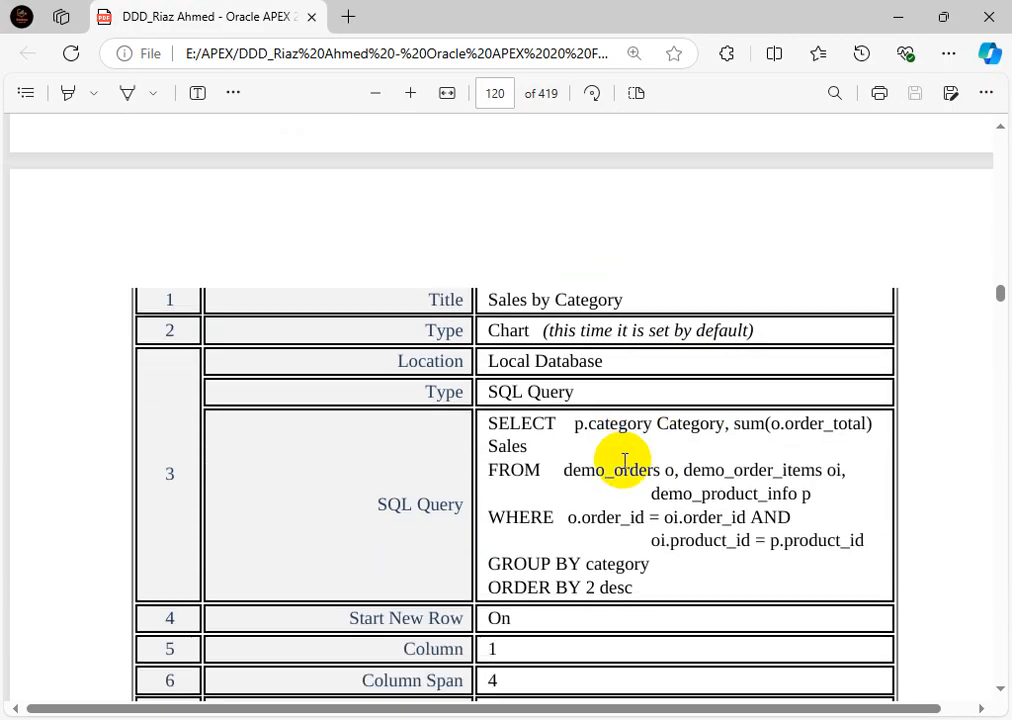
{"action": "scroll", "coordinate": [624, 462], "scroll_direction": "down", "scroll_amount": 3}
{"action": "scroll", "coordinate": [610, 452], "scroll_direction": "up", "scroll_amount": 2}
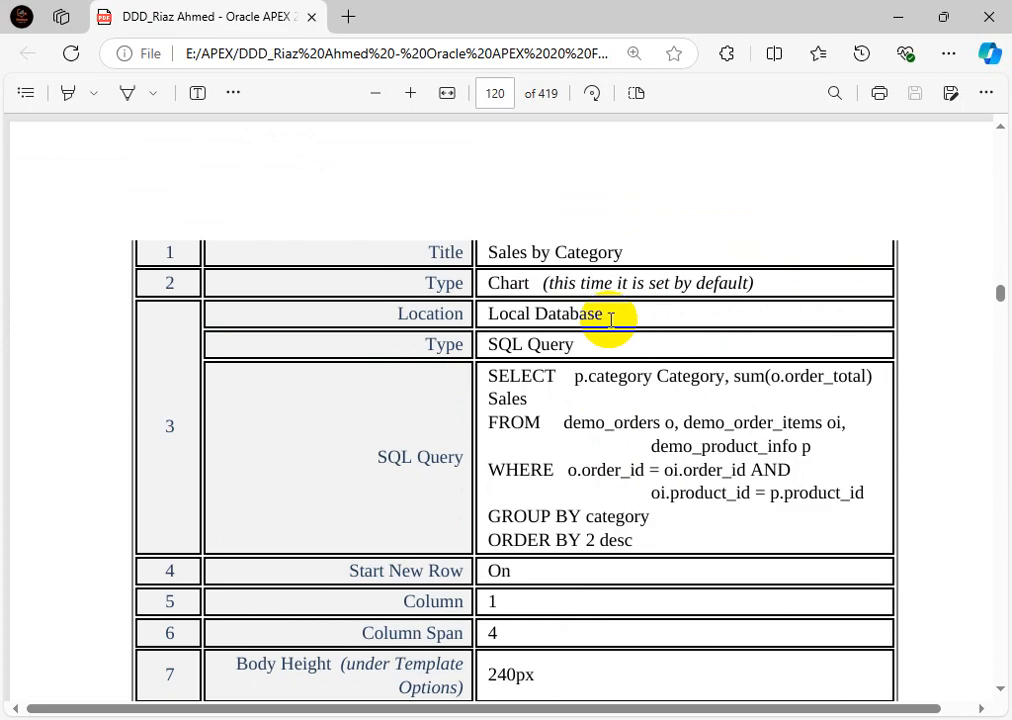
{"action": "scroll", "coordinate": [595, 320], "scroll_direction": "down", "scroll_amount": 2}
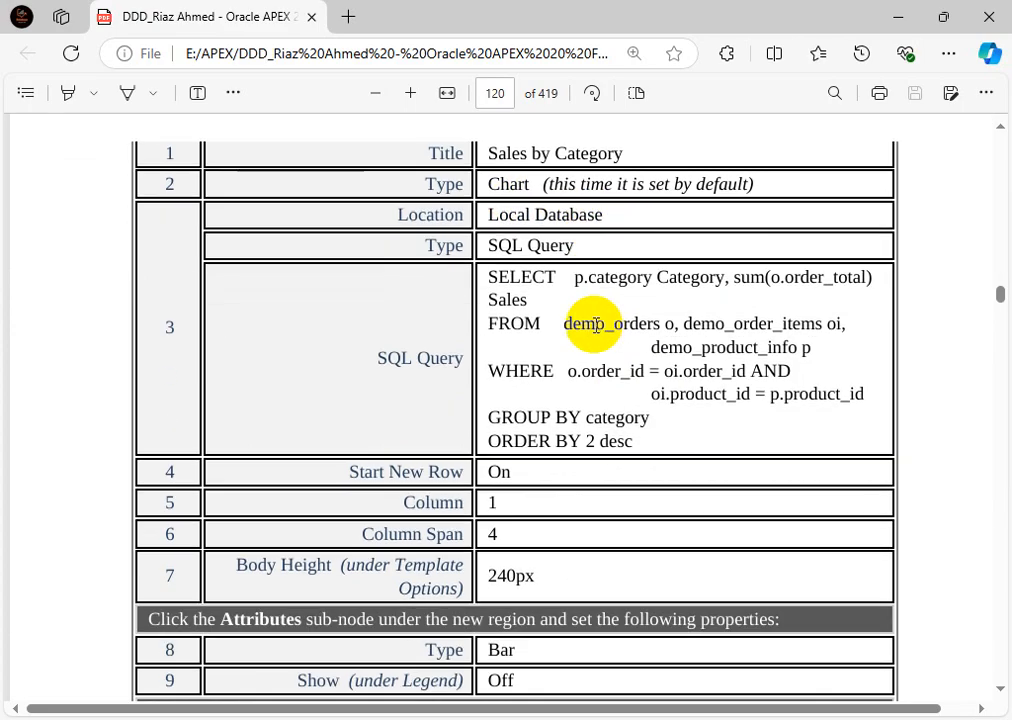
{"action": "scroll", "coordinate": [709, 409], "scroll_direction": "down", "scroll_amount": 8}
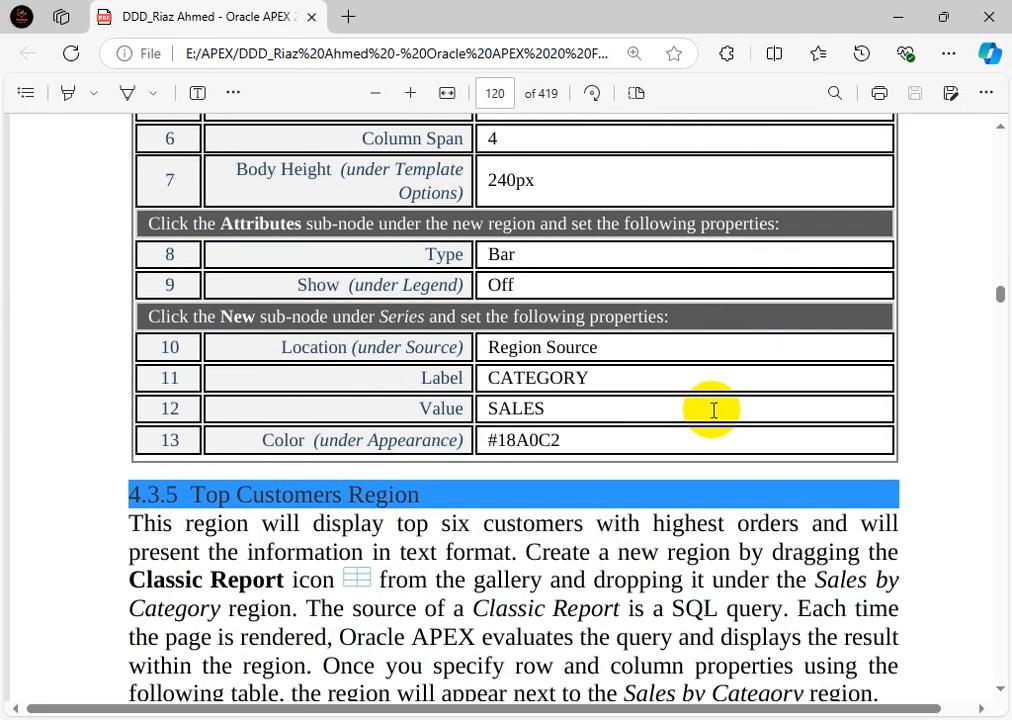
{"action": "scroll", "coordinate": [713, 410], "scroll_direction": "up", "scroll_amount": 6}
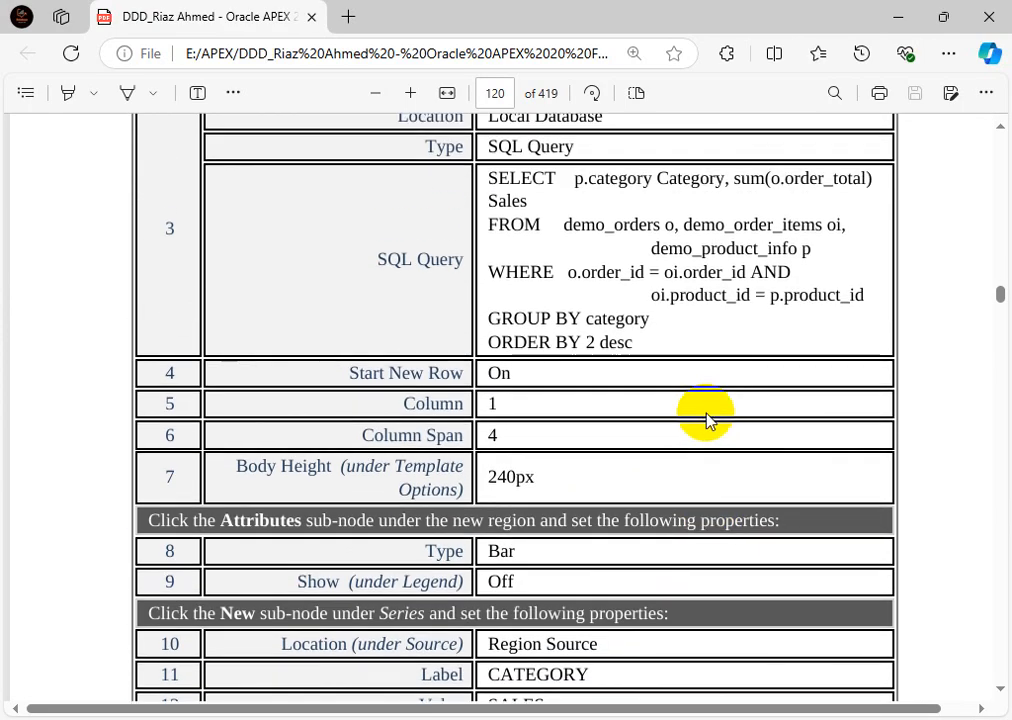
{"action": "scroll", "coordinate": [592, 501], "scroll_direction": "up", "scroll_amount": 4}
{"action": "scroll", "coordinate": [598, 508], "scroll_direction": "down", "scroll_amount": 2}
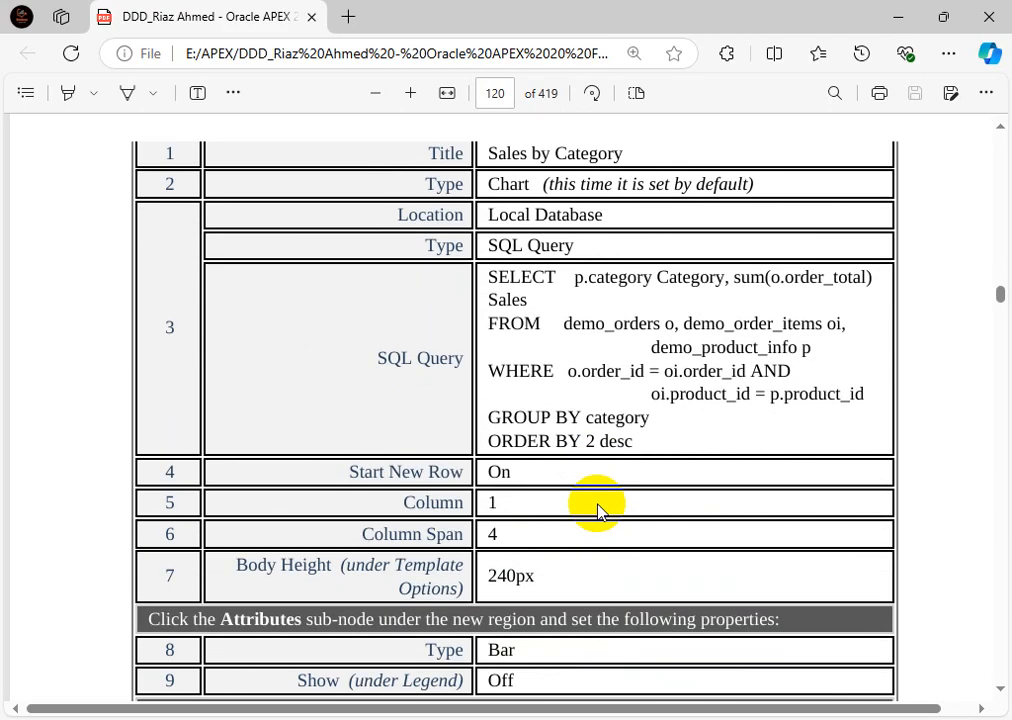
{"action": "scroll", "coordinate": [597, 508], "scroll_direction": "up", "scroll_amount": 2}
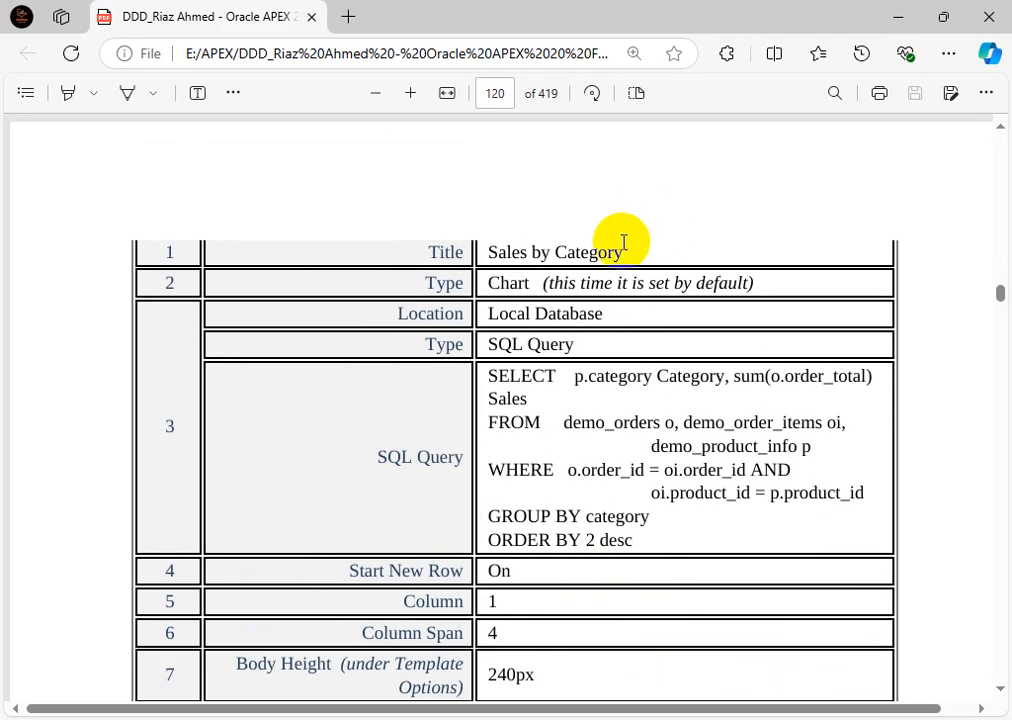
Copy the title Sales by Category from the guide and use it as the new chart region's name in Page Designer
{"action": "left_click_drag", "start_coordinate": [625, 255], "coordinate": [491, 253]}
{"action": "key", "text": "ctrl+c"}
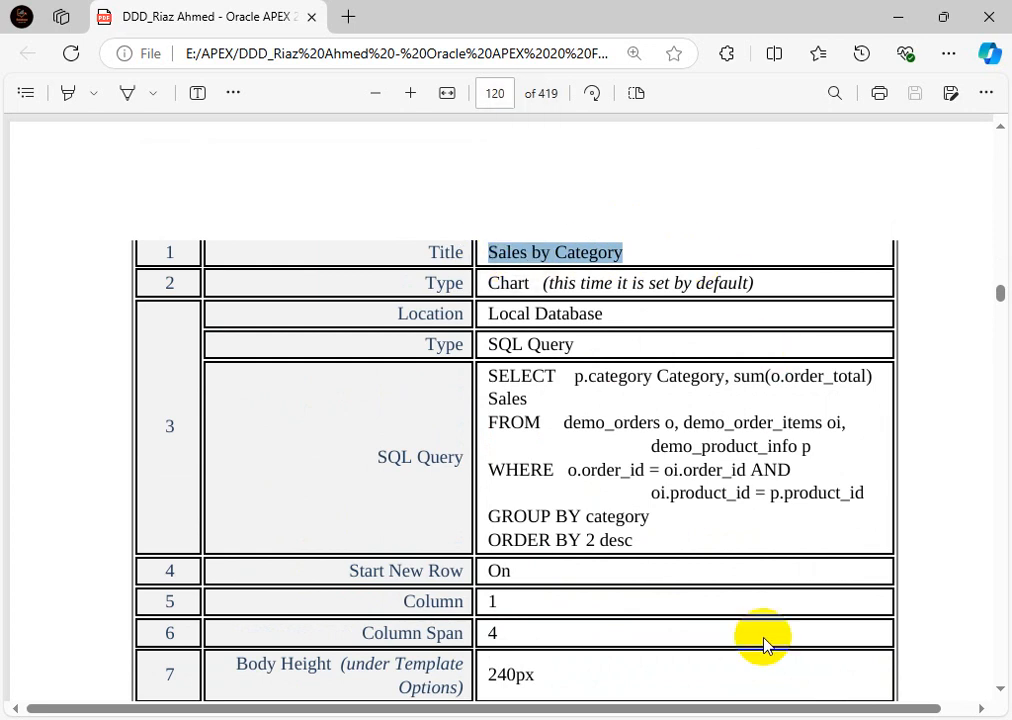
{"action": "key", "text": "alt+Tab"}
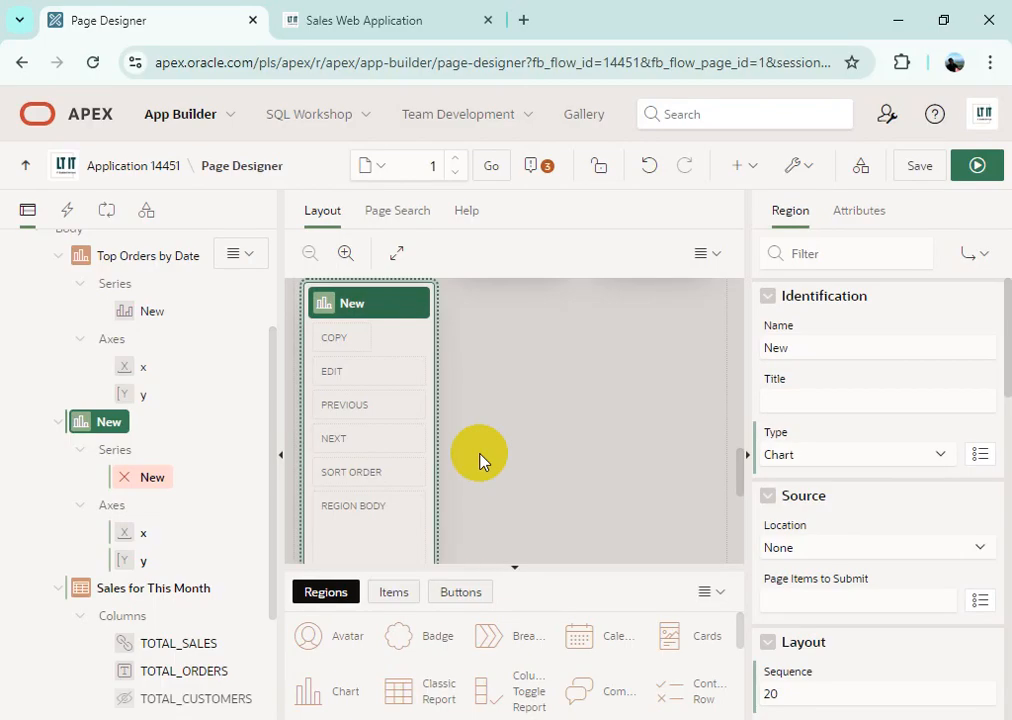
{"action": "left_click", "coordinate": [869, 341]}
{"action": "key", "text": "ctrl+a"}
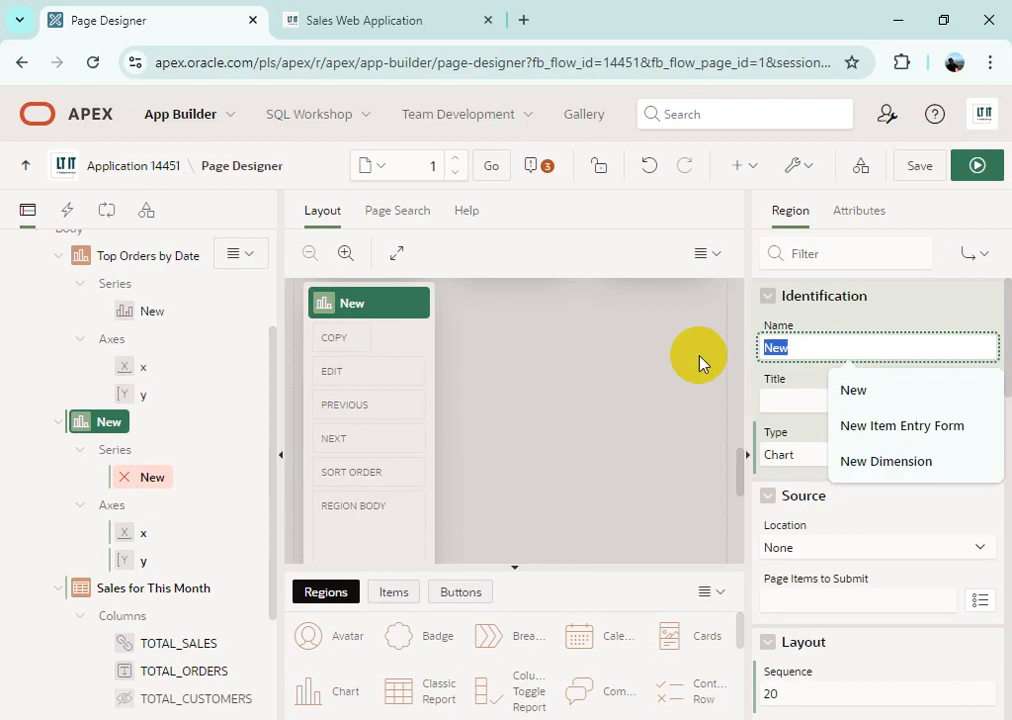
{"action": "key", "text": "ctrl+v"}
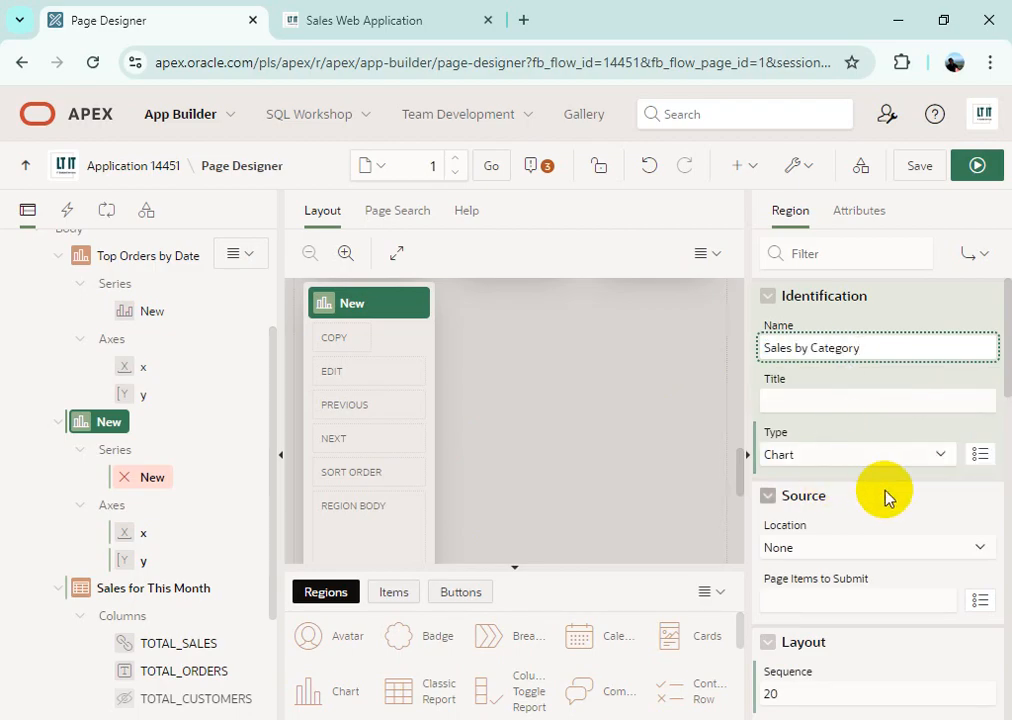
Set the Sales by Category region's source location to Local Database and its source type to SQL Query
{"action": "scroll", "coordinate": [887, 497], "scroll_direction": "down", "scroll_amount": 1}
{"action": "scroll", "coordinate": [875, 549], "scroll_direction": "down", "scroll_amount": 1}
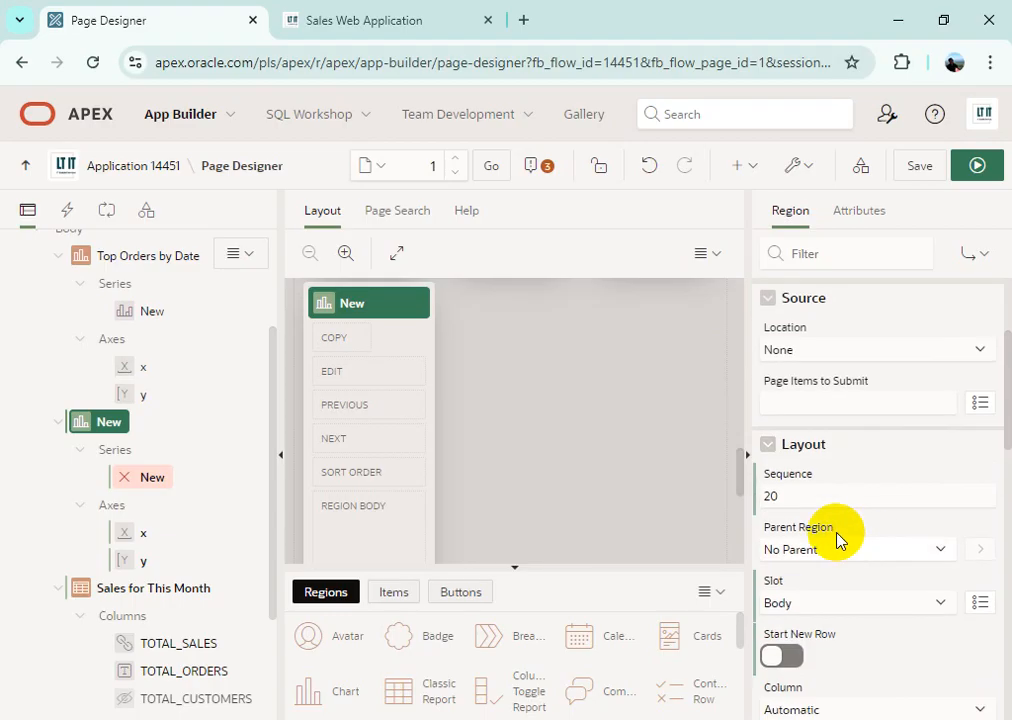
{"action": "left_click", "coordinate": [822, 350]}
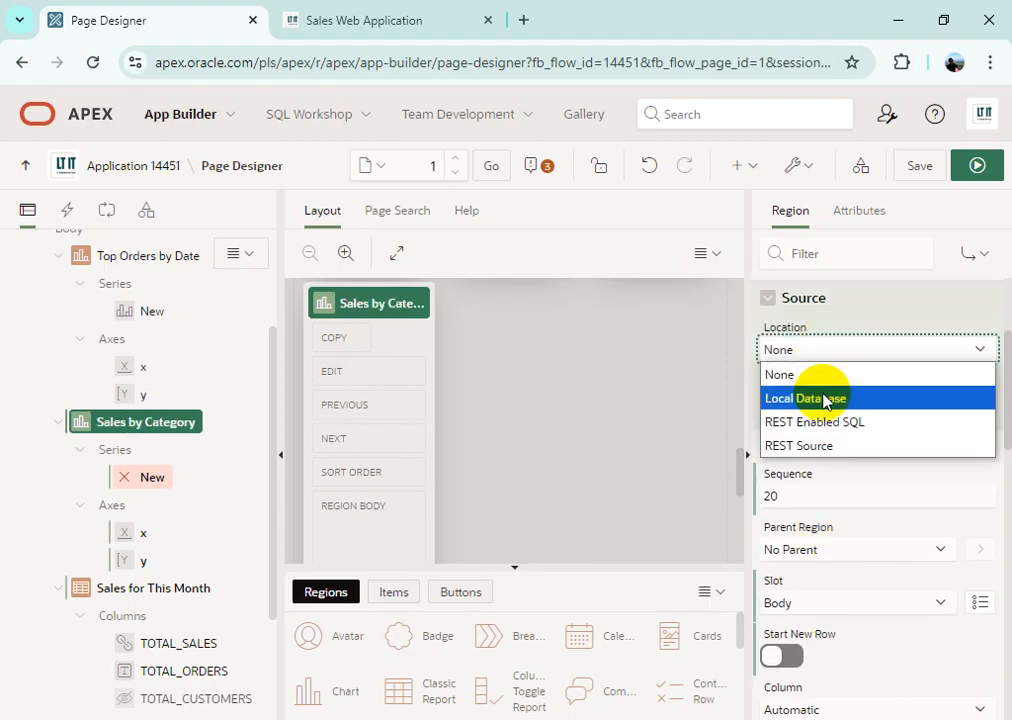
{"action": "left_click", "coordinate": [822, 400]}
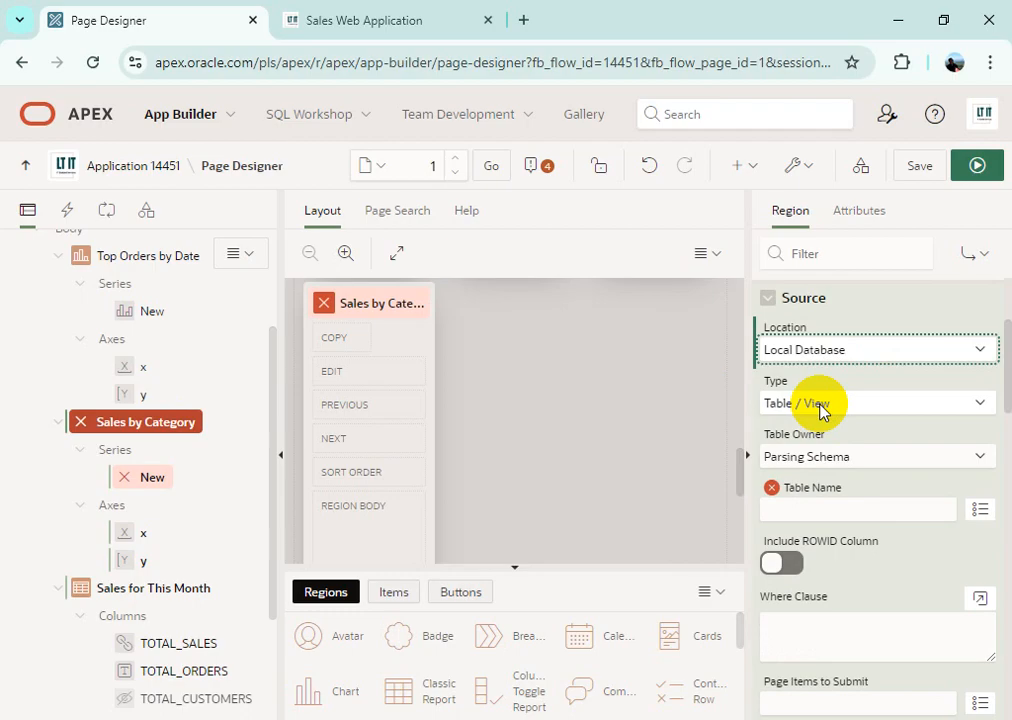
{"action": "left_click", "coordinate": [822, 405]}
{"action": "left_click", "coordinate": [820, 462]}
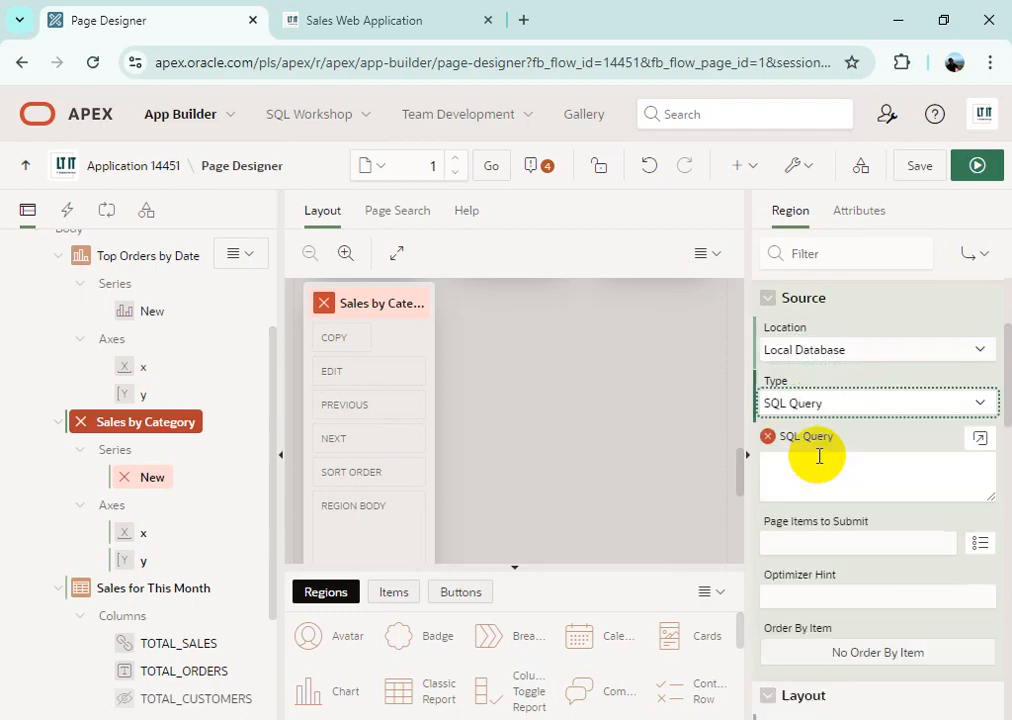
Copy the full query from 4.3.4.txt in the Chapter4 folder into the Sales by Category region's SQL Query and accept it
{"action": "left_click", "coordinate": [975, 440]}
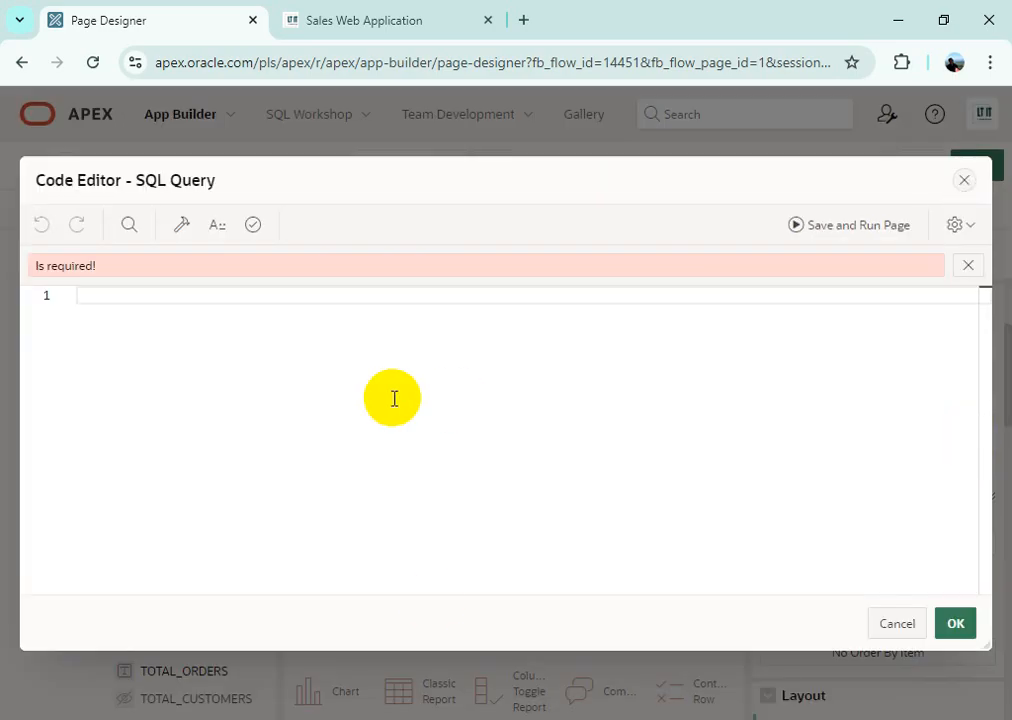
{"action": "mouse_move", "coordinate": [425, 700]}
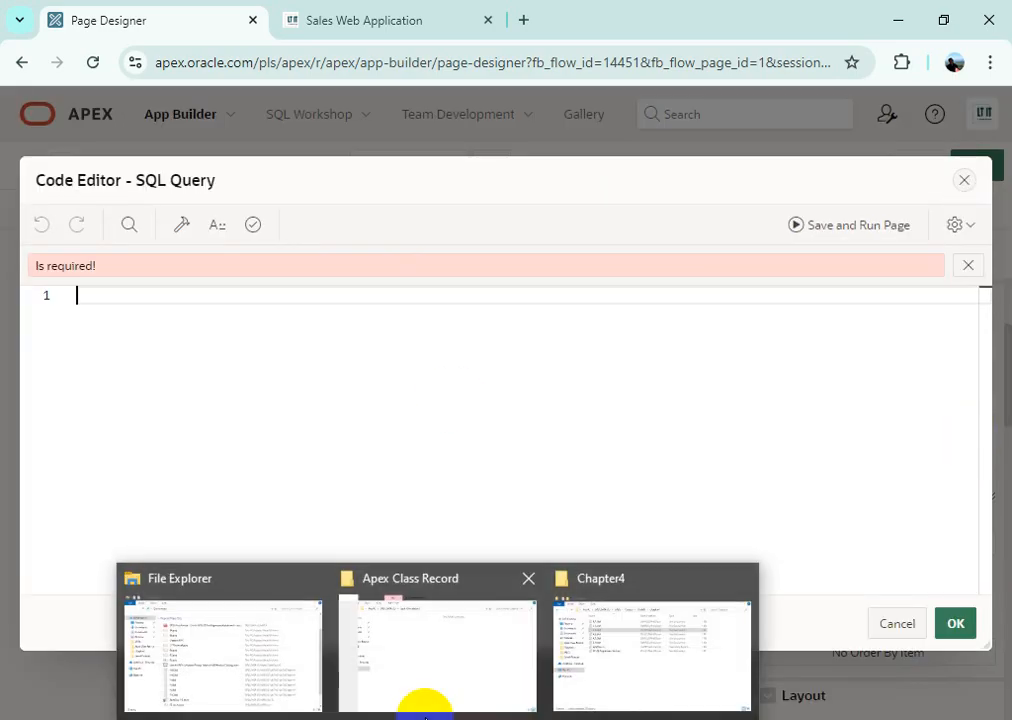
{"action": "left_click", "coordinate": [648, 673]}
{"action": "double_click", "coordinate": [287, 206]}
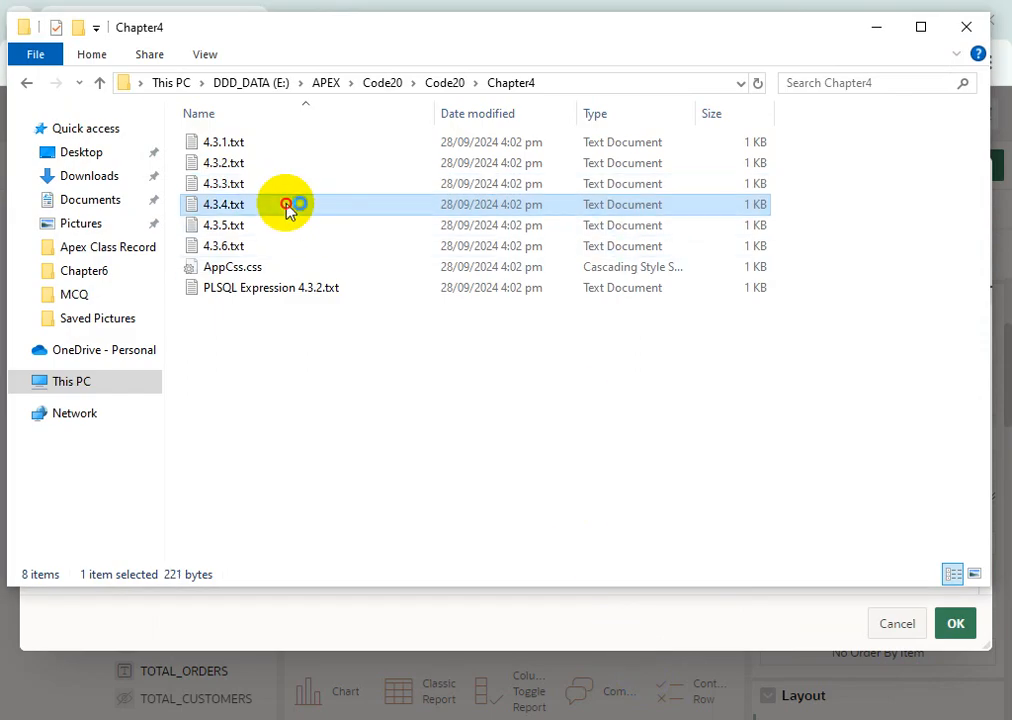
{"action": "left_click_drag", "start_coordinate": [186, 190], "coordinate": [11, 86]}
{"action": "key", "text": "ctrl+c"}
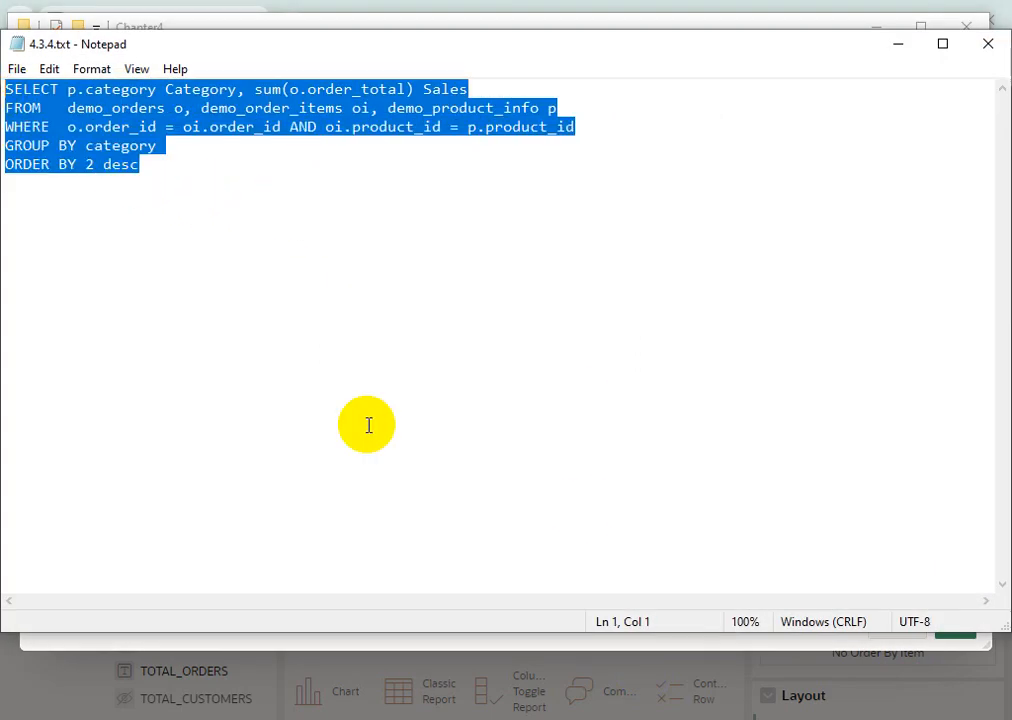
{"action": "left_click", "coordinate": [332, 648]}
{"action": "key", "text": "ctrl+v"}
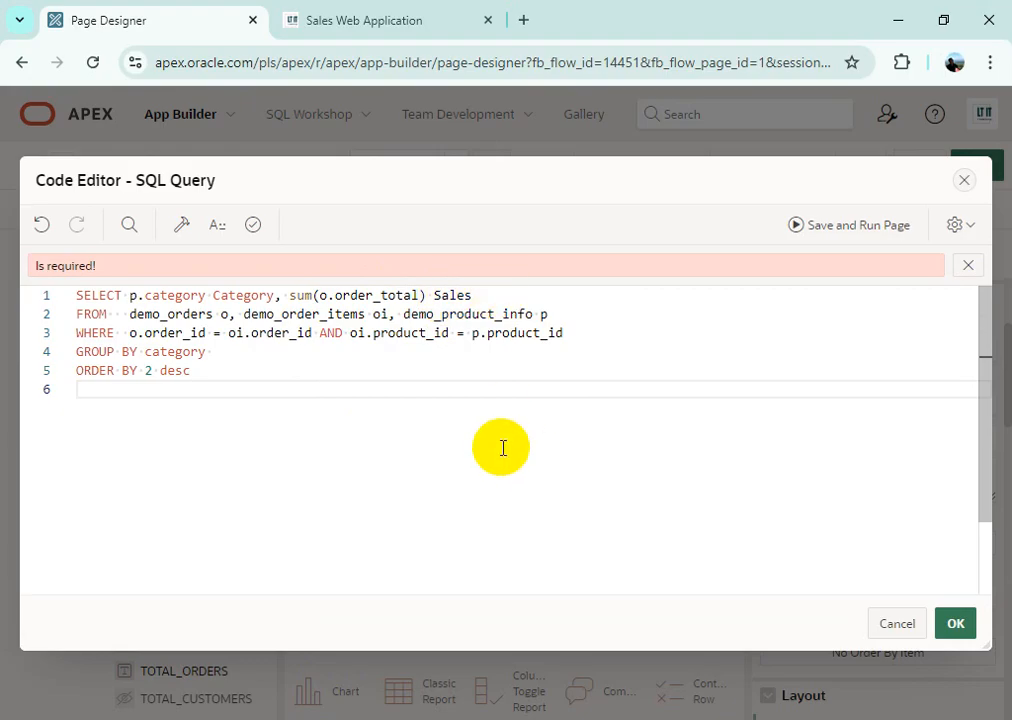
{"action": "left_click", "coordinate": [956, 624]}
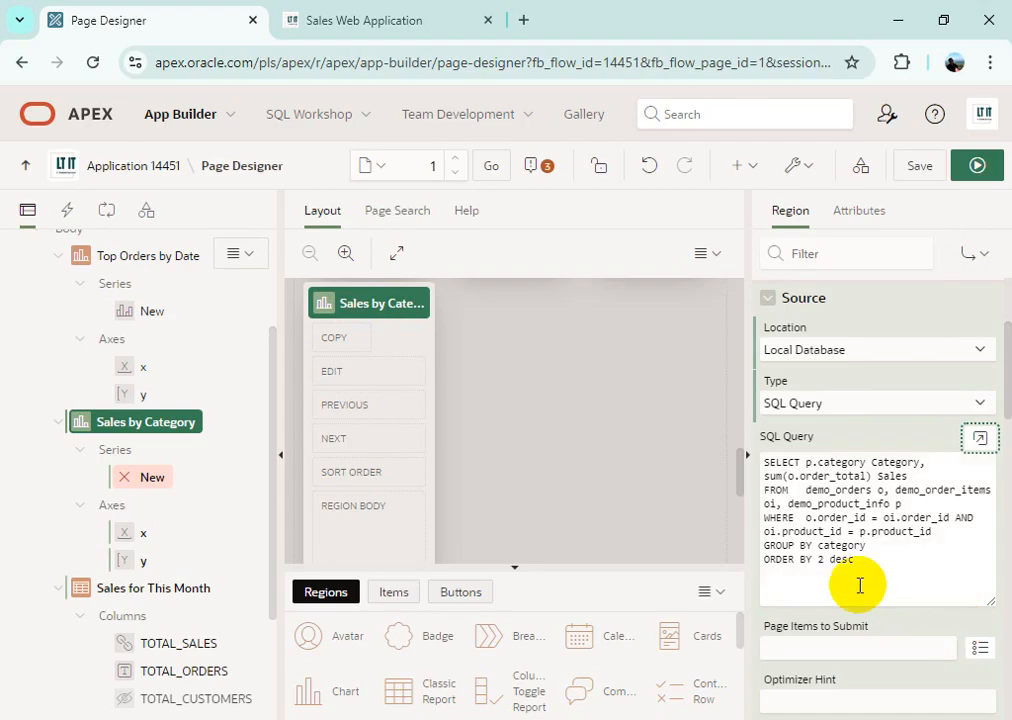
Try starting the Sales by Category region on a new row from its layout settings and compare the resulting placement
{"action": "scroll", "coordinate": [859, 585], "scroll_direction": "down", "scroll_amount": 8}
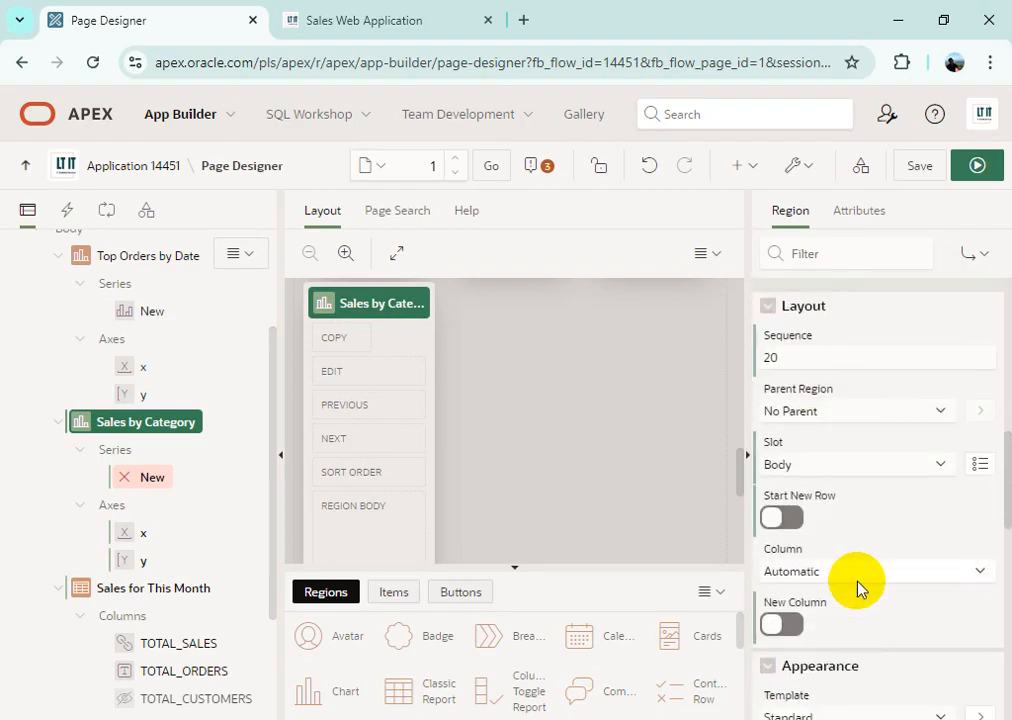
{"action": "scroll", "coordinate": [858, 585], "scroll_direction": "down", "scroll_amount": 3}
{"action": "scroll", "coordinate": [858, 585], "scroll_direction": "up", "scroll_amount": 4}
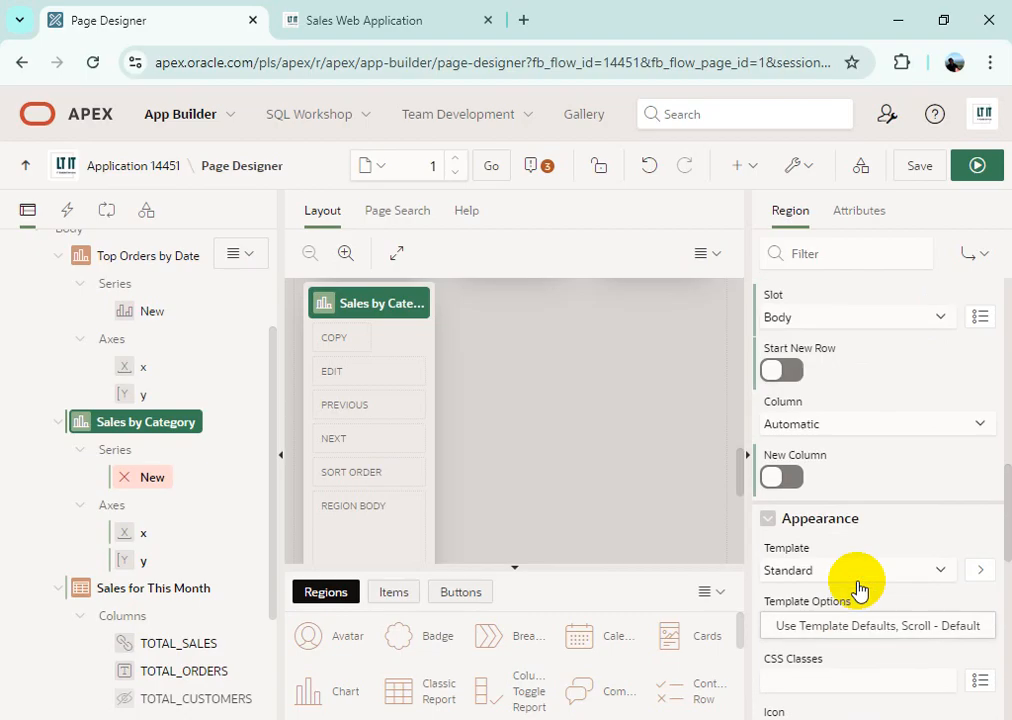
{"action": "scroll", "coordinate": [858, 587], "scroll_direction": "up", "scroll_amount": 1}
{"action": "left_click", "coordinate": [789, 524]}
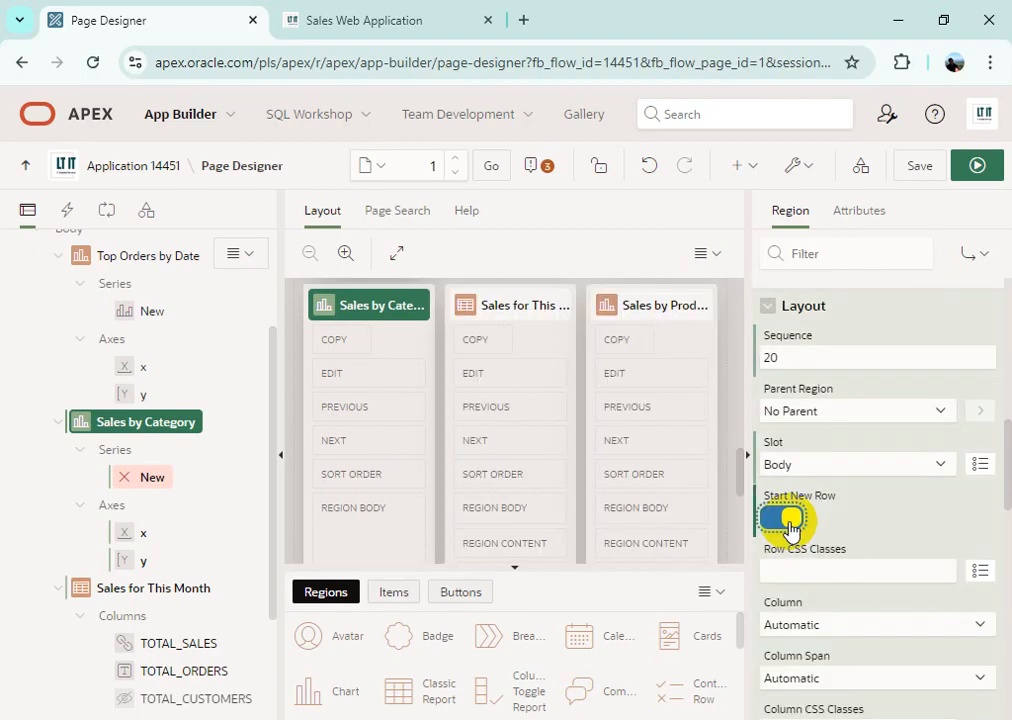
{"action": "left_click", "coordinate": [789, 520]}
{"action": "scroll", "coordinate": [601, 476], "scroll_direction": "up", "scroll_amount": 5}
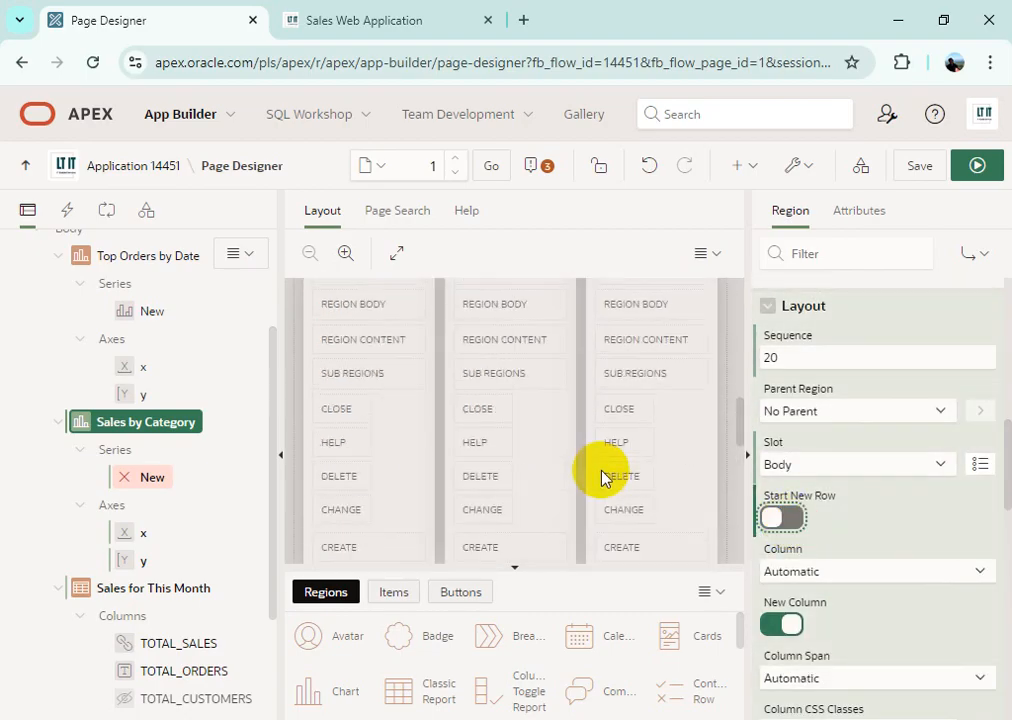
{"action": "scroll", "coordinate": [601, 476], "scroll_direction": "down", "scroll_amount": 2}
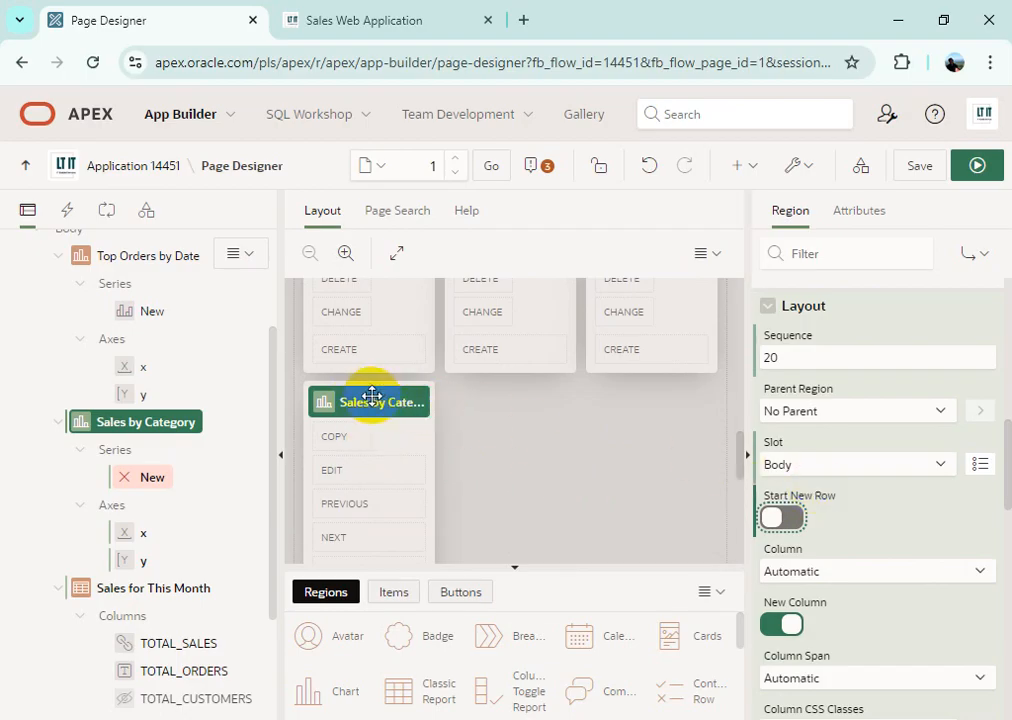
{"action": "left_click", "coordinate": [790, 518]}
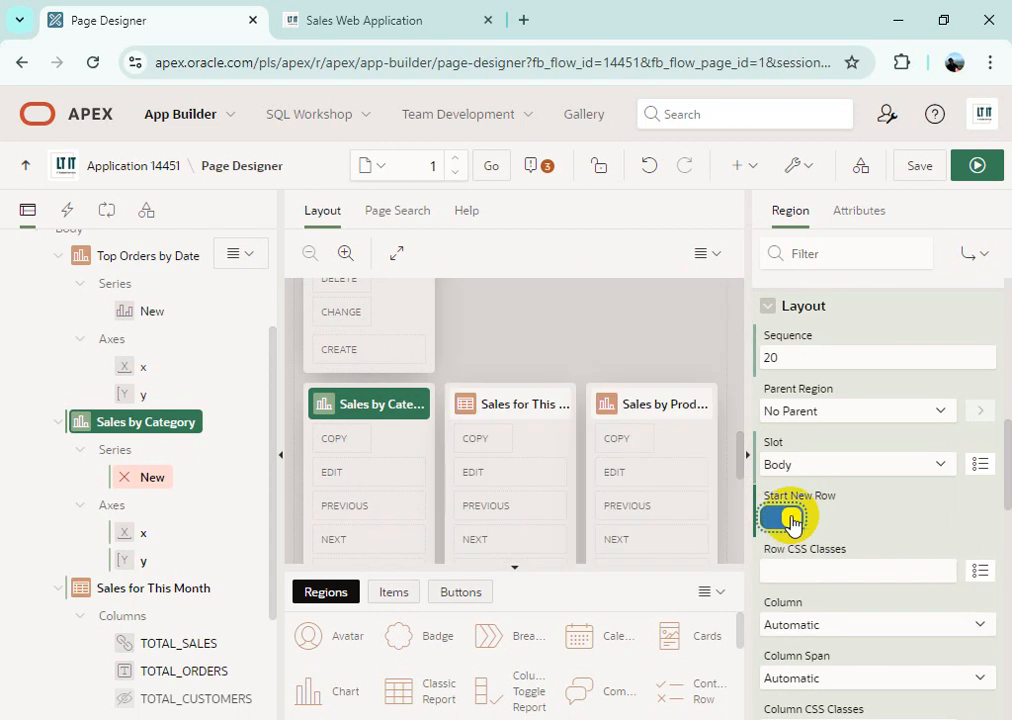
{"action": "left_click", "coordinate": [790, 518]}
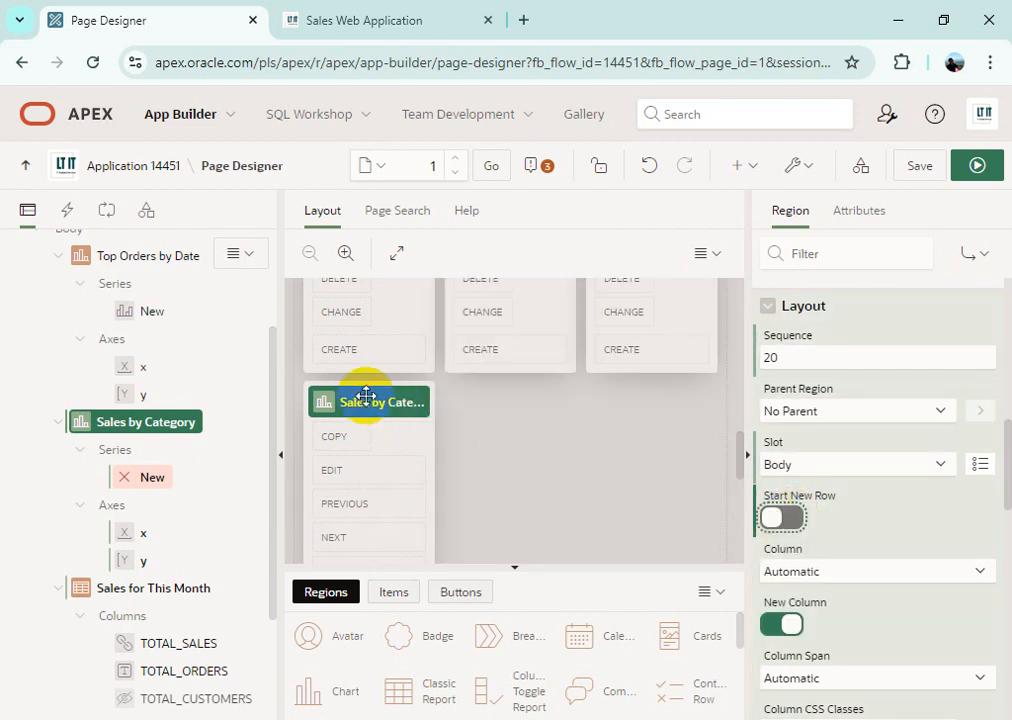
Move the Sales by Category region into its own new row below the three regions, after Sales by Product
{"action": "left_click_drag", "start_coordinate": [366, 398], "coordinate": [307, 470]}
{"action": "scroll", "coordinate": [615, 470], "scroll_direction": "up", "scroll_amount": 2}
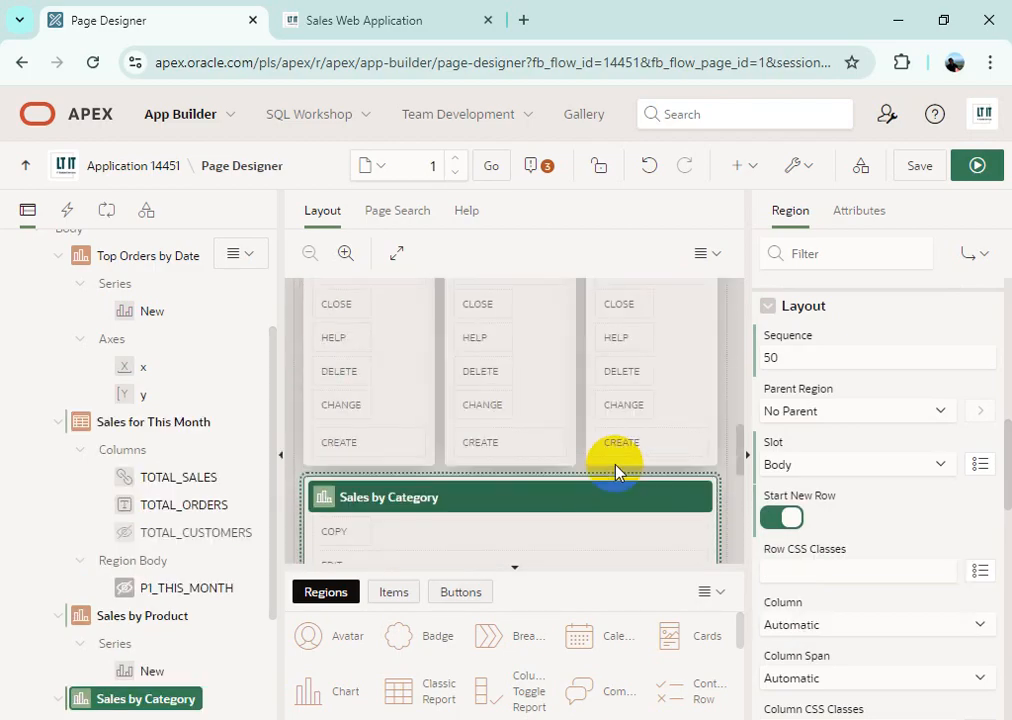
{"action": "scroll", "coordinate": [615, 470], "scroll_direction": "down", "scroll_amount": 2}
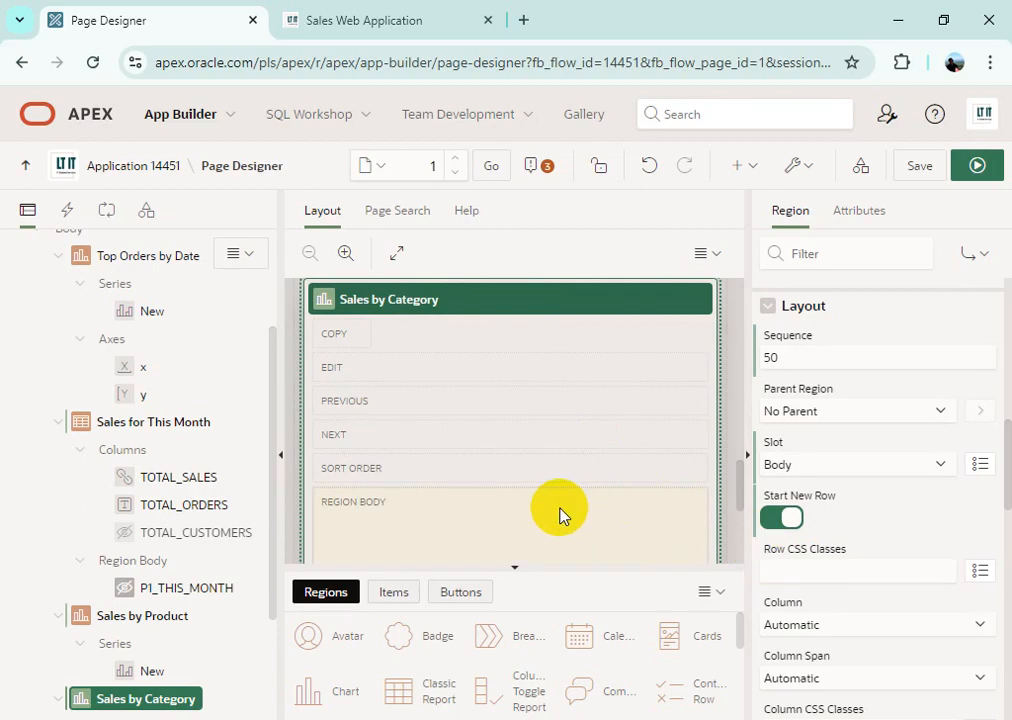
{"action": "scroll", "coordinate": [813, 530], "scroll_direction": "up", "scroll_amount": 2}
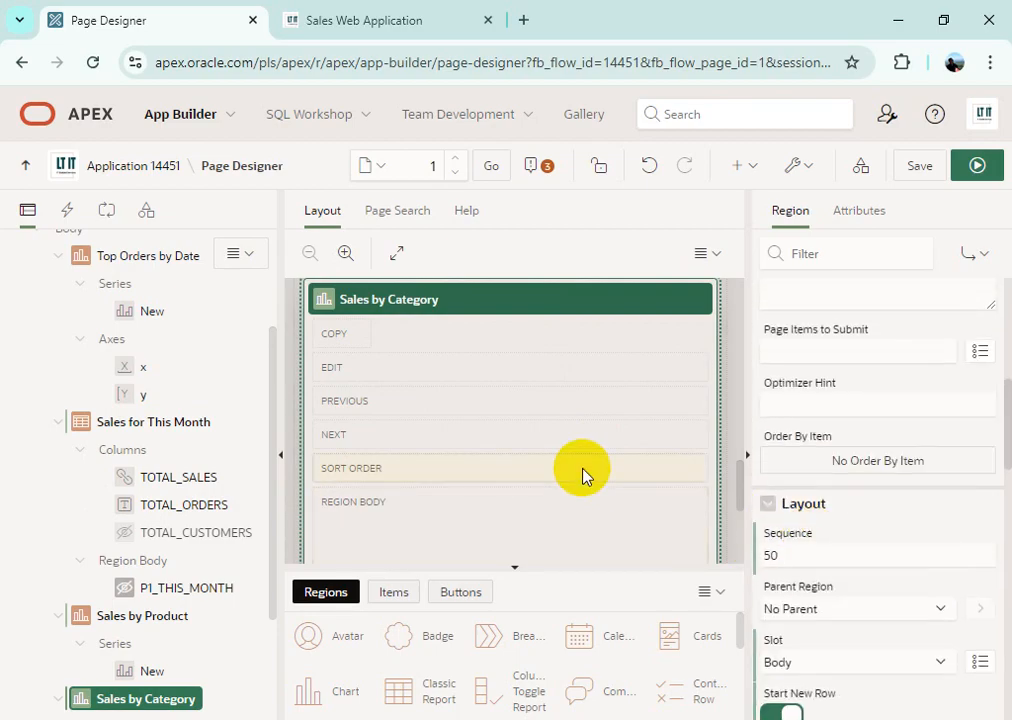
{"action": "scroll", "coordinate": [583, 474], "scroll_direction": "up", "scroll_amount": 2}
Set the Sales by Category region's layout to column 1 with a column span of 4
{"action": "scroll", "coordinate": [918, 580], "scroll_direction": "down", "scroll_amount": 4}
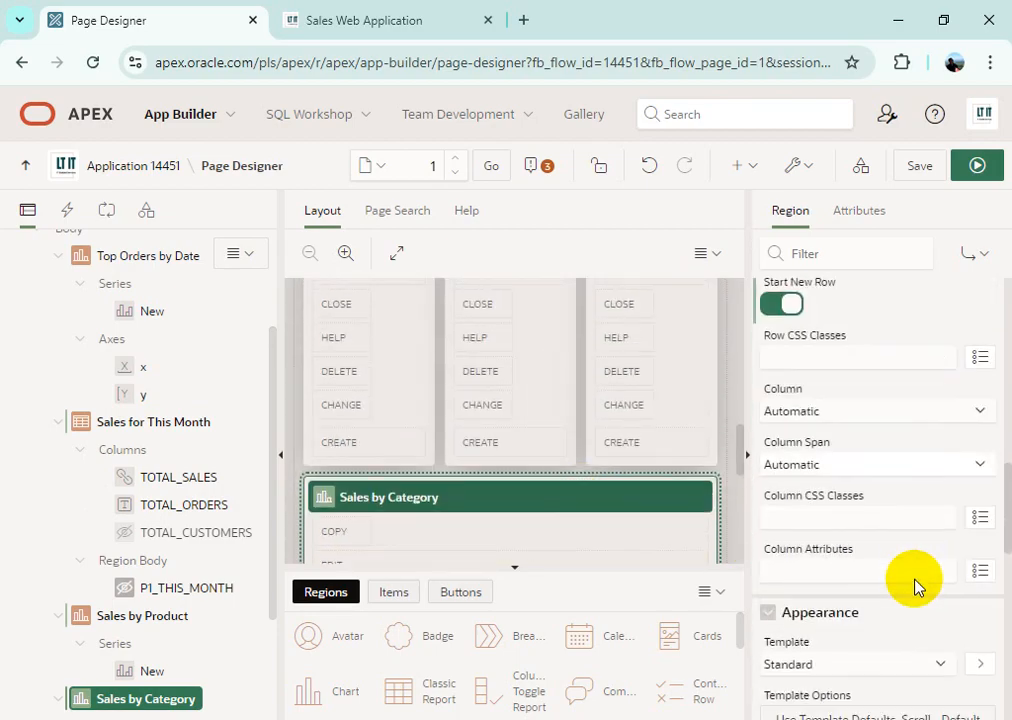
{"action": "scroll", "coordinate": [915, 585], "scroll_direction": "down", "scroll_amount": 1}
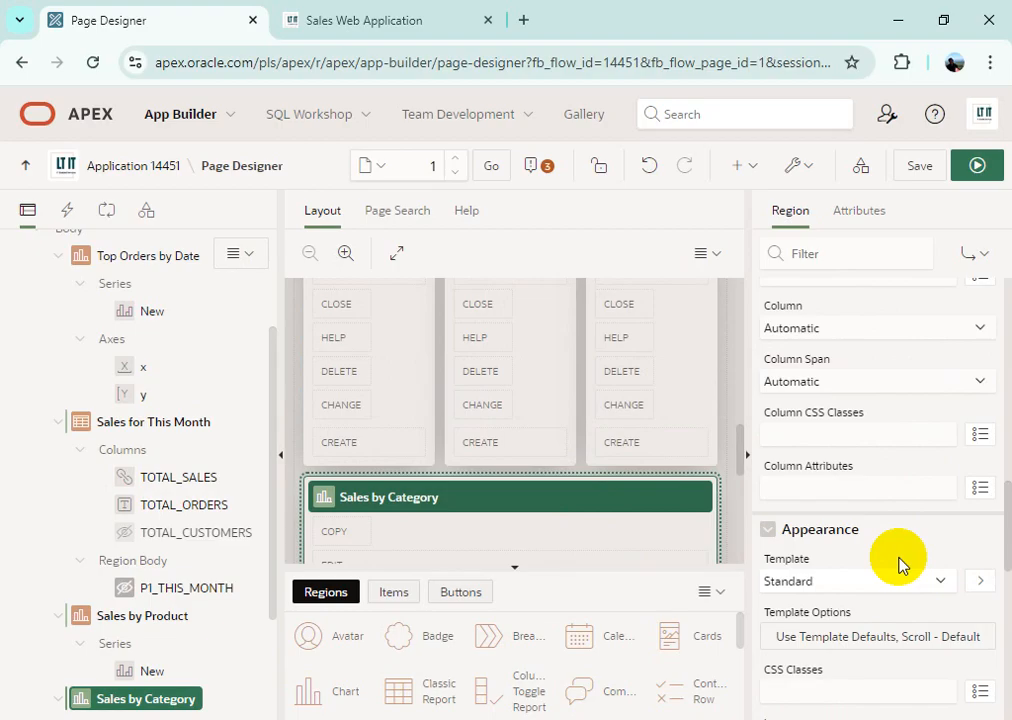
{"action": "scroll", "coordinate": [898, 565], "scroll_direction": "down", "scroll_amount": 3}
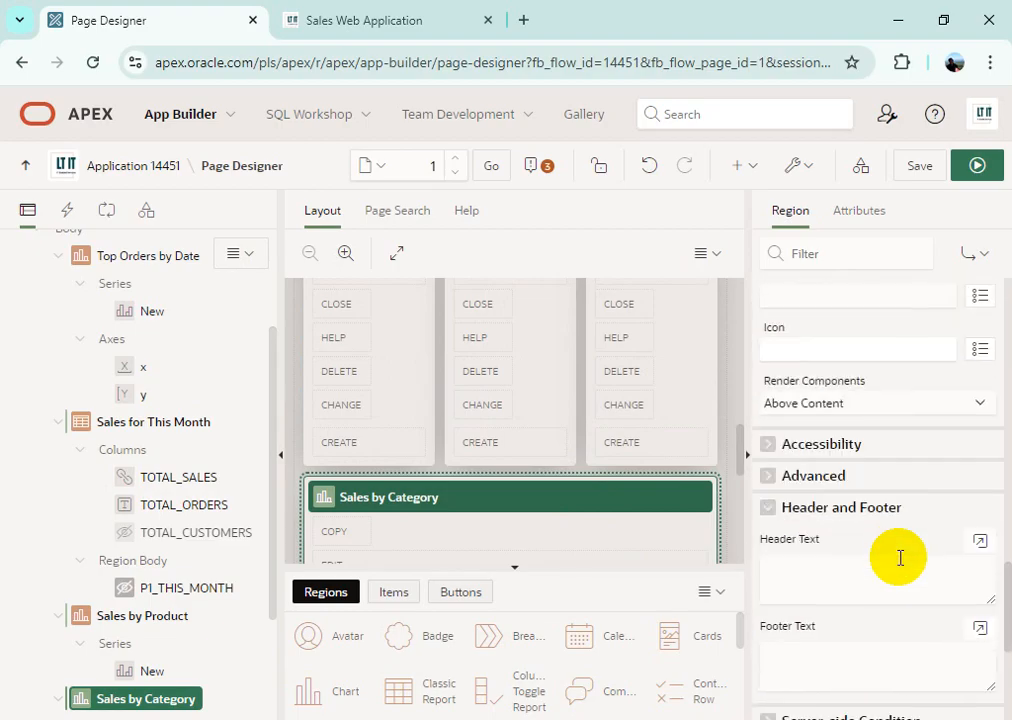
{"action": "scroll", "coordinate": [898, 557], "scroll_direction": "up", "scroll_amount": 3}
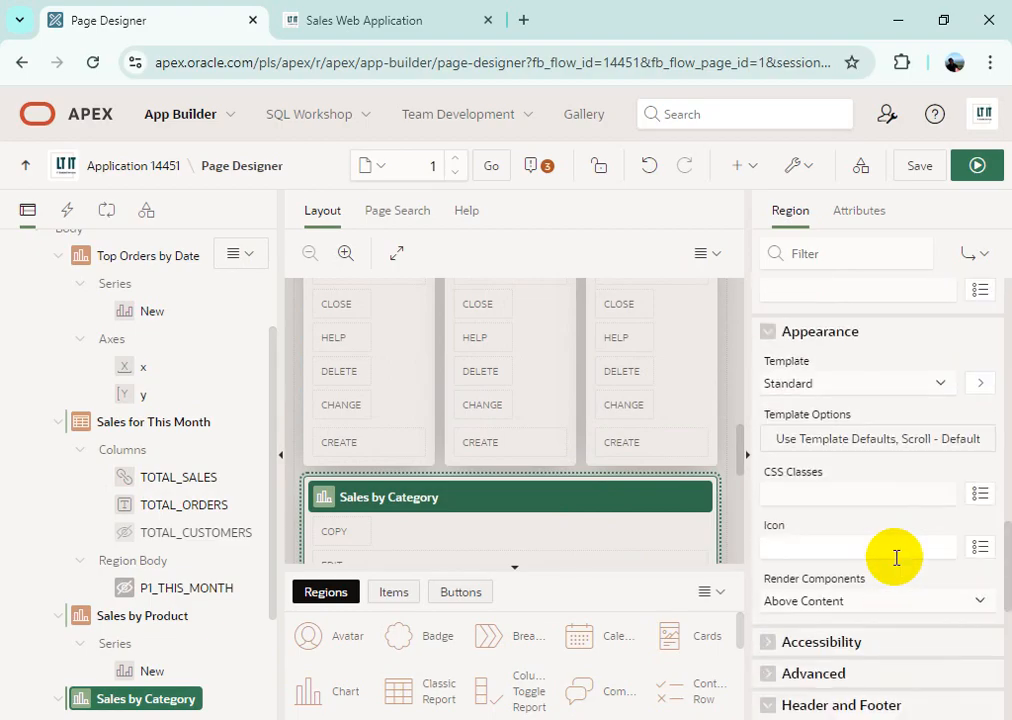
{"action": "scroll", "coordinate": [897, 560], "scroll_direction": "up", "scroll_amount": 2}
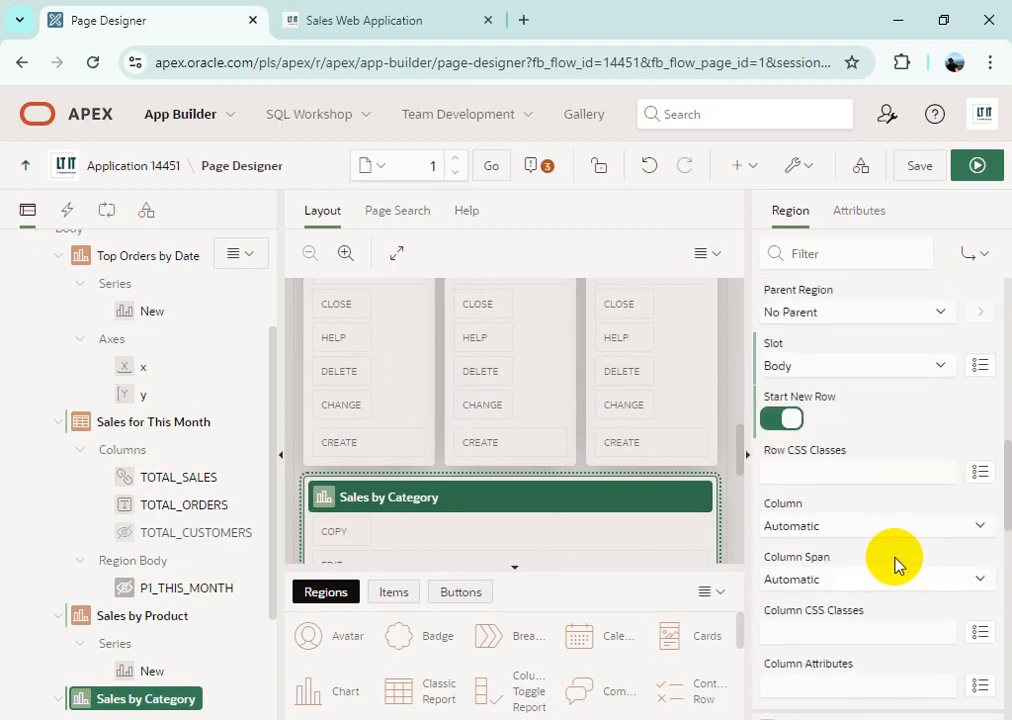
{"action": "scroll", "coordinate": [860, 500], "scroll_direction": "down", "scroll_amount": 1}
{"action": "left_click", "coordinate": [833, 429]}
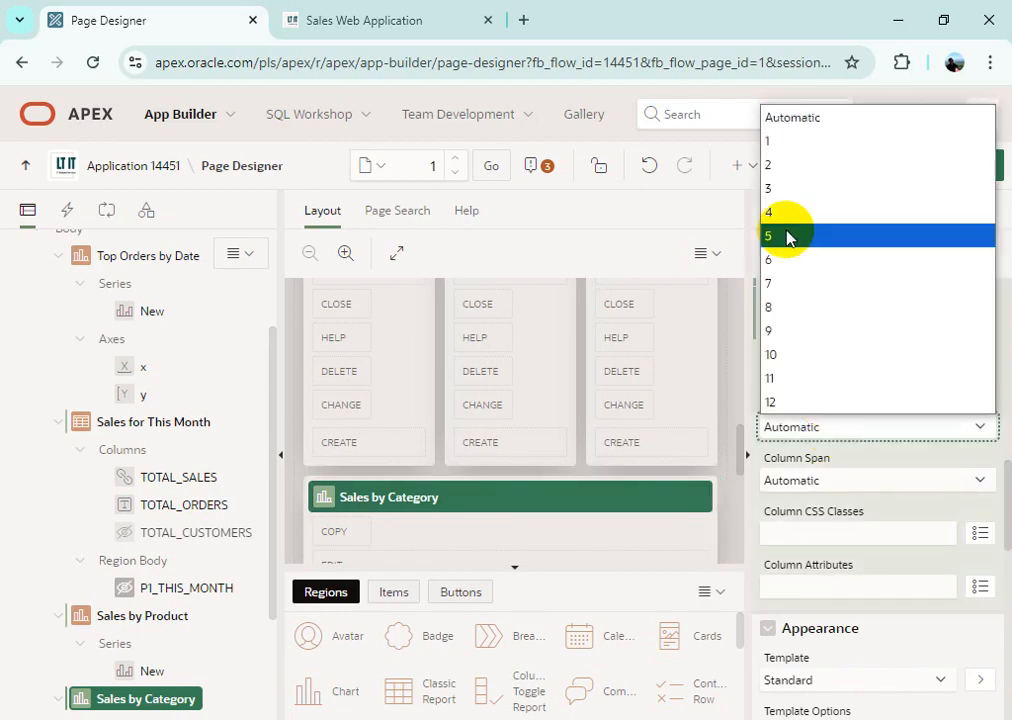
{"action": "left_click", "coordinate": [788, 139]}
{"action": "left_click", "coordinate": [858, 482]}
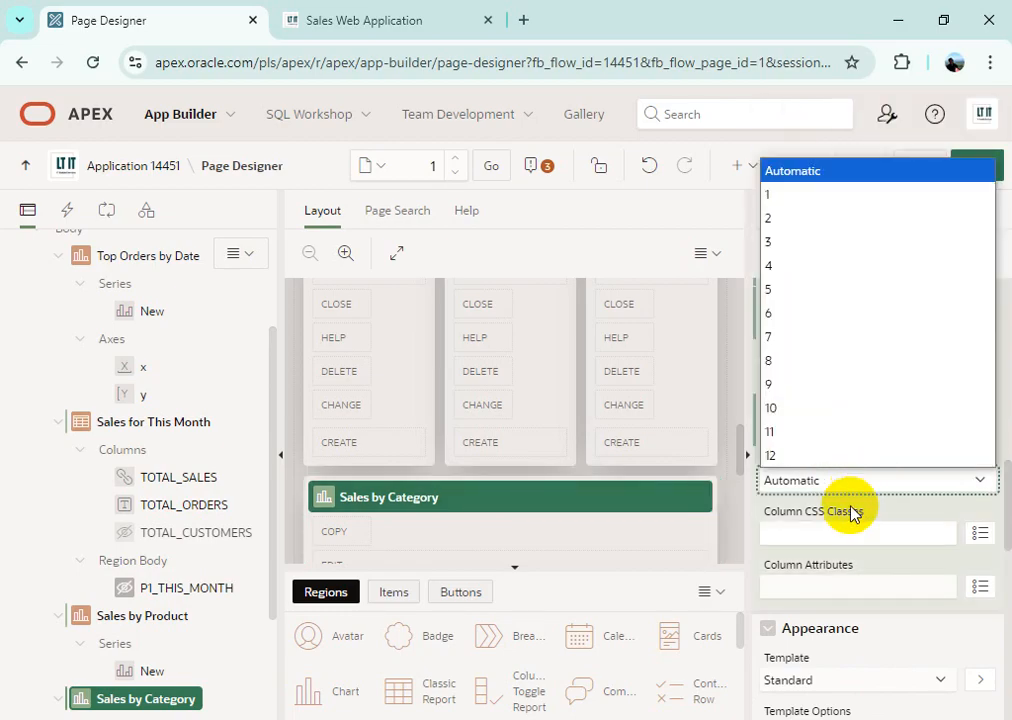
{"action": "left_click", "coordinate": [799, 266]}
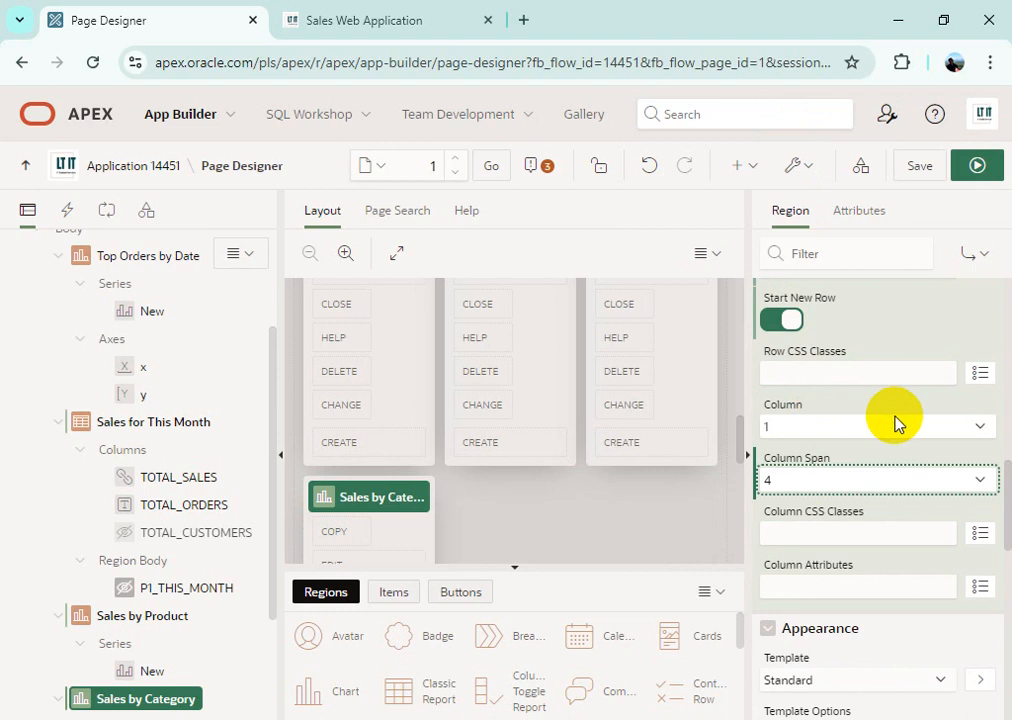
Set the body height in the Sales by Category region's template options to 320px and accept
{"action": "scroll", "coordinate": [905, 490], "scroll_direction": "down", "scroll_amount": 3}
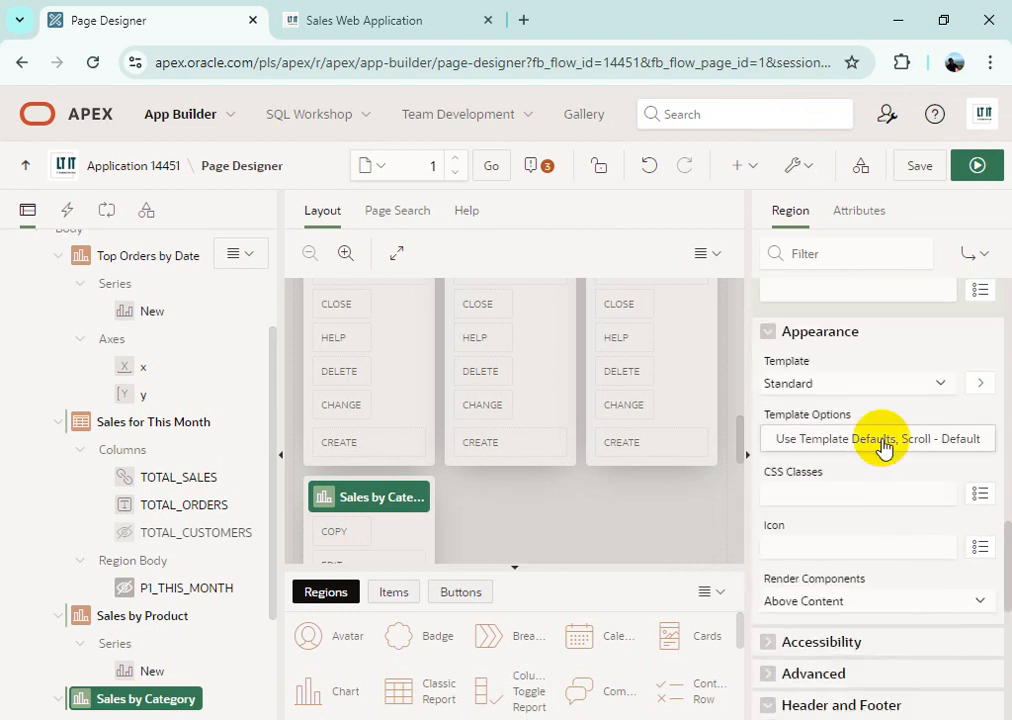
{"action": "left_click", "coordinate": [883, 445]}
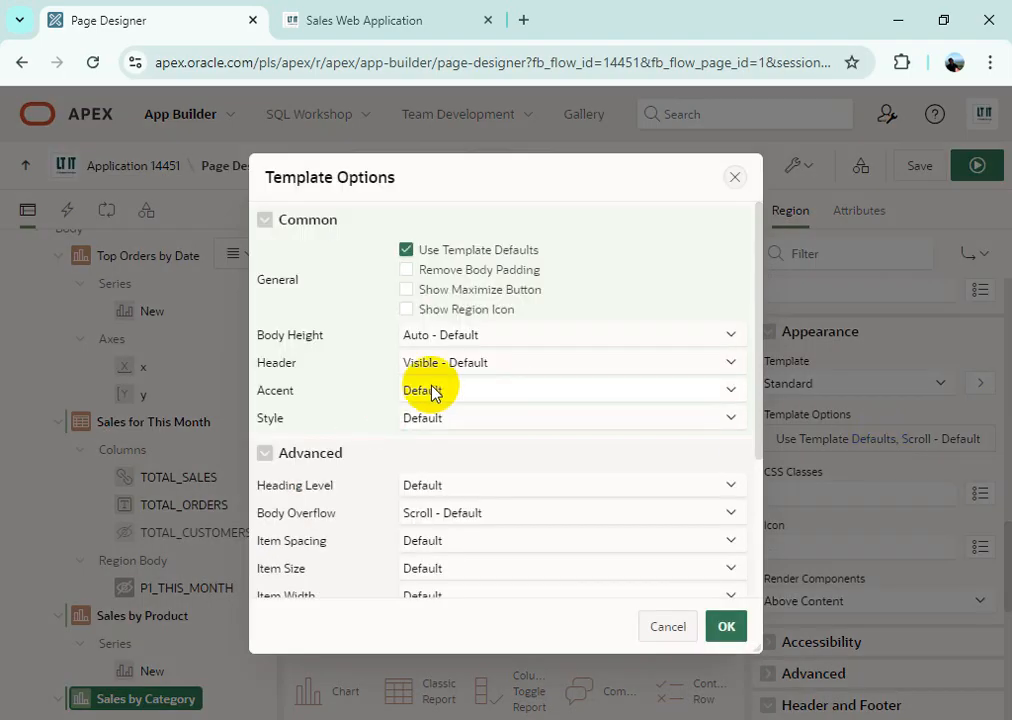
{"action": "left_click", "coordinate": [468, 337]}
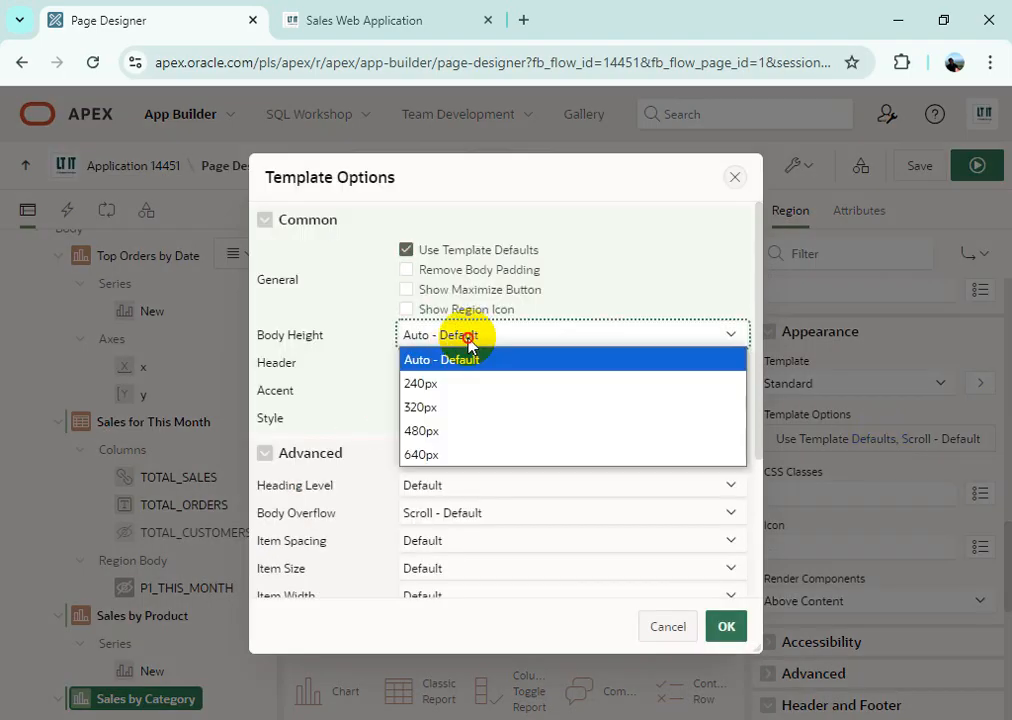
{"action": "left_click", "coordinate": [450, 408]}
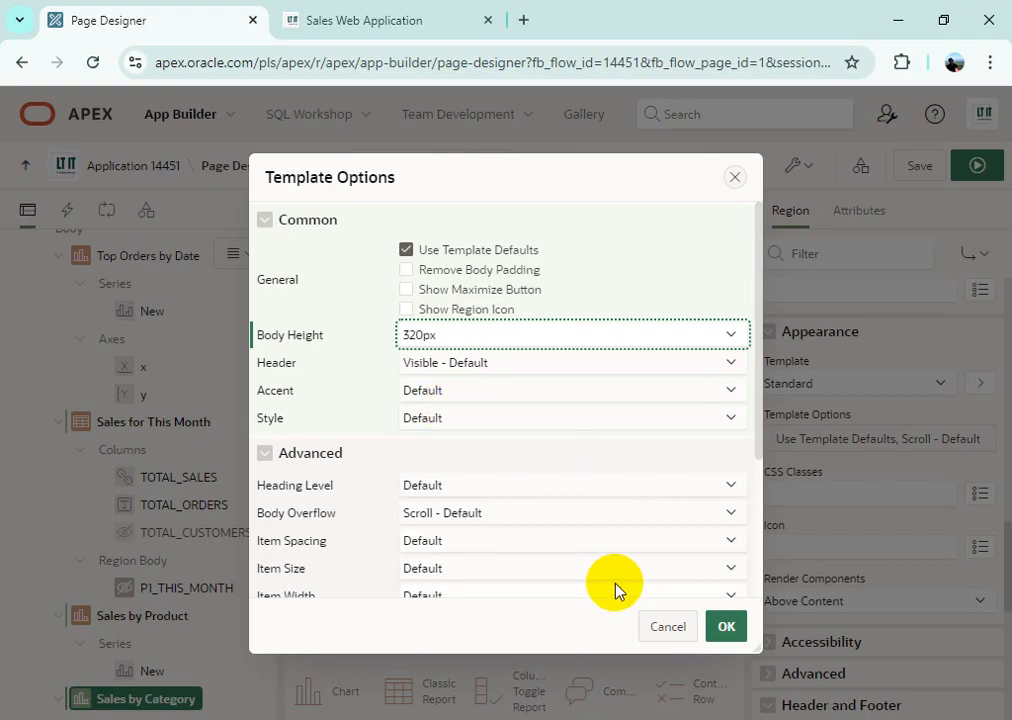
{"action": "left_click", "coordinate": [725, 626]}
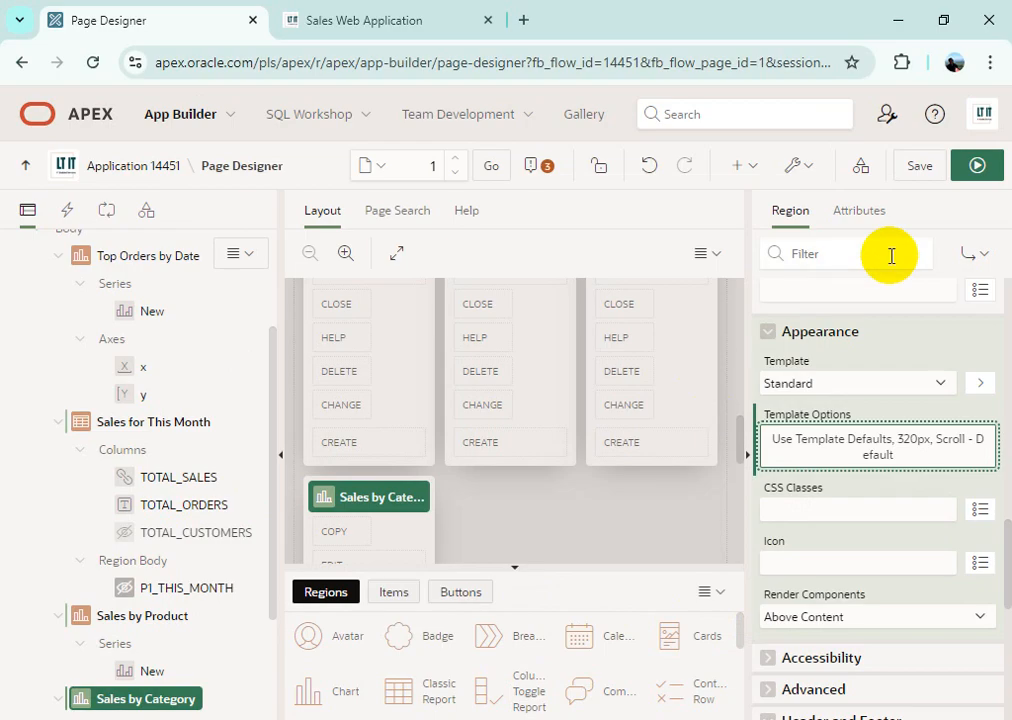
Check the Sales by Category chart attributes and set its series' source location to Region Source
{"action": "left_click", "coordinate": [857, 214]}
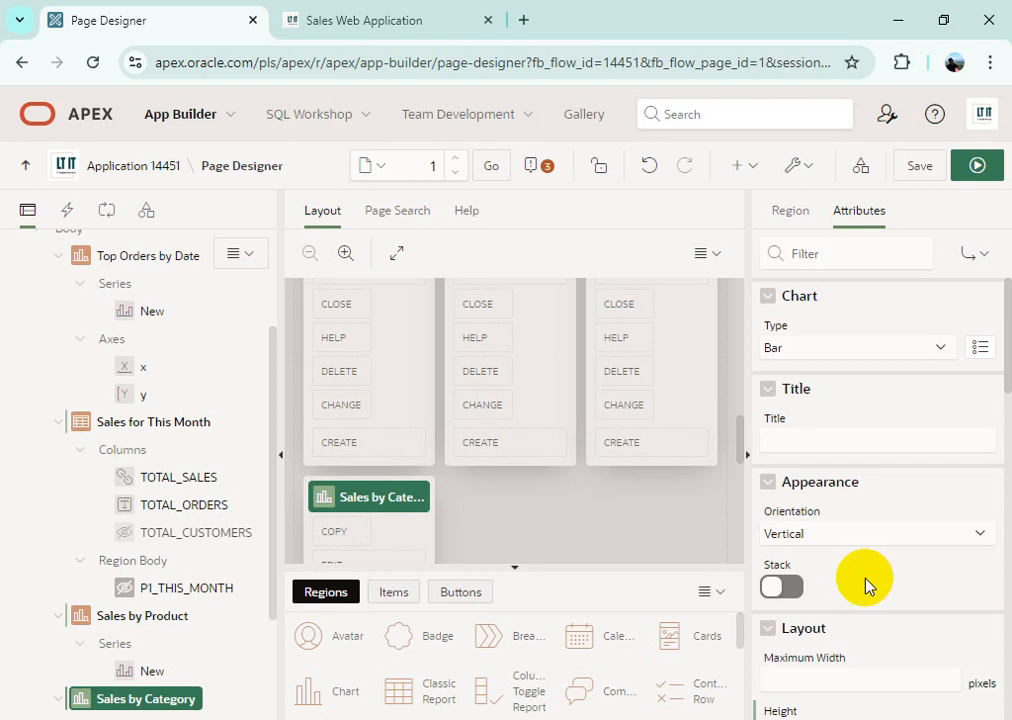
{"action": "scroll", "coordinate": [866, 586], "scroll_direction": "down", "scroll_amount": 6}
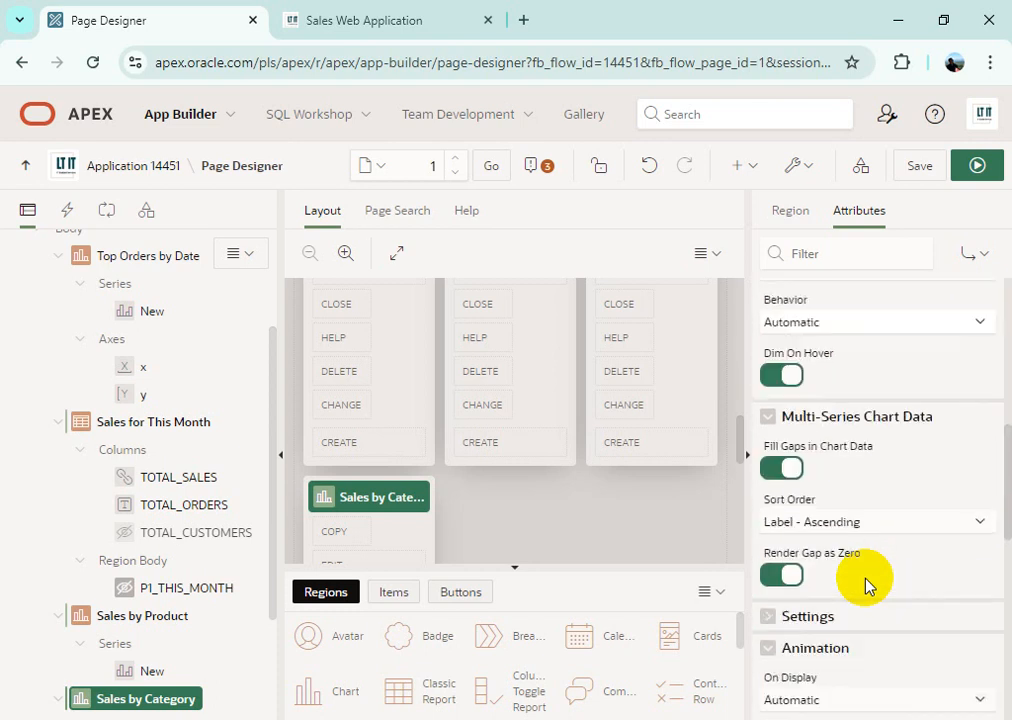
{"action": "scroll", "coordinate": [866, 586], "scroll_direction": "down", "scroll_amount": 6}
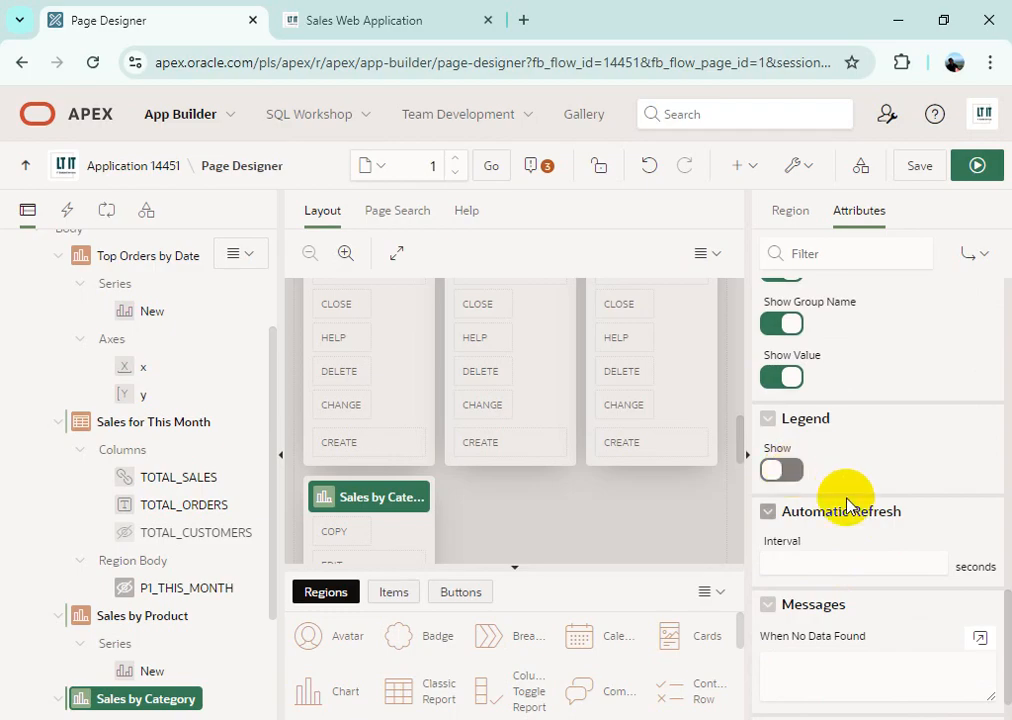
{"action": "scroll", "coordinate": [203, 625], "scroll_direction": "down", "scroll_amount": 3}
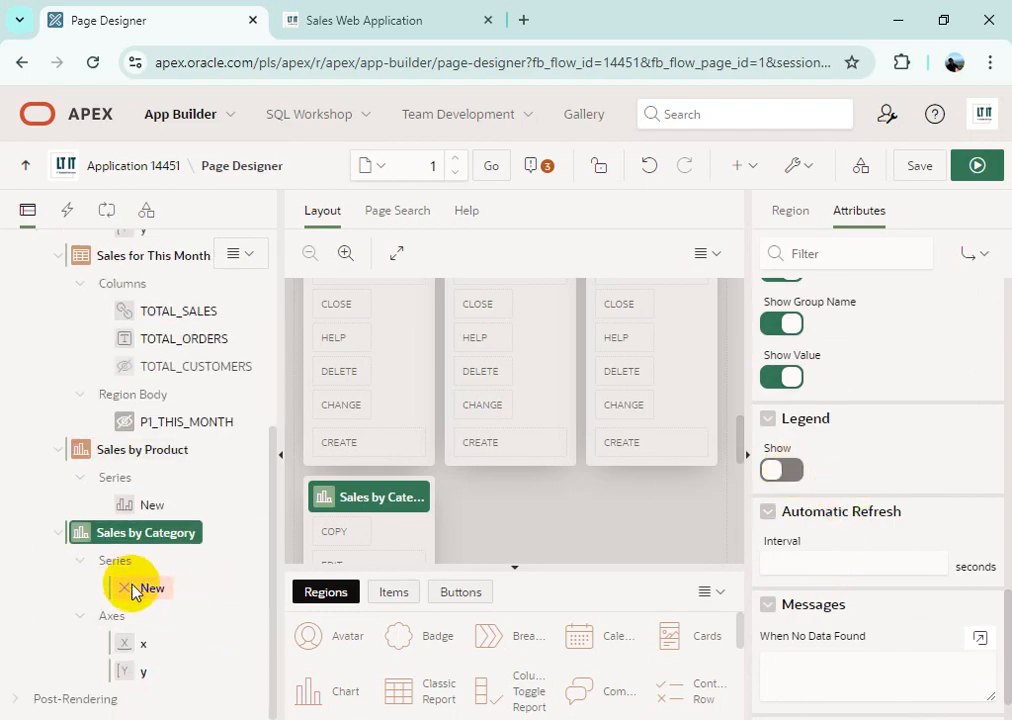
{"action": "left_click", "coordinate": [146, 594]}
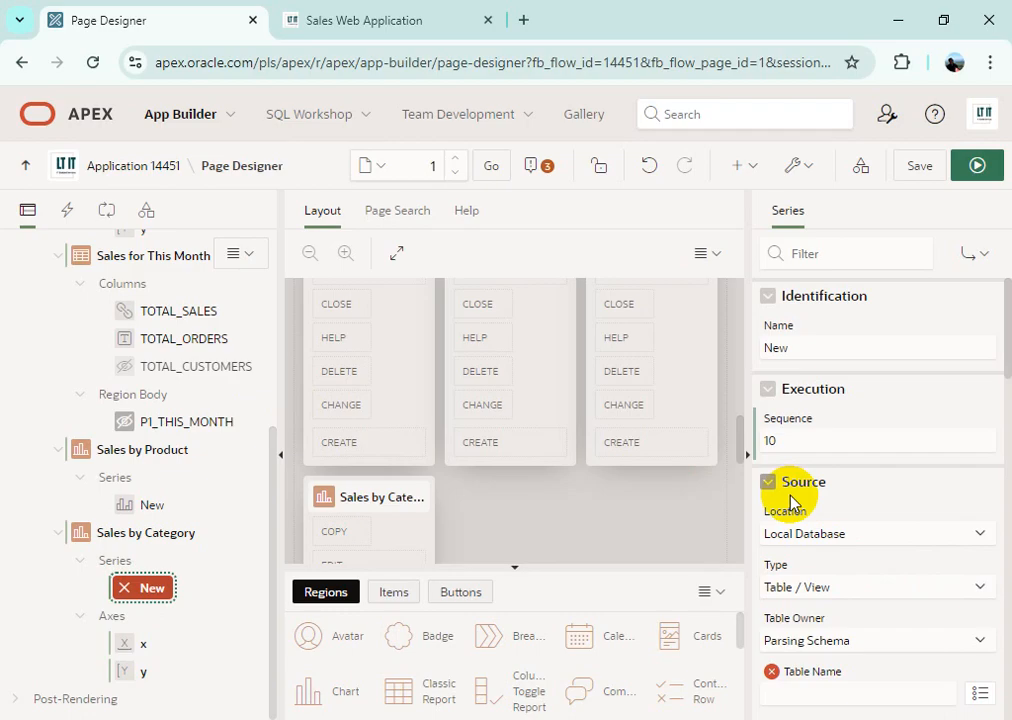
{"action": "left_click", "coordinate": [861, 538]}
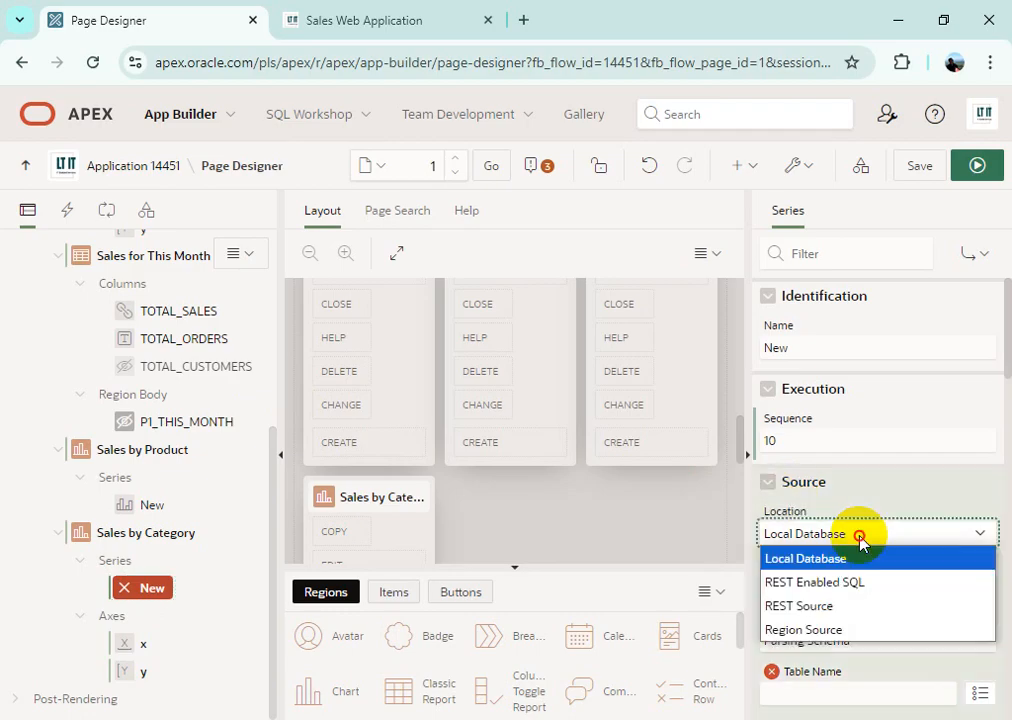
{"action": "left_click", "coordinate": [843, 630]}
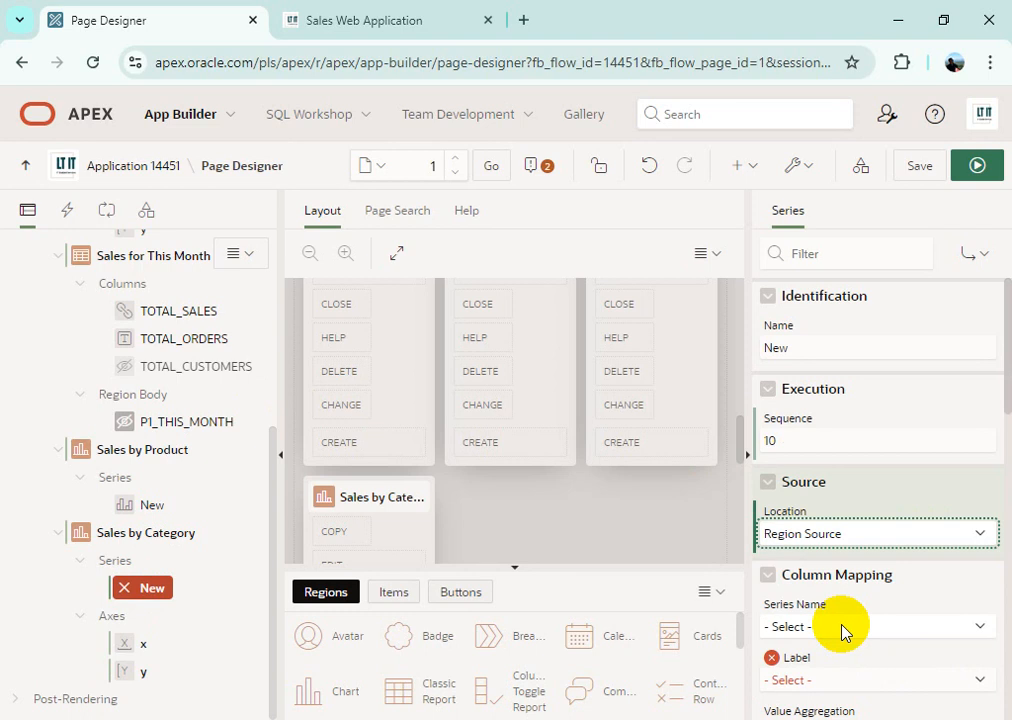
Map the Sales by Category series' label to CATEGORY and its value to SALES
{"action": "scroll", "coordinate": [842, 630], "scroll_direction": "down", "scroll_amount": 3}
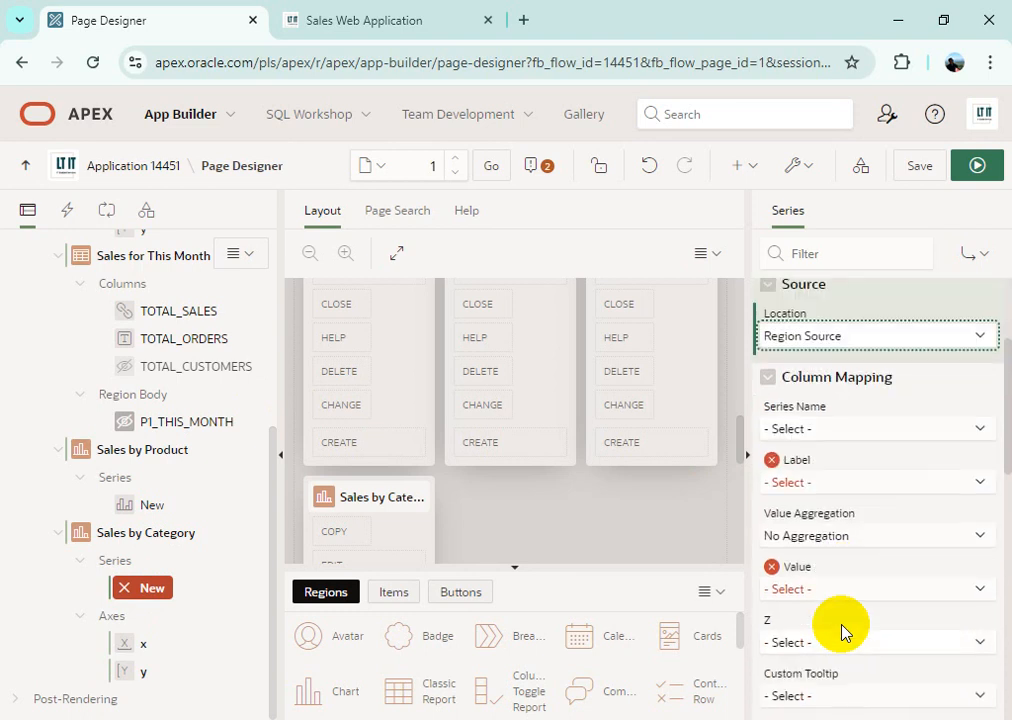
{"action": "left_click", "coordinate": [857, 485]}
{"action": "left_click", "coordinate": [830, 535]}
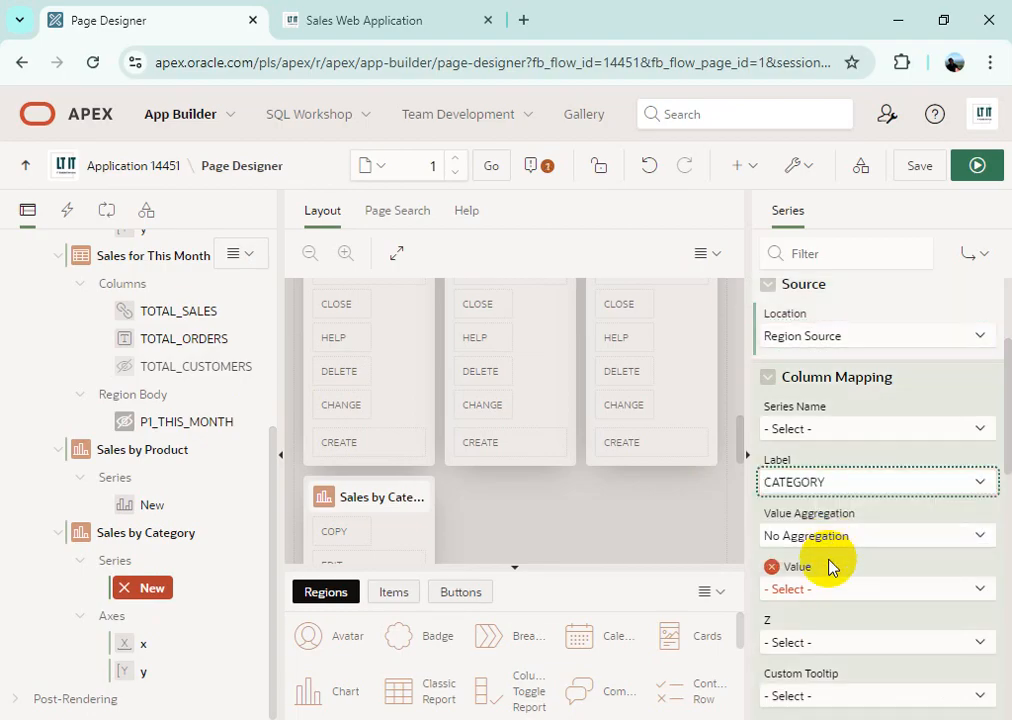
{"action": "left_click", "coordinate": [830, 592]}
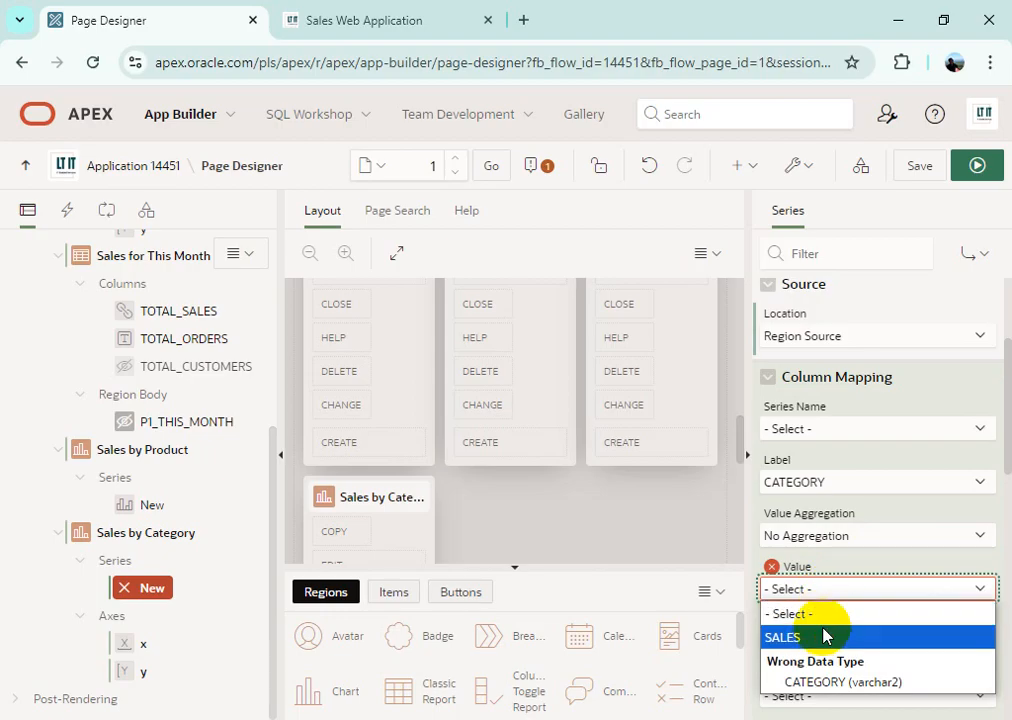
{"action": "left_click", "coordinate": [825, 639]}
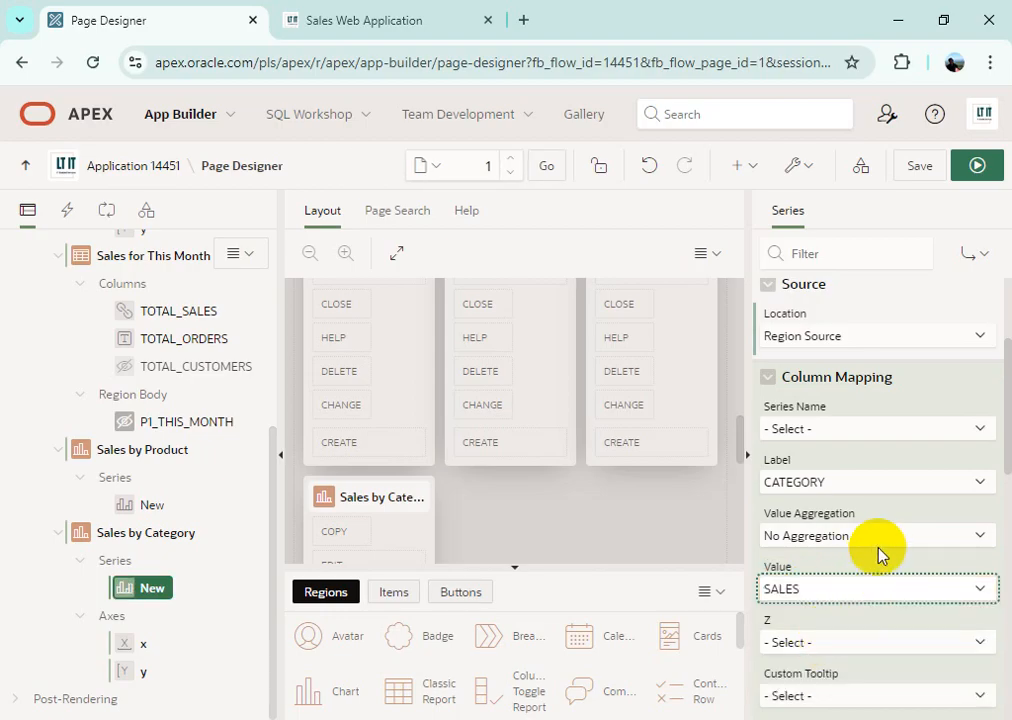
{"action": "scroll", "coordinate": [882, 546], "scroll_direction": "down", "scroll_amount": 5}
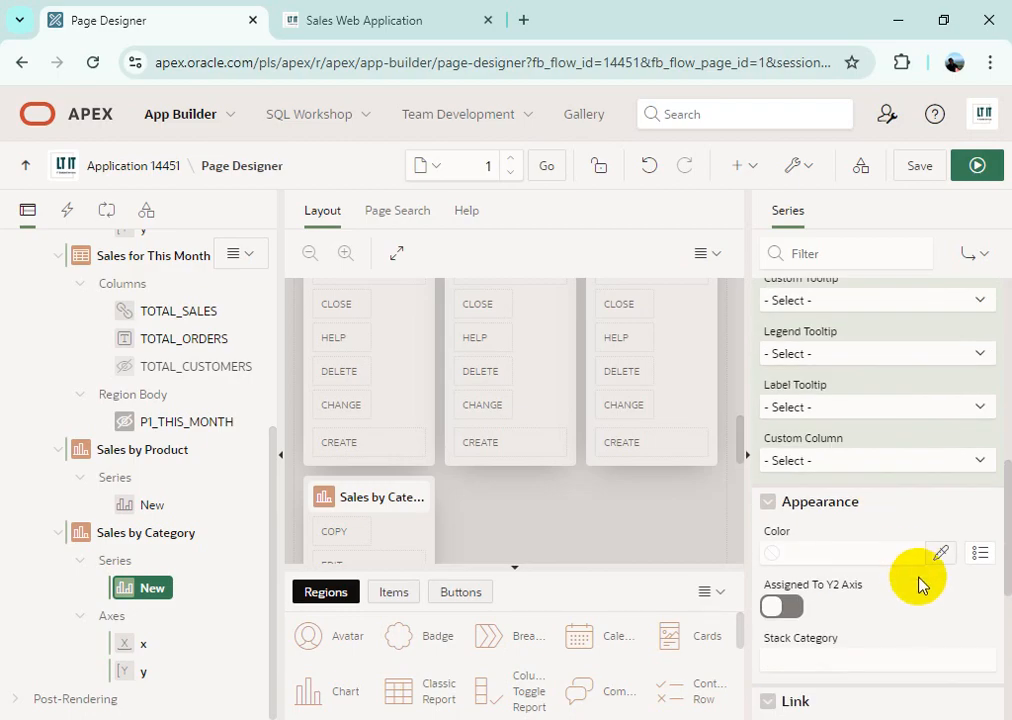
Copy the color #18A0C2 from the PDF guide and set it as the Sales by Category series' color
{"action": "left_click", "coordinate": [866, 553]}
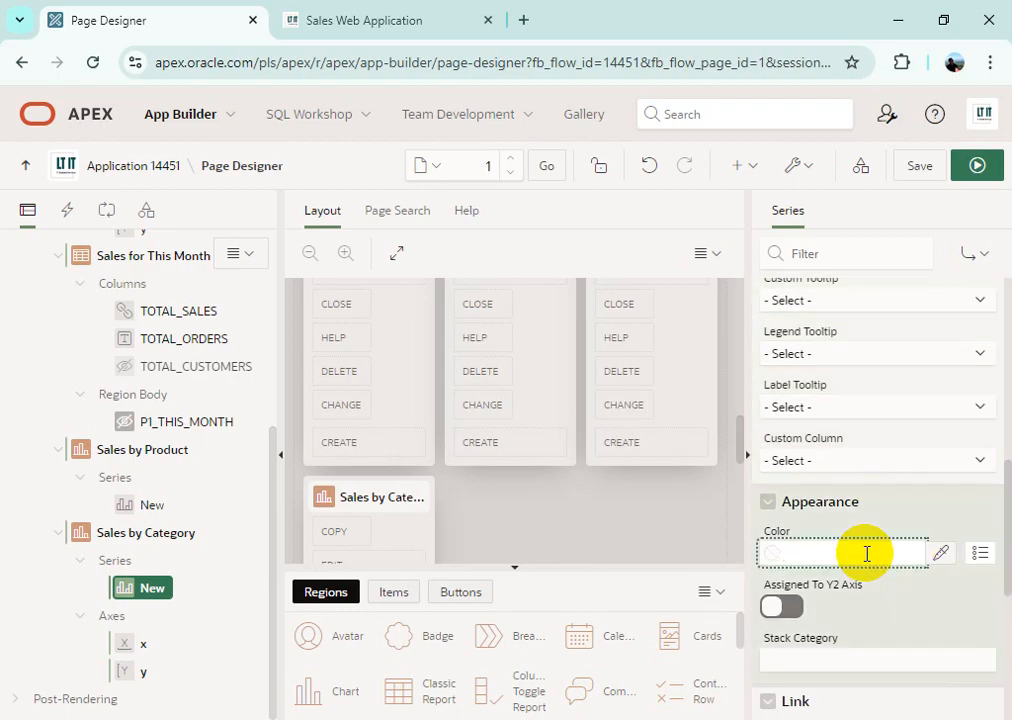
{"action": "key", "text": "alt+Tab"}
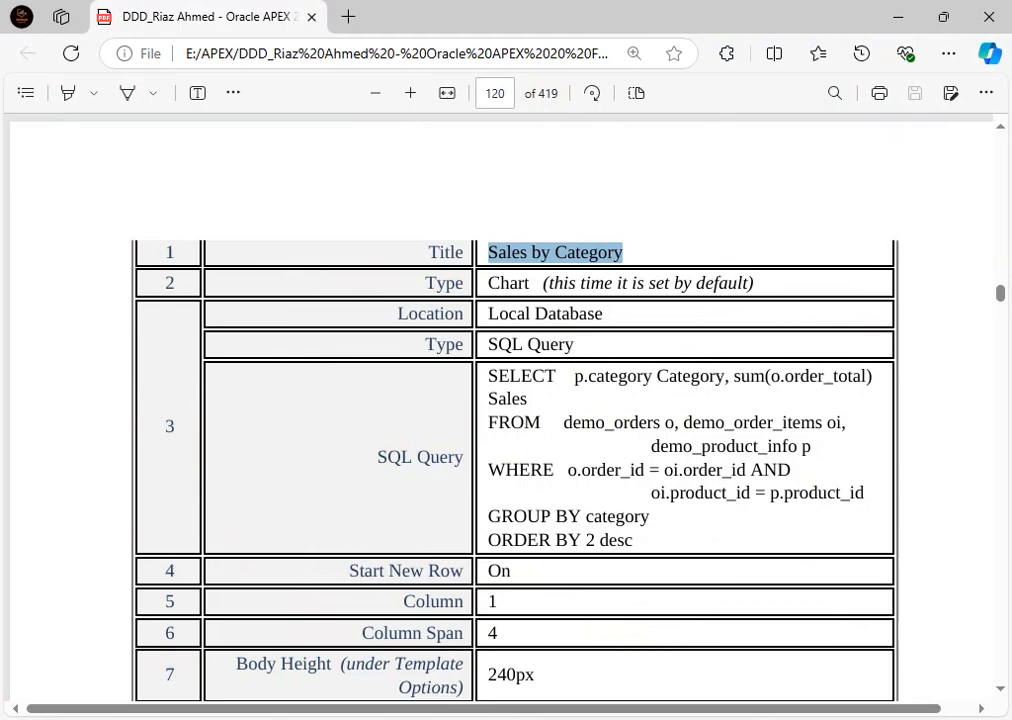
{"action": "scroll", "coordinate": [780, 512], "scroll_direction": "down", "scroll_amount": 5}
{"action": "scroll", "coordinate": [698, 555], "scroll_direction": "down", "scroll_amount": 1}
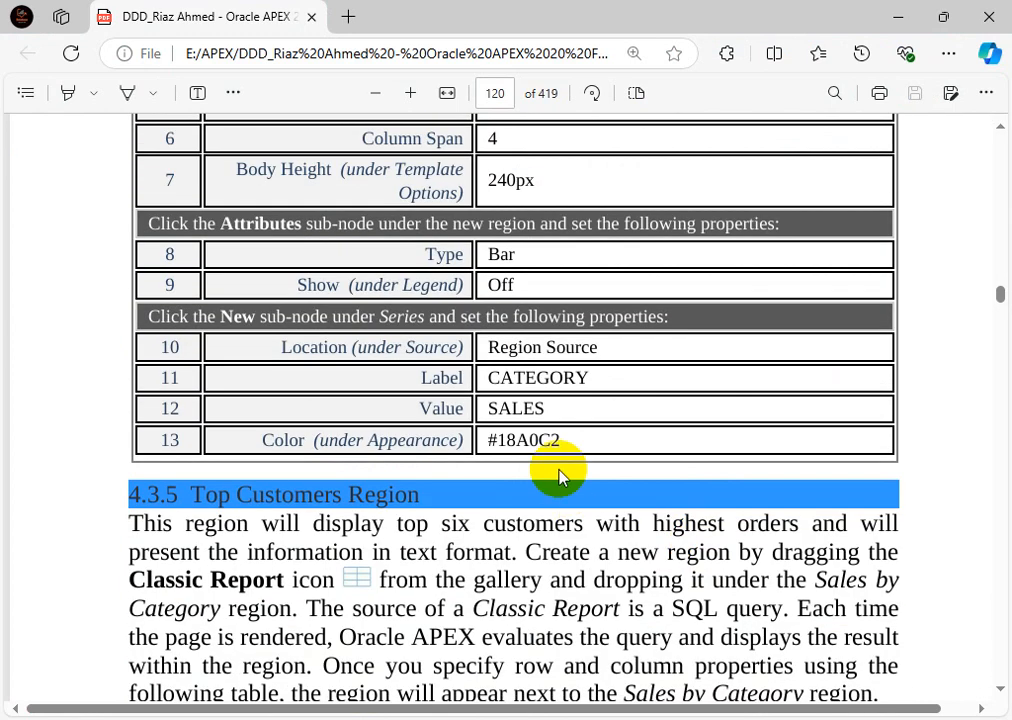
{"action": "left_click_drag", "start_coordinate": [477, 434], "coordinate": [565, 452]}
{"action": "right_click", "coordinate": [604, 479]}
{"action": "key", "text": "ctrl+c"}
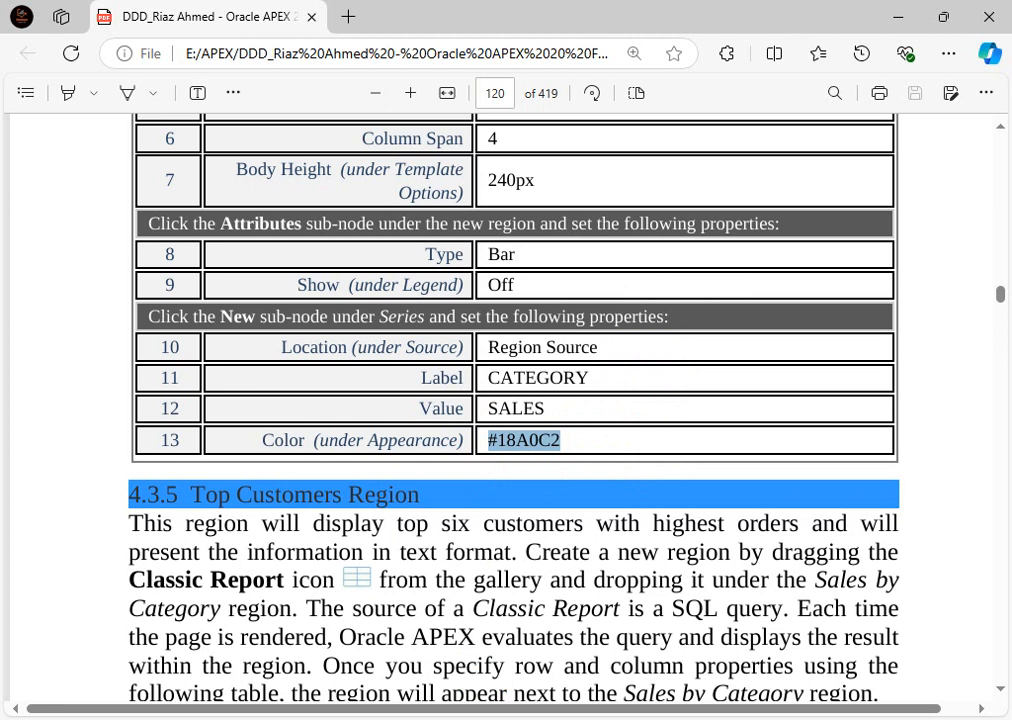
{"action": "mouse_move", "coordinate": [475, 718]}
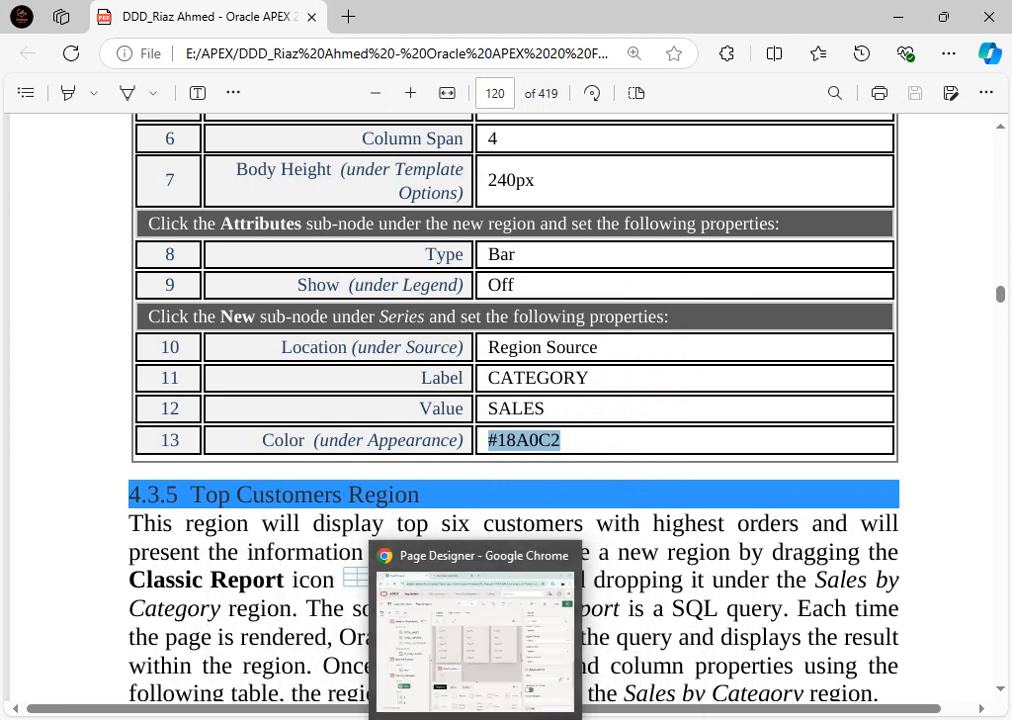
{"action": "left_click", "coordinate": [475, 708]}
{"action": "key", "text": "ctrl+v"}
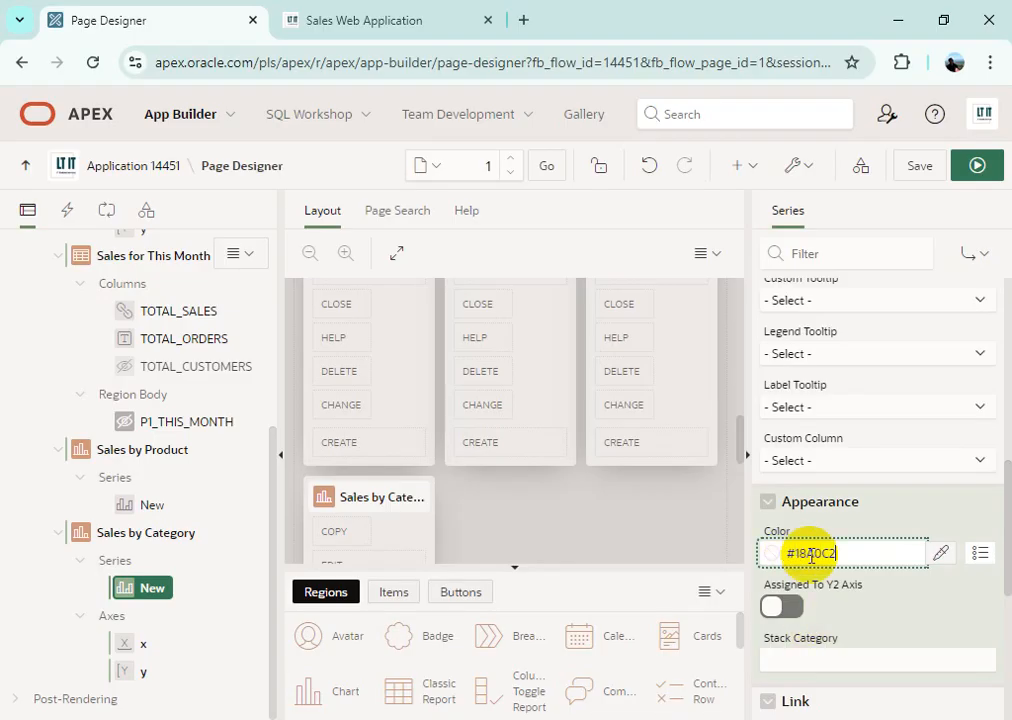
Save and run page 1, and examine how the Sales by Category chart fits inside its region
{"action": "left_click", "coordinate": [985, 165]}
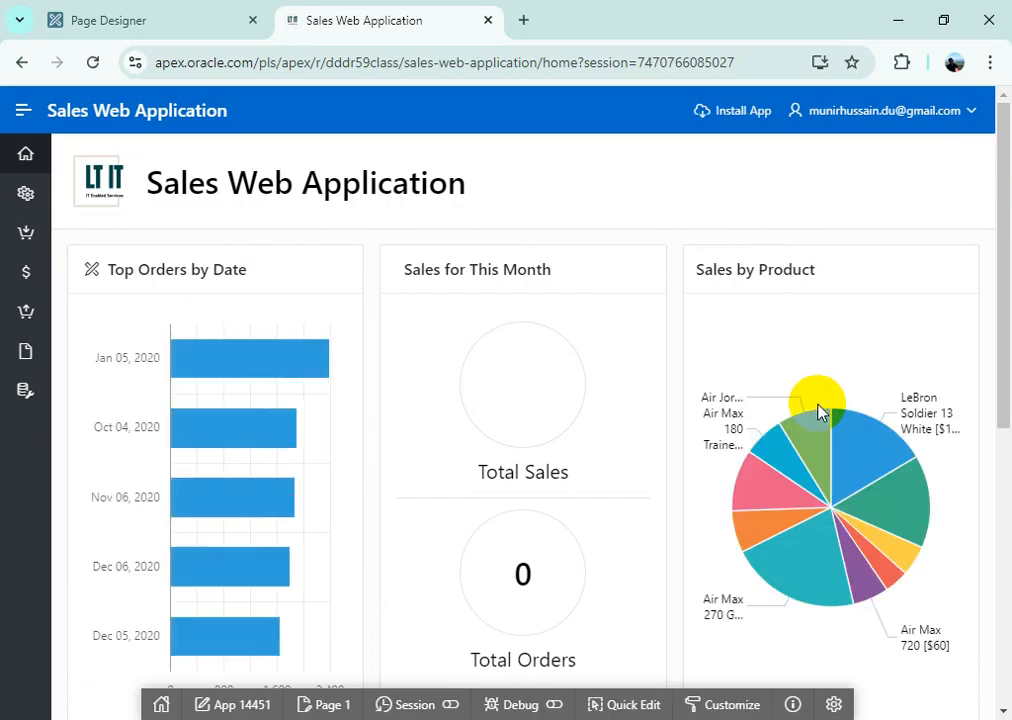
{"action": "scroll", "coordinate": [818, 411], "scroll_direction": "down", "scroll_amount": 5}
{"action": "scroll", "coordinate": [818, 411], "scroll_direction": "down", "scroll_amount": 1}
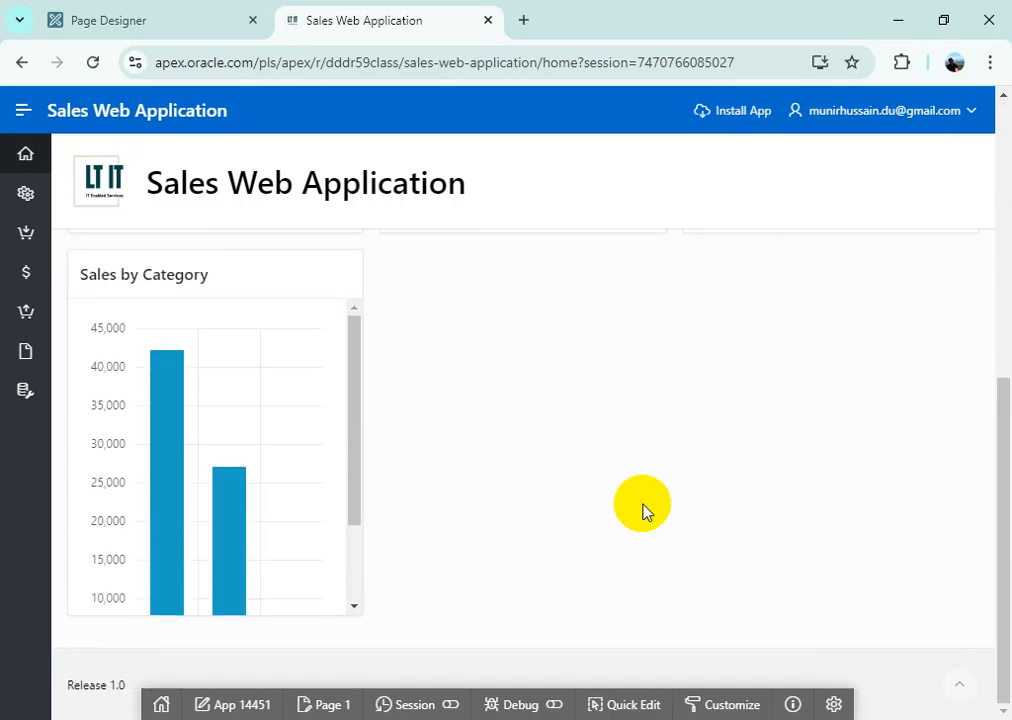
{"action": "mouse_move", "coordinate": [240, 509]}
{"action": "scroll", "coordinate": [285, 488], "scroll_direction": "down", "scroll_amount": 2}
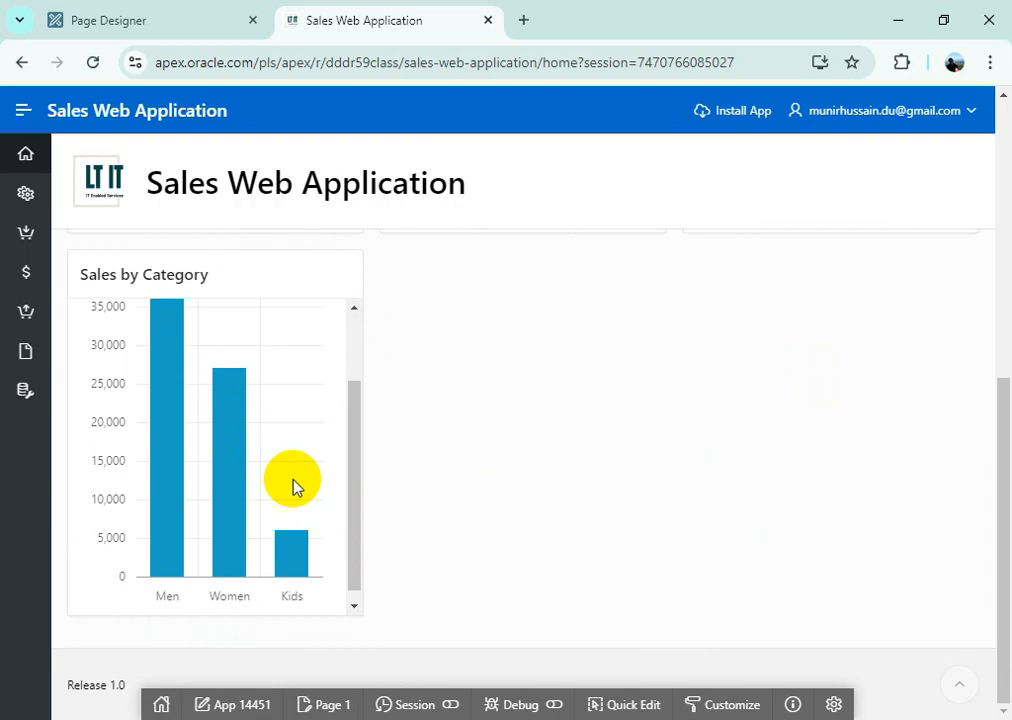
{"action": "scroll", "coordinate": [291, 483], "scroll_direction": "up", "scroll_amount": 2}
{"action": "scroll", "coordinate": [291, 483], "scroll_direction": "down", "scroll_amount": 3}
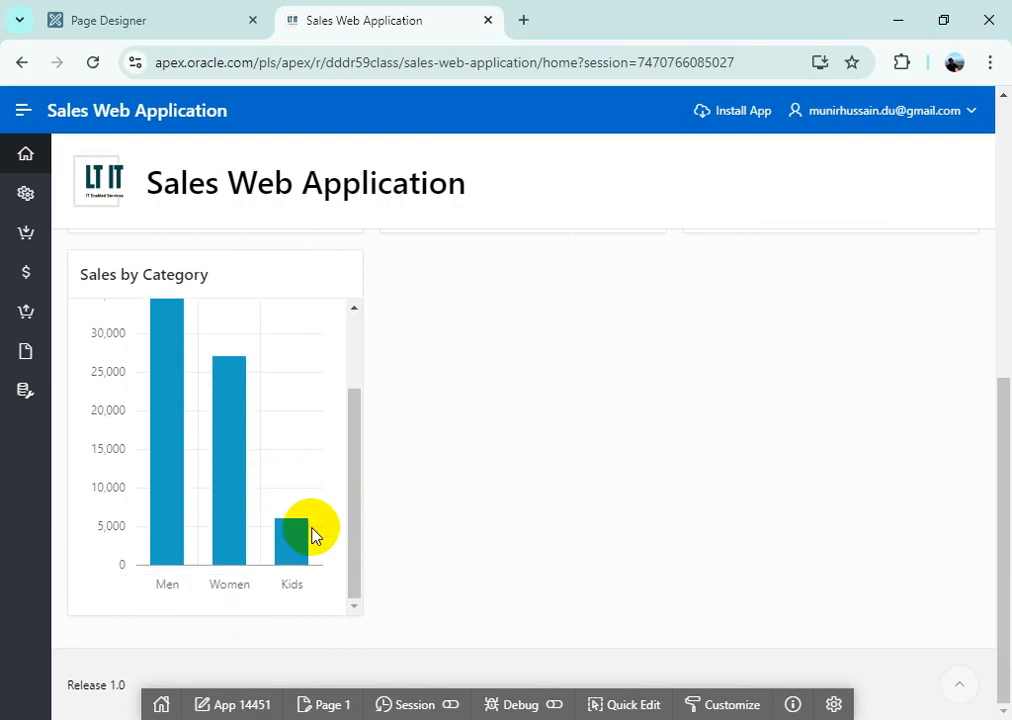
{"action": "scroll", "coordinate": [316, 567], "scroll_direction": "up", "scroll_amount": 2}
{"action": "scroll", "coordinate": [316, 567], "scroll_direction": "down", "scroll_amount": 2}
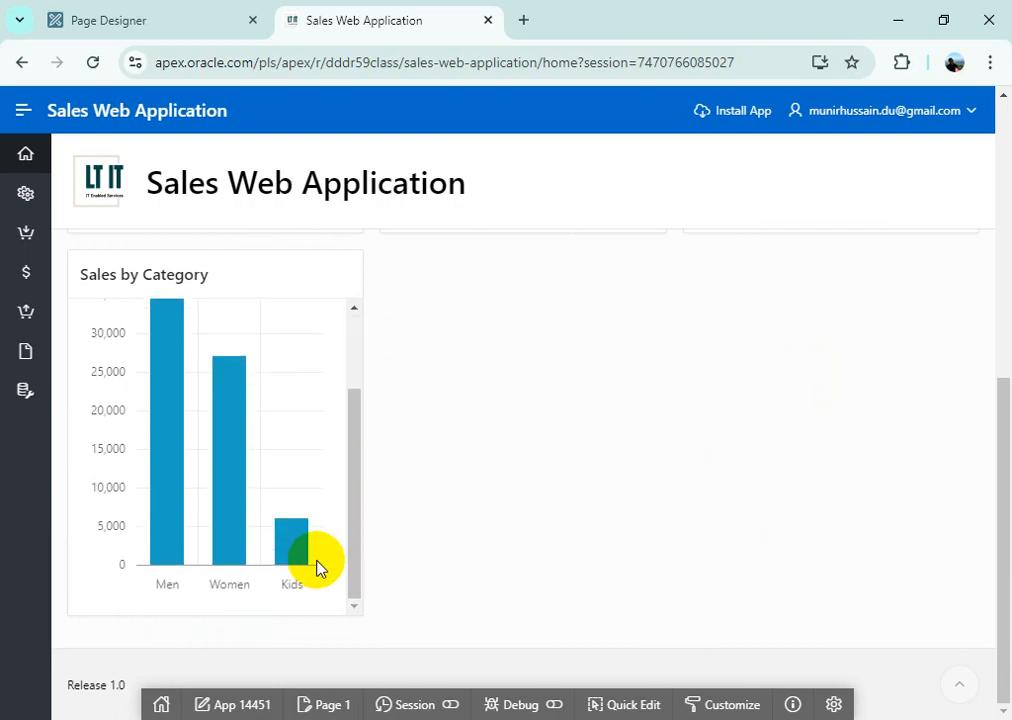
{"action": "scroll", "coordinate": [316, 567], "scroll_direction": "up", "scroll_amount": 2}
{"action": "scroll", "coordinate": [316, 567], "scroll_direction": "down", "scroll_amount": 2}
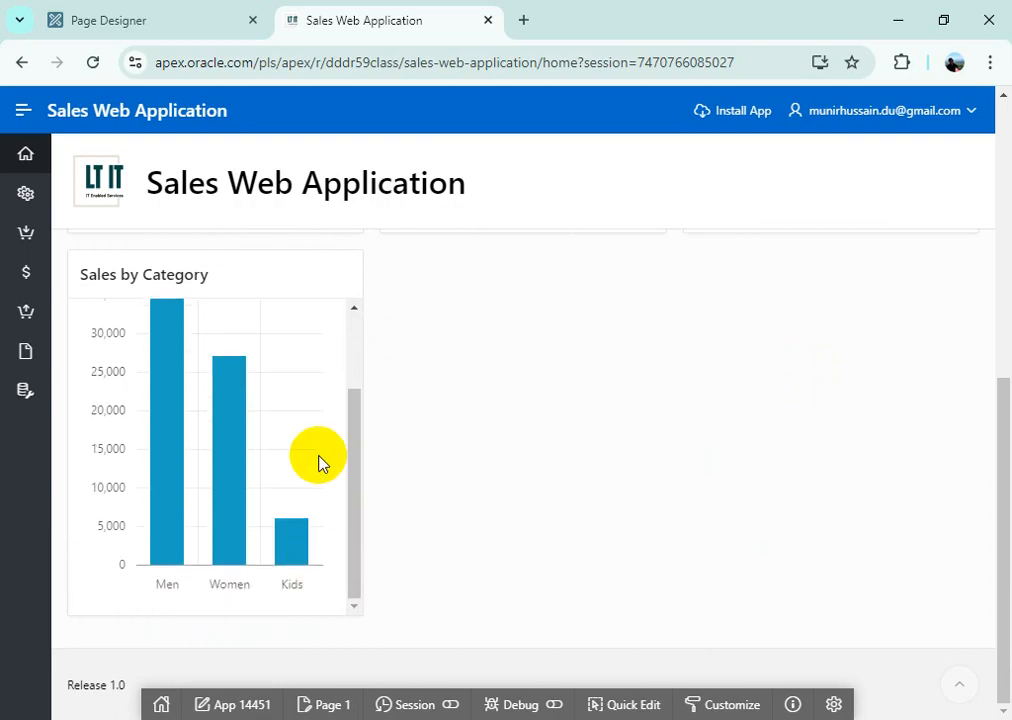
Back in Page Designer, set the Sales by Category region's body height template option to 480px and accept
{"action": "left_click", "coordinate": [155, 24]}
{"action": "left_click", "coordinate": [153, 537]}
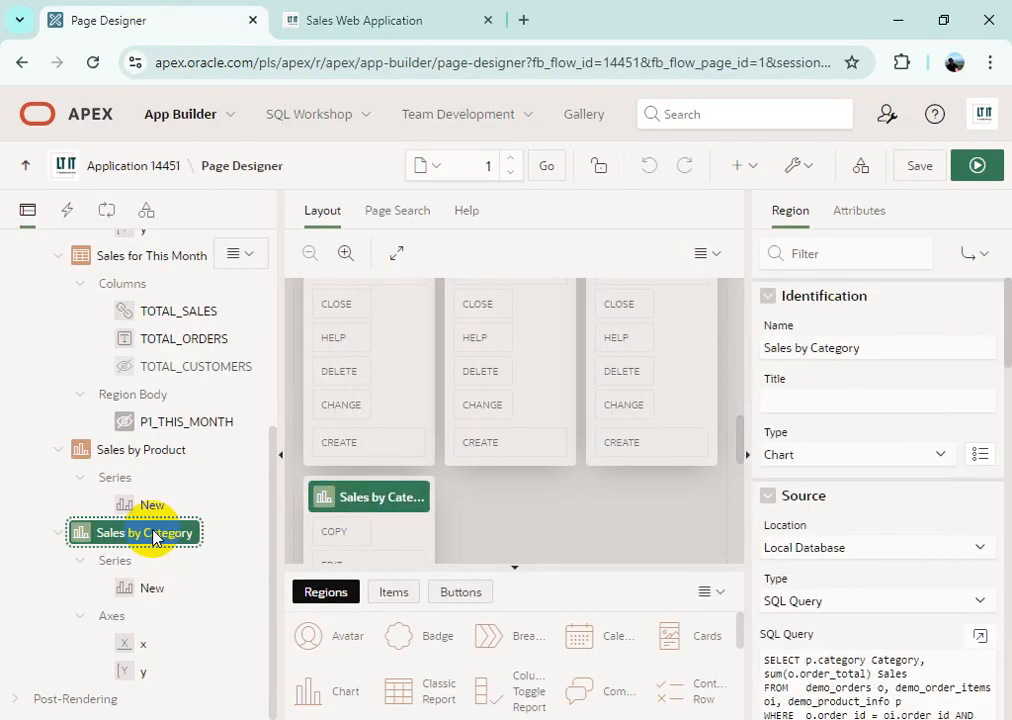
{"action": "scroll", "coordinate": [962, 560], "scroll_direction": "down", "scroll_amount": 10}
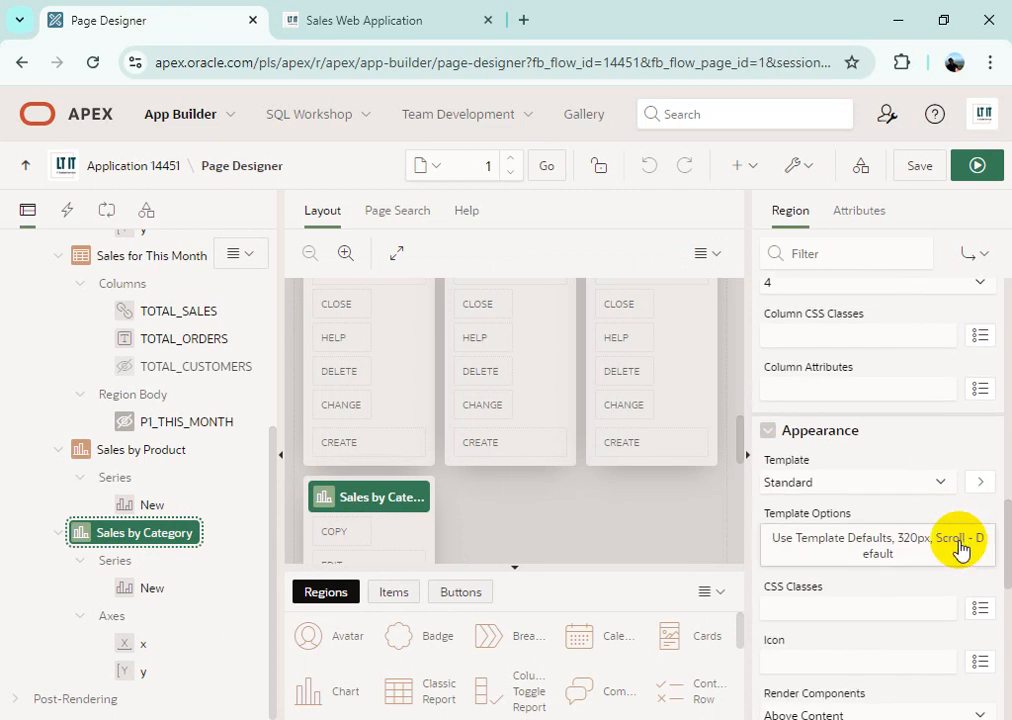
{"action": "left_click", "coordinate": [856, 555]}
{"action": "left_click", "coordinate": [486, 340]}
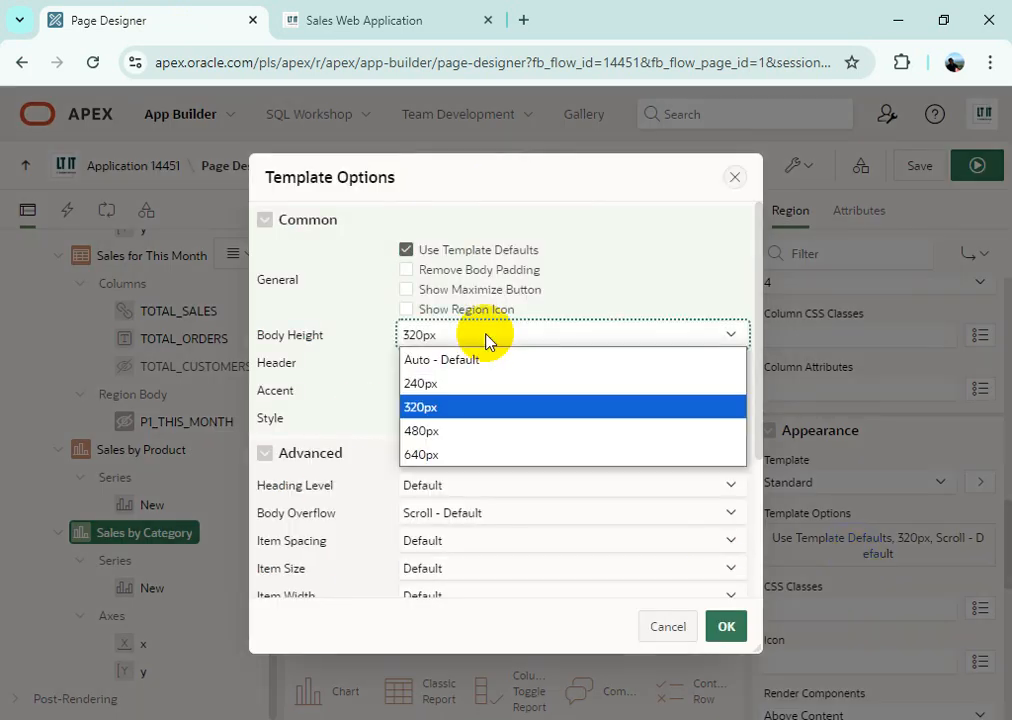
{"action": "left_click", "coordinate": [447, 431]}
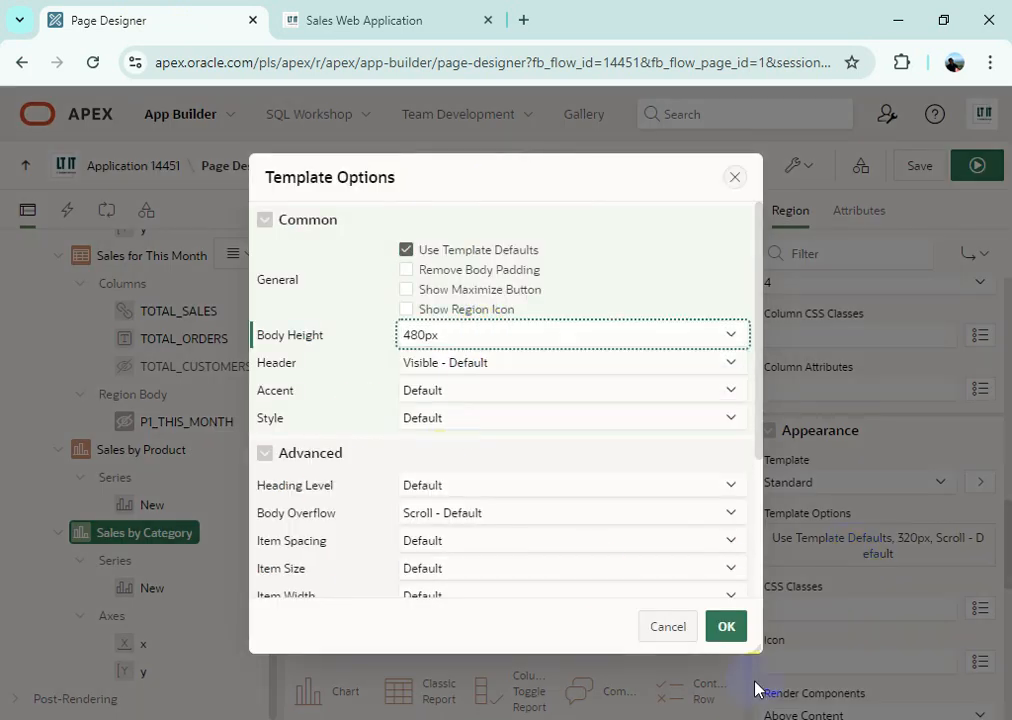
{"action": "left_click", "coordinate": [726, 626]}
Save and rerun page 1 to check the Sales by Category chart at its new body height
{"action": "left_click", "coordinate": [977, 167]}
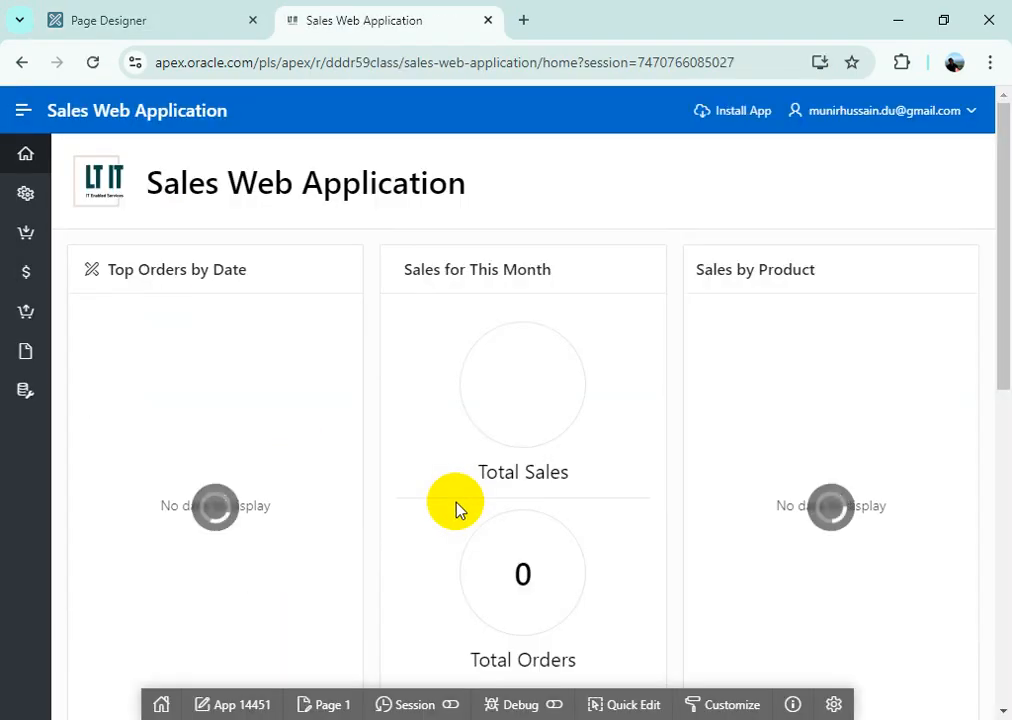
{"action": "scroll", "coordinate": [457, 510], "scroll_direction": "down", "scroll_amount": 5}
{"action": "scroll", "coordinate": [500, 505], "scroll_direction": "down", "scroll_amount": 2}
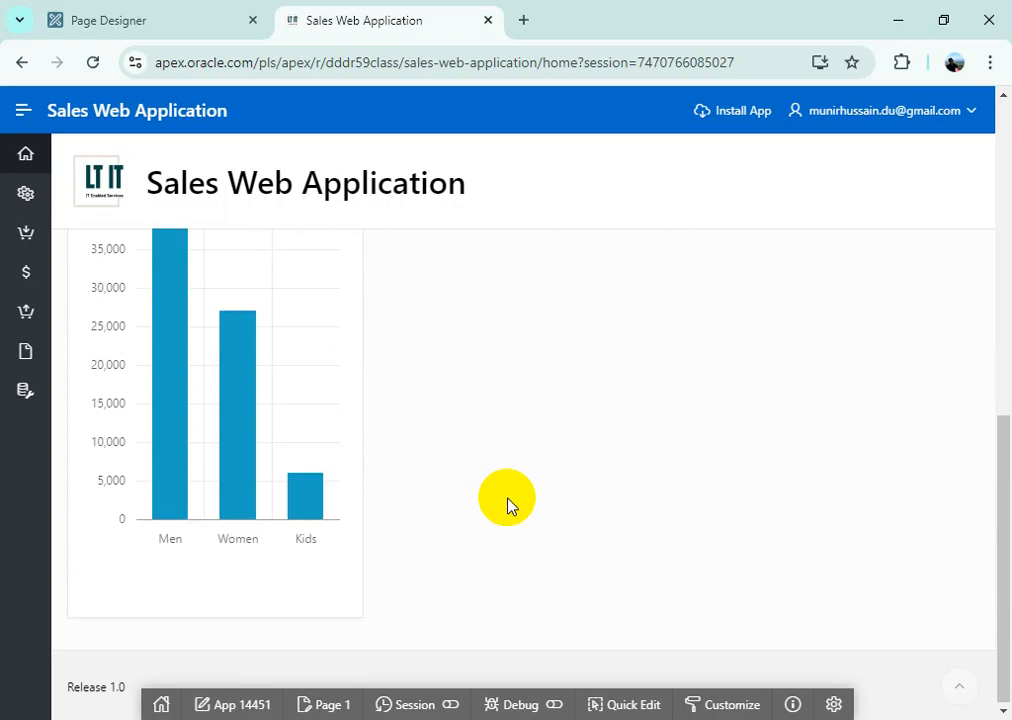
{"action": "scroll", "coordinate": [507, 503], "scroll_direction": "up", "scroll_amount": 4}
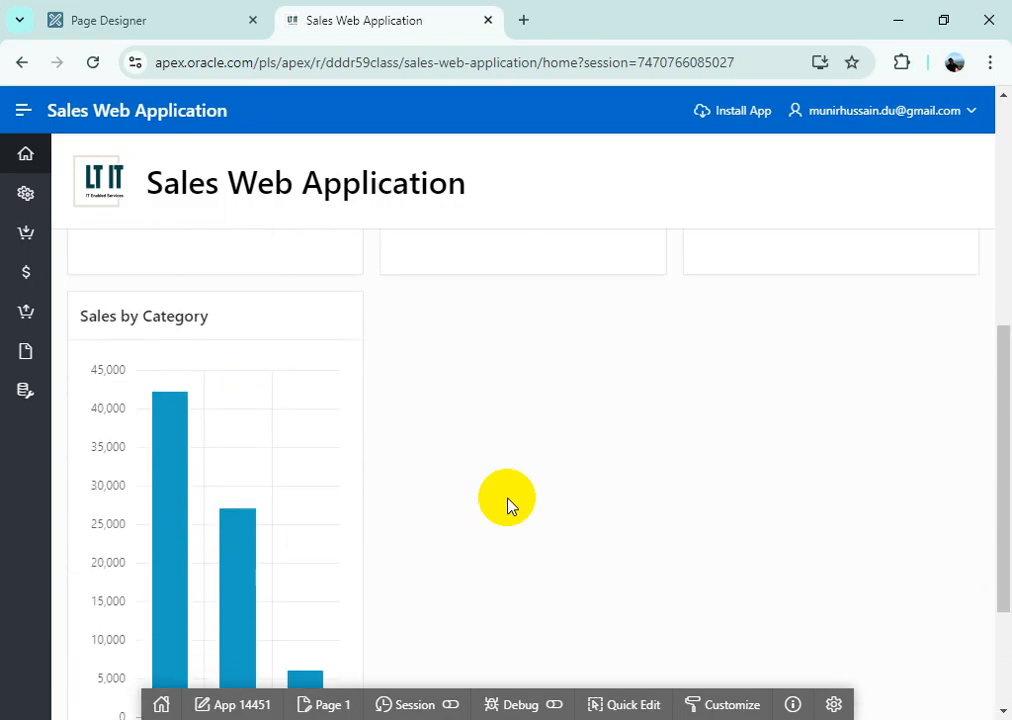